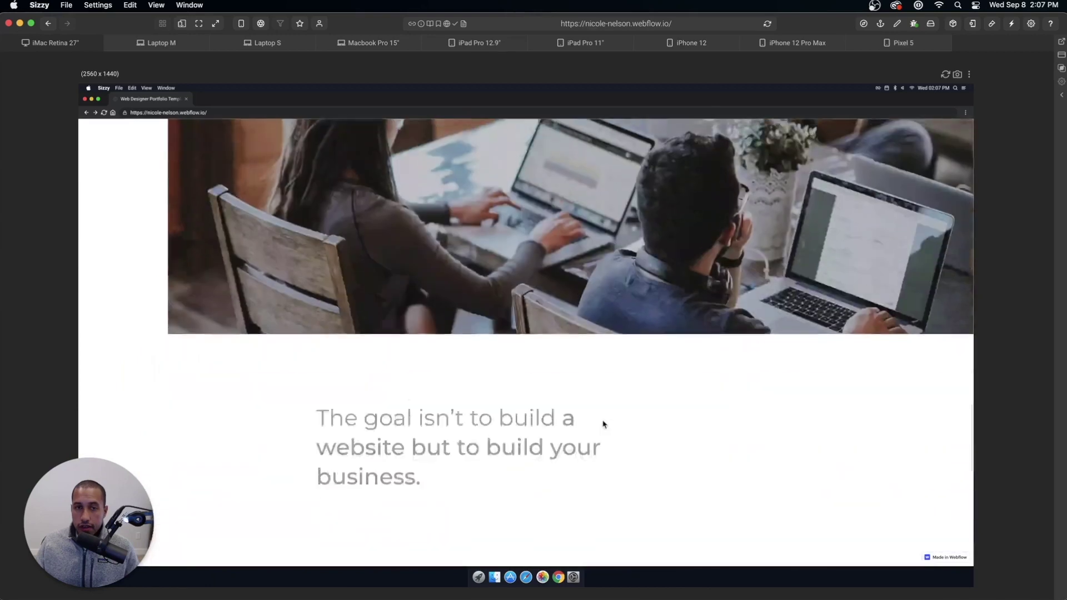
Finish reviewing the portfolio homepage on the iMac Retina 27" preview, and examine its full length on the Laptop M preview.
{"action": "scroll", "coordinate": [604, 424], "scroll_direction": "down", "scroll_amount": 5}
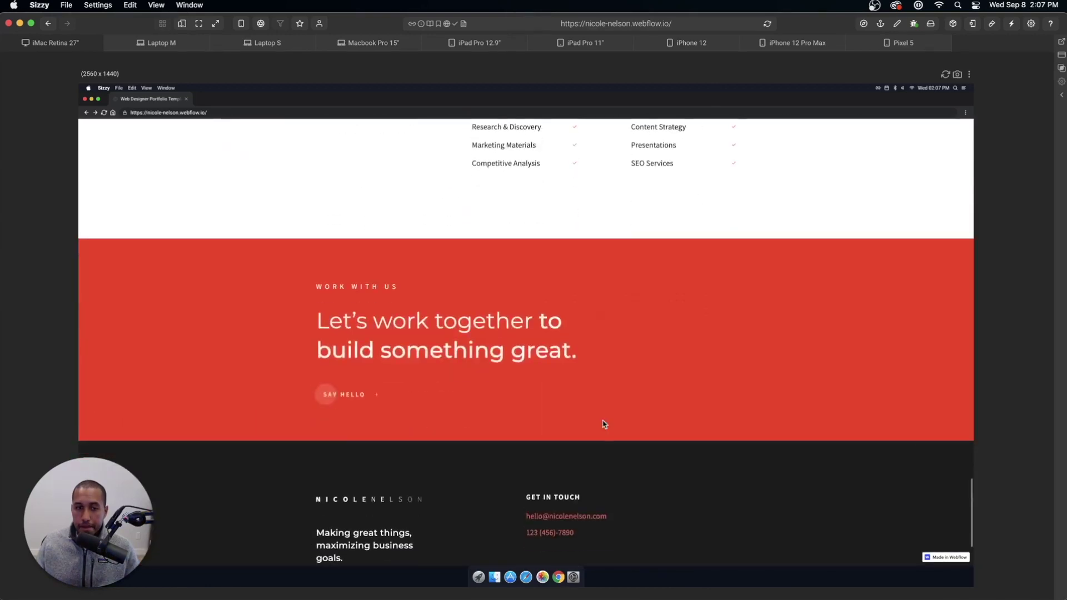
{"action": "left_click", "coordinate": [189, 43]}
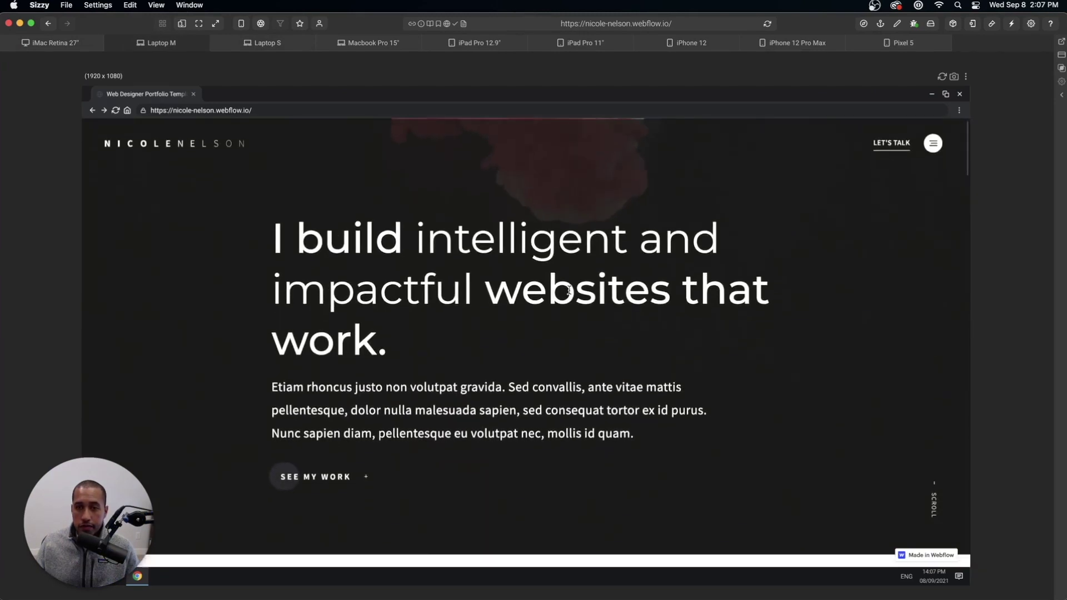
{"action": "scroll", "coordinate": [554, 295], "scroll_direction": "down", "scroll_amount": 10}
{"action": "scroll", "coordinate": [554, 295], "scroll_direction": "down", "scroll_amount": 10}
{"action": "scroll", "coordinate": [554, 288], "scroll_direction": "down", "scroll_amount": 10}
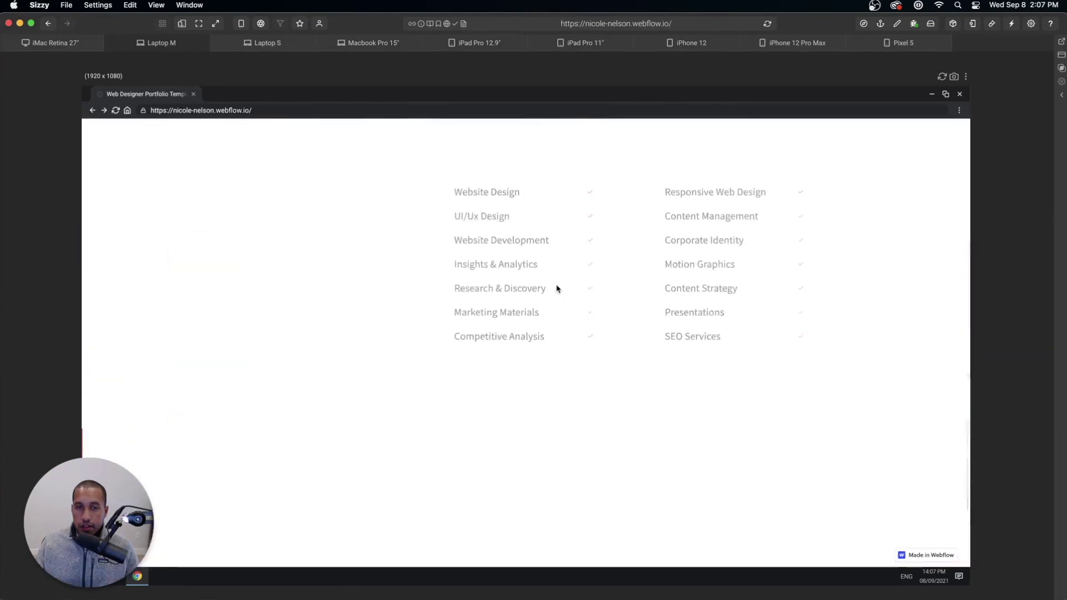
{"action": "scroll", "coordinate": [556, 287], "scroll_direction": "down", "scroll_amount": 10}
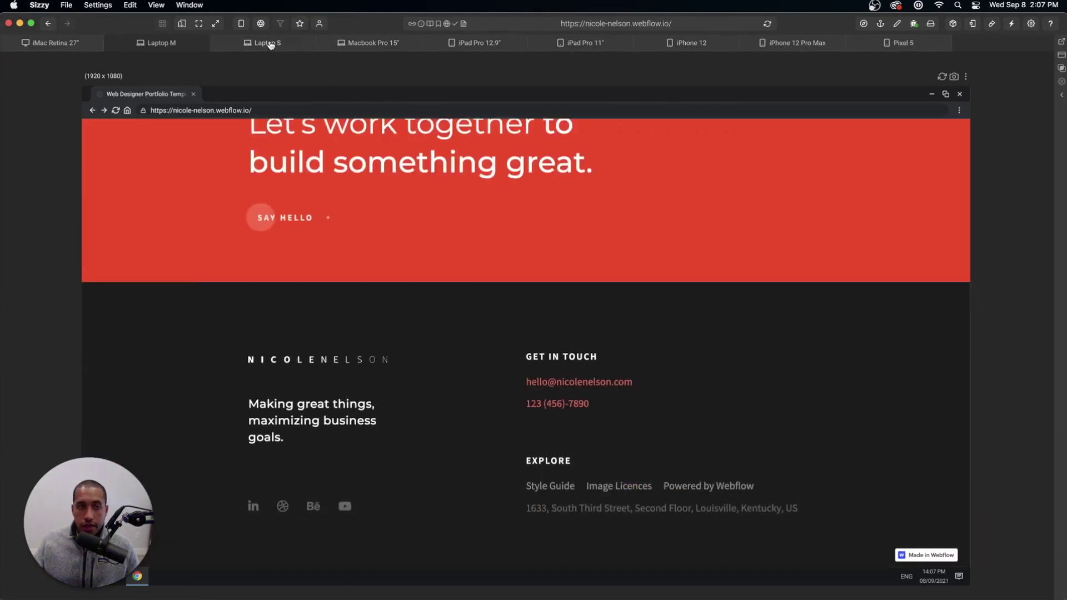
Preview the homepage on the Laptop S device, and open and close the site's navigation menu.
{"action": "left_click", "coordinate": [273, 45]}
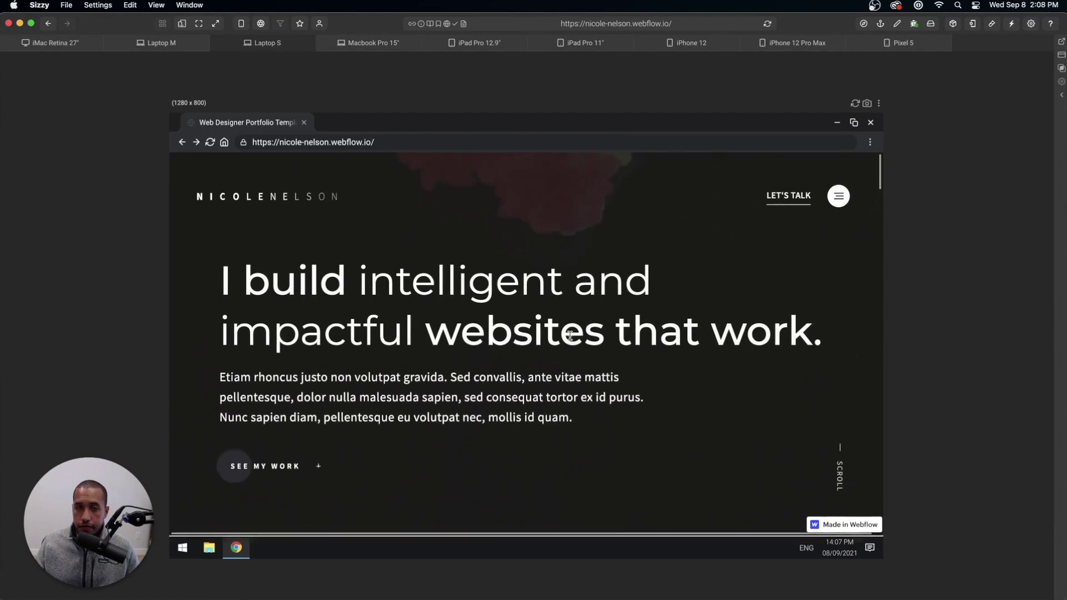
{"action": "left_click", "coordinate": [836, 195]}
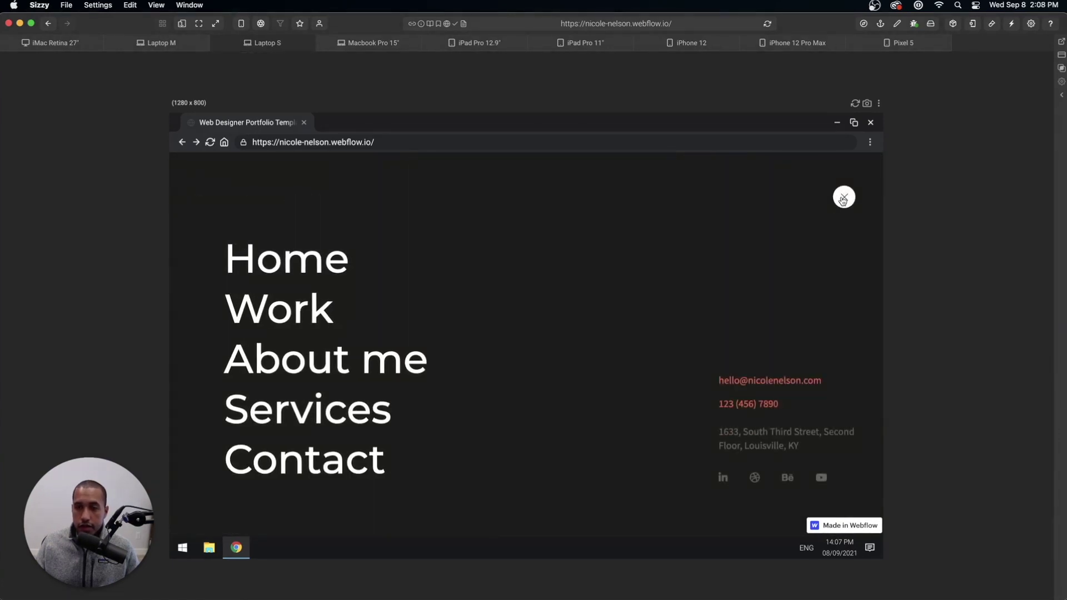
{"action": "left_click", "coordinate": [844, 199]}
Examine the Laptop S layout from the hero and featured work through the red approach section and services to the footer.
{"action": "scroll", "coordinate": [604, 380], "scroll_direction": "down", "scroll_amount": 10}
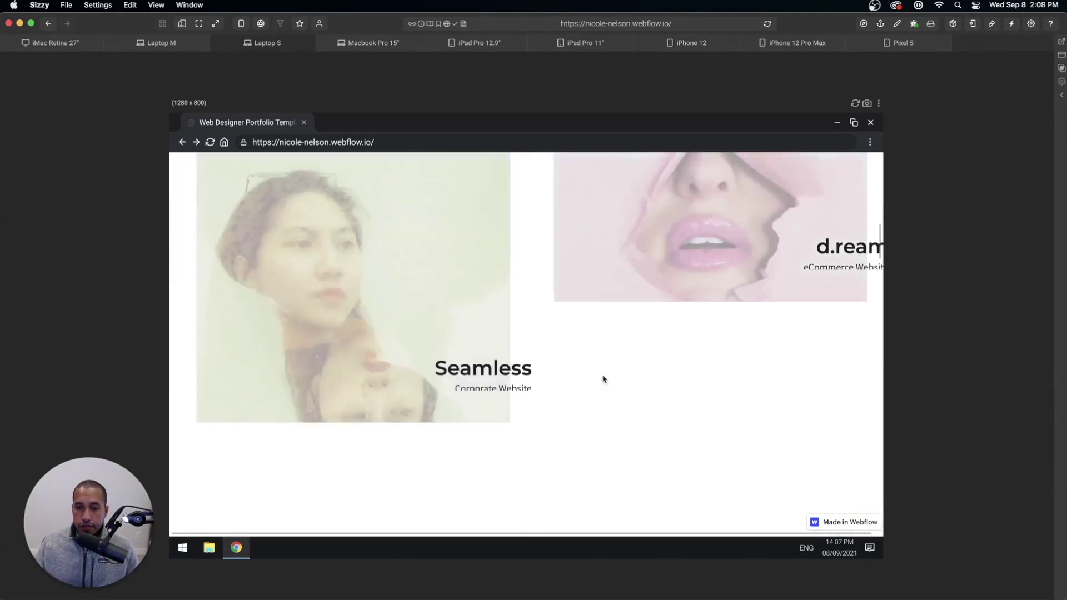
{"action": "scroll", "coordinate": [604, 379], "scroll_direction": "up", "scroll_amount": 10}
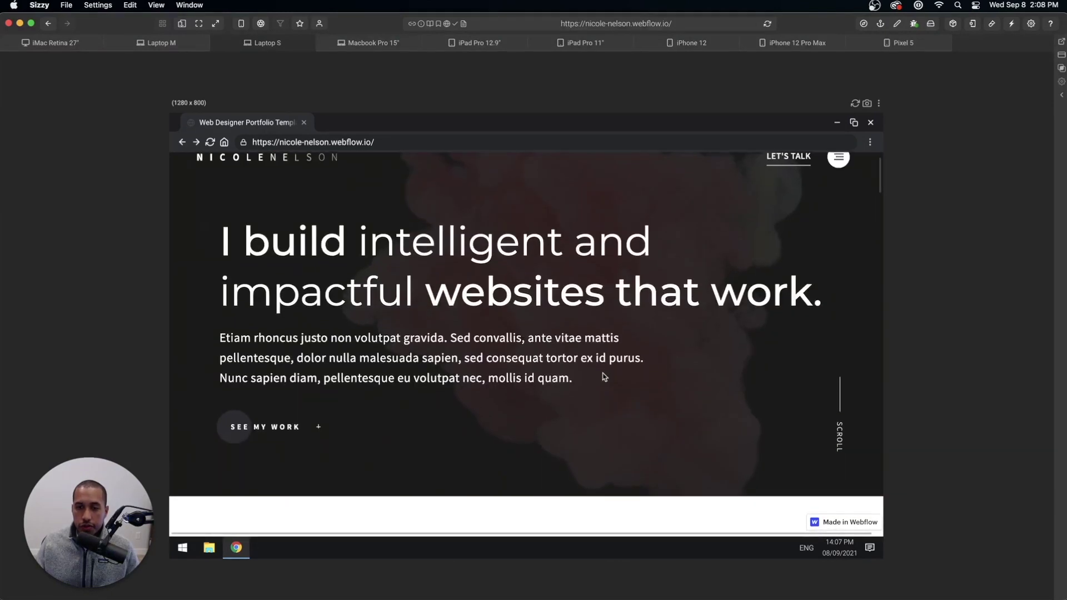
{"action": "scroll", "coordinate": [604, 377], "scroll_direction": "down", "scroll_amount": 10}
{"action": "scroll", "coordinate": [603, 372], "scroll_direction": "down", "scroll_amount": 8}
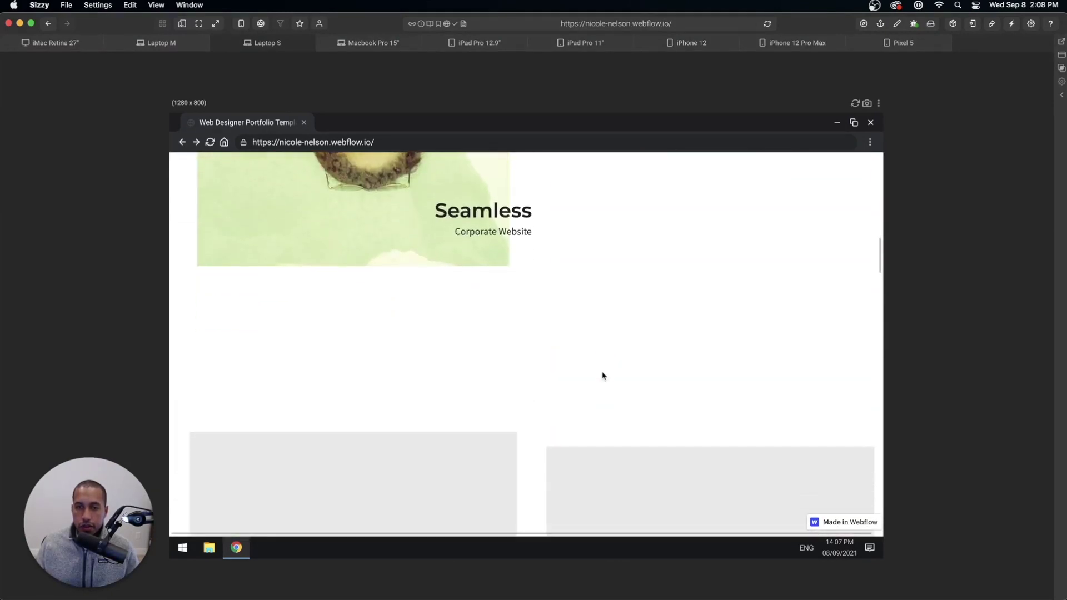
{"action": "scroll", "coordinate": [603, 376], "scroll_direction": "down", "scroll_amount": 6}
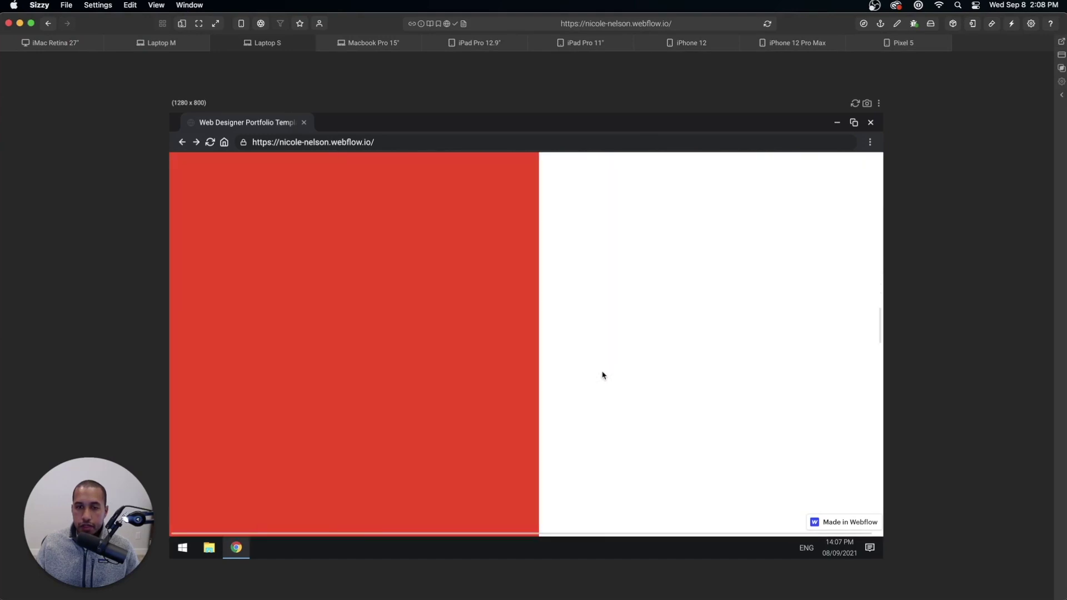
{"action": "scroll", "coordinate": [603, 360], "scroll_direction": "up", "scroll_amount": 6}
{"action": "scroll", "coordinate": [602, 363], "scroll_direction": "down", "scroll_amount": 8}
{"action": "scroll", "coordinate": [601, 368], "scroll_direction": "up", "scroll_amount": 5}
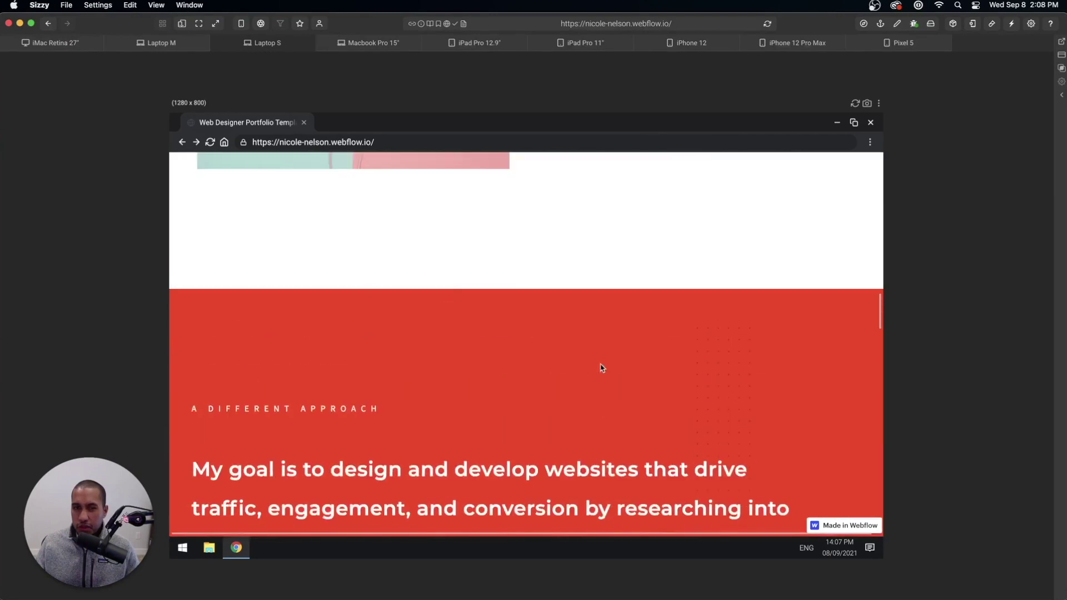
{"action": "scroll", "coordinate": [601, 370], "scroll_direction": "down", "scroll_amount": 8}
{"action": "scroll", "coordinate": [601, 370], "scroll_direction": "down", "scroll_amount": 10}
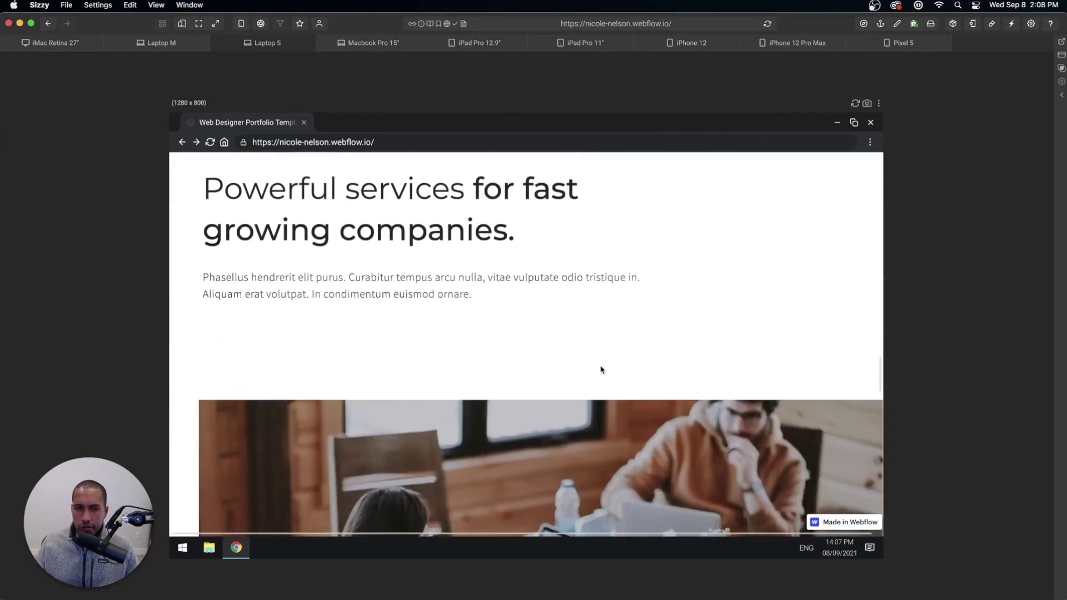
{"action": "scroll", "coordinate": [601, 370], "scroll_direction": "down", "scroll_amount": 10}
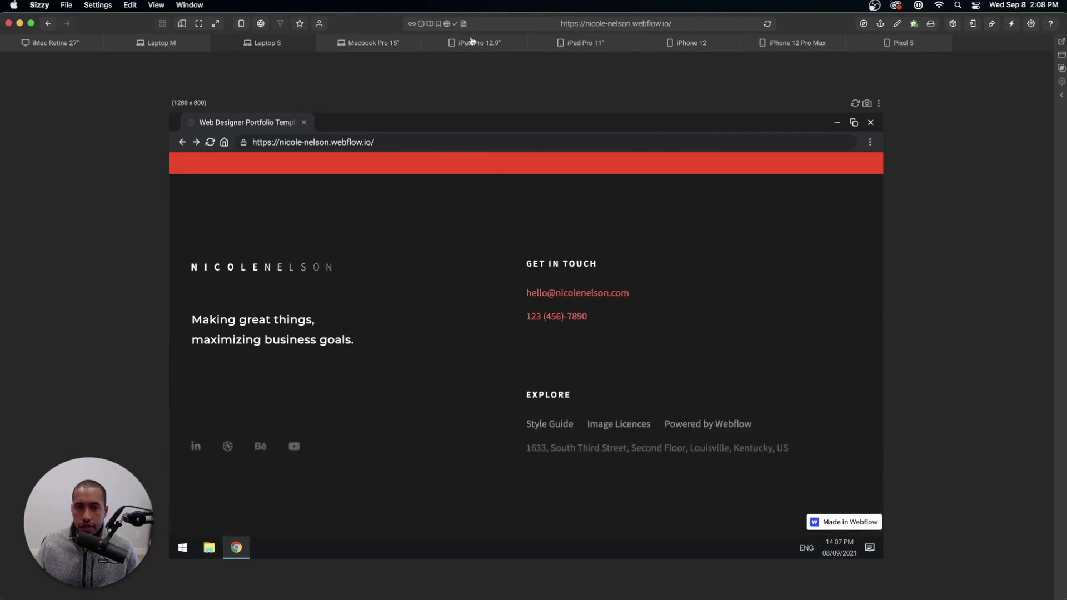
Preview the homepage on the Macbook Pro 15" device and check its layout down to the footer.
{"action": "left_click", "coordinate": [382, 47]}
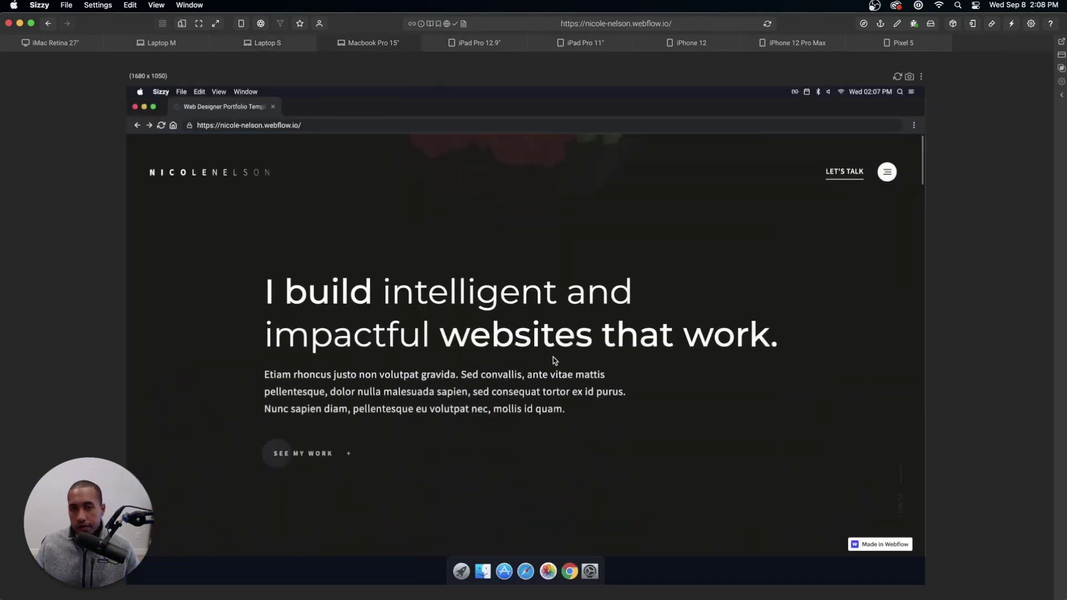
{"action": "scroll", "coordinate": [556, 363], "scroll_direction": "down", "scroll_amount": 10}
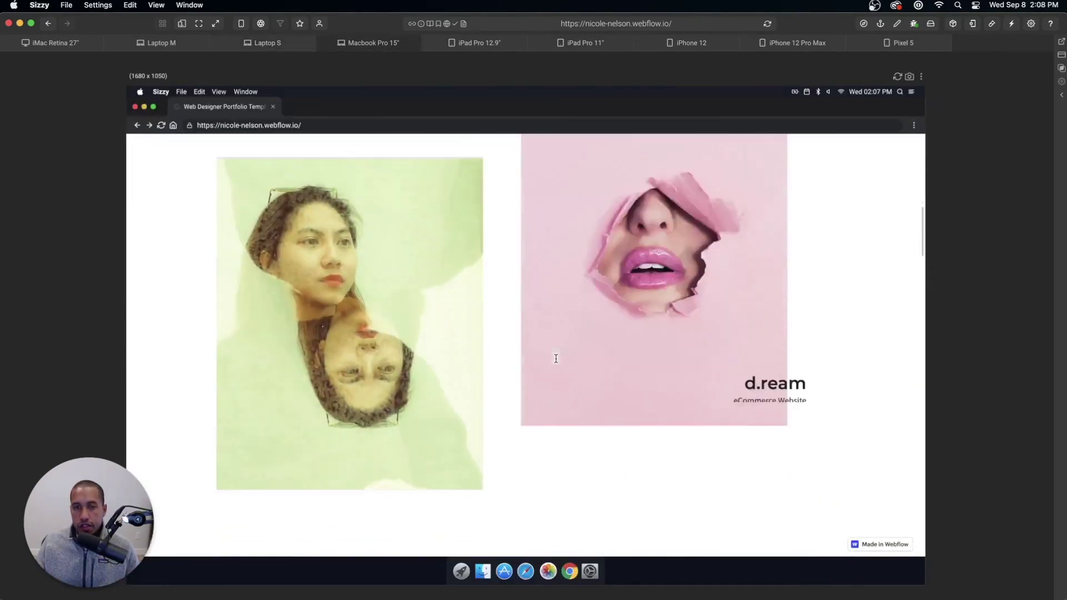
{"action": "scroll", "coordinate": [556, 359], "scroll_direction": "down", "scroll_amount": 10}
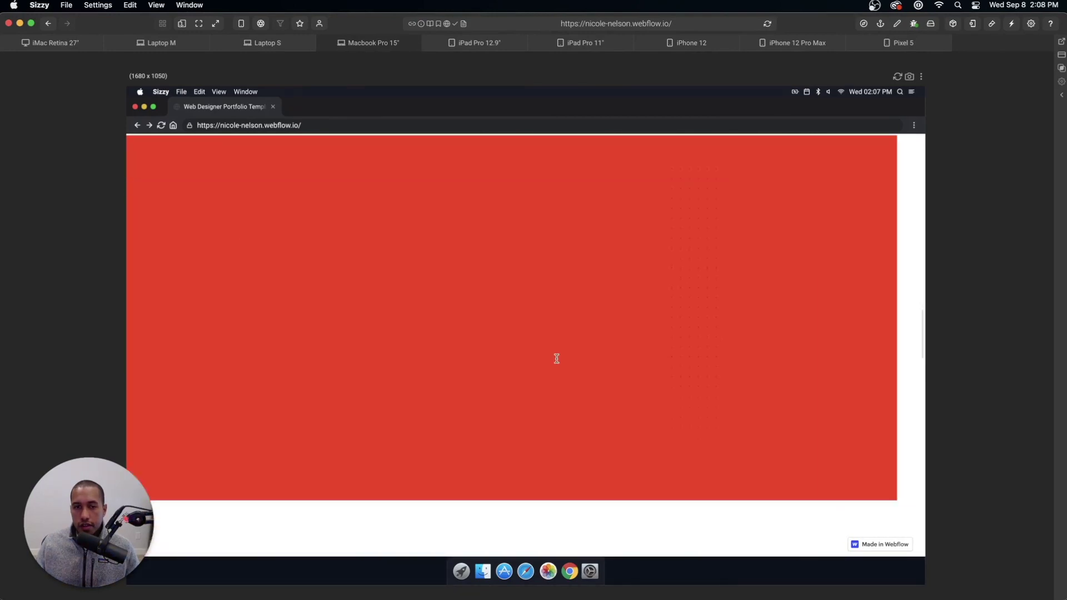
{"action": "scroll", "coordinate": [556, 358], "scroll_direction": "down", "scroll_amount": 10}
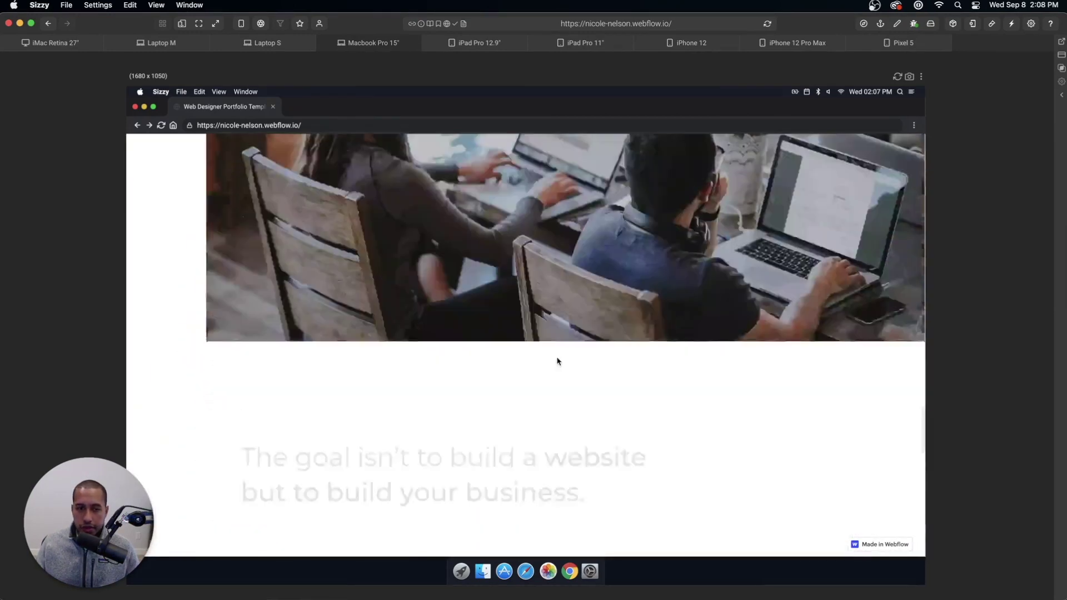
{"action": "scroll", "coordinate": [558, 360], "scroll_direction": "down", "scroll_amount": 10}
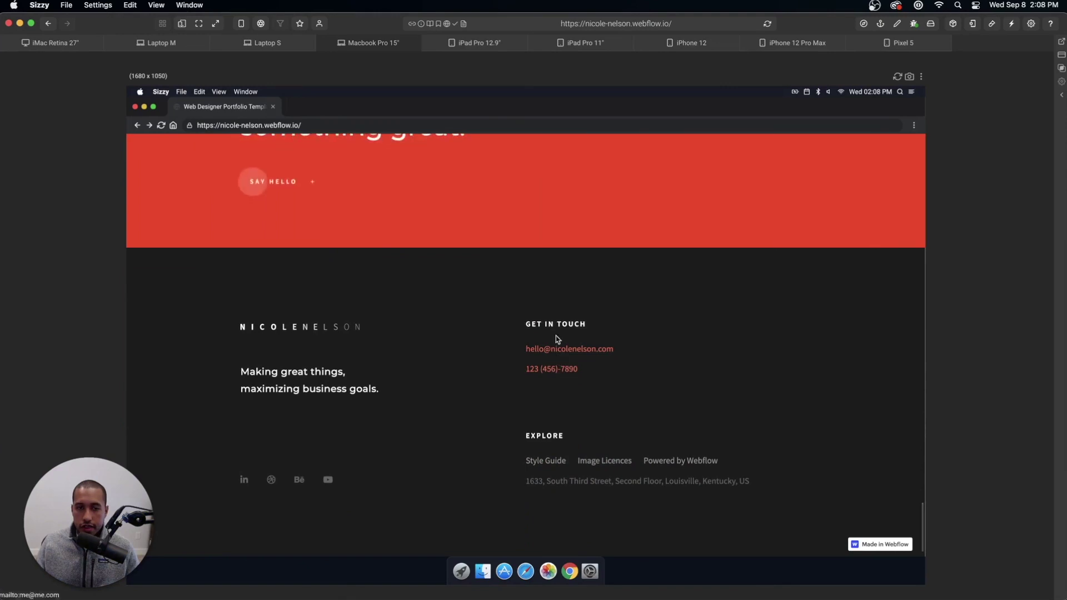
Preview the homepage on the iPad Pro 12.9" device and check its hero, featured work, services and footer layout.
{"action": "left_click", "coordinate": [487, 50]}
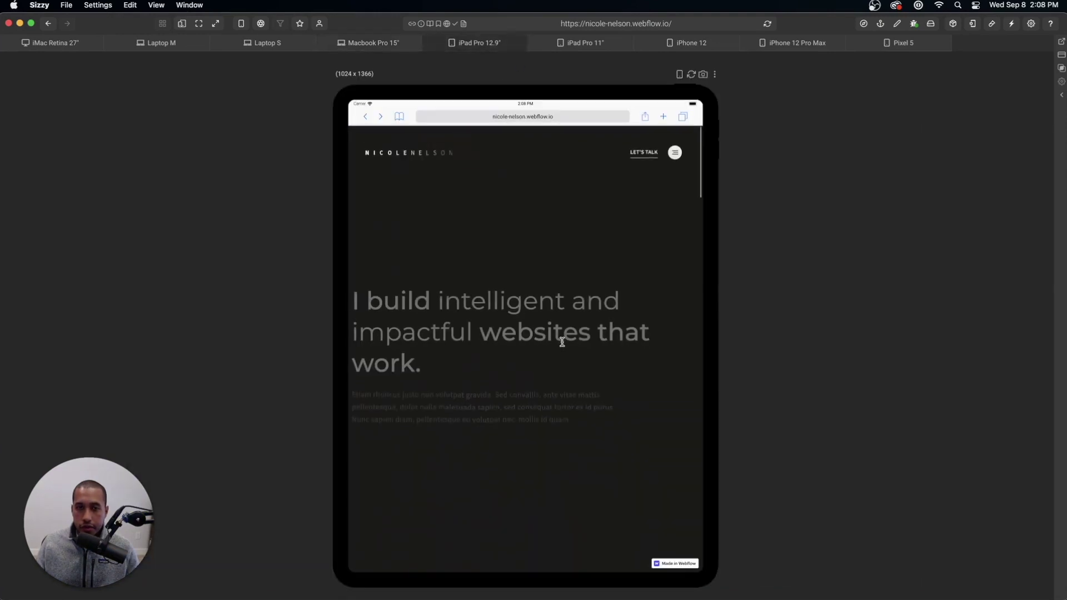
{"action": "scroll", "coordinate": [567, 366], "scroll_direction": "down", "scroll_amount": 5}
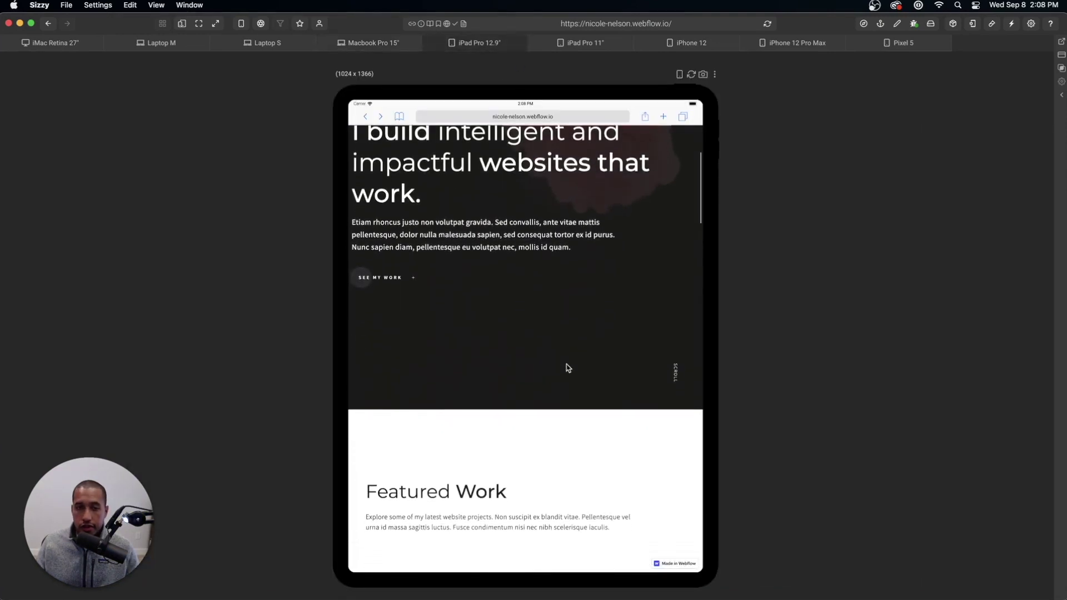
{"action": "scroll", "coordinate": [568, 367], "scroll_direction": "down", "scroll_amount": 10}
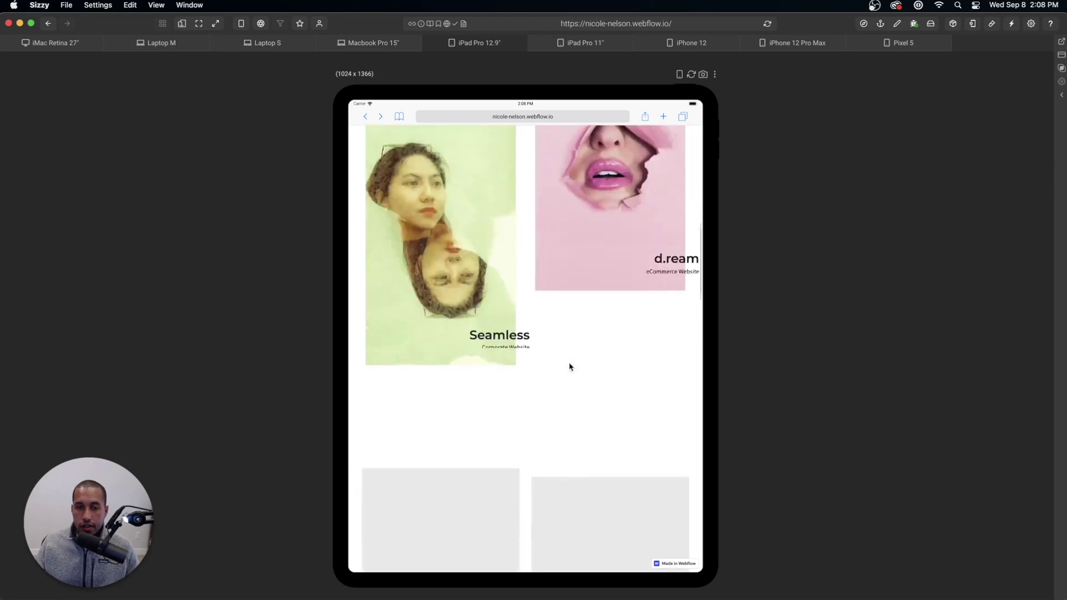
{"action": "scroll", "coordinate": [570, 367], "scroll_direction": "down", "scroll_amount": 10}
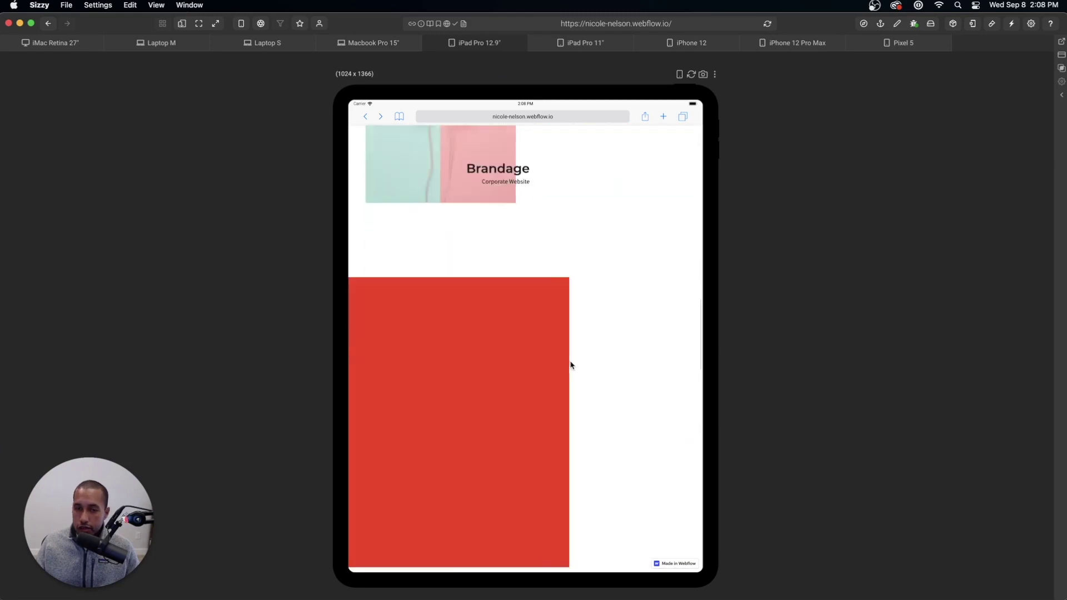
{"action": "scroll", "coordinate": [570, 361], "scroll_direction": "down", "scroll_amount": 10}
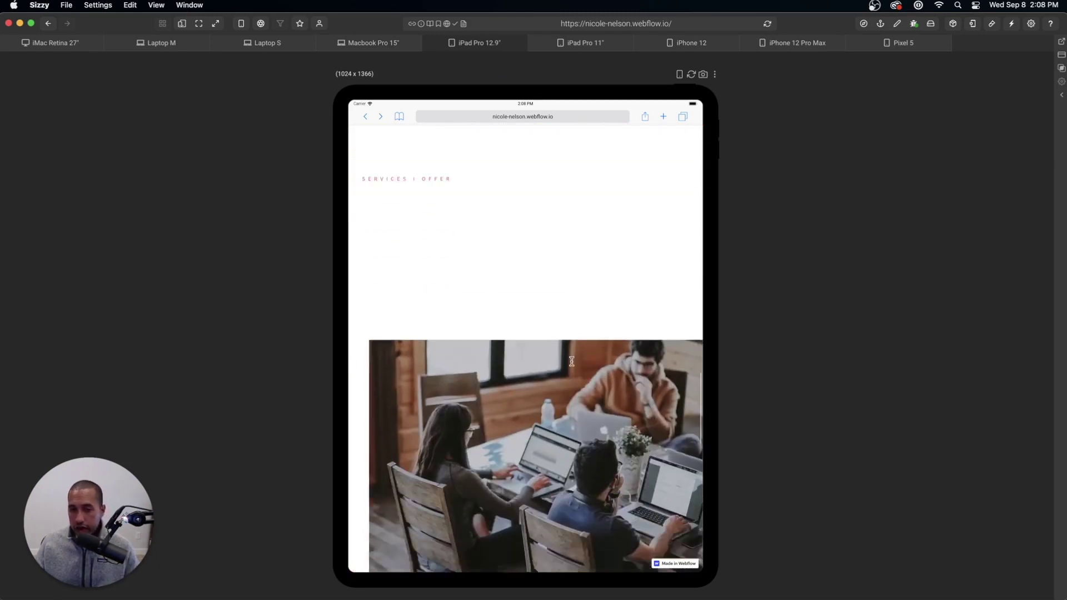
{"action": "scroll", "coordinate": [571, 362], "scroll_direction": "down", "scroll_amount": 10}
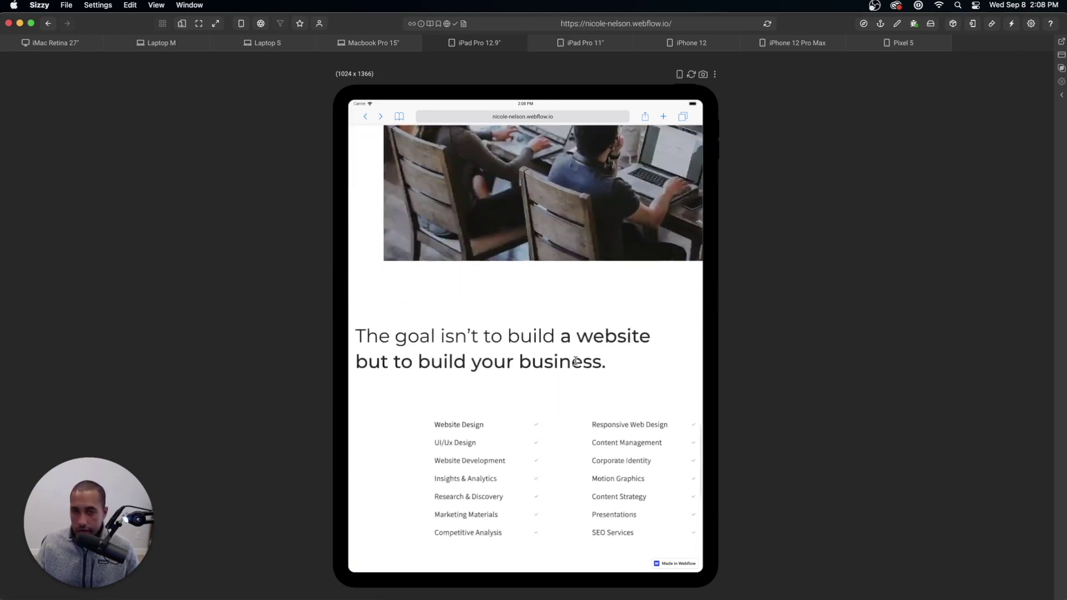
{"action": "scroll", "coordinate": [576, 368], "scroll_direction": "down", "scroll_amount": 2}
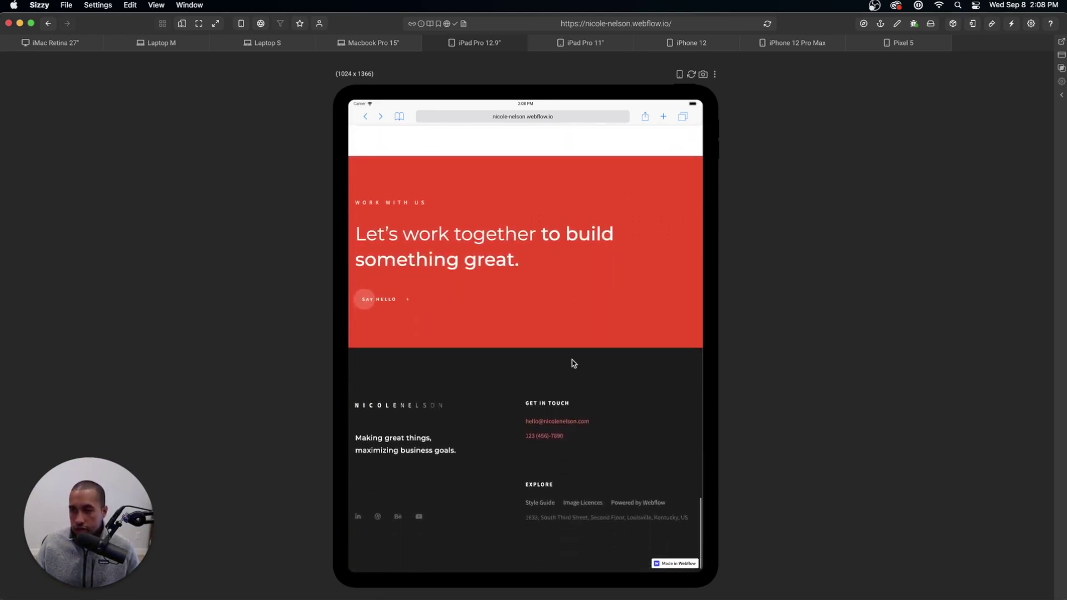
Preview the homepage on the iPad Pro 11" device and check every section down to the footer.
{"action": "left_click", "coordinate": [582, 47]}
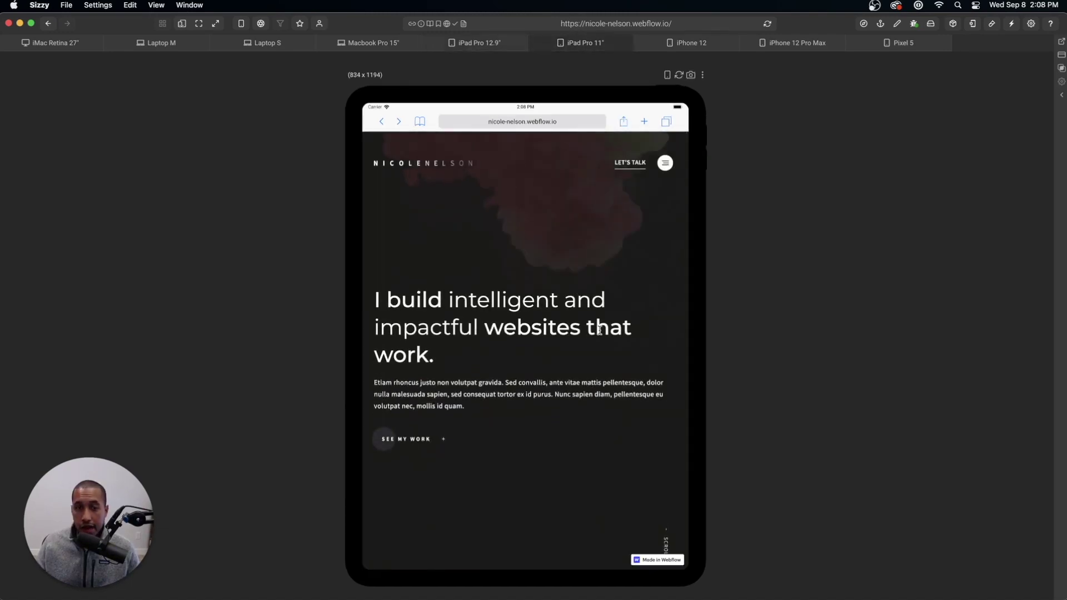
{"action": "scroll", "coordinate": [599, 331], "scroll_direction": "down", "scroll_amount": 8}
{"action": "scroll", "coordinate": [599, 331], "scroll_direction": "down", "scroll_amount": 8}
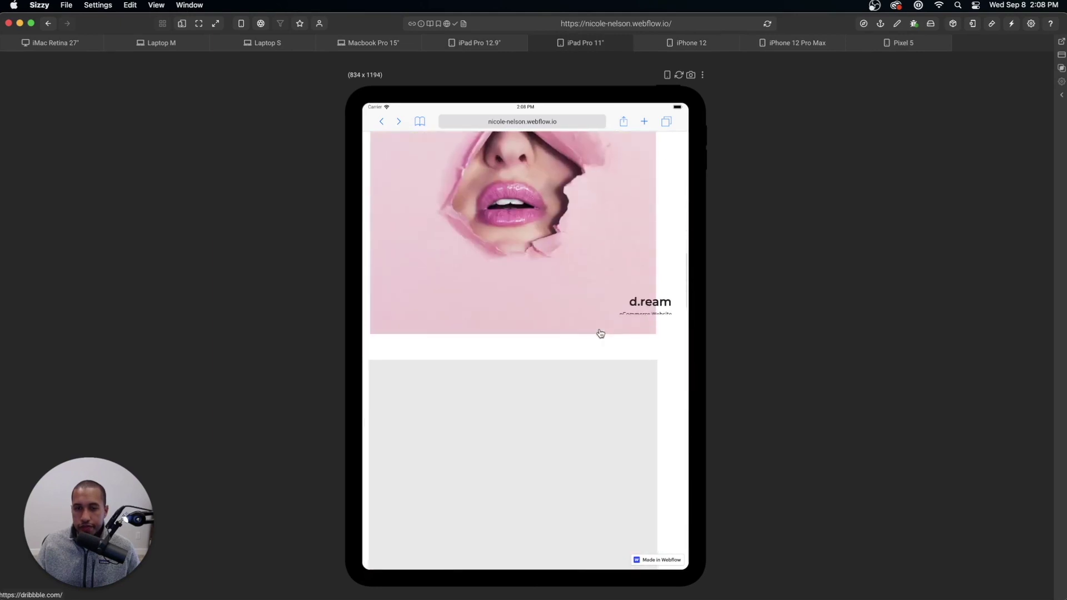
{"action": "scroll", "coordinate": [600, 333], "scroll_direction": "down", "scroll_amount": 8}
{"action": "scroll", "coordinate": [600, 333], "scroll_direction": "down", "scroll_amount": 5}
{"action": "scroll", "coordinate": [600, 330], "scroll_direction": "down", "scroll_amount": 6}
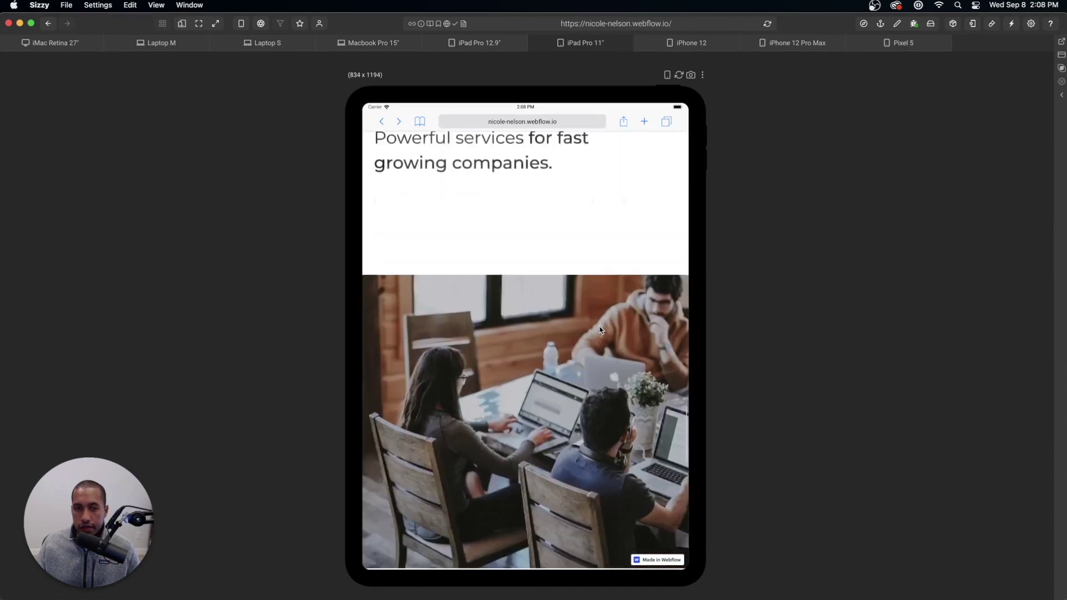
{"action": "scroll", "coordinate": [600, 330], "scroll_direction": "down", "scroll_amount": 5}
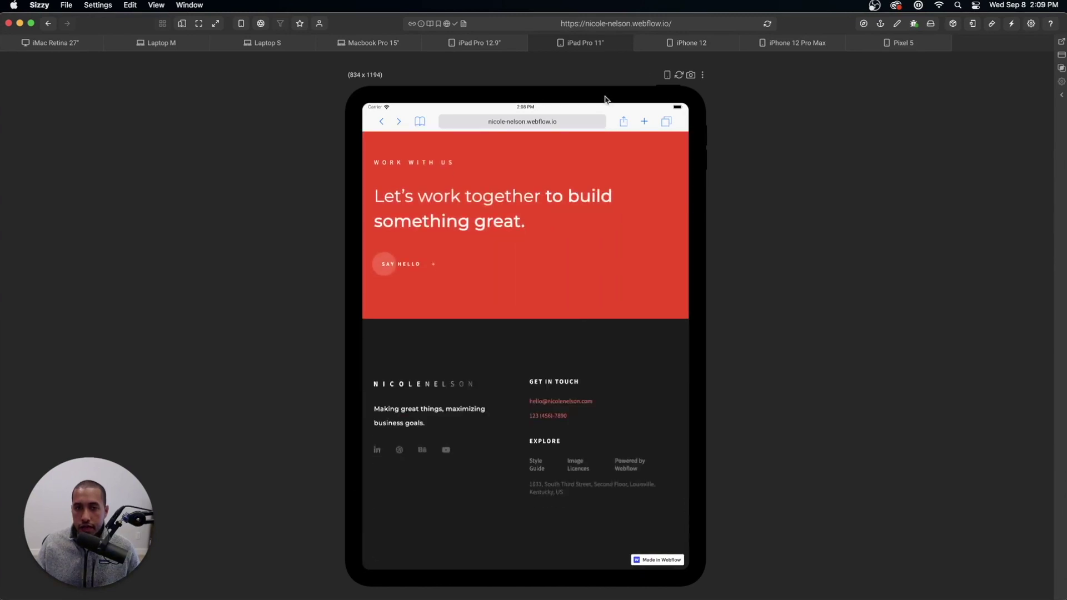
Preview the homepage on the iPhone 12 device, and open and close its mobile navigation menu.
{"action": "left_click", "coordinate": [674, 46]}
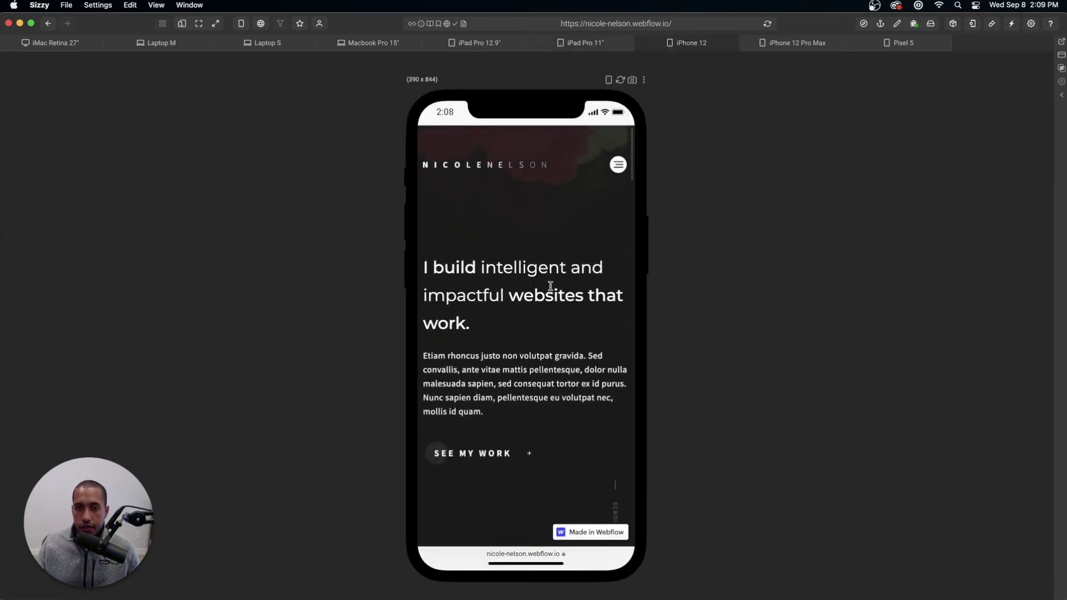
{"action": "scroll", "coordinate": [565, 286], "scroll_direction": "down", "scroll_amount": 1}
{"action": "scroll", "coordinate": [625, 166], "scroll_direction": "up", "scroll_amount": 2}
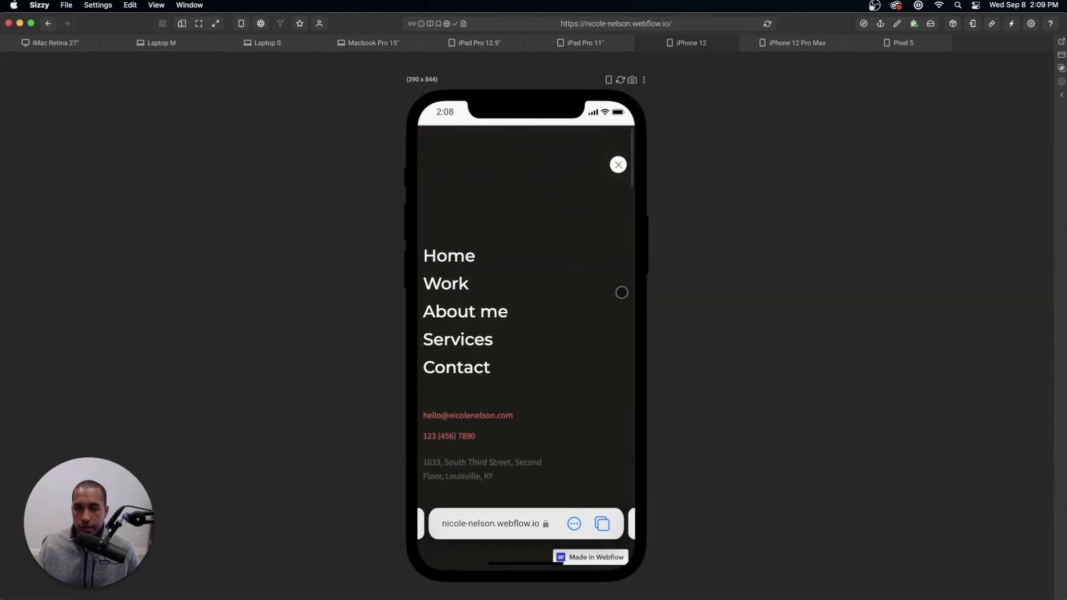
{"action": "scroll", "coordinate": [636, 199], "scroll_direction": "down", "scroll_amount": 1}
{"action": "left_click", "coordinate": [618, 164]}
Check the iPhone 12 layout of the featured work, services list and footer.
{"action": "scroll", "coordinate": [586, 269], "scroll_direction": "down", "scroll_amount": 15}
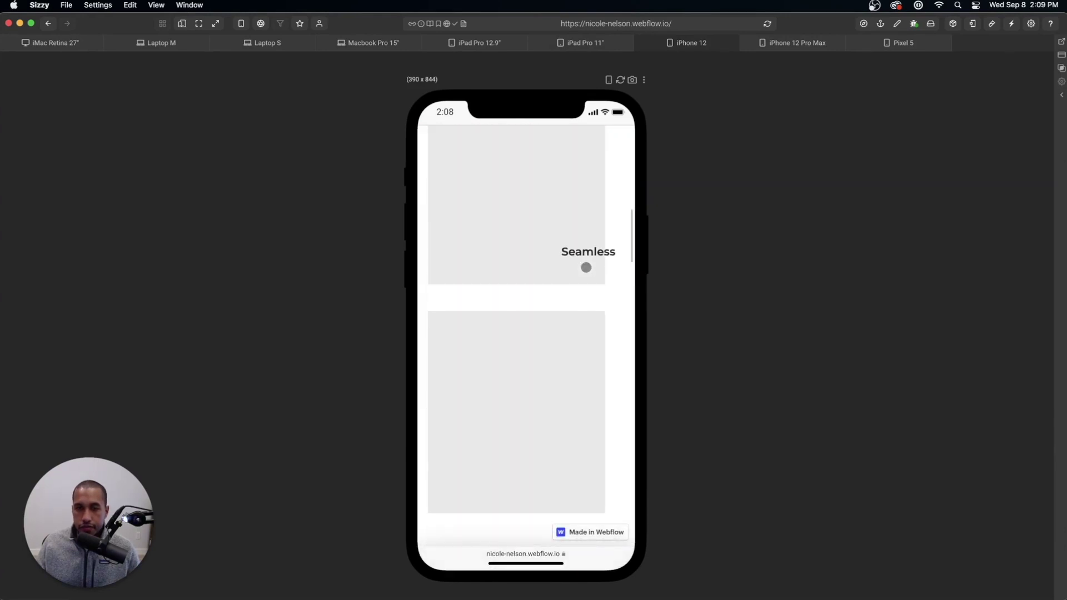
{"action": "scroll", "coordinate": [586, 270], "scroll_direction": "down", "scroll_amount": 10}
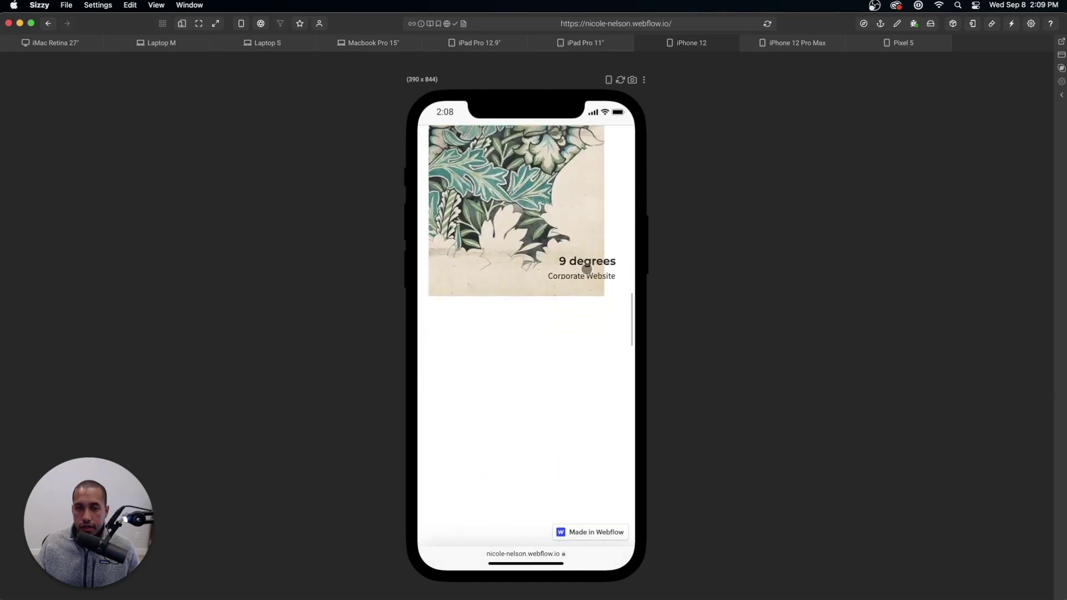
{"action": "scroll", "coordinate": [587, 269], "scroll_direction": "down", "scroll_amount": 10}
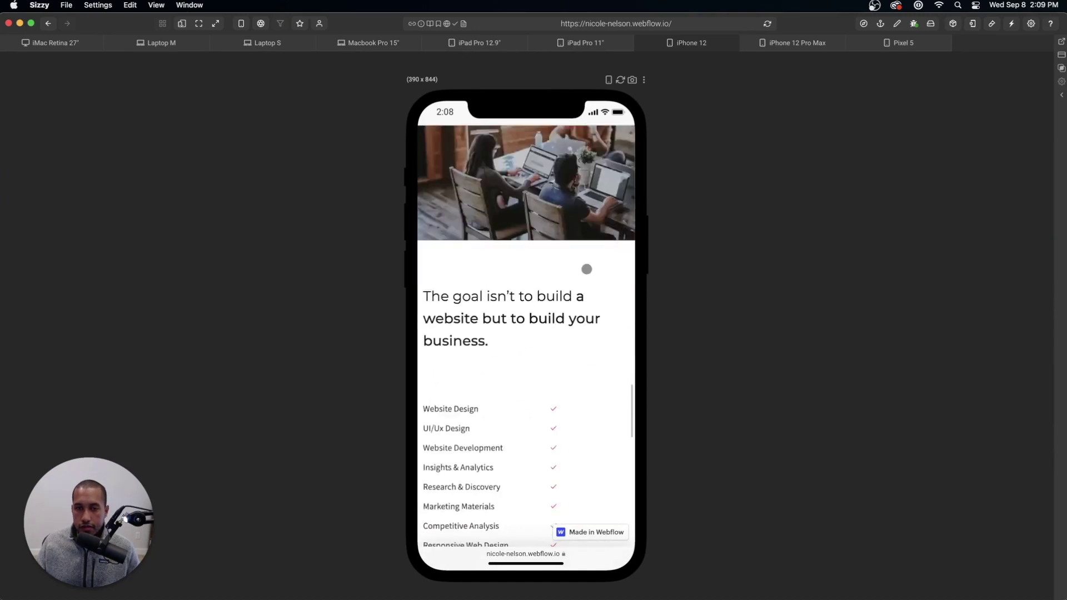
{"action": "scroll", "coordinate": [587, 269], "scroll_direction": "down", "scroll_amount": 10}
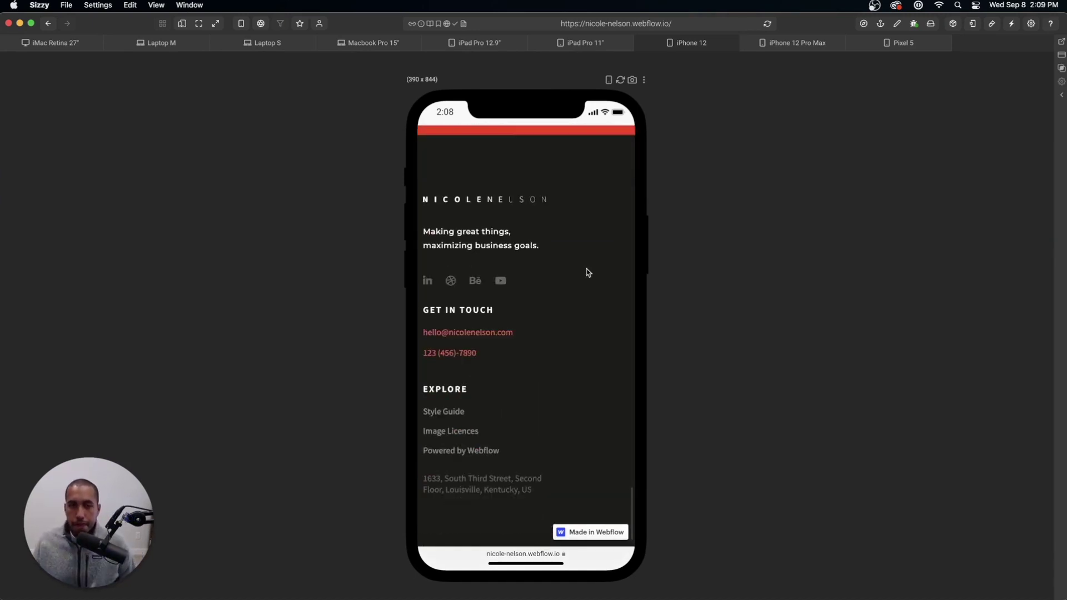
Recheck the lower sections of the homepage on the iPhone 12 preview down to the footer.
{"action": "scroll", "coordinate": [587, 269], "scroll_direction": "up", "scroll_amount": 10}
{"action": "scroll", "coordinate": [587, 263], "scroll_direction": "down", "scroll_amount": 3}
{"action": "scroll", "coordinate": [587, 262], "scroll_direction": "down", "scroll_amount": 5}
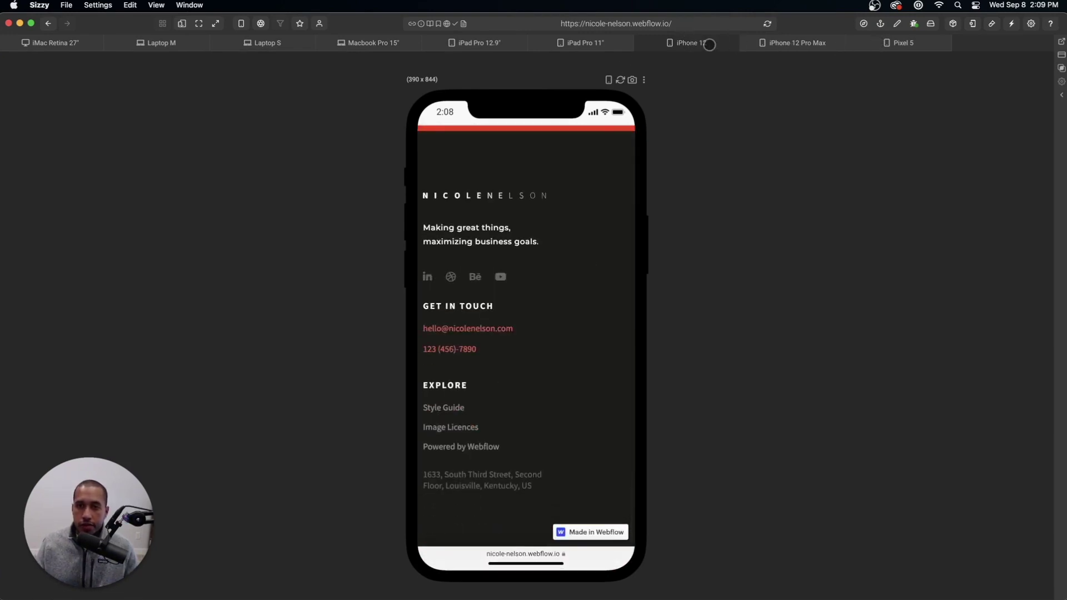
Preview the homepage on the iPhone 12 Pro Max device down to the footer, and open and close its mobile navigation menu.
{"action": "left_click", "coordinate": [809, 47]}
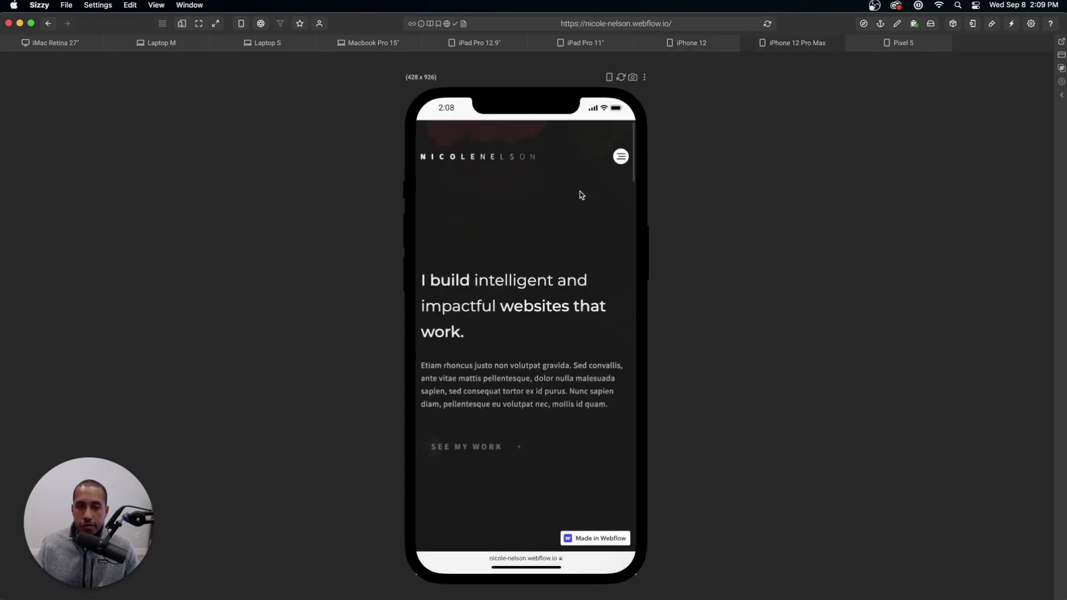
{"action": "scroll", "coordinate": [584, 217], "scroll_direction": "down", "scroll_amount": 15}
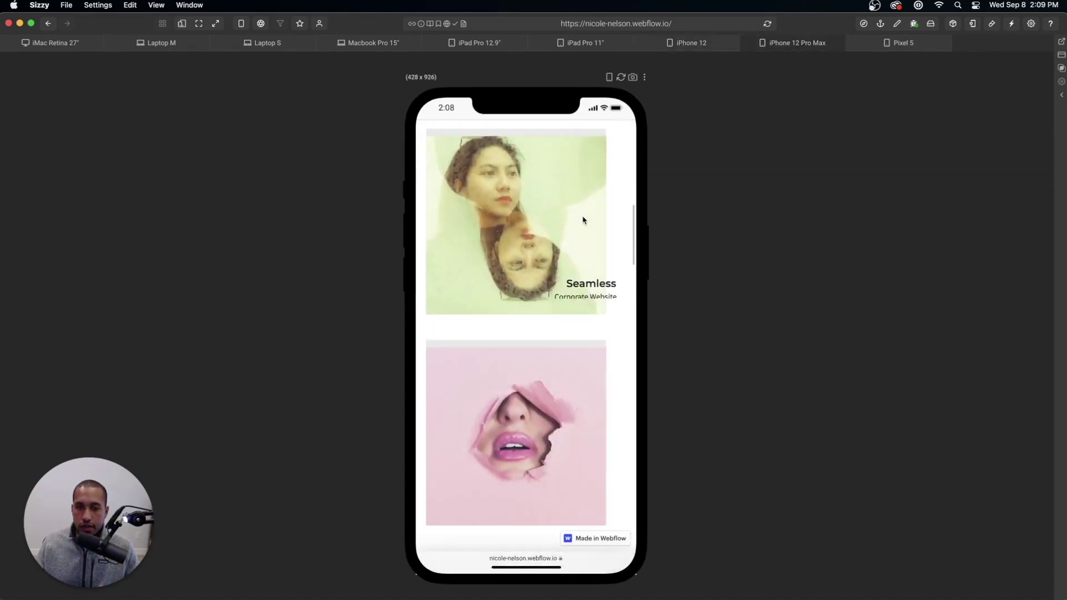
{"action": "scroll", "coordinate": [584, 221], "scroll_direction": "down", "scroll_amount": 15}
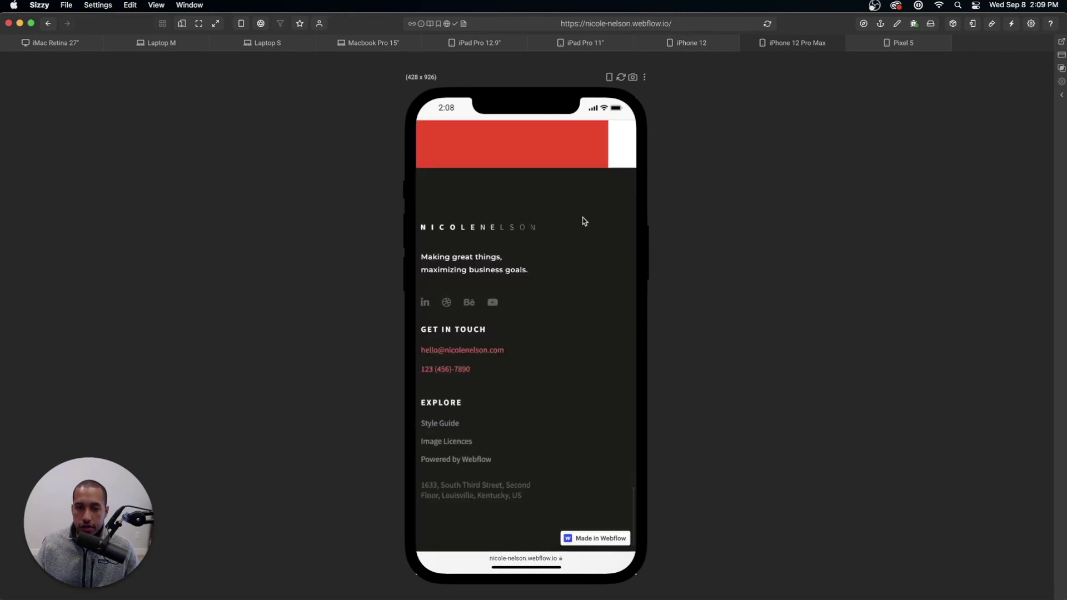
{"action": "scroll", "coordinate": [584, 221], "scroll_direction": "up", "scroll_amount": 20}
{"action": "scroll", "coordinate": [584, 220], "scroll_direction": "up", "scroll_amount": 20}
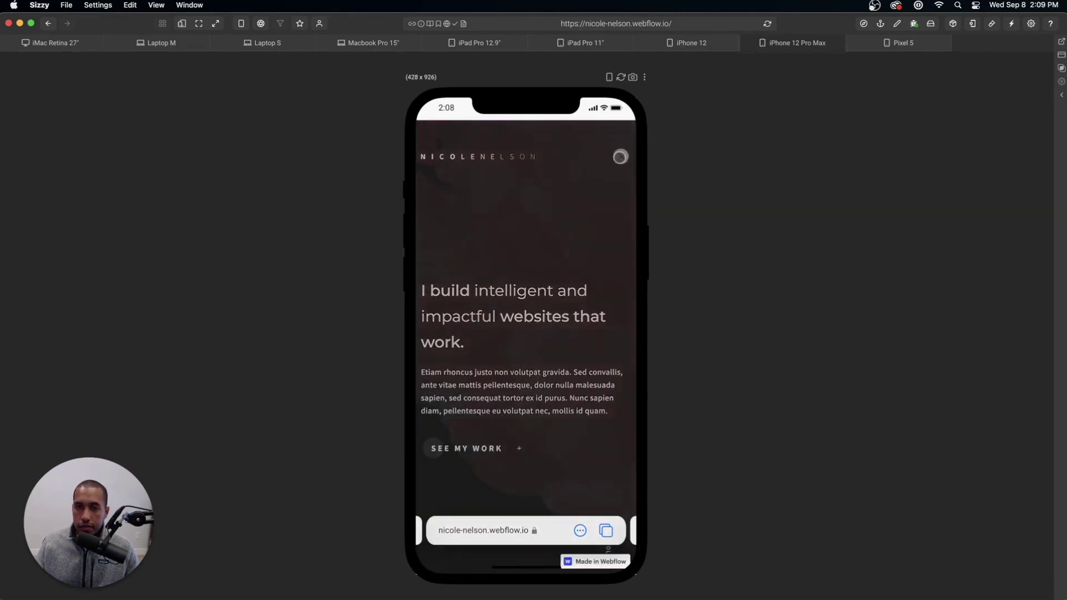
{"action": "left_click", "coordinate": [620, 157]}
{"action": "left_click", "coordinate": [620, 157]}
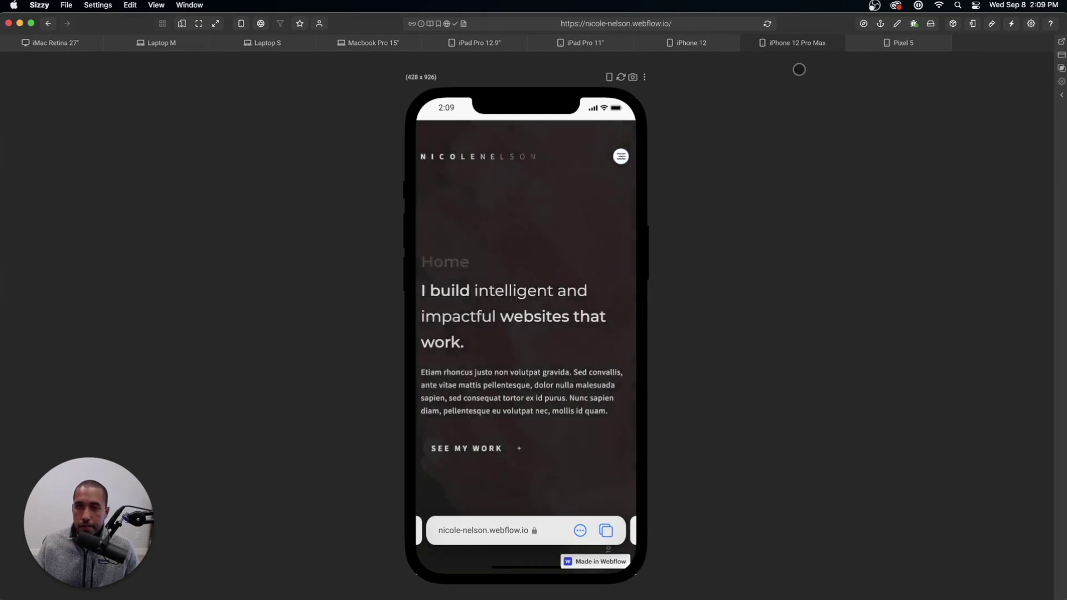
Preview the homepage on the Pixel 5 device and check its featured work, services list, contact section and footer.
{"action": "left_click", "coordinate": [891, 48]}
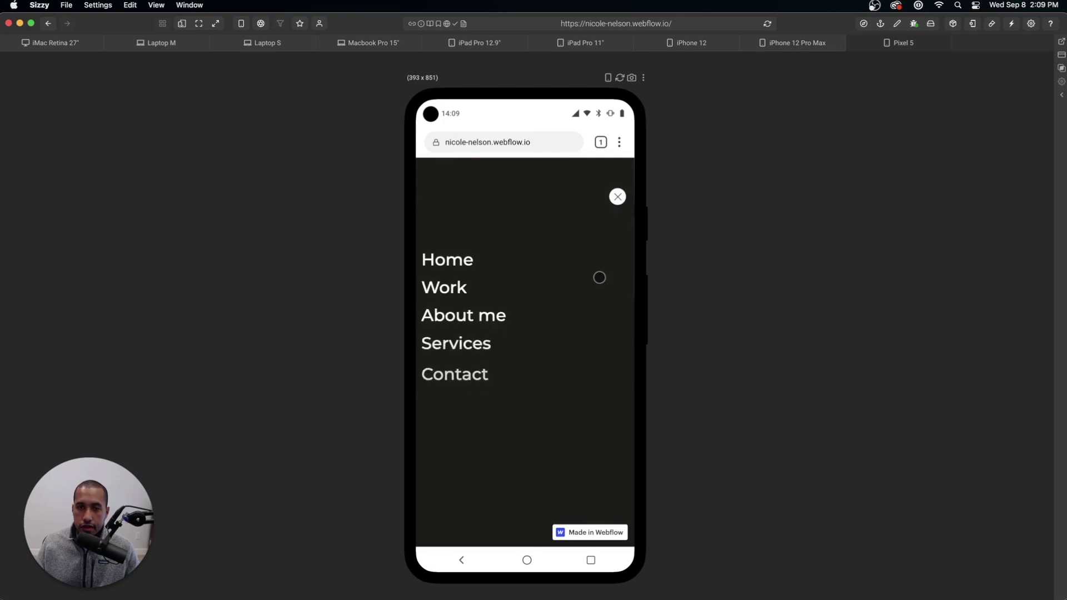
{"action": "scroll", "coordinate": [579, 316], "scroll_direction": "down", "scroll_amount": 10}
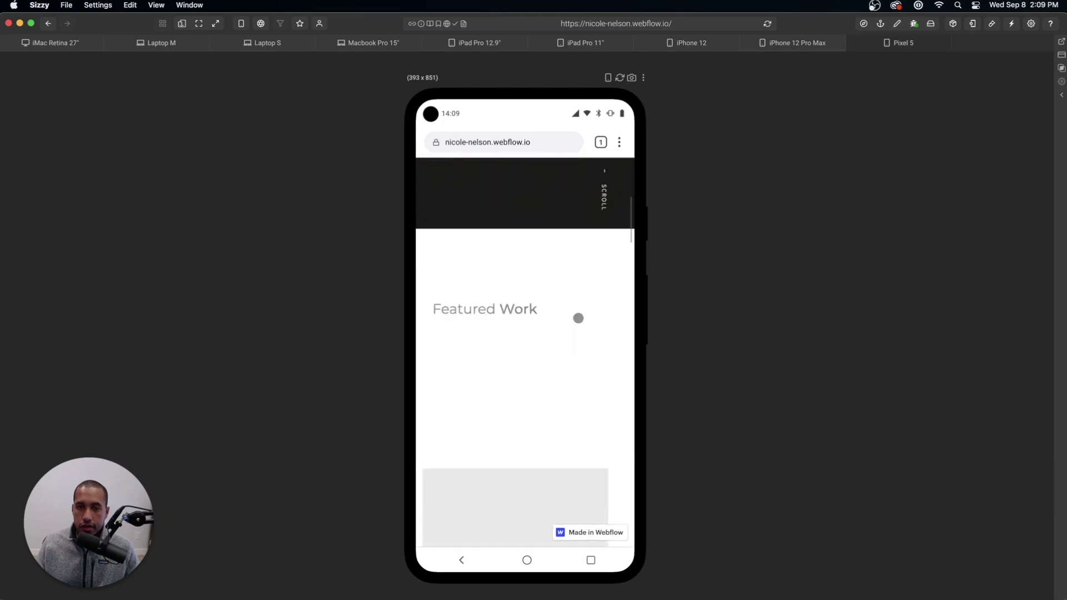
{"action": "scroll", "coordinate": [578, 318], "scroll_direction": "down", "scroll_amount": 10}
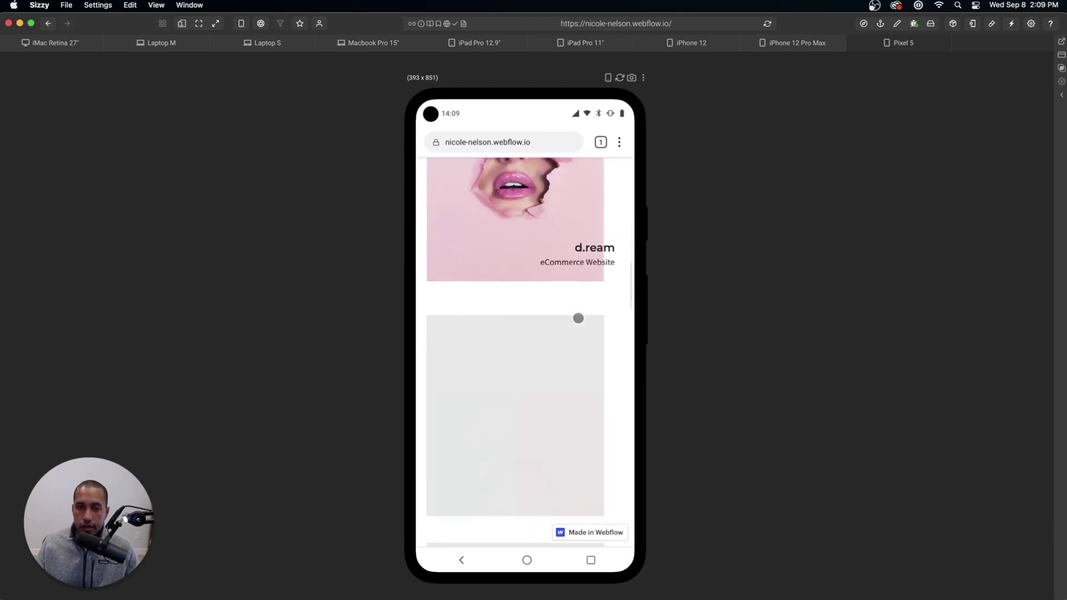
{"action": "scroll", "coordinate": [574, 318], "scroll_direction": "down", "scroll_amount": 10}
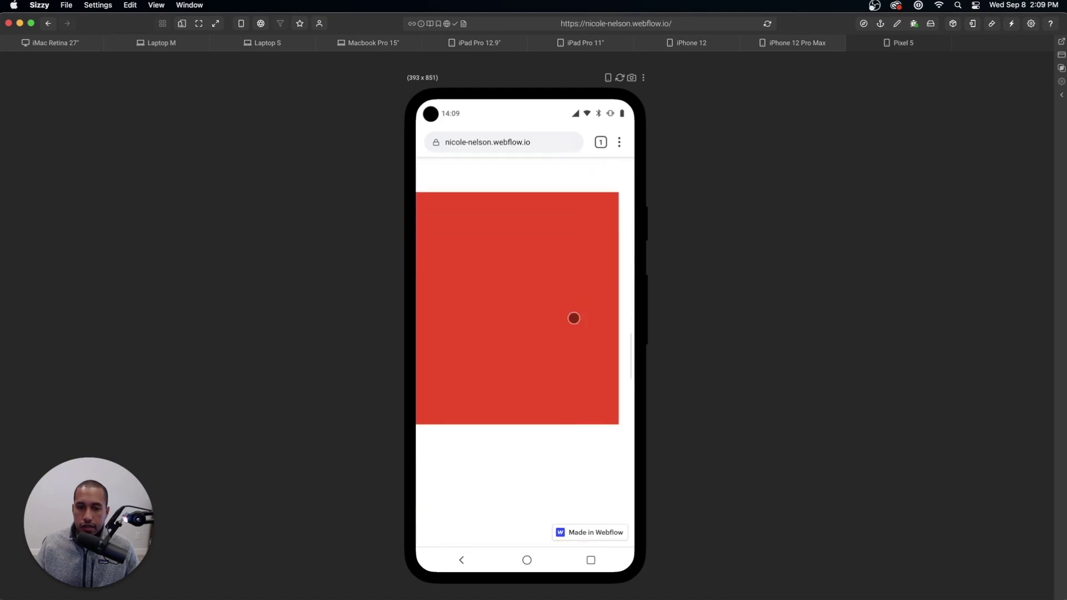
{"action": "scroll", "coordinate": [574, 318], "scroll_direction": "down", "scroll_amount": 10}
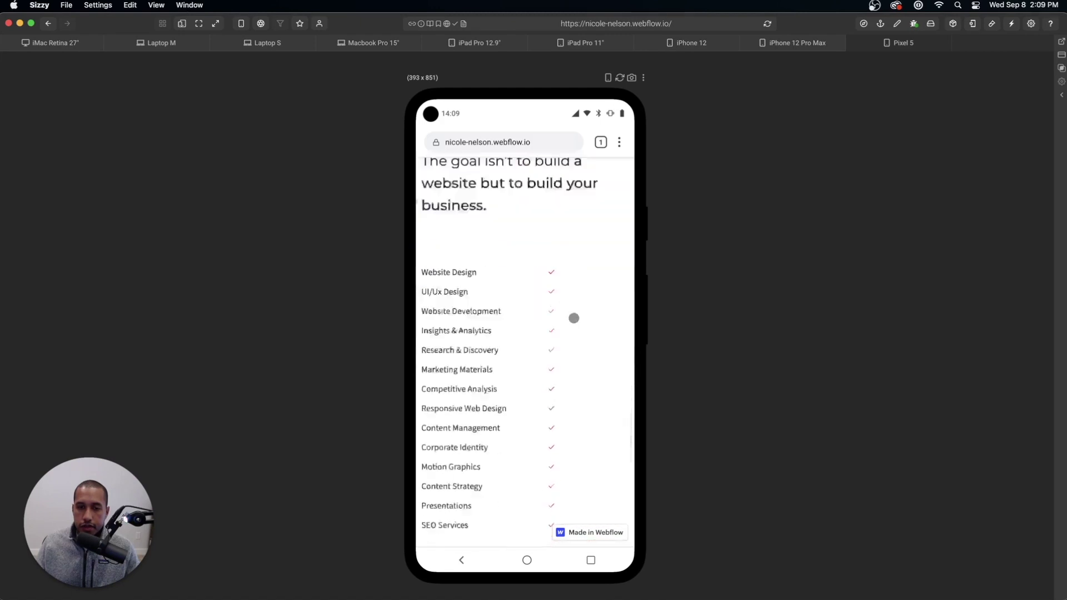
{"action": "scroll", "coordinate": [574, 320], "scroll_direction": "down", "scroll_amount": 6}
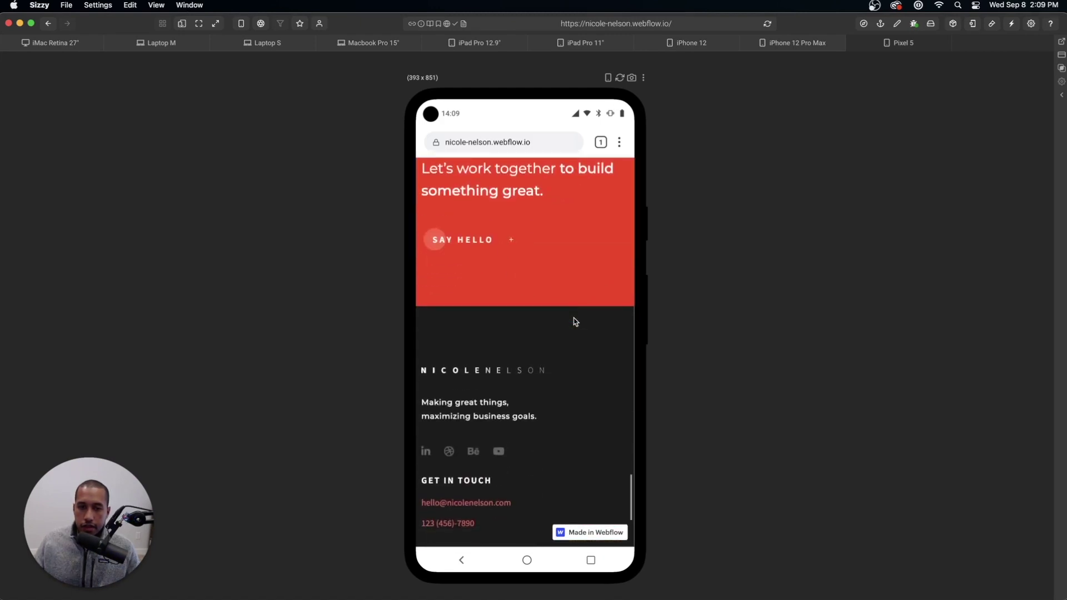
{"action": "scroll", "coordinate": [573, 317], "scroll_direction": "up", "scroll_amount": 15}
{"action": "scroll", "coordinate": [572, 317], "scroll_direction": "up", "scroll_amount": 15}
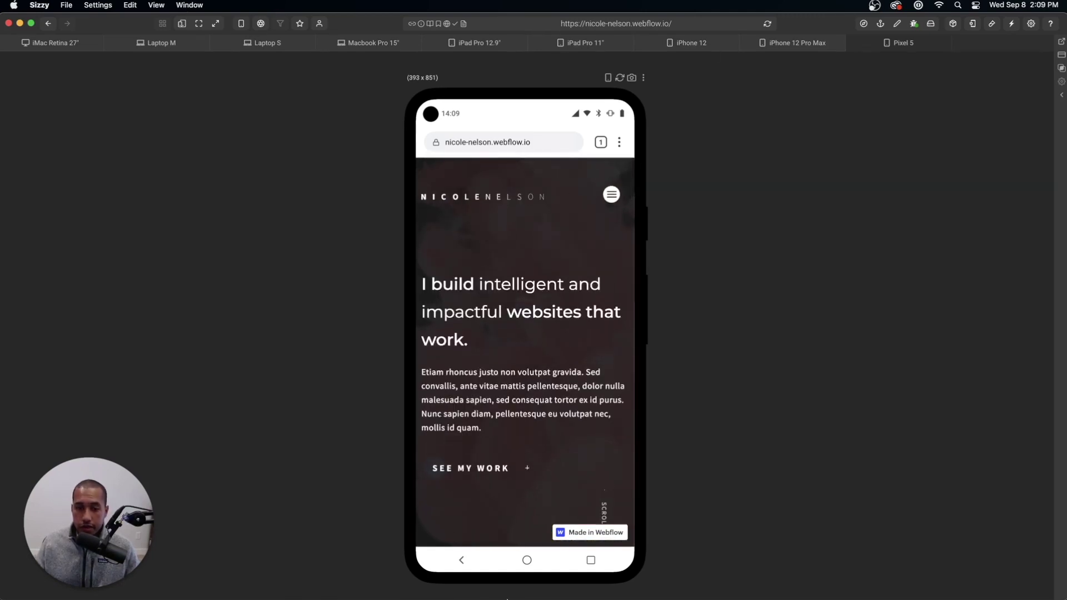
Switch to Chrome, narrow the browser window to check the published homepage down to the footer, and restore the full width.
{"action": "mouse_move", "coordinate": [507, 599]}
{"action": "left_click", "coordinate": [307, 576]}
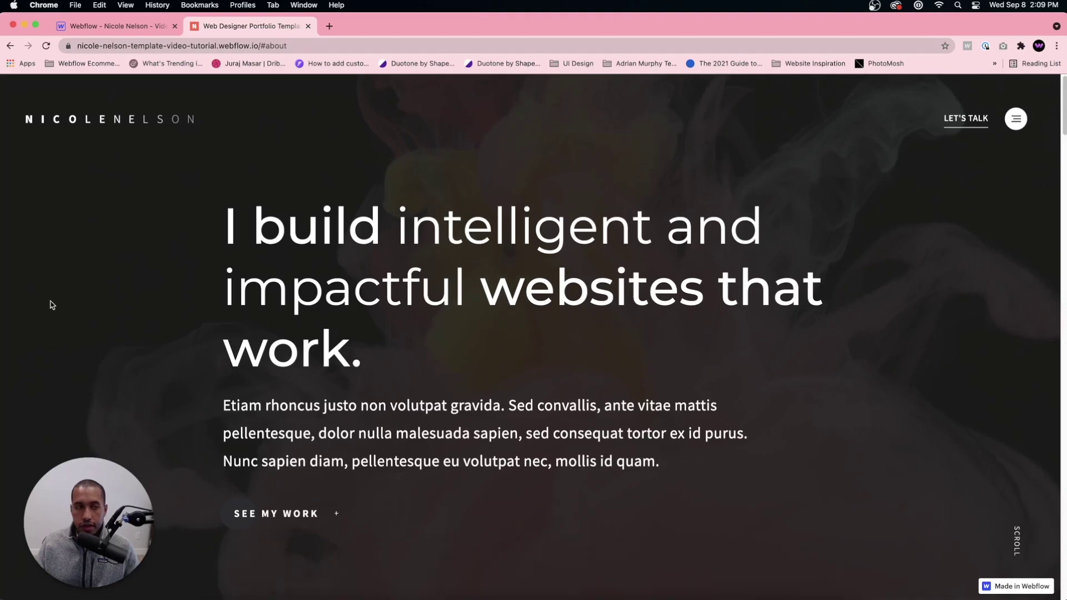
{"action": "left_click_drag", "start_coordinate": [2, 262], "coordinate": [802, 267]}
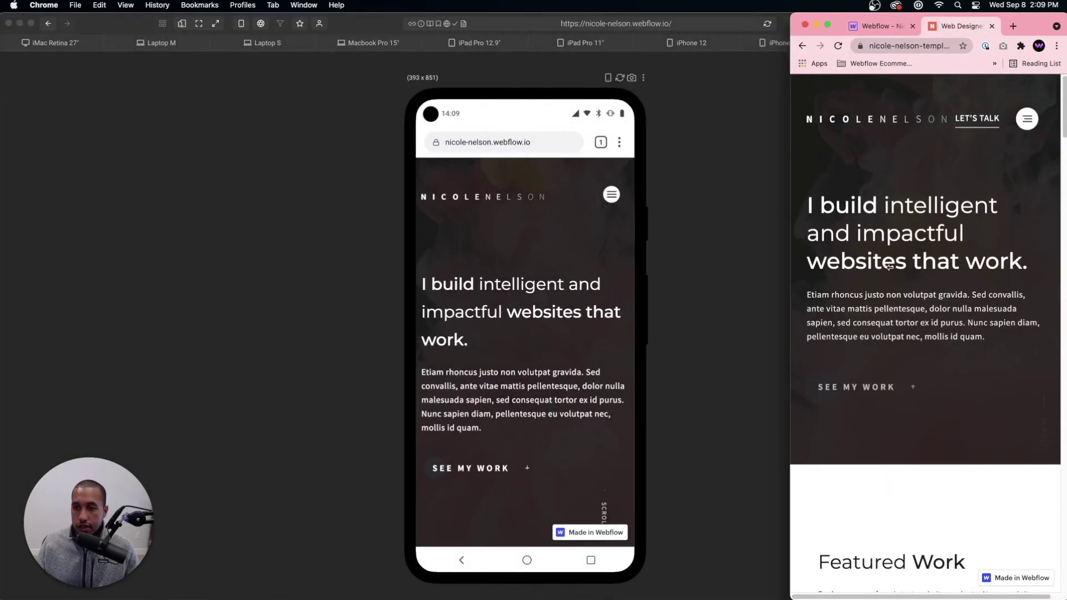
{"action": "scroll", "coordinate": [991, 305], "scroll_direction": "down", "scroll_amount": 15}
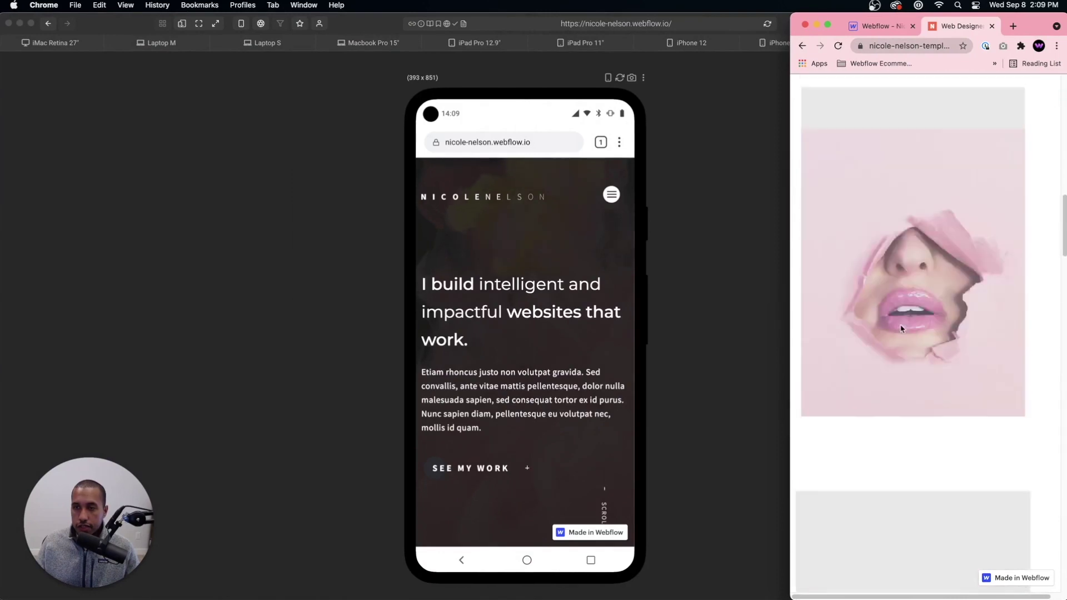
{"action": "scroll", "coordinate": [858, 340], "scroll_direction": "down", "scroll_amount": 20}
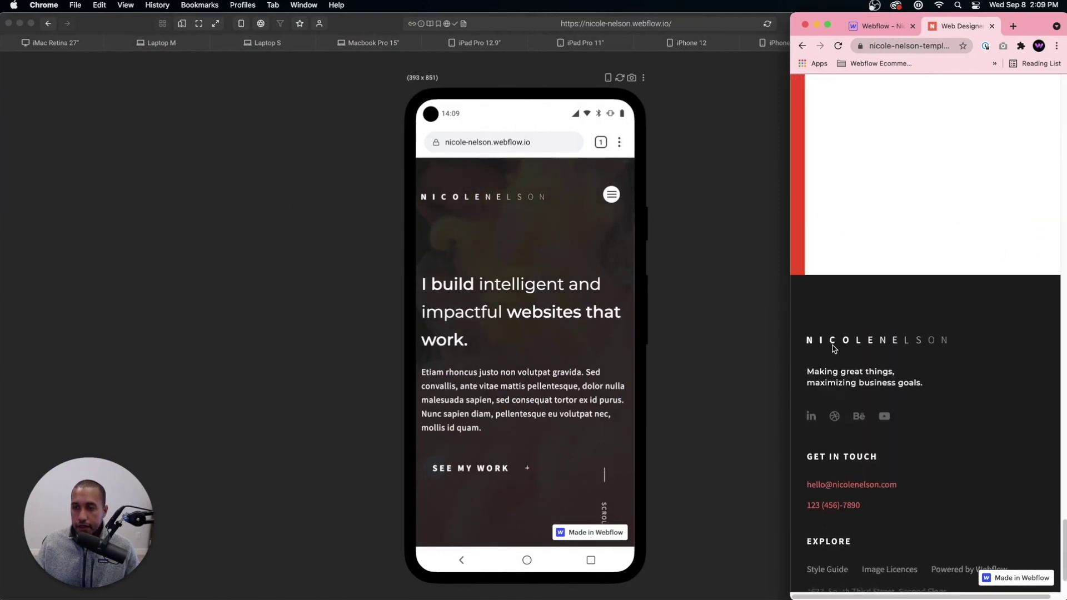
{"action": "scroll", "coordinate": [828, 350], "scroll_direction": "up", "scroll_amount": 20}
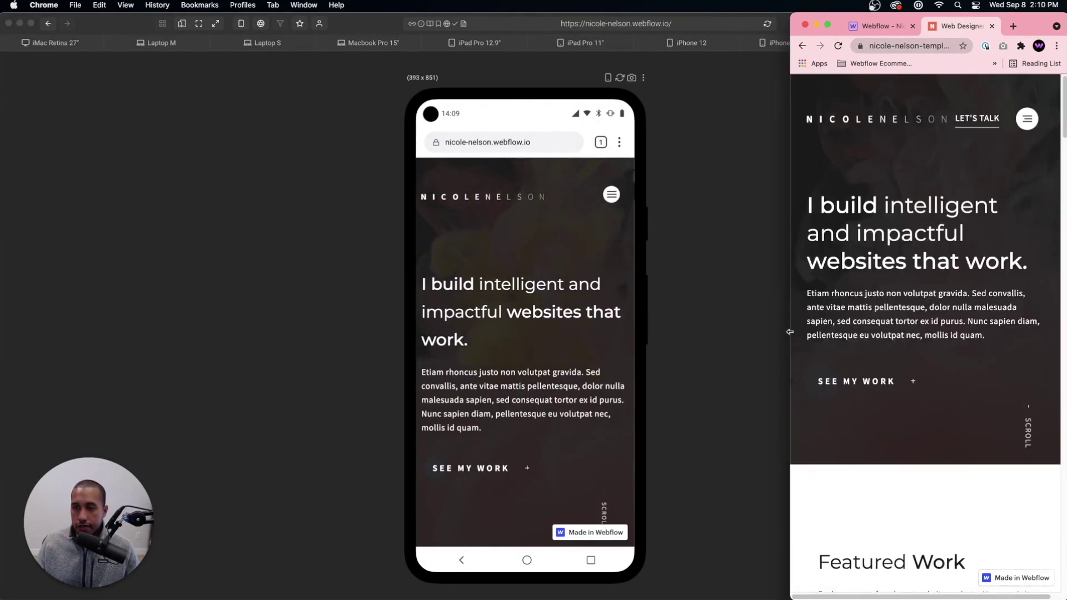
{"action": "left_click_drag", "start_coordinate": [785, 332], "coordinate": [1, 291]}
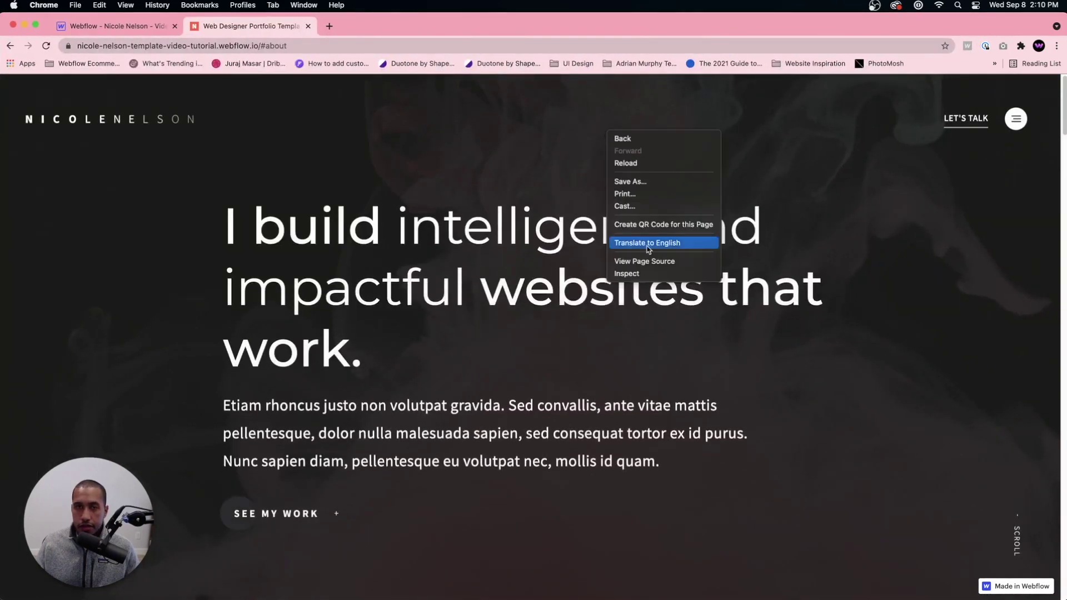
Open the developer tools on the published homepage, dock them below the page and turn on device emulation.
{"action": "key", "text": "super+alt+i"}
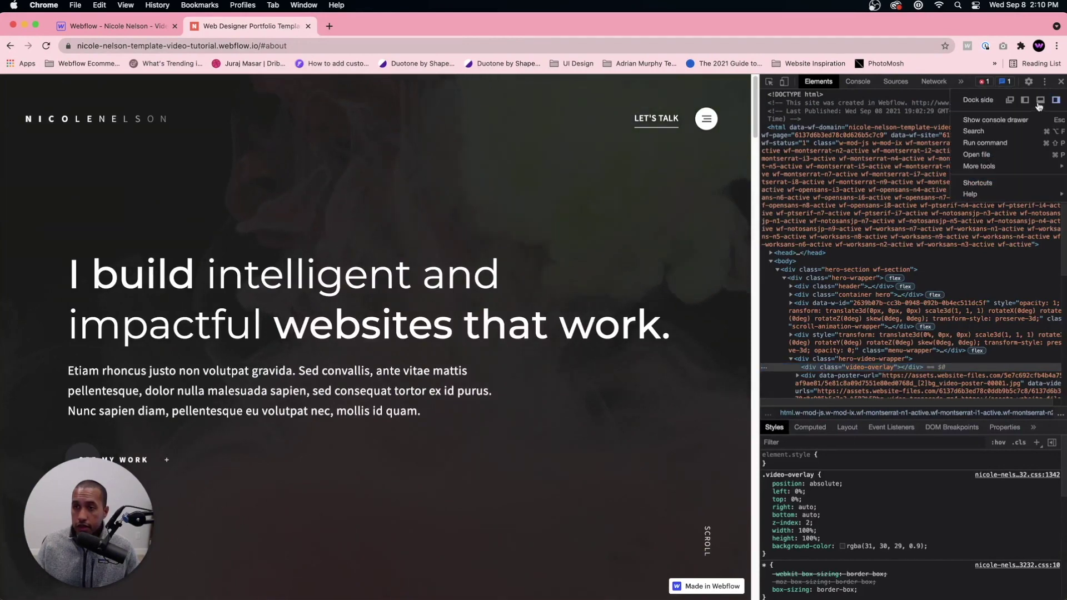
{"action": "left_click", "coordinate": [1040, 100]}
{"action": "left_click", "coordinate": [19, 448]}
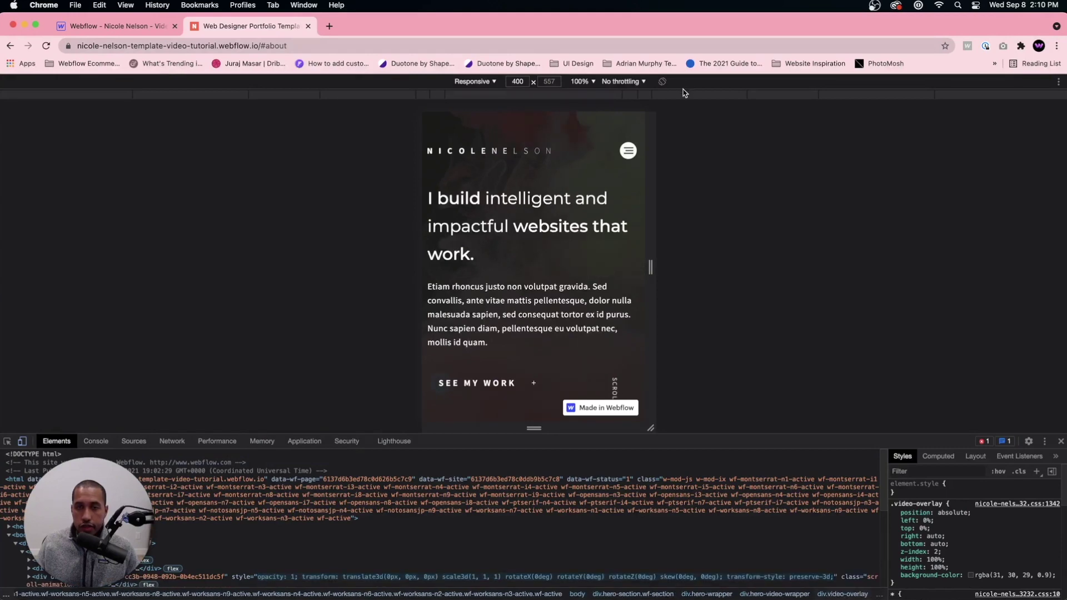
Preview the homepage at preset widths including 320, 1024, 1440 and 2560 px, and close the developer tools.
{"action": "left_click", "coordinate": [781, 95]}
{"action": "left_click", "coordinate": [914, 101]}
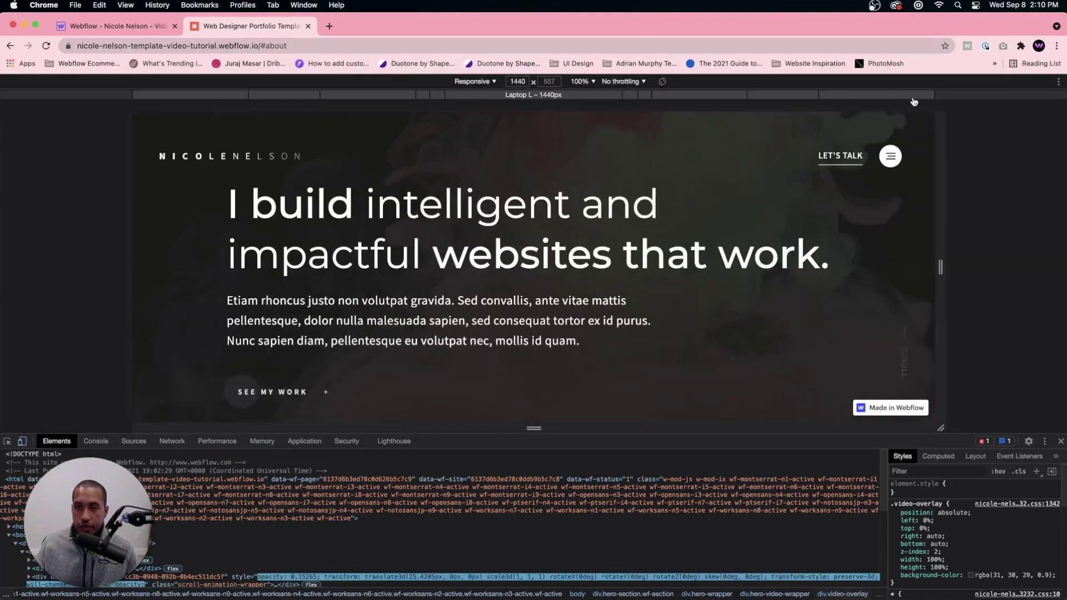
{"action": "left_click", "coordinate": [784, 95]}
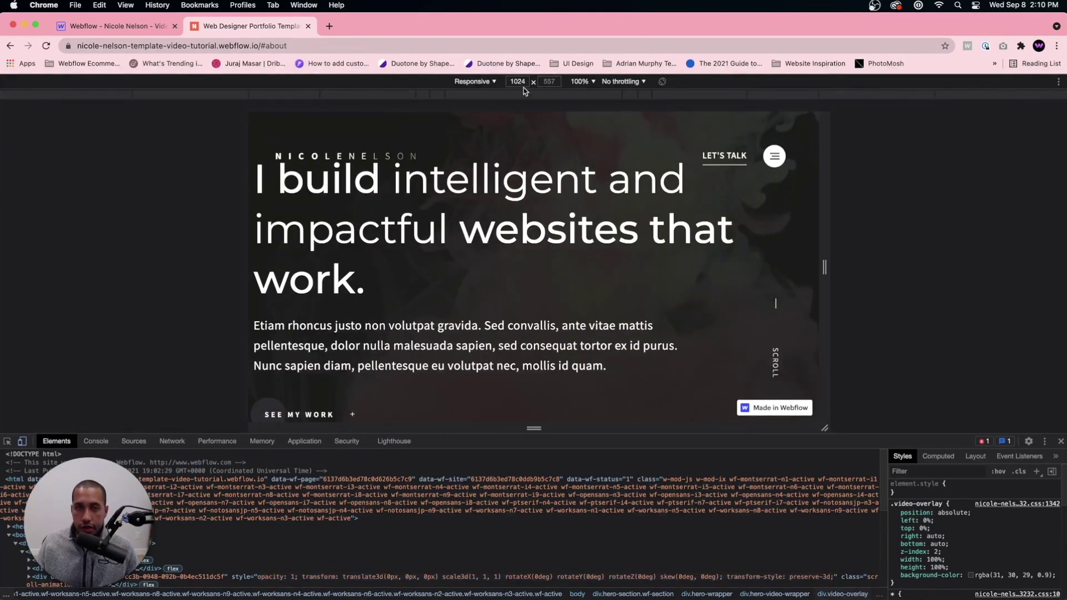
{"action": "left_click", "coordinate": [486, 99]}
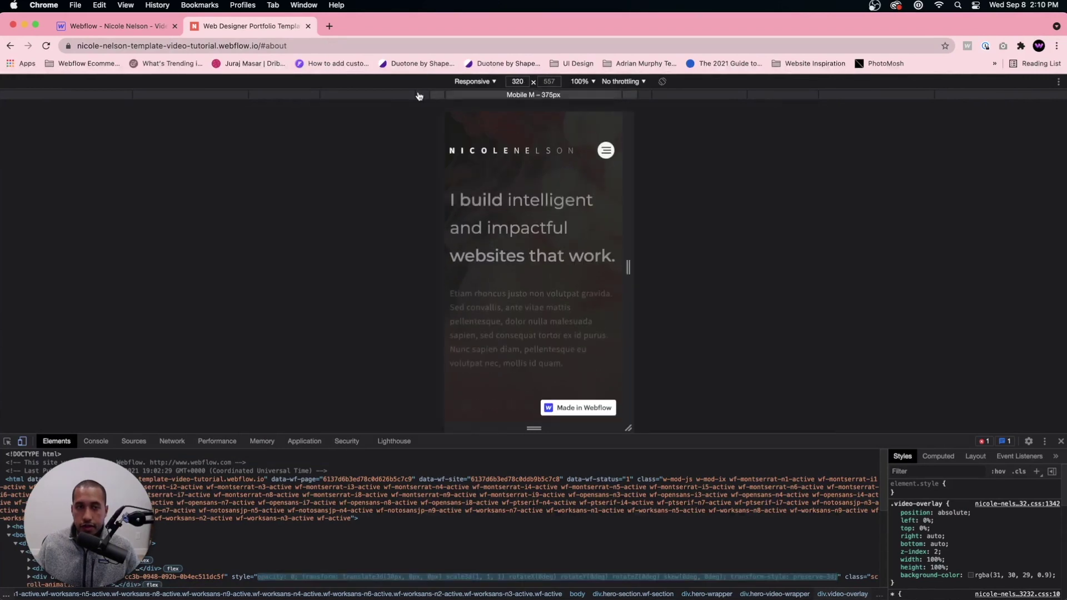
{"action": "left_click", "coordinate": [369, 95]}
{"action": "left_click", "coordinate": [278, 95]}
{"action": "left_click", "coordinate": [192, 95]}
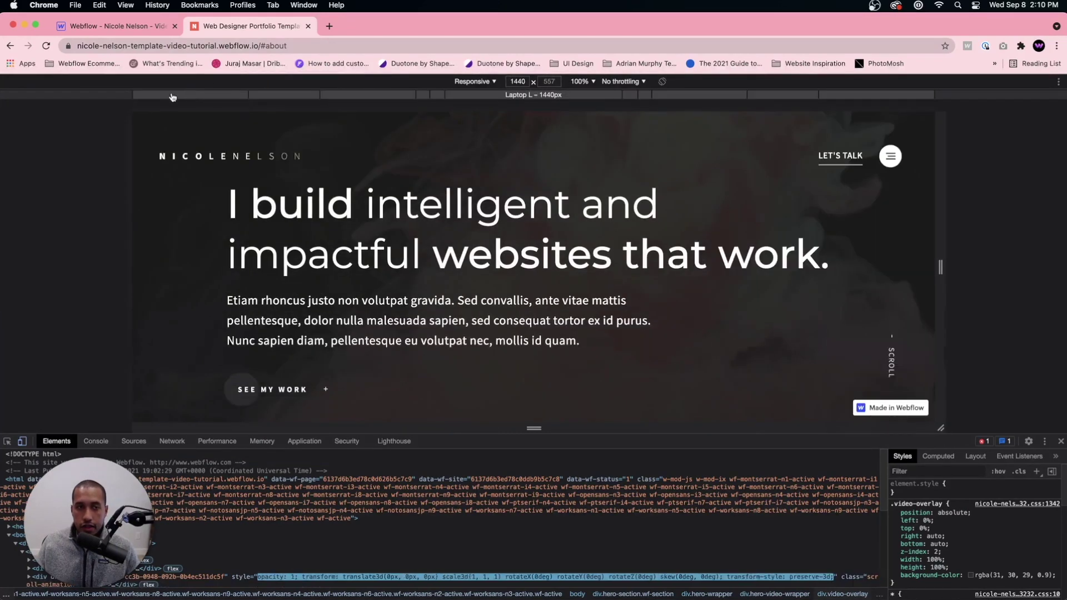
{"action": "left_click", "coordinate": [99, 99]}
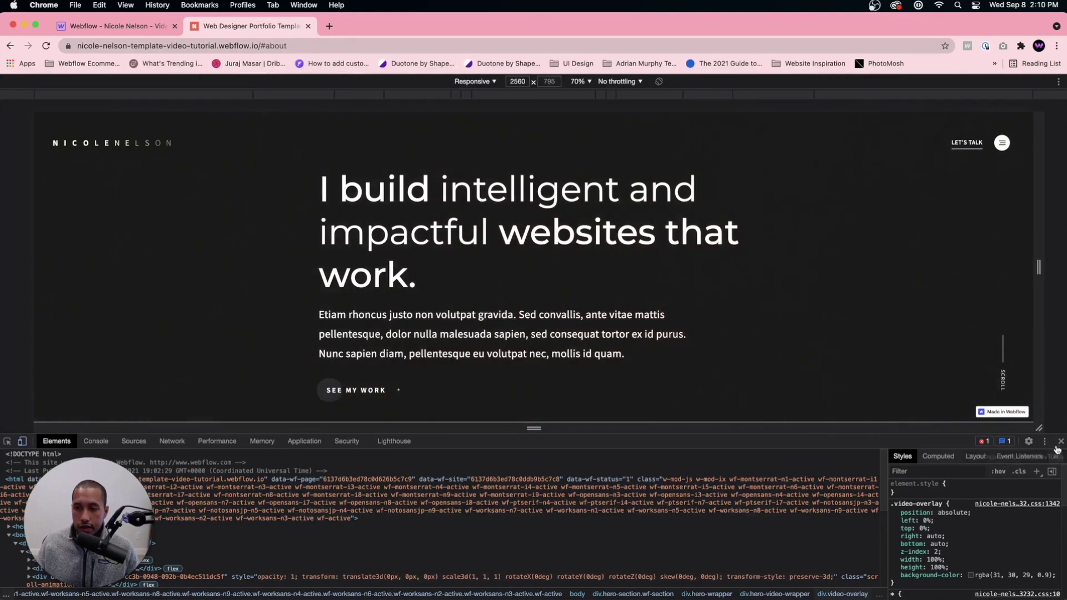
{"action": "left_click", "coordinate": [1060, 442]}
Inspect the homepage again and shrink the developer tools pane to give the responsive preview more height.
{"action": "right_click", "coordinate": [719, 345]}
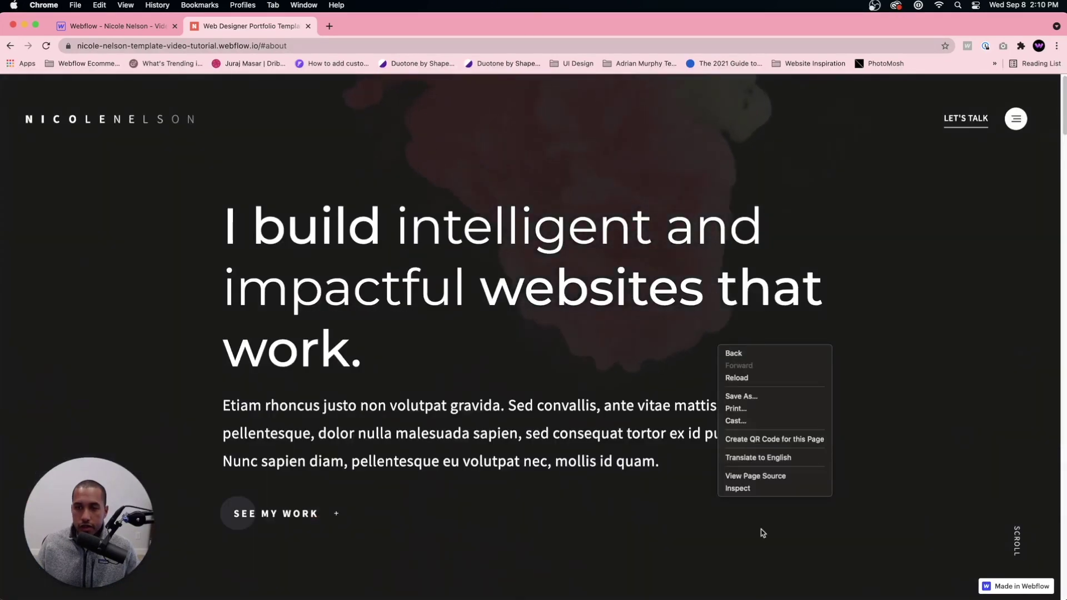
{"action": "left_click", "coordinate": [763, 489]}
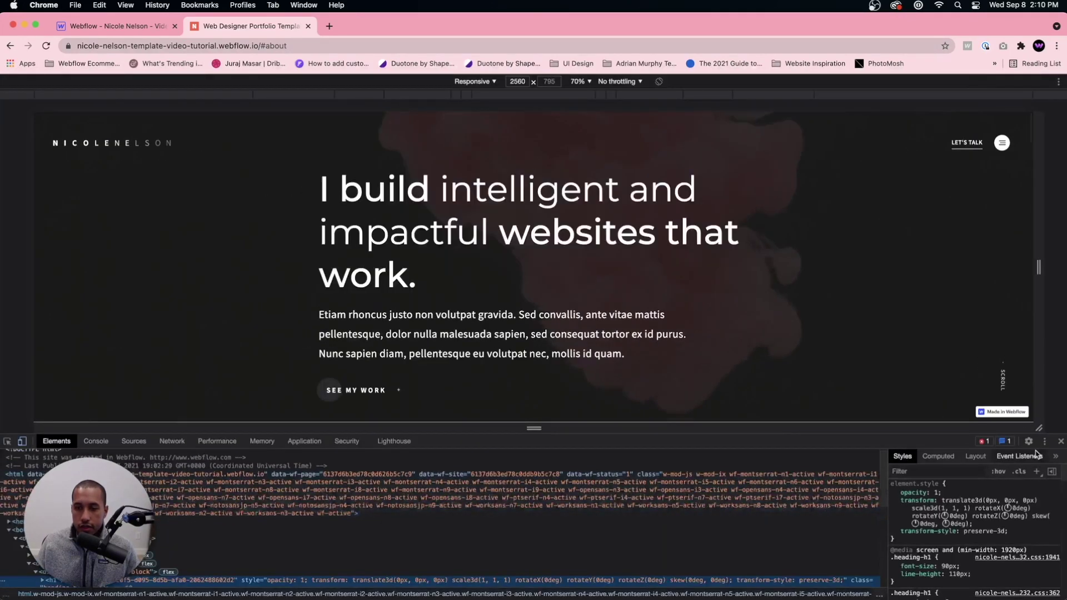
{"action": "left_click_drag", "start_coordinate": [953, 438], "coordinate": [942, 560]}
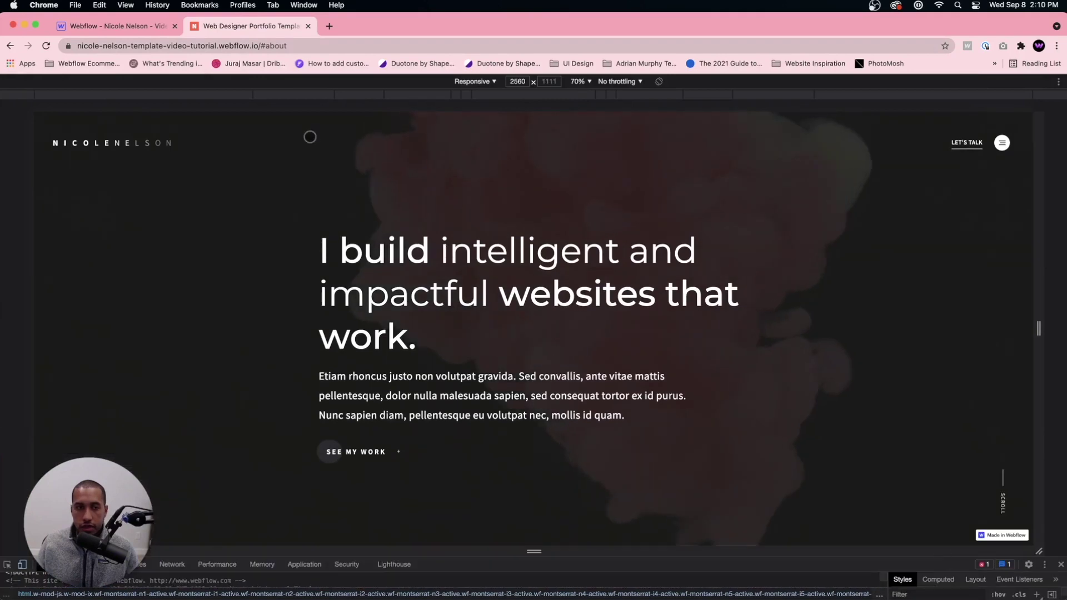
Preview the taller homepage layout at the 768, 1440 and 2560 px preset widths, and close the developer tools.
{"action": "left_click", "coordinate": [310, 96]}
{"action": "left_click", "coordinate": [393, 95]}
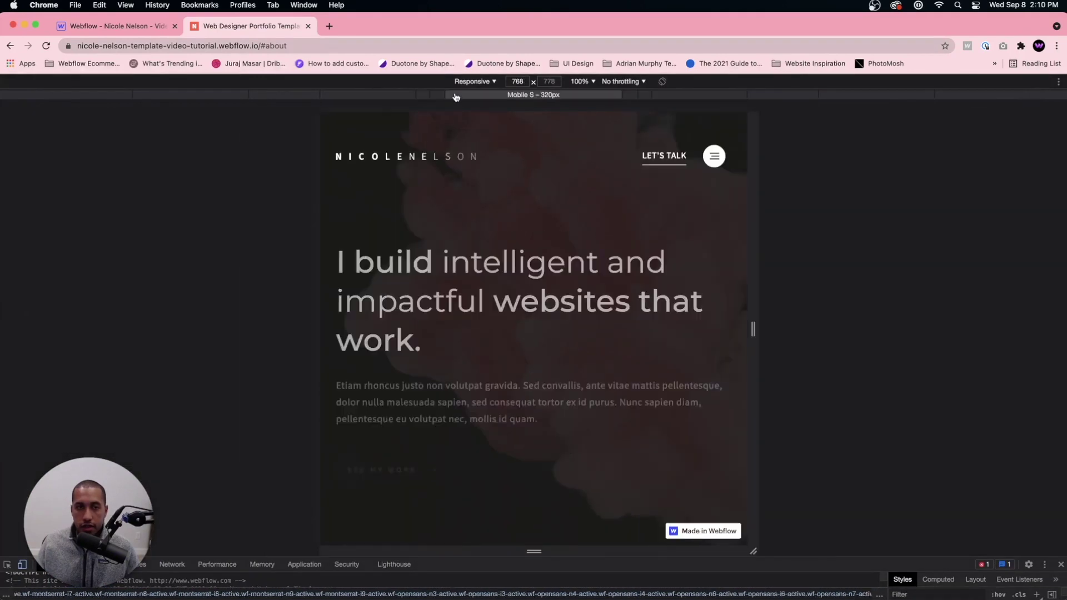
{"action": "left_click", "coordinate": [152, 97]}
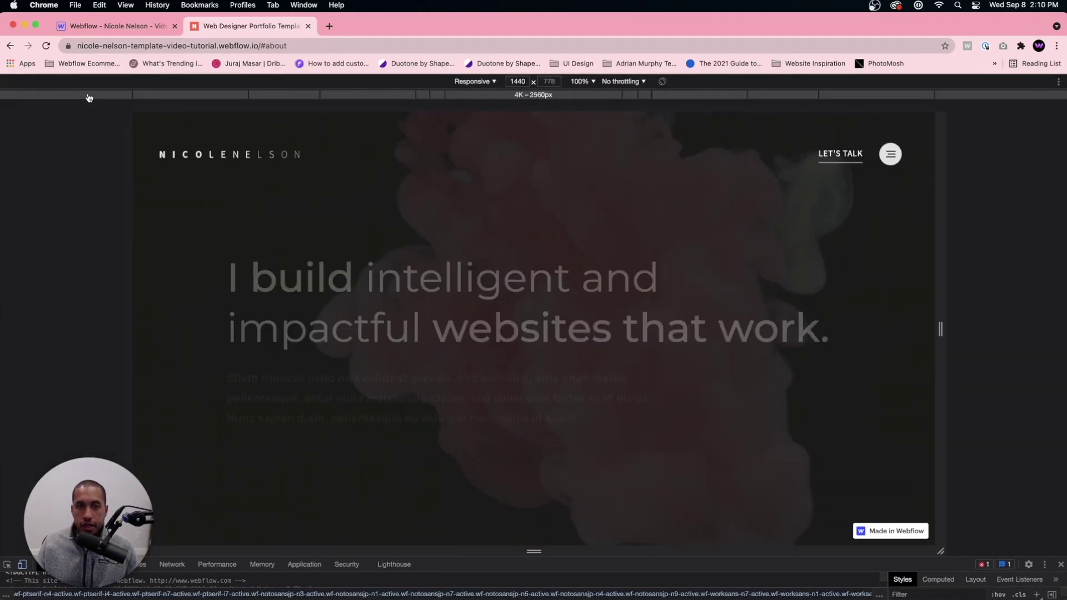
{"action": "left_click", "coordinate": [89, 98]}
{"action": "left_click_drag", "start_coordinate": [897, 557], "coordinate": [897, 404]}
{"action": "left_click", "coordinate": [1059, 410]}
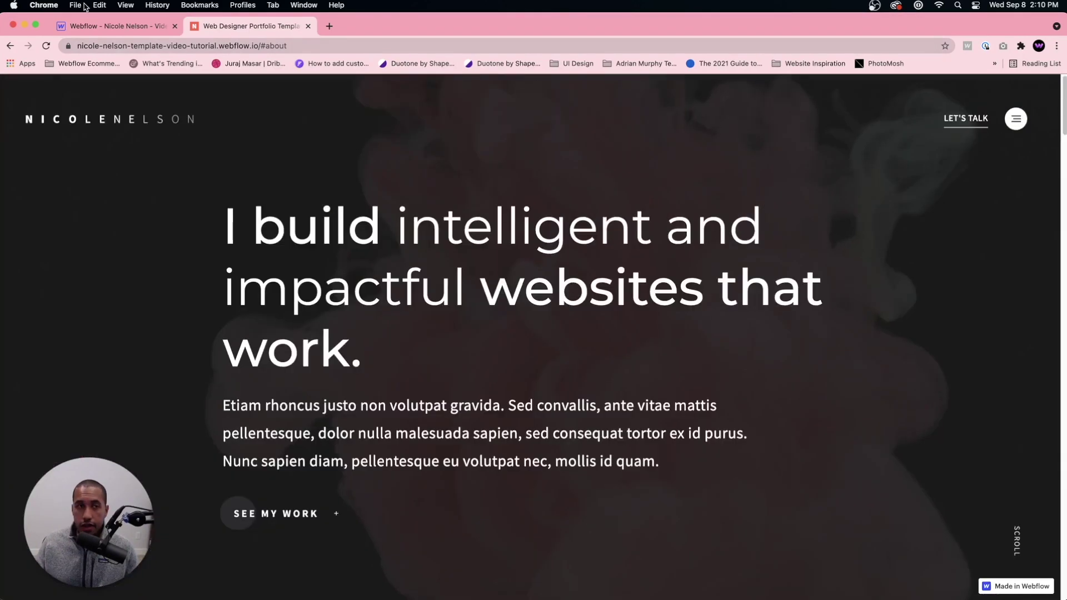
Switch to the Webflow Designer and examine the homepage at the 1440 px and 1920 px desktop breakpoints.
{"action": "left_click", "coordinate": [95, 27]}
{"action": "left_click", "coordinate": [447, 83]}
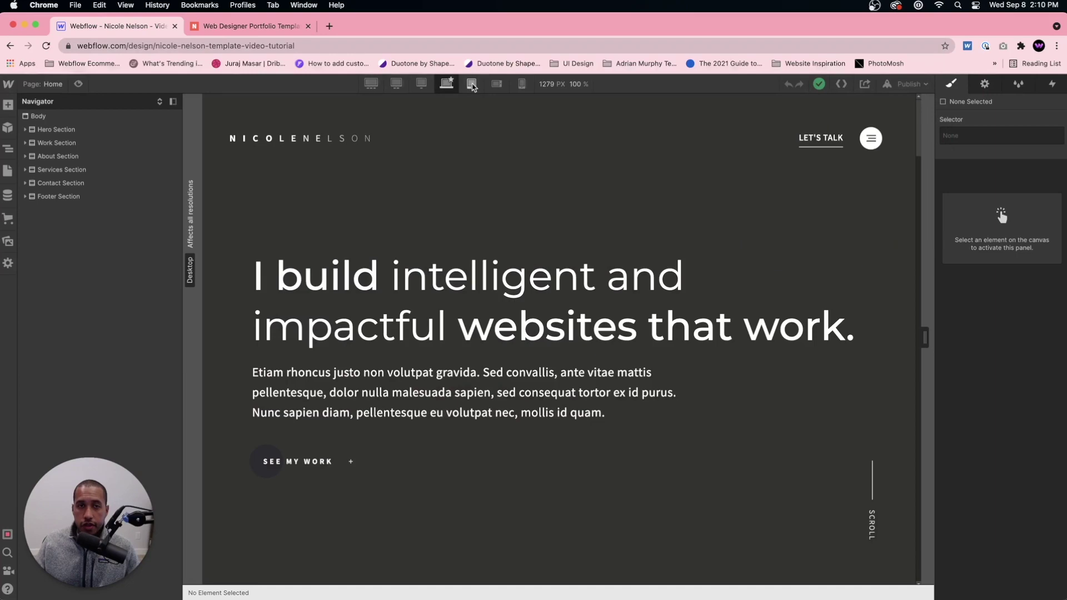
{"action": "left_click", "coordinate": [448, 83]}
{"action": "left_click", "coordinate": [498, 83]}
{"action": "left_click", "coordinate": [396, 83]}
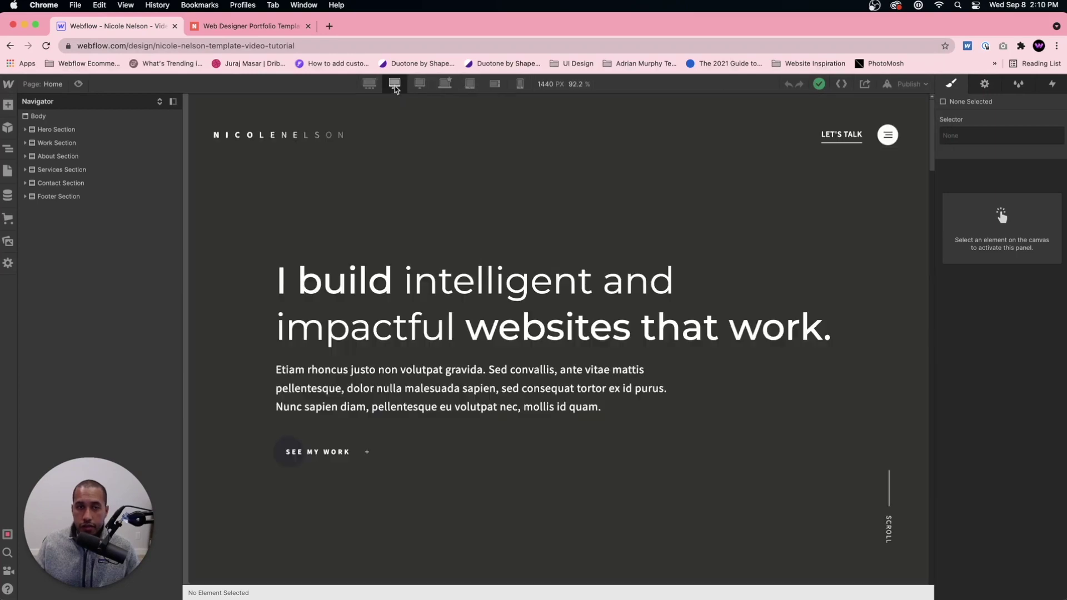
{"action": "scroll", "coordinate": [392, 127], "scroll_direction": "down", "scroll_amount": 15}
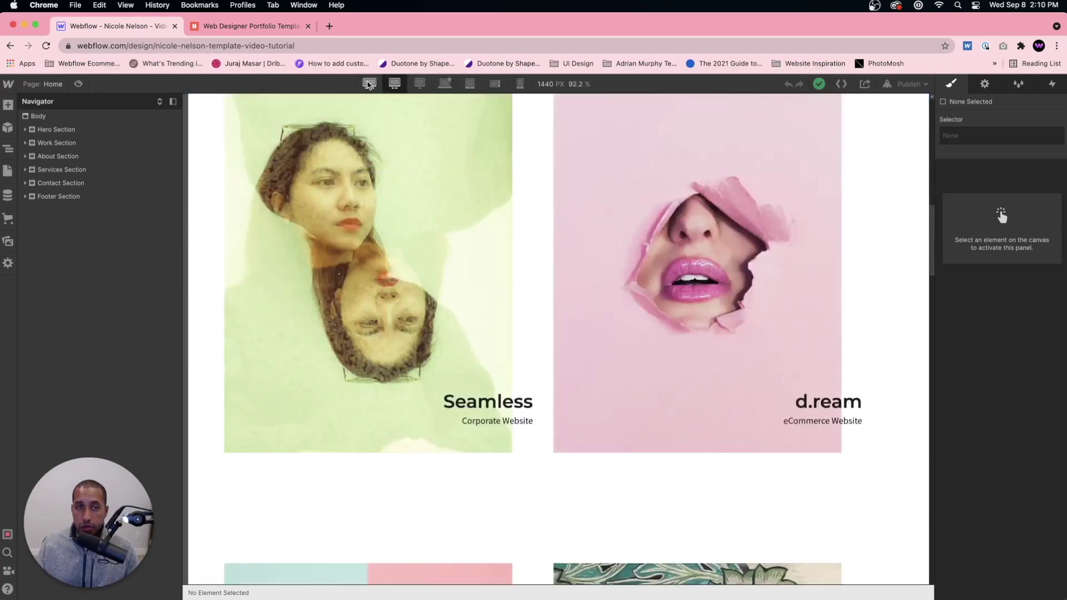
{"action": "left_click", "coordinate": [369, 84]}
{"action": "scroll", "coordinate": [414, 263], "scroll_direction": "down", "scroll_amount": 15}
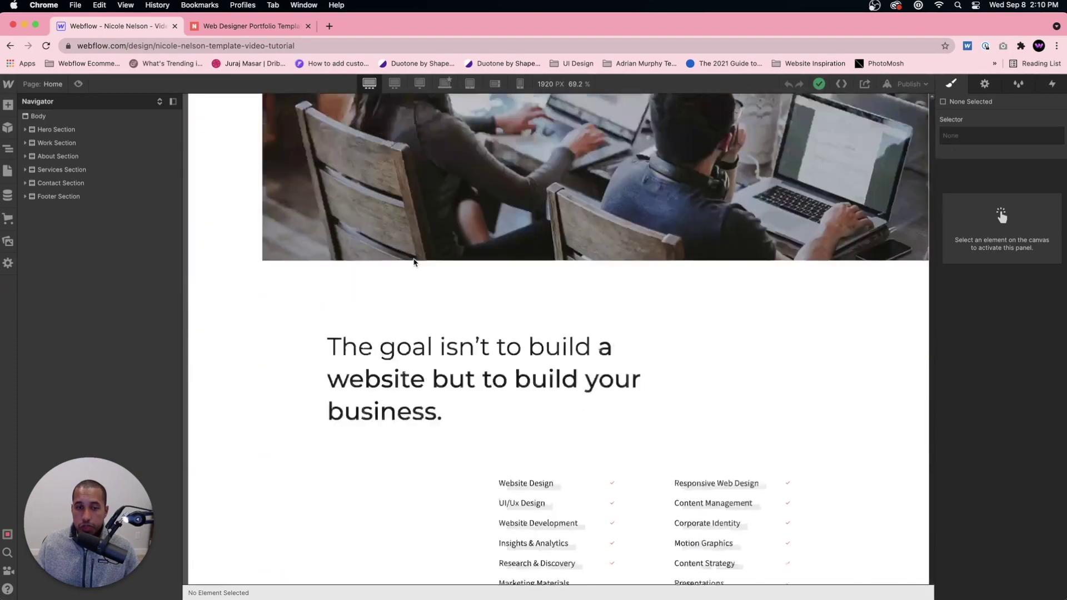
{"action": "scroll", "coordinate": [415, 263], "scroll_direction": "up", "scroll_amount": 20}
Preview the homepage at the tablet, mobile landscape and 320 px mobile portrait breakpoints, and return to the 1279 px base desktop breakpoint.
{"action": "left_click", "coordinate": [443, 85]}
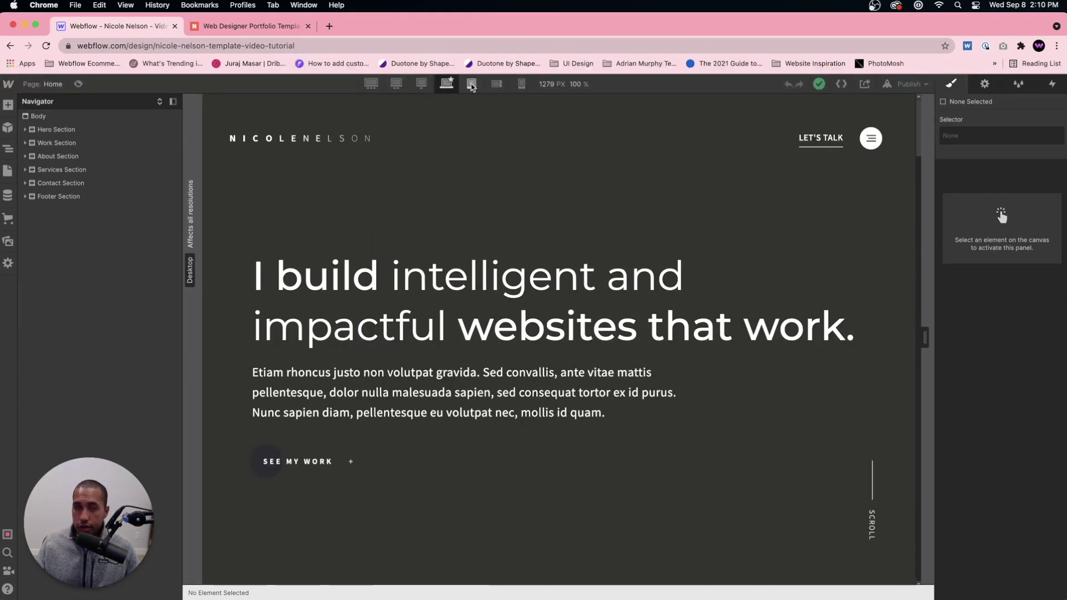
{"action": "left_click", "coordinate": [472, 85]}
{"action": "left_click", "coordinate": [497, 85]}
{"action": "left_click", "coordinate": [522, 84]}
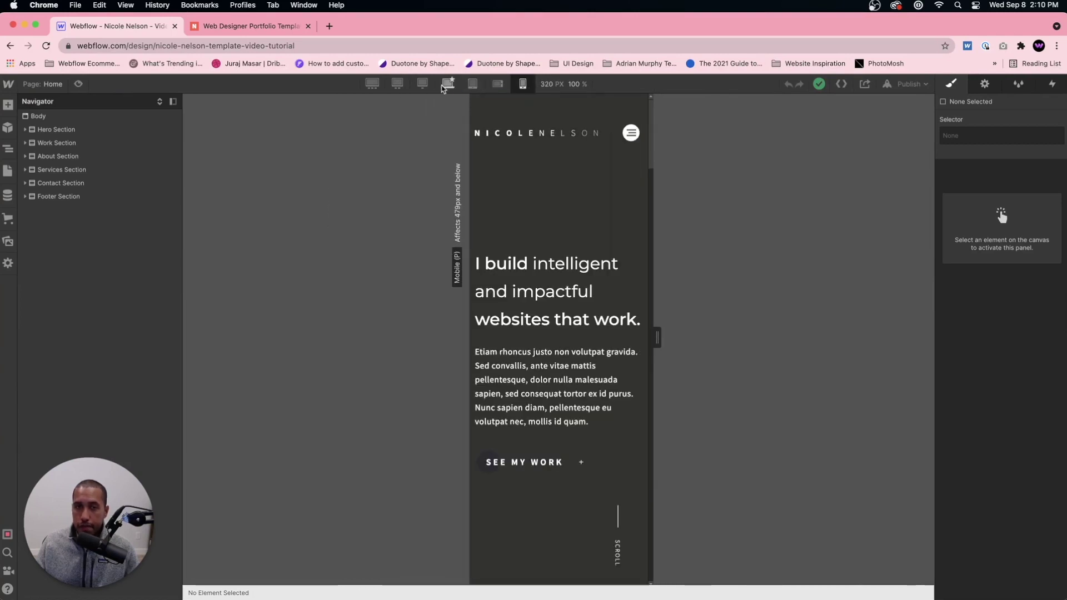
{"action": "left_click", "coordinate": [448, 85]}
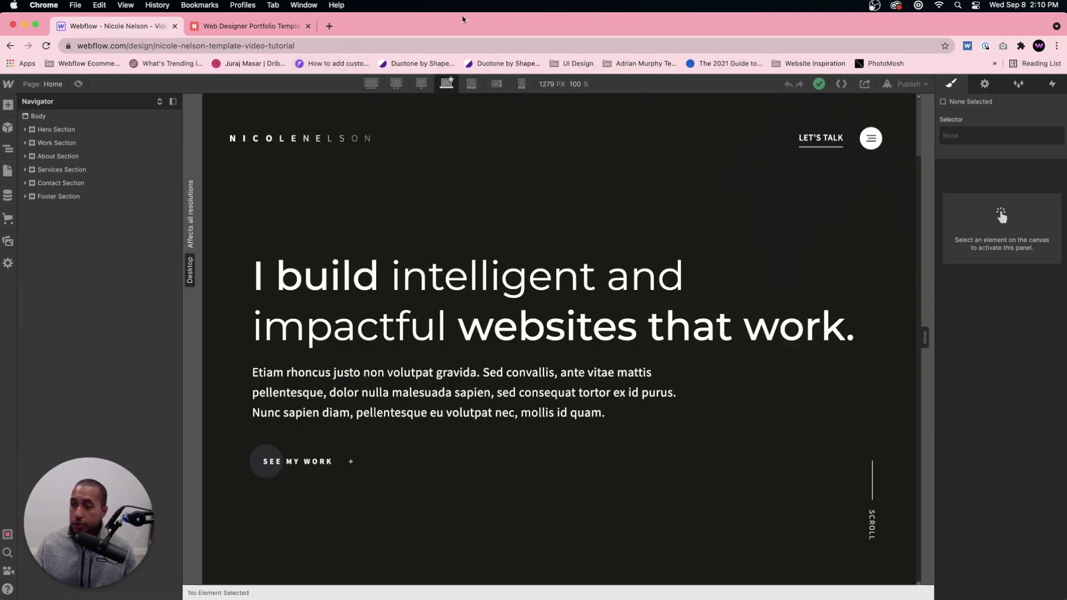
Switch to the Google Slides presentation, show the Background Video slide and return to the Webflow Designer.
{"action": "left_click", "coordinate": [304, 5]}
{"action": "left_click", "coordinate": [307, 187]}
{"action": "key", "text": "Right"}
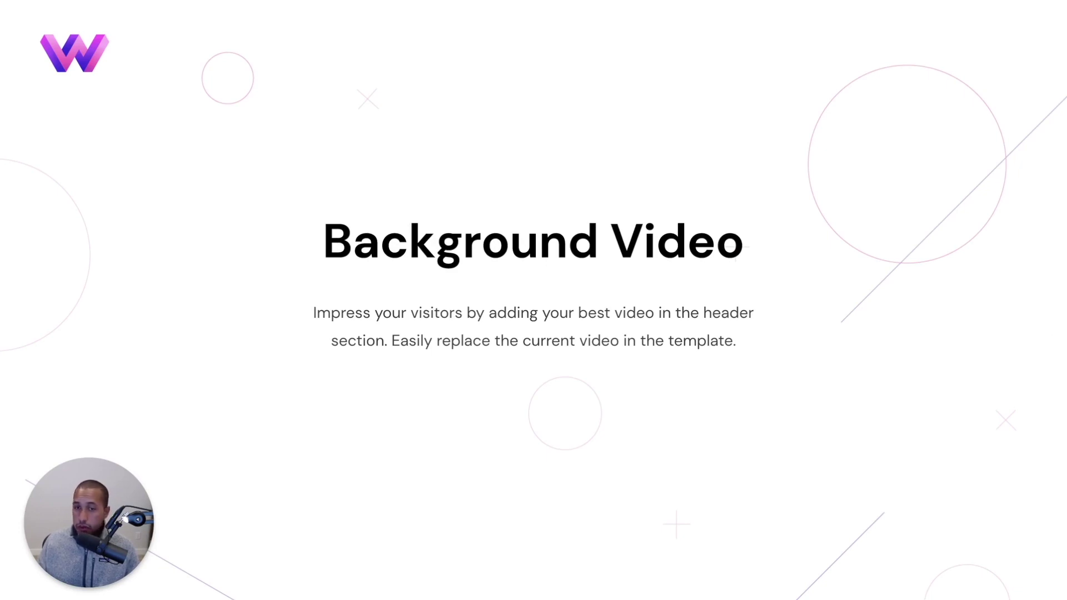
{"action": "left_click", "coordinate": [304, 5]}
{"action": "left_click", "coordinate": [306, 199]}
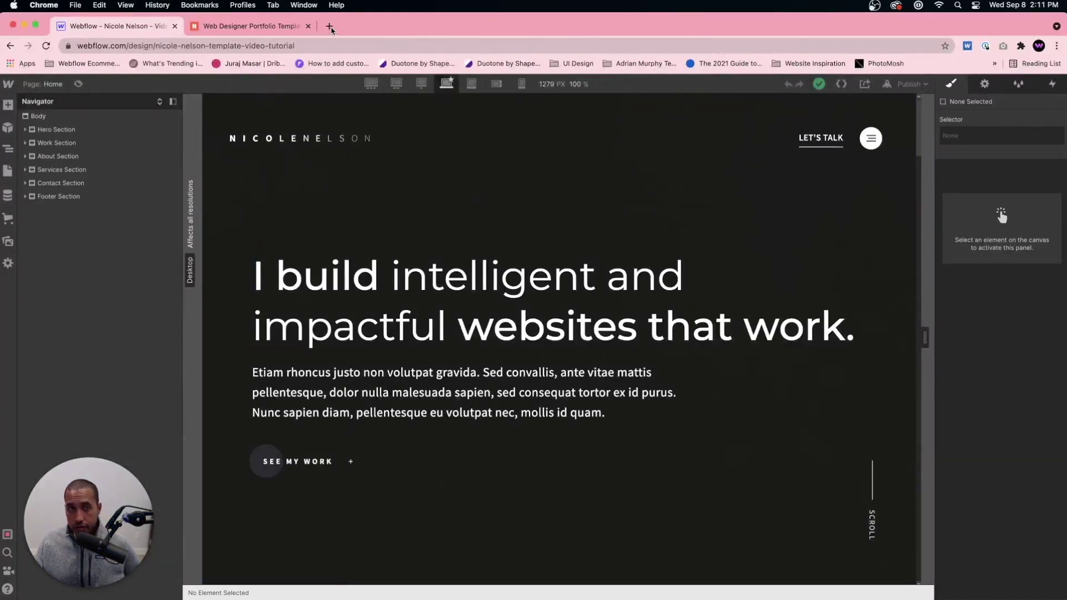
Open pexels.com in a new browser tab.
{"action": "left_click", "coordinate": [329, 27]}
{"action": "type", "text": "pexels"}
{"action": "key", "text": "BackSpace"}
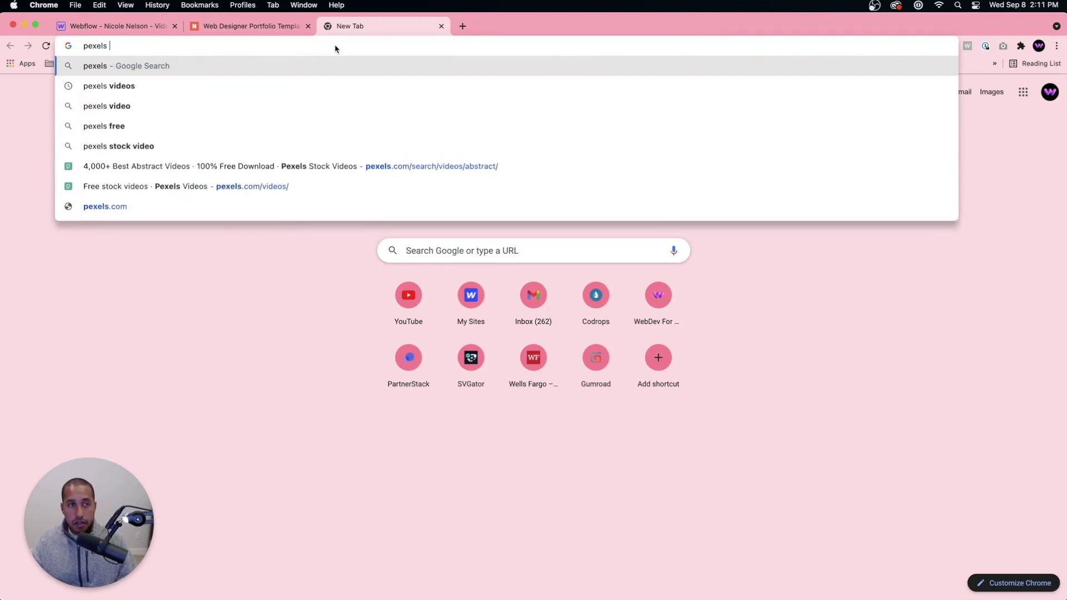
{"action": "type", "text": ".com"}
{"action": "key", "text": "Return"}
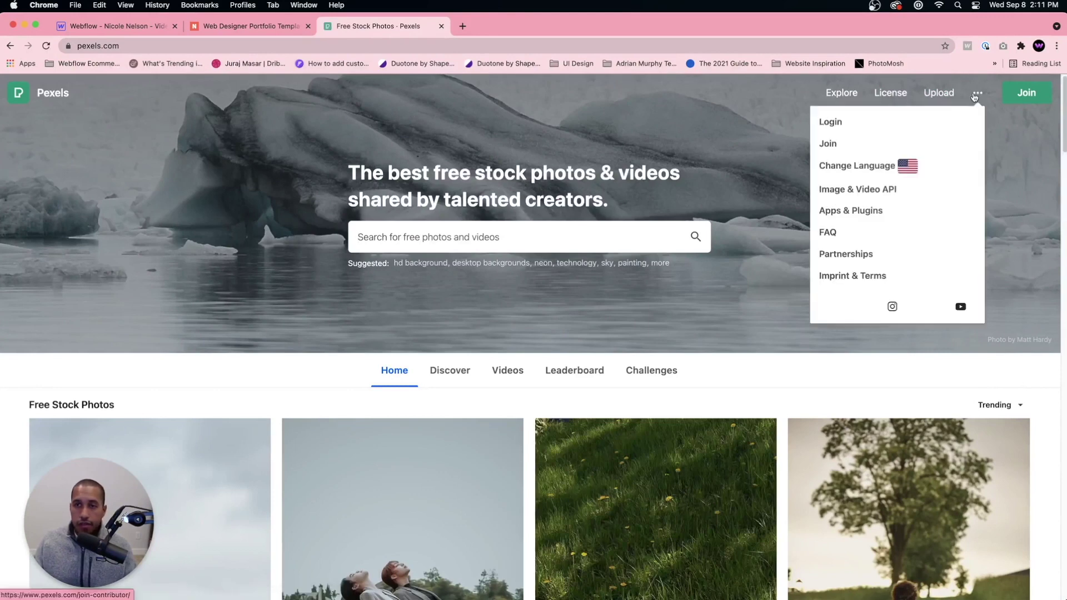
Search Pexels for "abstract video" and browse the results.
{"action": "left_click", "coordinate": [978, 93]}
{"action": "left_click", "coordinate": [466, 239]}
{"action": "type", "text": "a"}
{"action": "key", "text": "BackSpace"}
{"action": "type", "text": "abstr"}
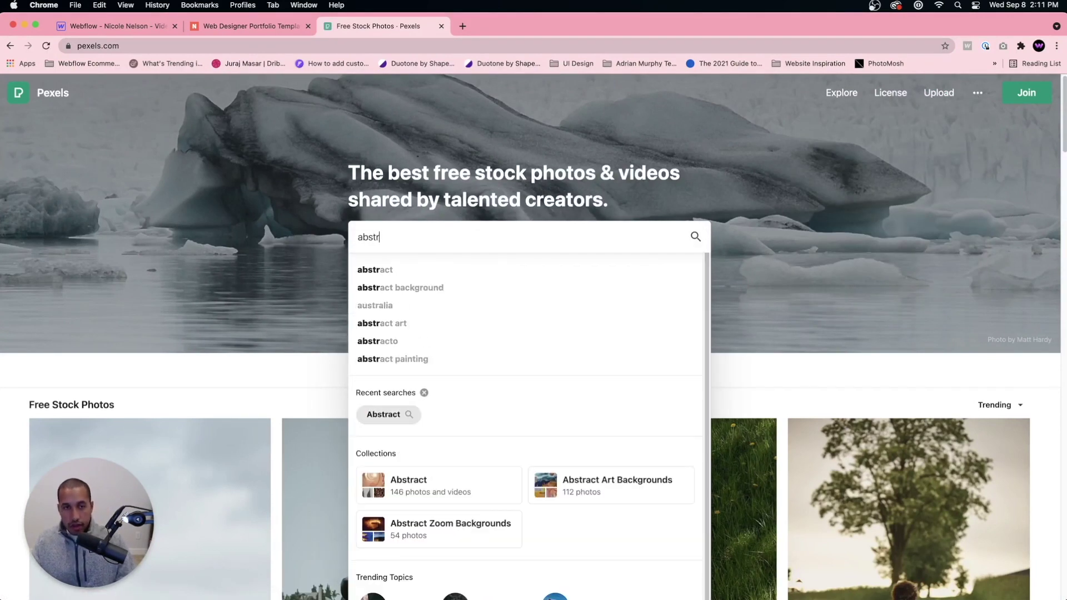
{"action": "type", "text": "act video"}
{"action": "key", "text": "Return"}
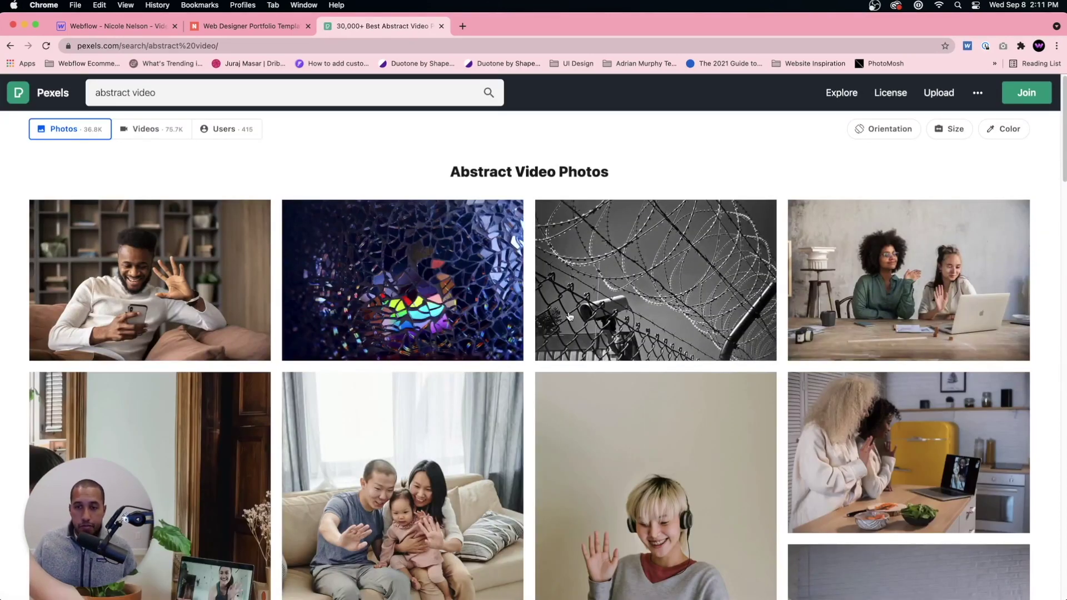
{"action": "scroll", "coordinate": [472, 414], "scroll_direction": "down", "scroll_amount": 4}
{"action": "scroll", "coordinate": [449, 388], "scroll_direction": "up", "scroll_amount": 4}
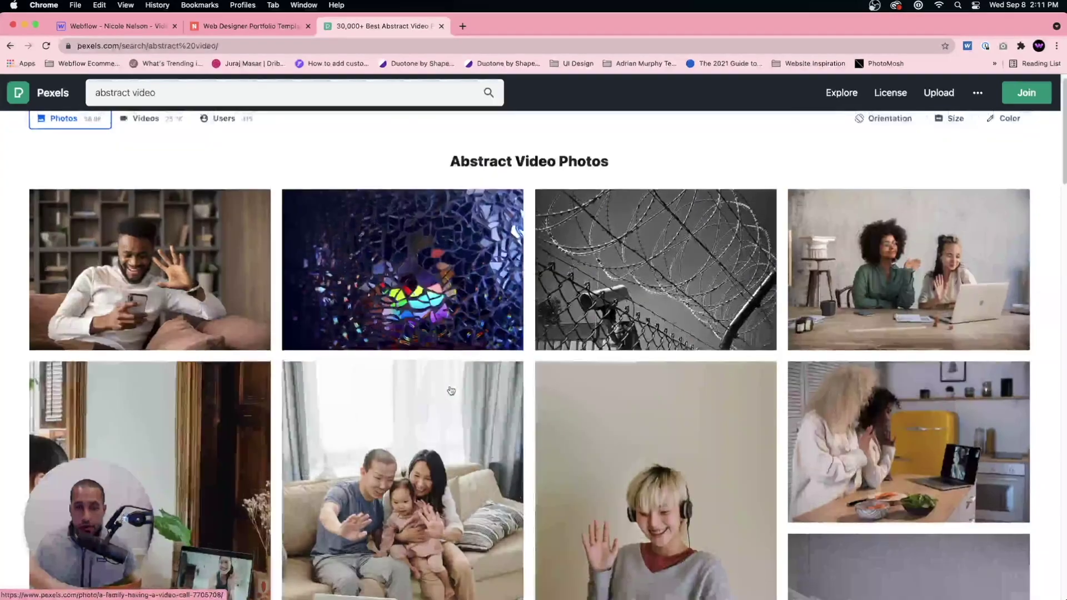
Go back to the Webflow Designer, select the Hero Background Video element and open its background video settings.
{"action": "left_click", "coordinate": [241, 27]}
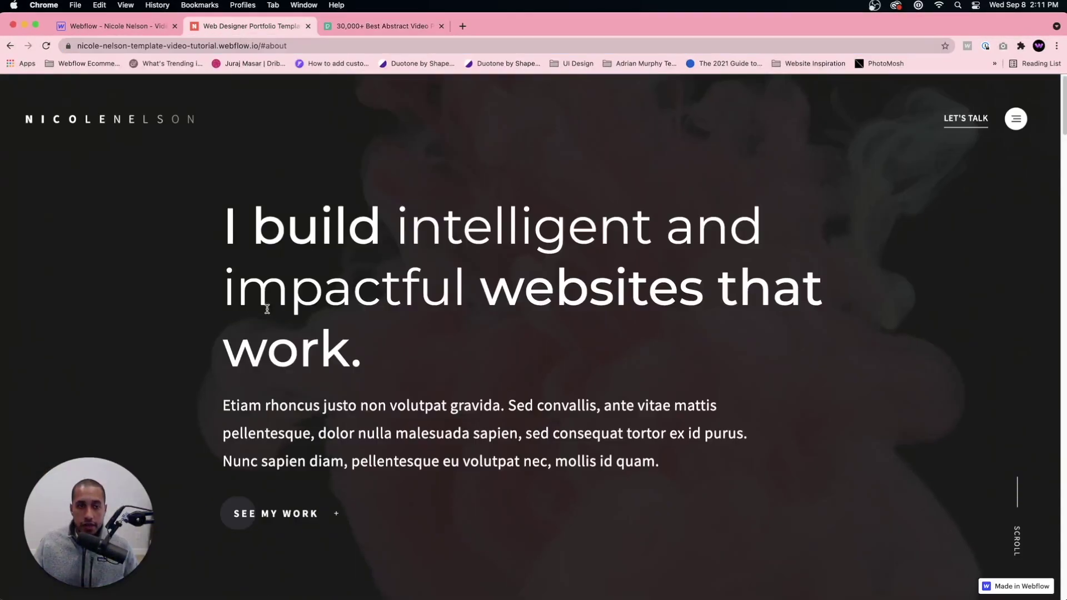
{"action": "left_click", "coordinate": [111, 26]}
{"action": "scroll", "coordinate": [500, 278], "scroll_direction": "down", "scroll_amount": 8}
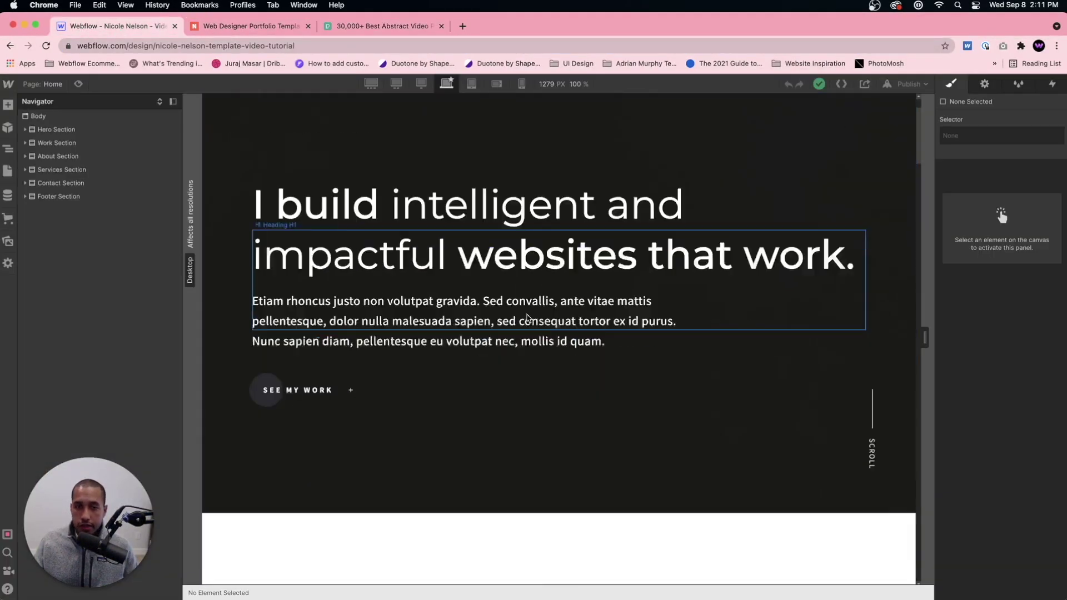
{"action": "scroll", "coordinate": [527, 319], "scroll_direction": "up", "scroll_amount": 8}
{"action": "mouse_move", "coordinate": [251, 596]}
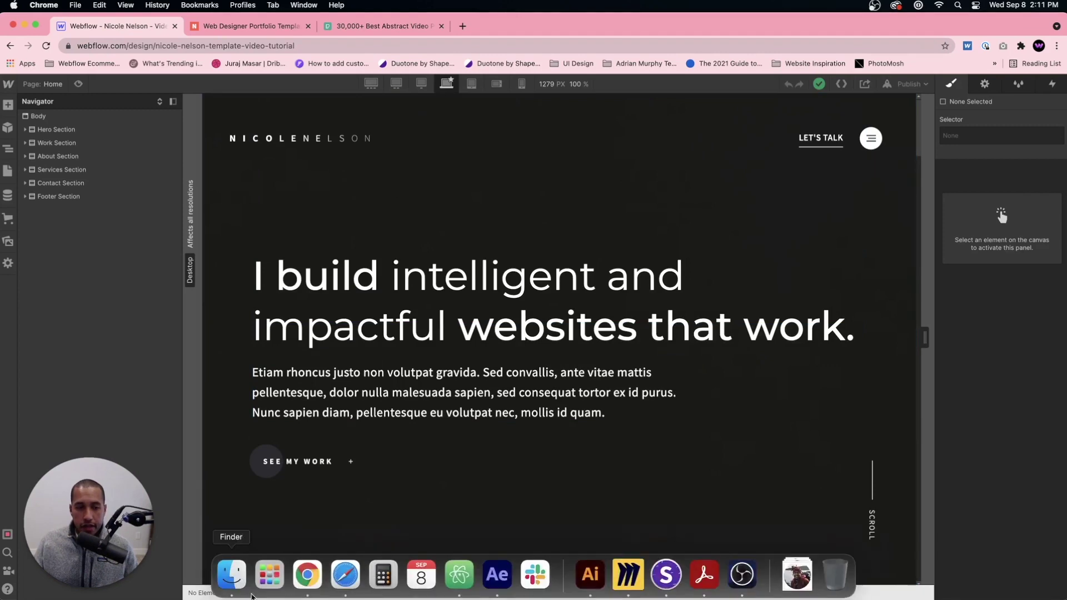
{"action": "left_click", "coordinate": [254, 521]}
{"action": "left_click", "coordinate": [89, 238]}
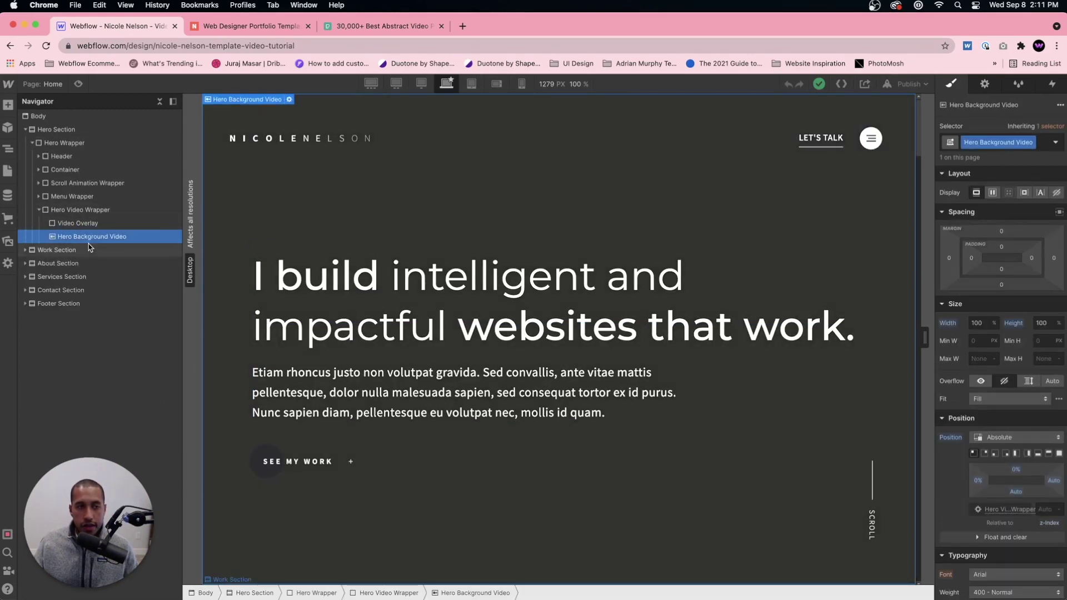
{"action": "left_click", "coordinate": [289, 100]}
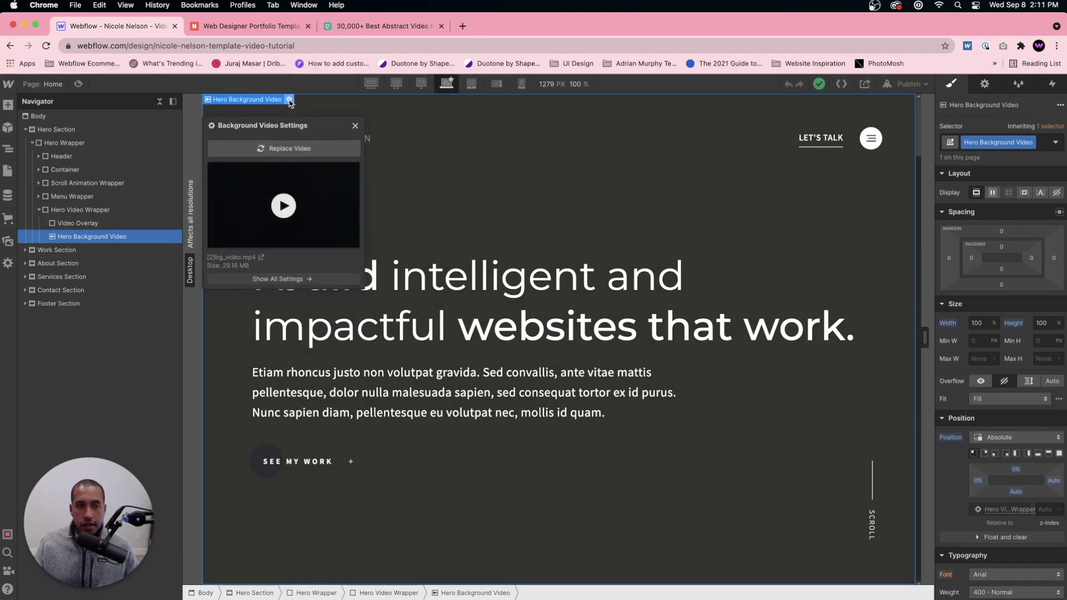
Replace the hero background video with the purple Pexels MP4 ending in 5453622 from the Downloads folder.
{"action": "left_click", "coordinate": [279, 151]}
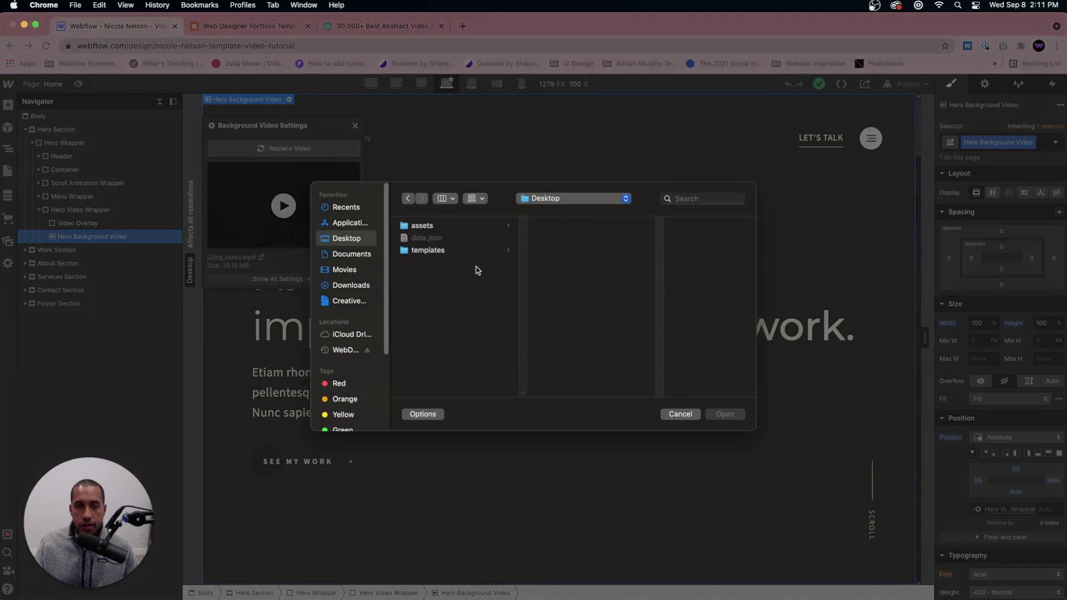
{"action": "left_click", "coordinate": [351, 285]}
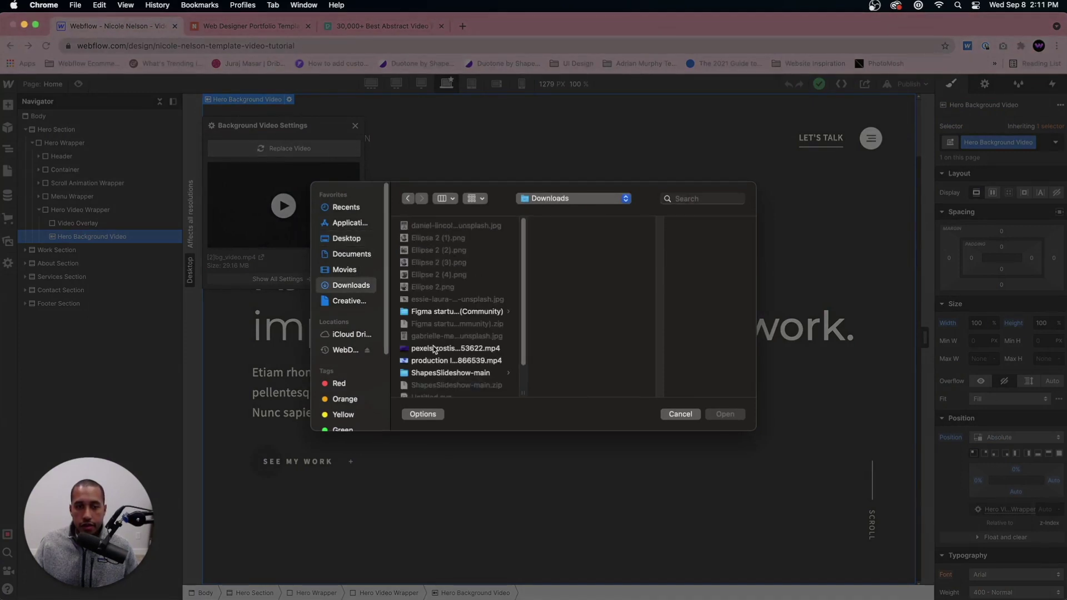
{"action": "left_click", "coordinate": [434, 347]}
{"action": "scroll", "coordinate": [455, 352], "scroll_direction": "down", "scroll_amount": 2}
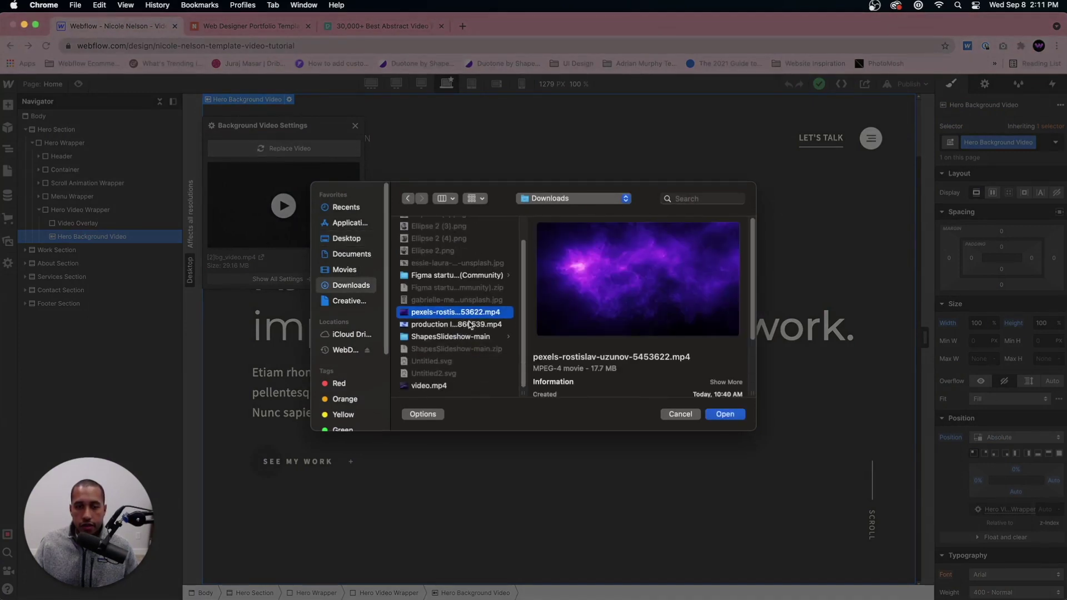
{"action": "scroll", "coordinate": [651, 362], "scroll_direction": "down", "scroll_amount": 3}
{"action": "scroll", "coordinate": [624, 361], "scroll_direction": "down", "scroll_amount": 1}
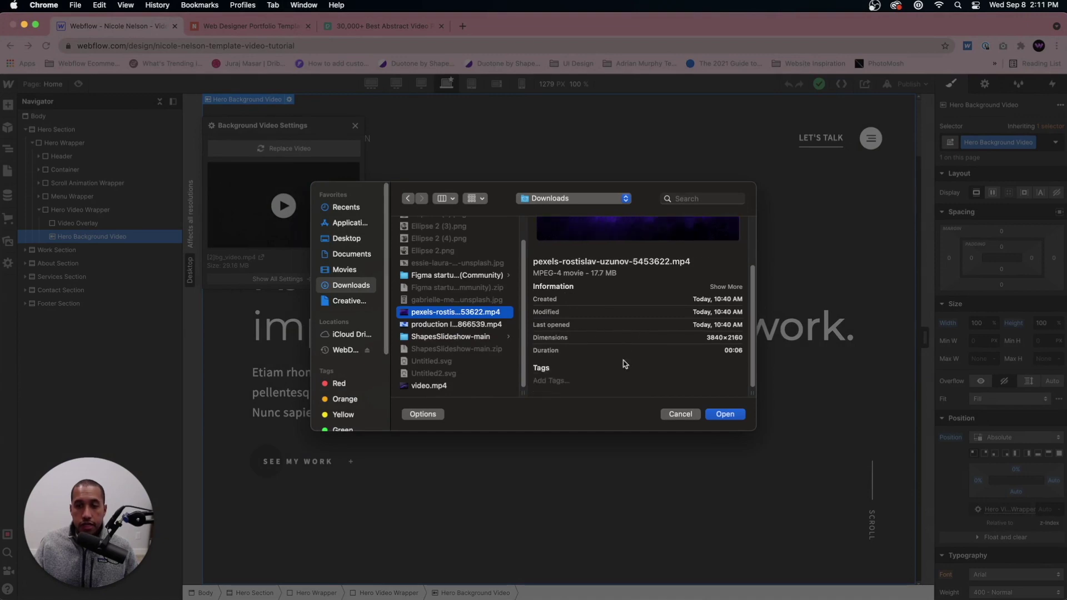
{"action": "double_click", "coordinate": [469, 316]}
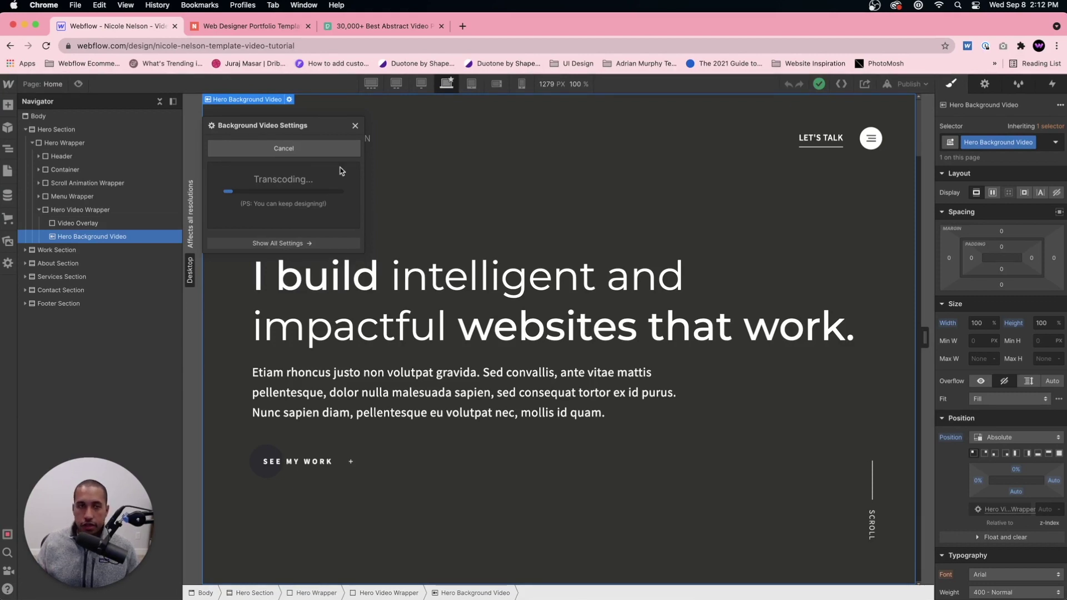
Switch to the Google Slides presentation, advance to the Navigator Panel slide and return to the Webflow Designer.
{"action": "left_click", "coordinate": [302, 6]}
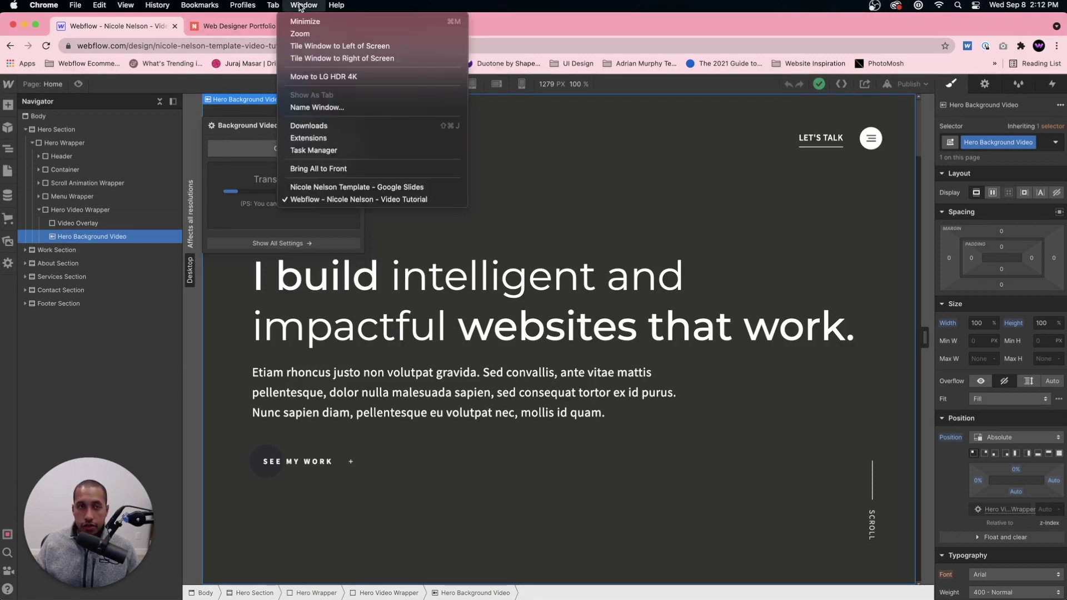
{"action": "left_click", "coordinate": [306, 188]}
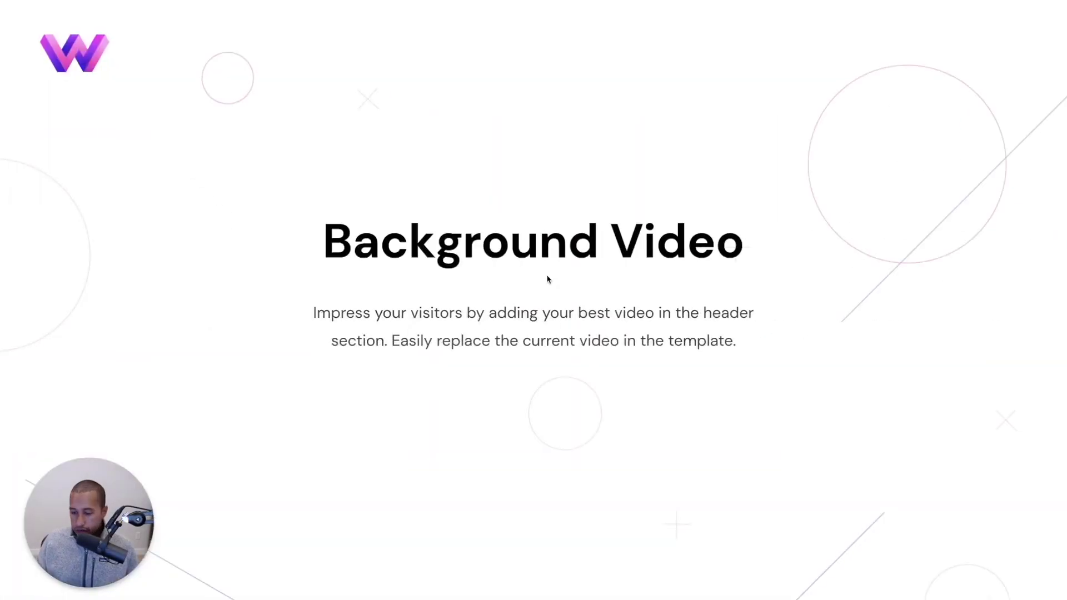
{"action": "key", "text": "Right"}
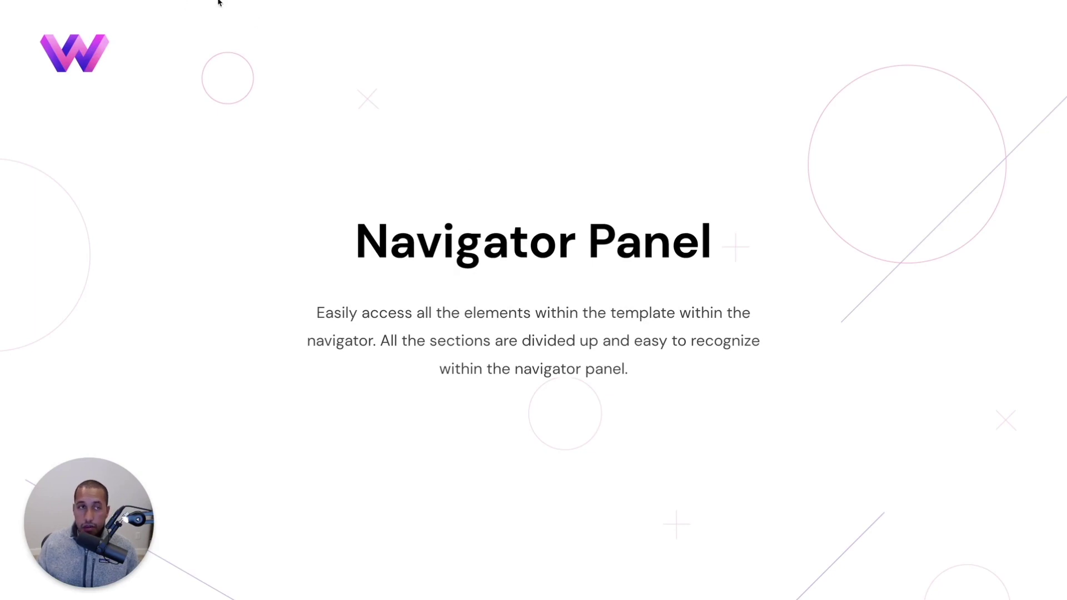
{"action": "mouse_move", "coordinate": [240, 3]}
{"action": "left_click", "coordinate": [303, 5]}
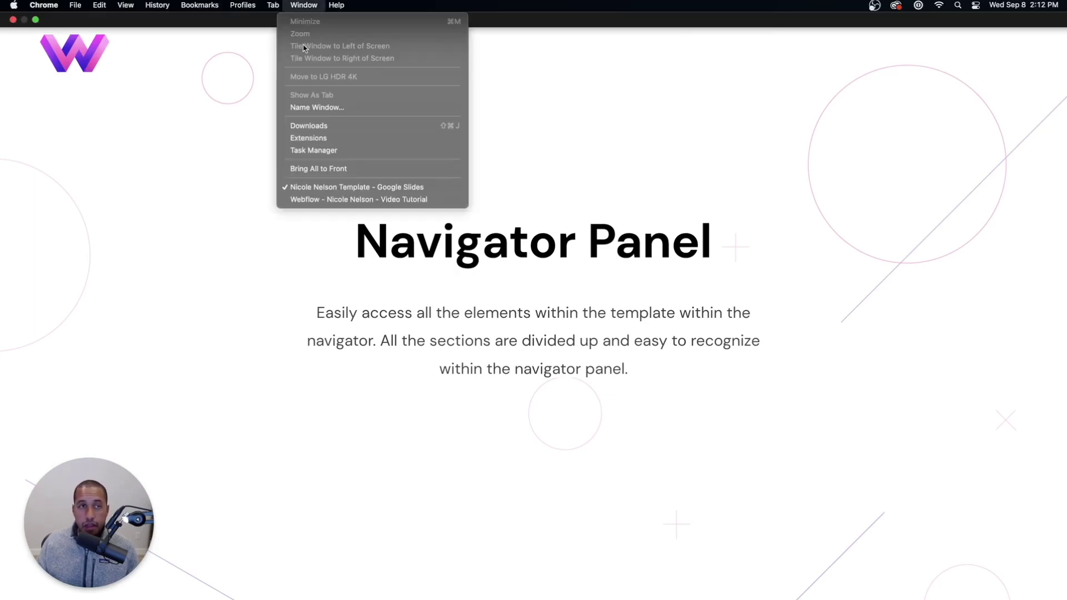
{"action": "left_click", "coordinate": [315, 199]}
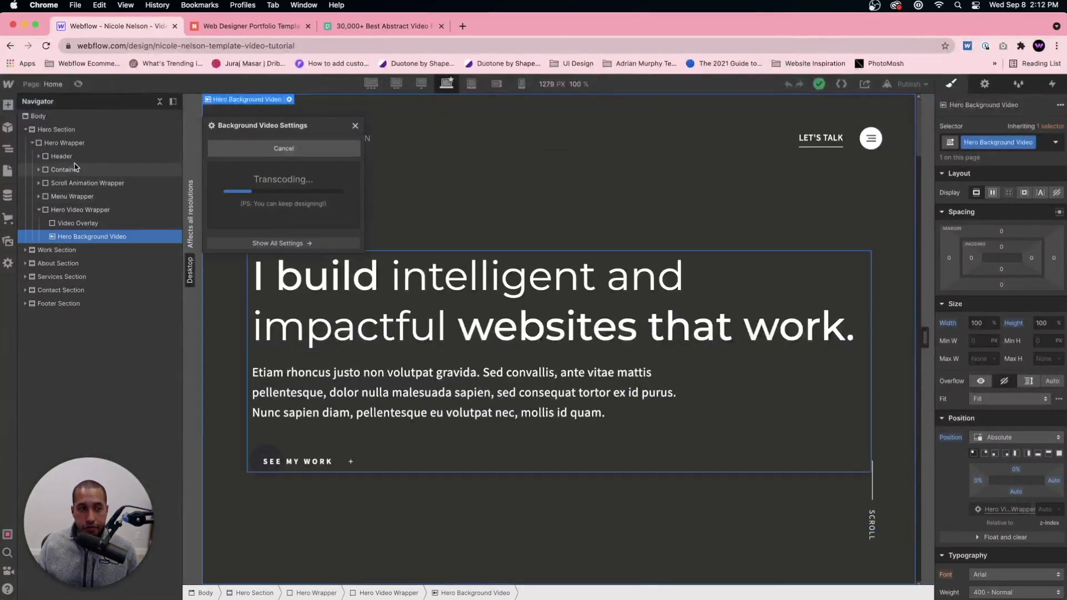
Collapse the Hero Section's element tree, select each page section in turn from Hero to Footer, and expand the Hero Section again.
{"action": "left_click", "coordinate": [25, 129]}
{"action": "left_click_drag", "start_coordinate": [264, 126], "coordinate": [802, 113]}
{"action": "left_click", "coordinate": [50, 130]}
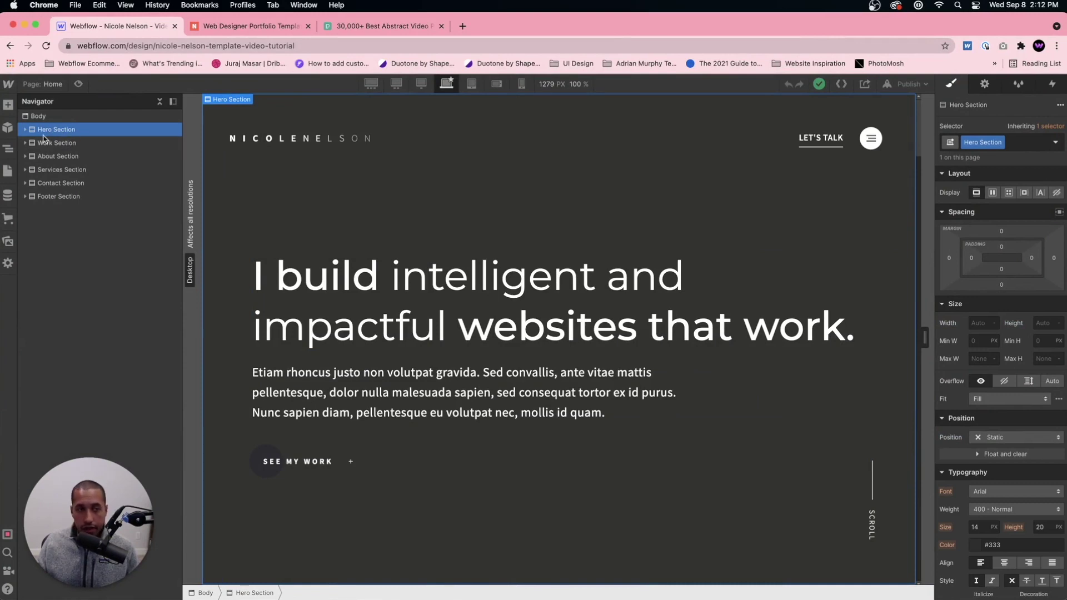
{"action": "left_click", "coordinate": [70, 148]}
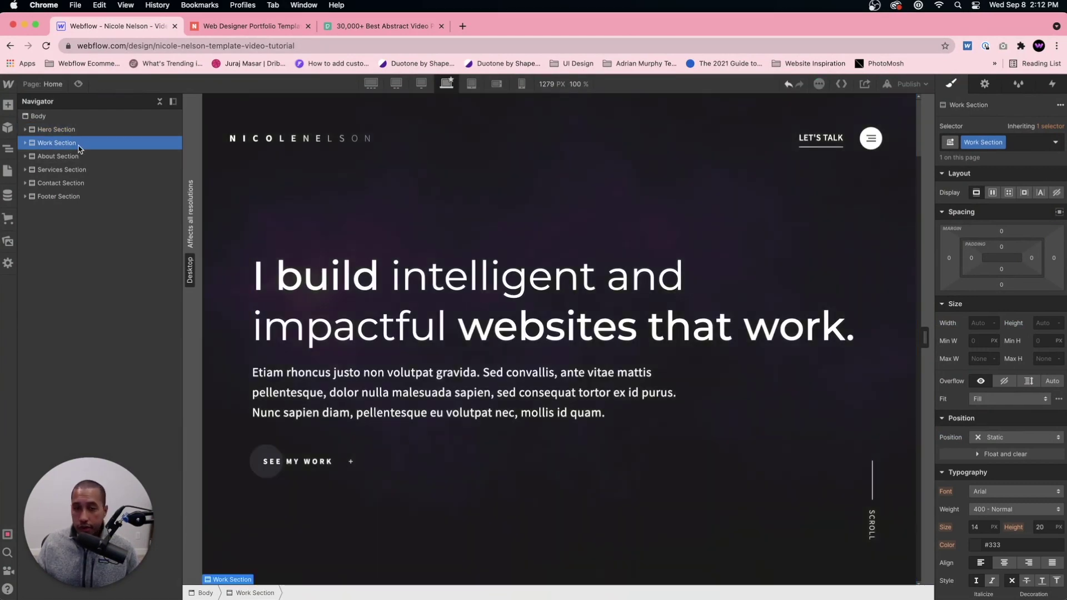
{"action": "left_click", "coordinate": [74, 158]}
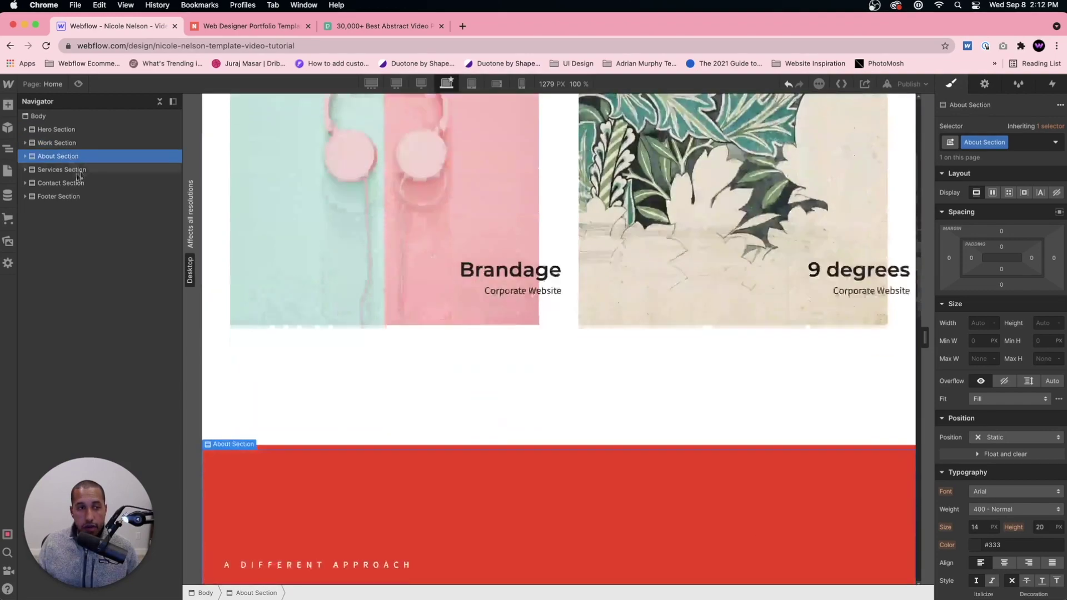
{"action": "left_click", "coordinate": [71, 173]}
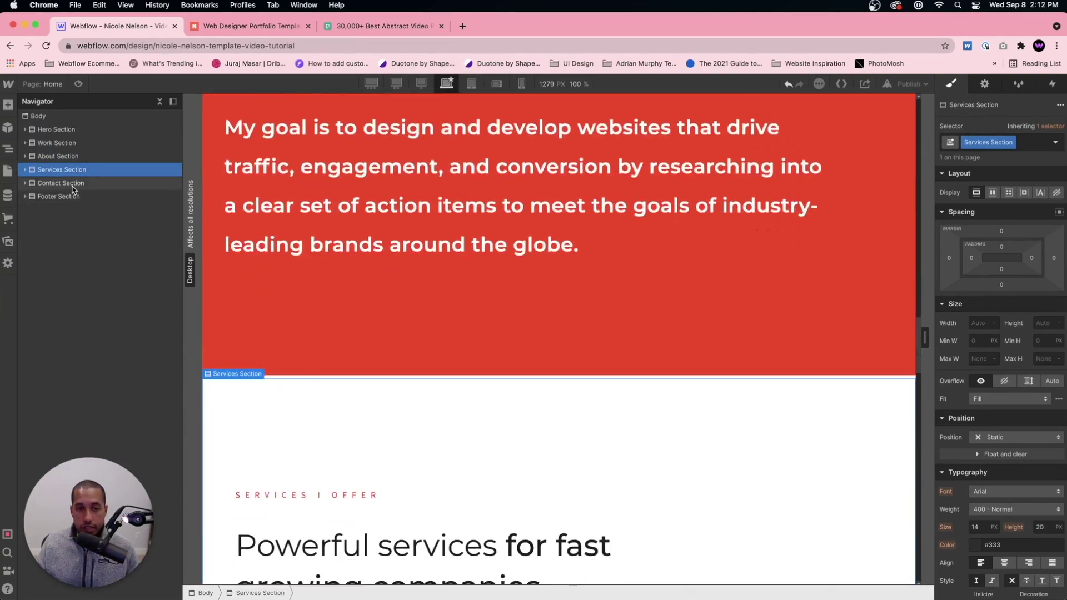
{"action": "left_click", "coordinate": [73, 183]}
{"action": "left_click", "coordinate": [77, 201]}
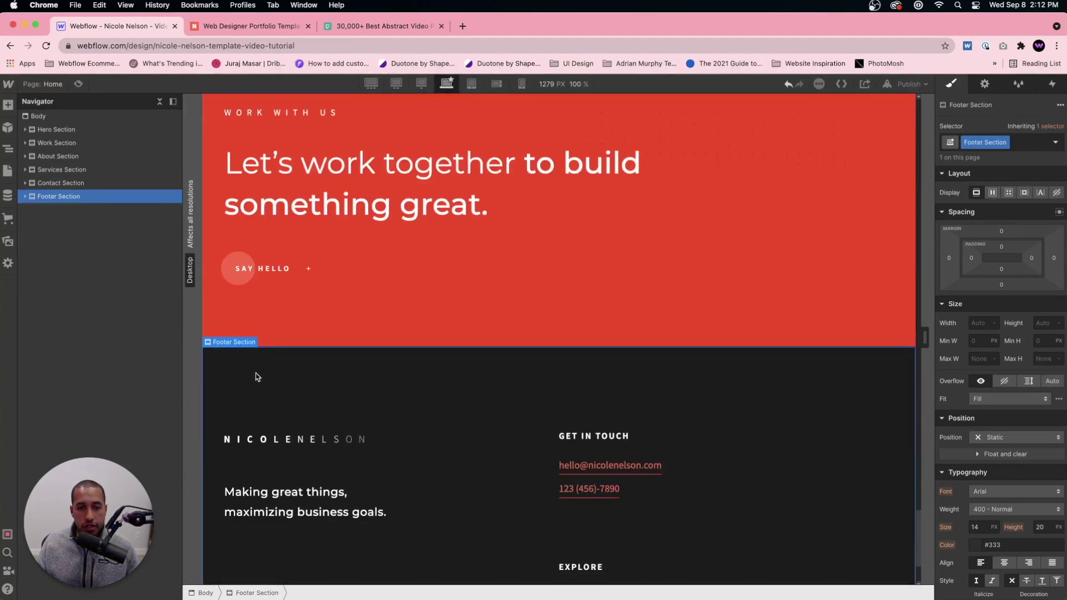
{"action": "left_click", "coordinate": [25, 129]}
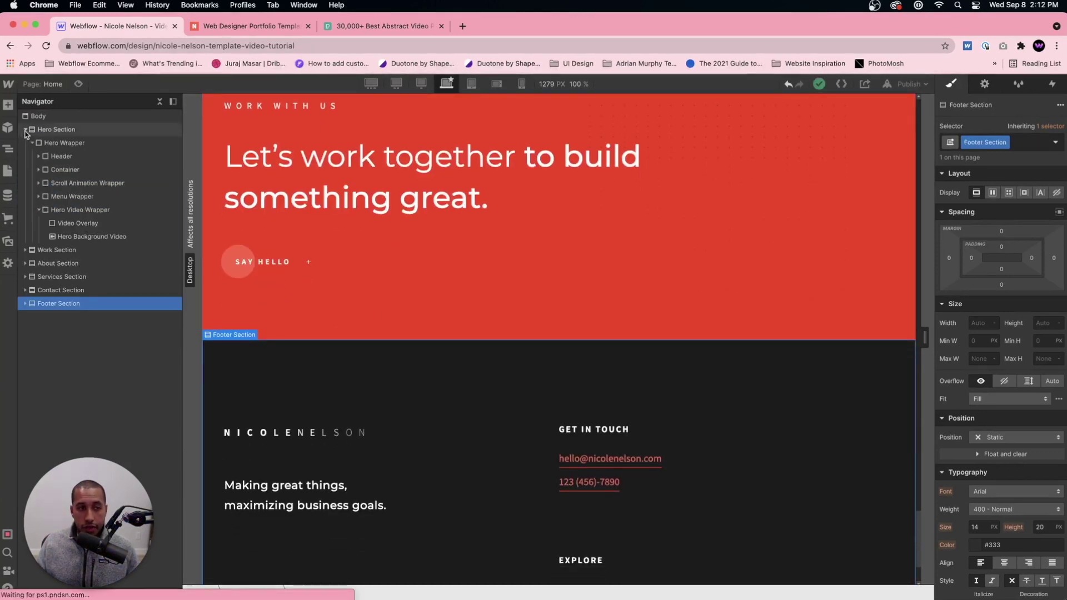
Select the Hero Wrapper and its Container, Scroll Animation Wrapper, Menu Wrapper and Hero Video Wrapper in turn to show the hero's structure.
{"action": "left_click", "coordinate": [62, 143]}
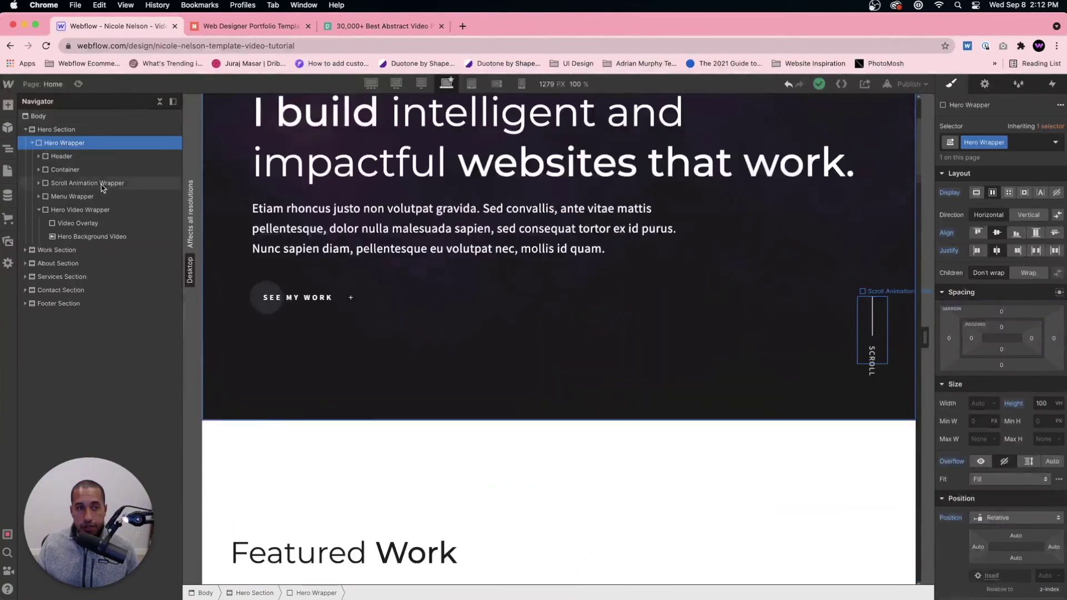
{"action": "left_click", "coordinate": [64, 169]}
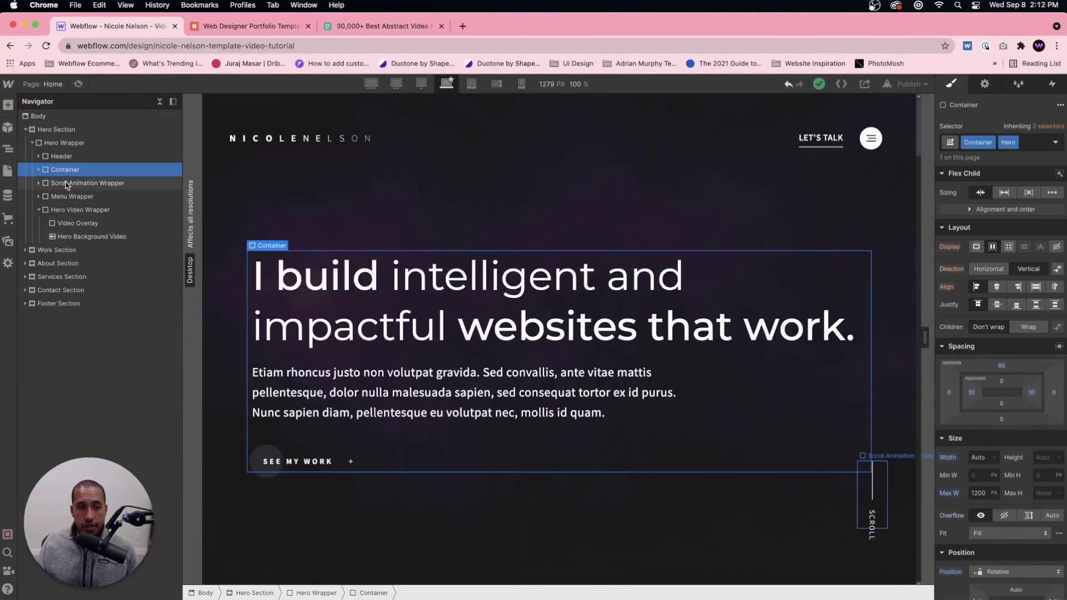
{"action": "left_click", "coordinate": [65, 183]}
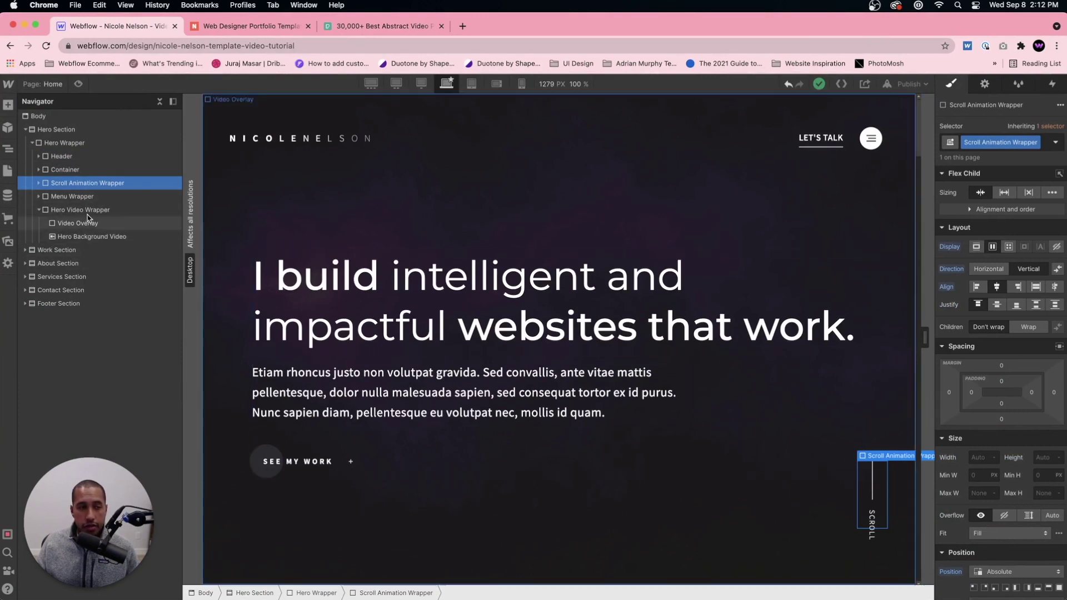
{"action": "left_click", "coordinate": [73, 196]}
{"action": "left_click", "coordinate": [87, 183]}
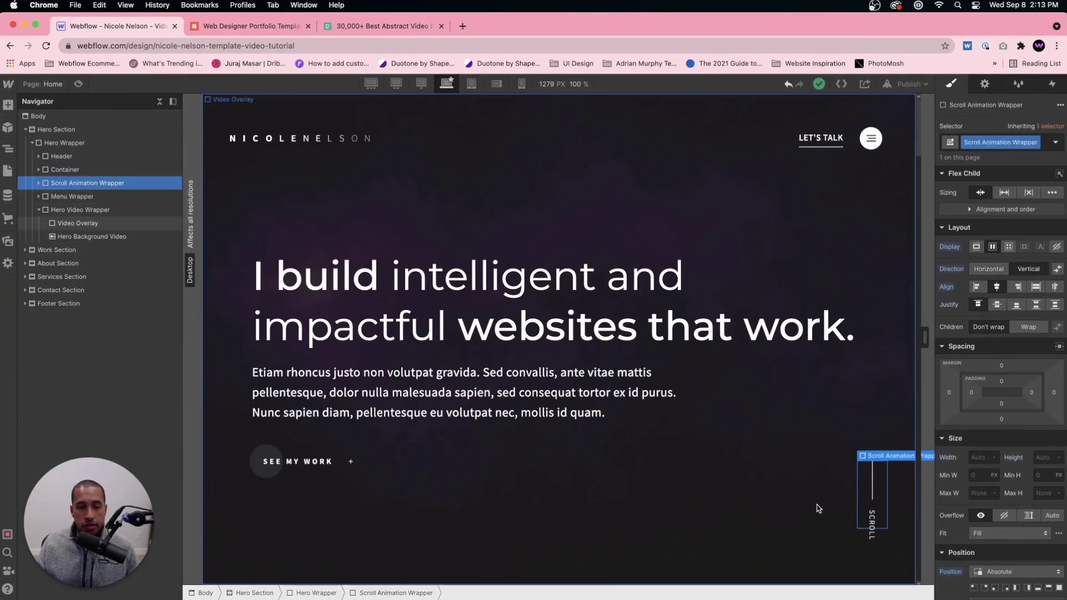
{"action": "left_click", "coordinate": [133, 210]}
{"action": "left_click", "coordinate": [150, 197]}
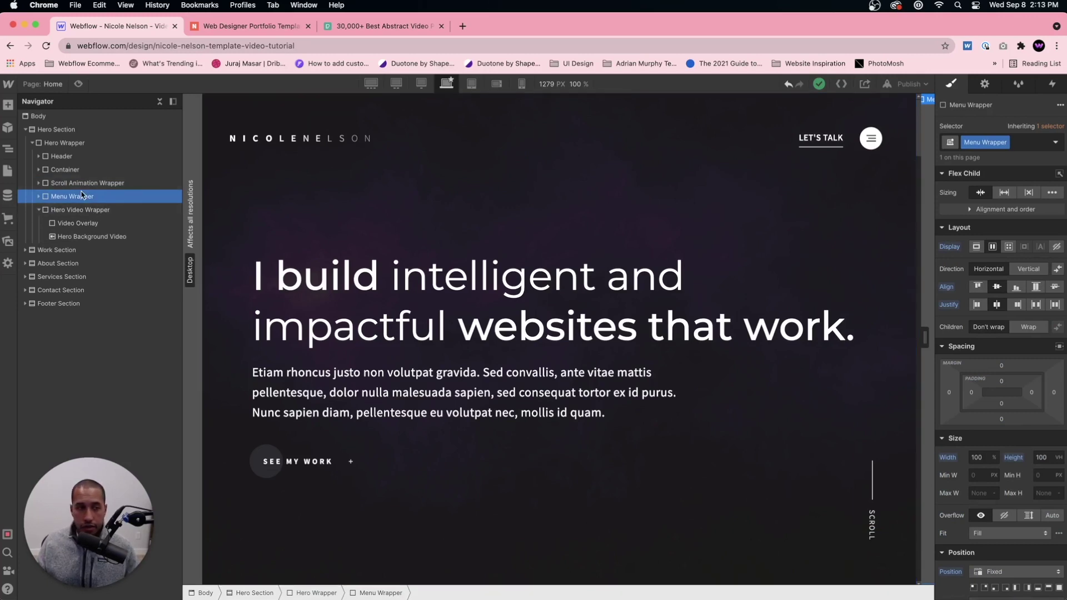
{"action": "left_click", "coordinate": [81, 210]}
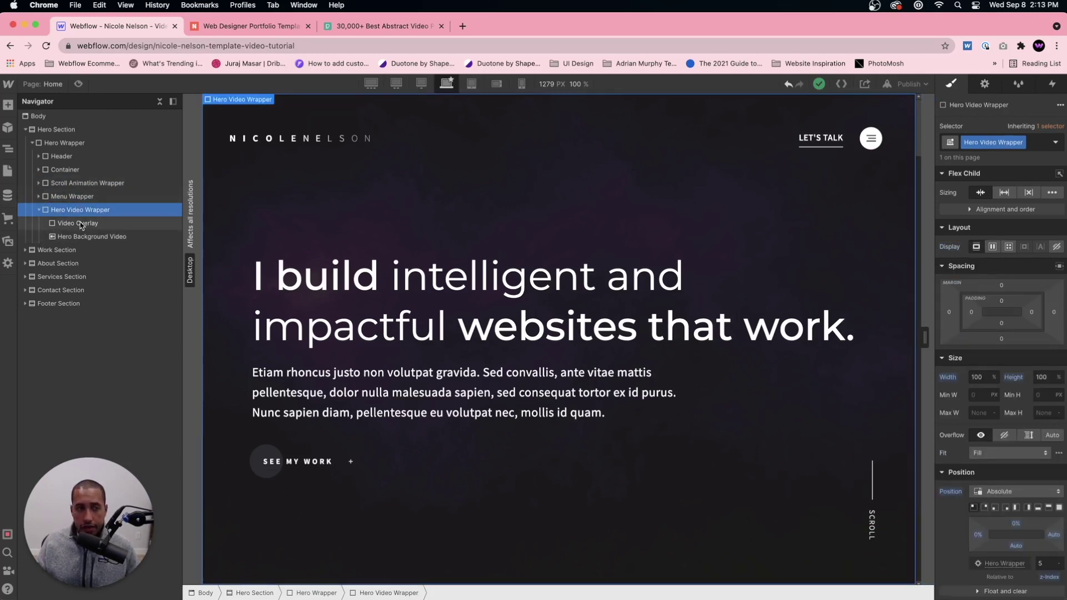
Expand the Work Section in the element tree and publish the site to its webflow.io domain.
{"action": "left_click", "coordinate": [25, 251]}
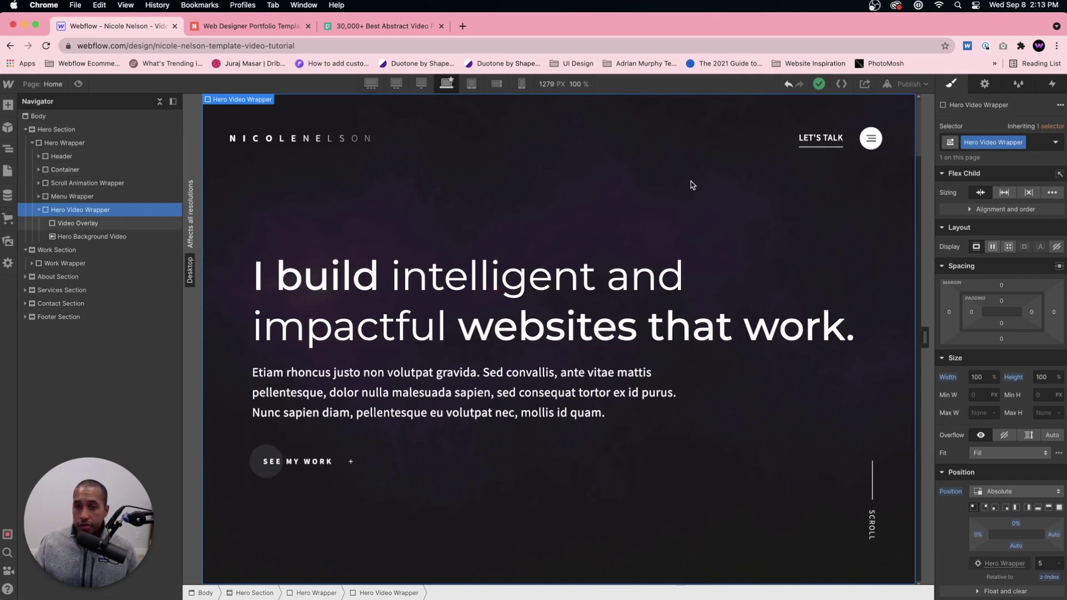
{"action": "left_click", "coordinate": [910, 85]}
{"action": "left_click", "coordinate": [866, 222]}
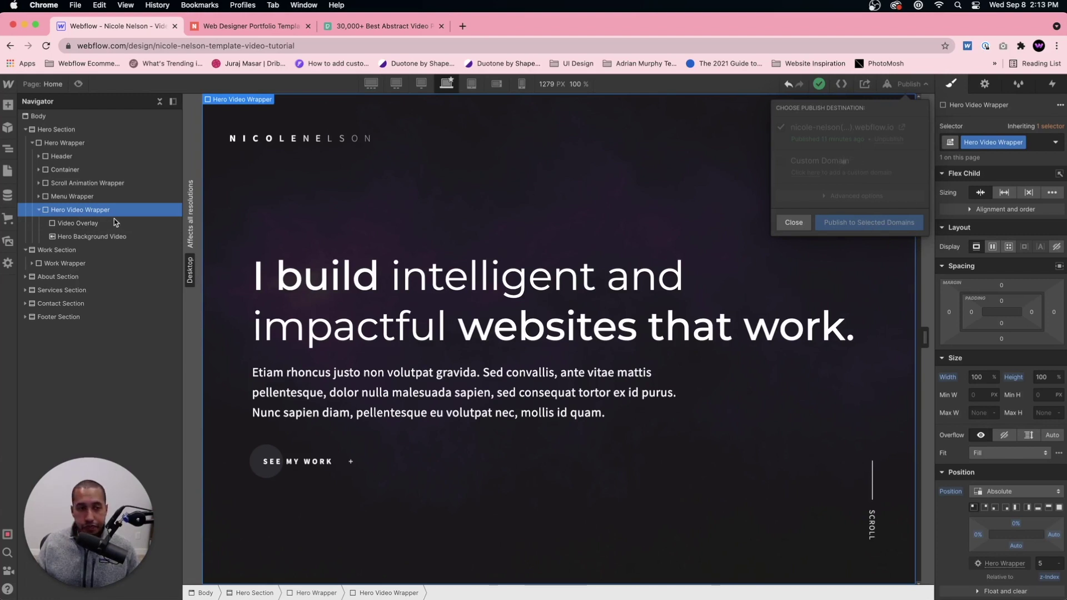
{"action": "key", "text": "Escape"}
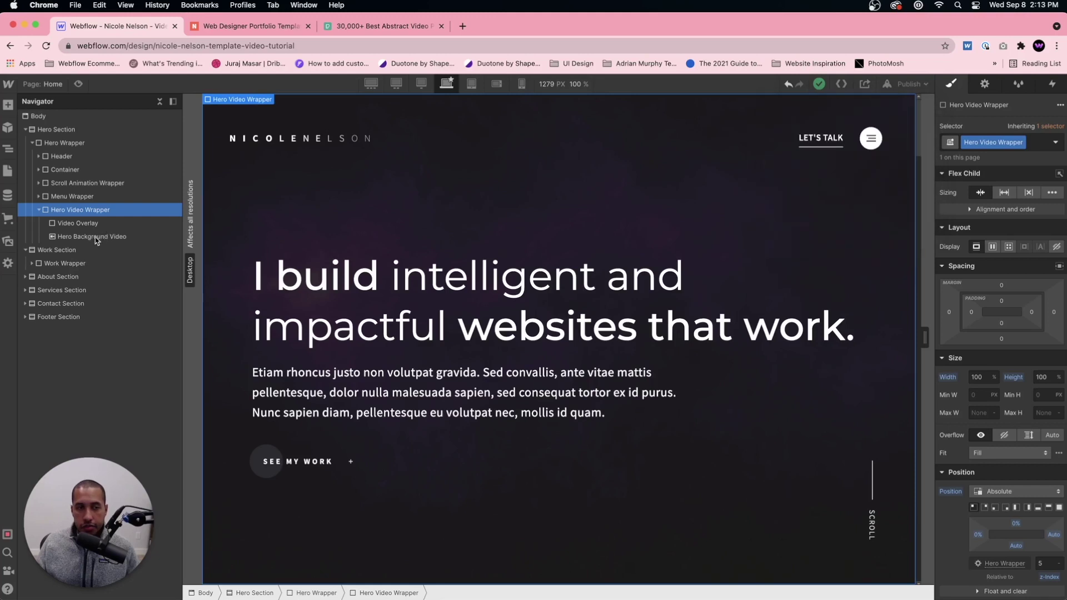
View the Hero Background Video's background video settings, then select the Video Overlay on the canvas.
{"action": "left_click", "coordinate": [92, 236]}
{"action": "left_click", "coordinate": [289, 99]}
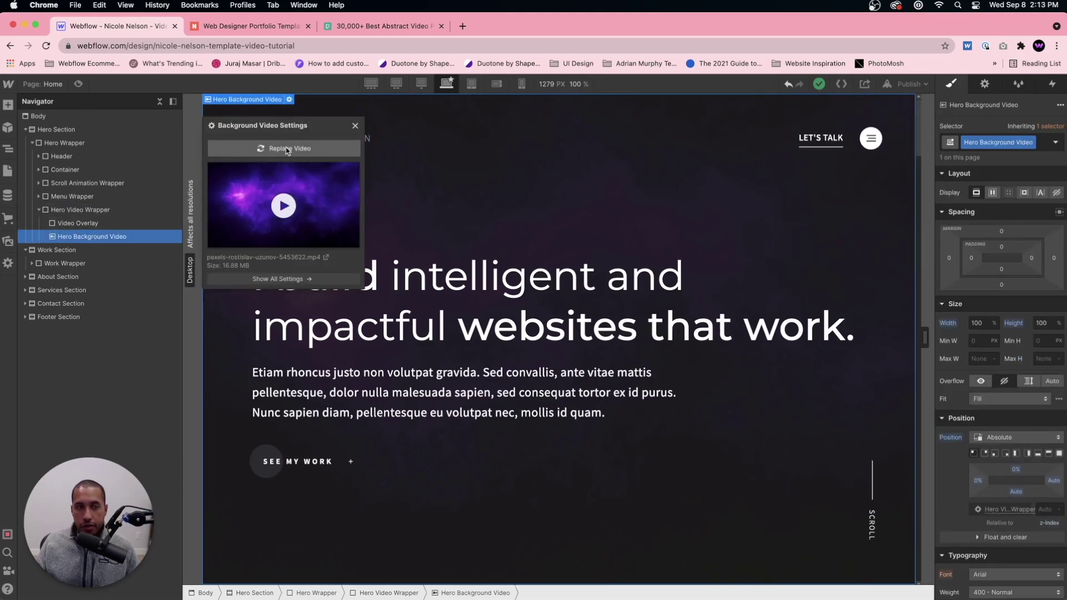
{"action": "left_click", "coordinate": [543, 166]}
Open the published webflow.io site, look over the hero and featured work, return to the Webflow Designer and dismiss the publish options.
{"action": "left_click", "coordinate": [909, 84]}
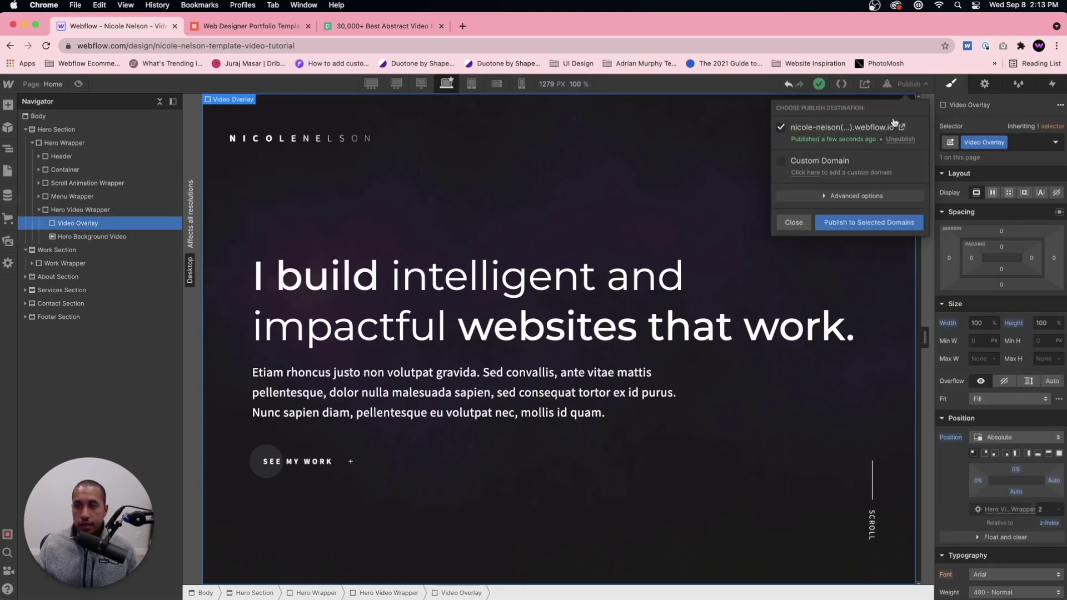
{"action": "left_click", "coordinate": [901, 127]}
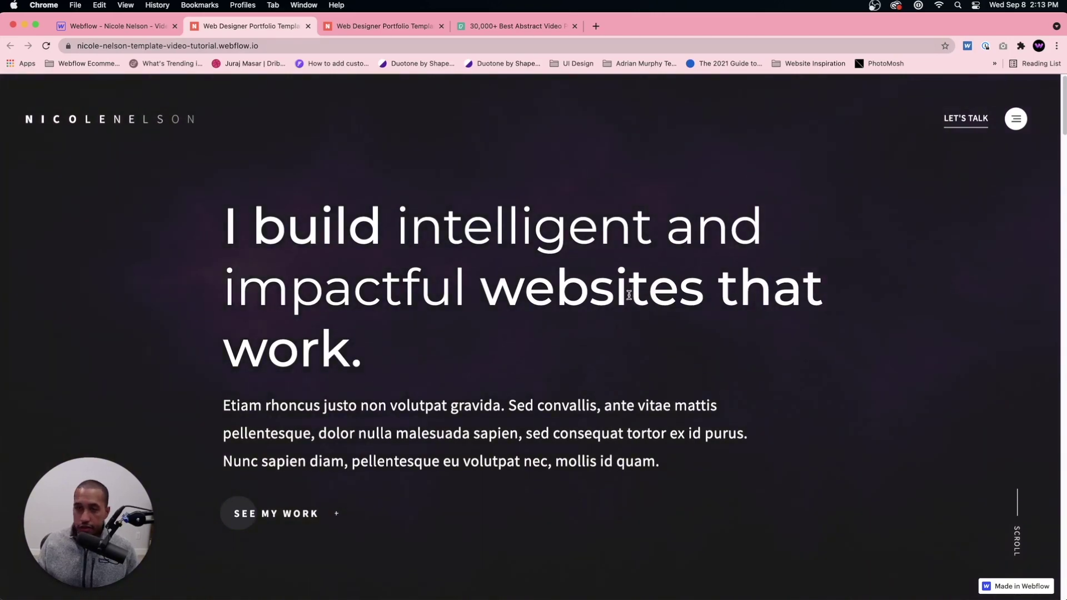
{"action": "scroll", "coordinate": [634, 234], "scroll_direction": "down", "scroll_amount": 15}
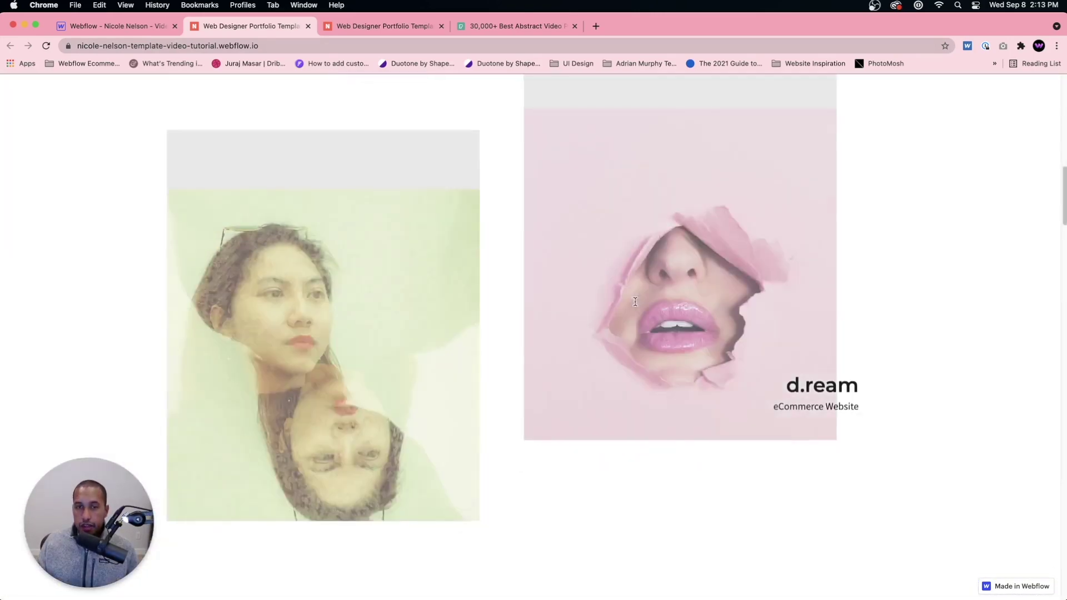
{"action": "scroll", "coordinate": [523, 261], "scroll_direction": "up", "scroll_amount": 15}
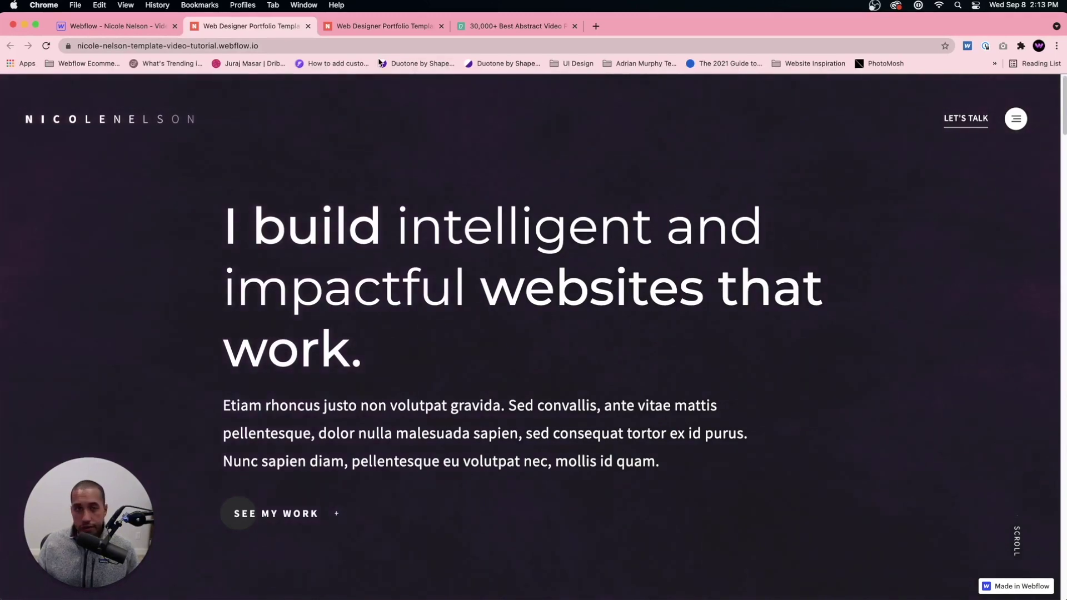
{"action": "left_click", "coordinate": [133, 26]}
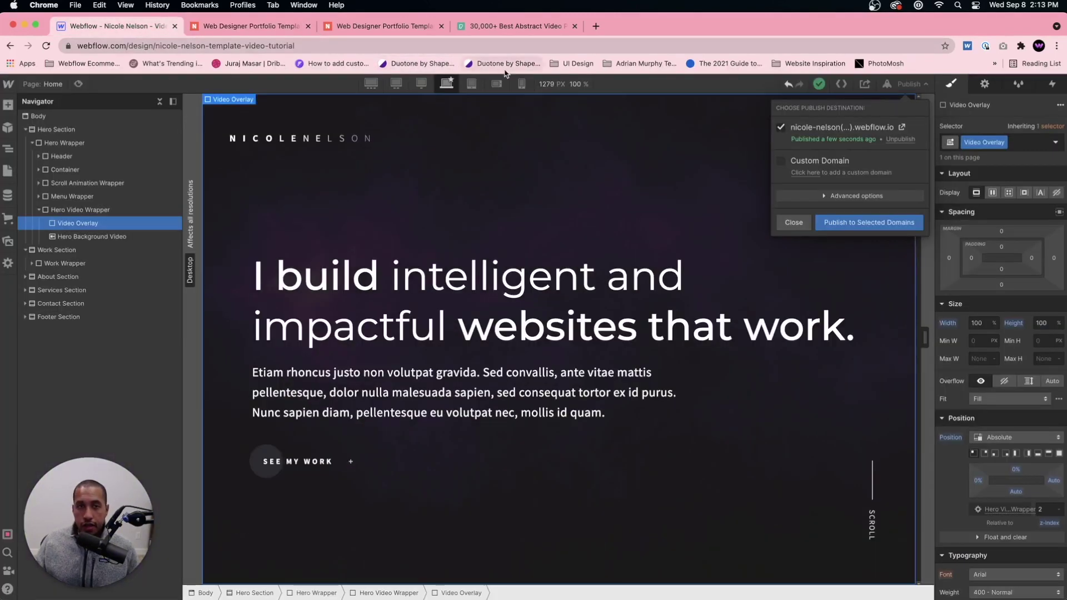
{"action": "left_click", "coordinate": [800, 230]}
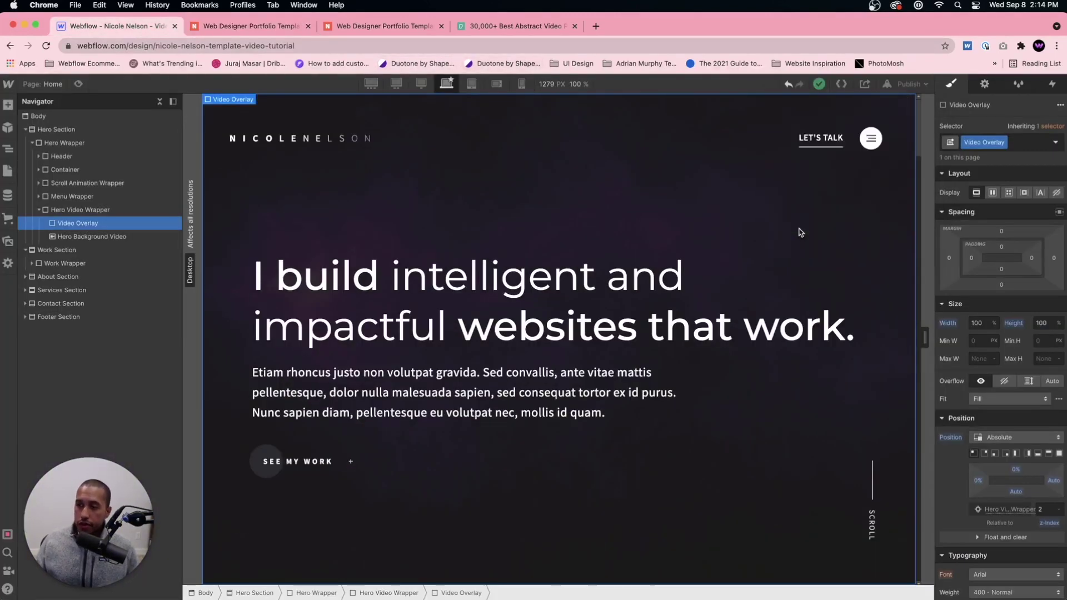
Switch to the Google Slides presentation, advance to the Menu slide and return to the Webflow Designer.
{"action": "left_click", "coordinate": [304, 5]}
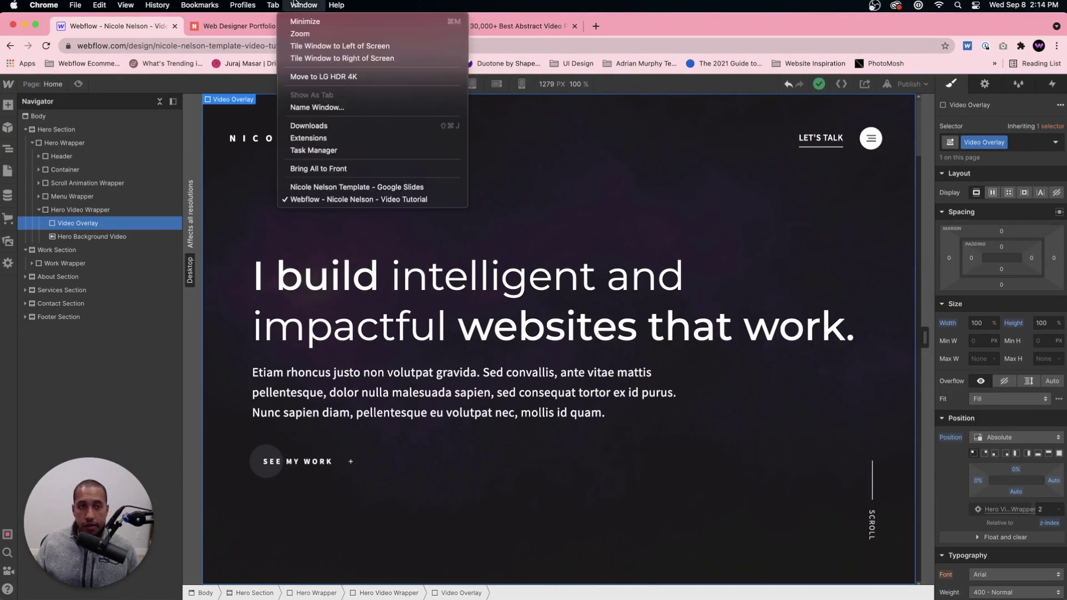
{"action": "left_click", "coordinate": [314, 188]}
{"action": "left_click", "coordinate": [554, 276]}
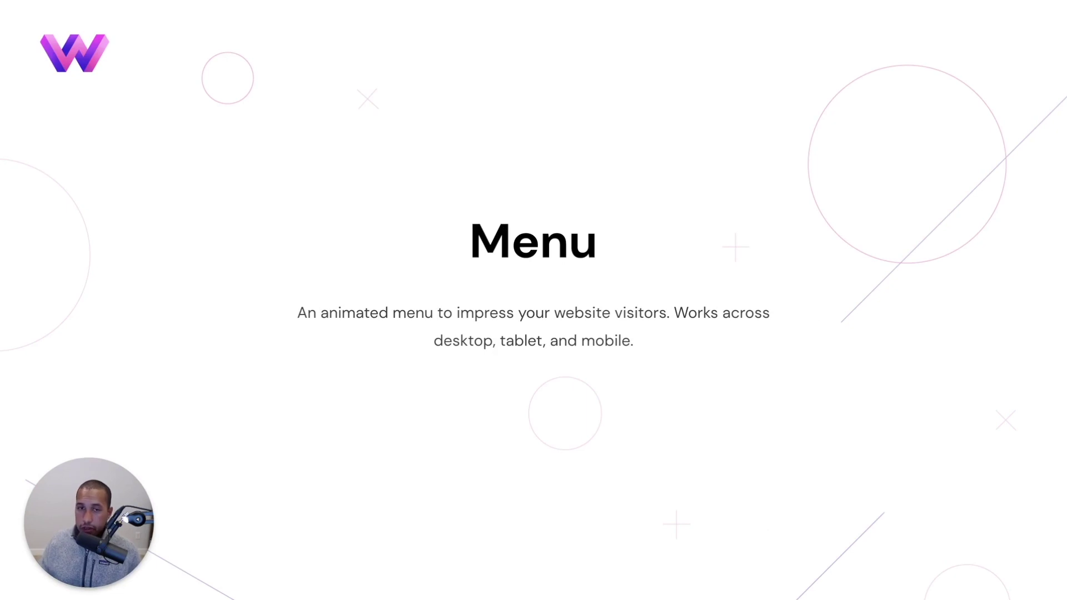
{"action": "left_click", "coordinate": [272, 5]}
{"action": "mouse_move", "coordinate": [303, 5]}
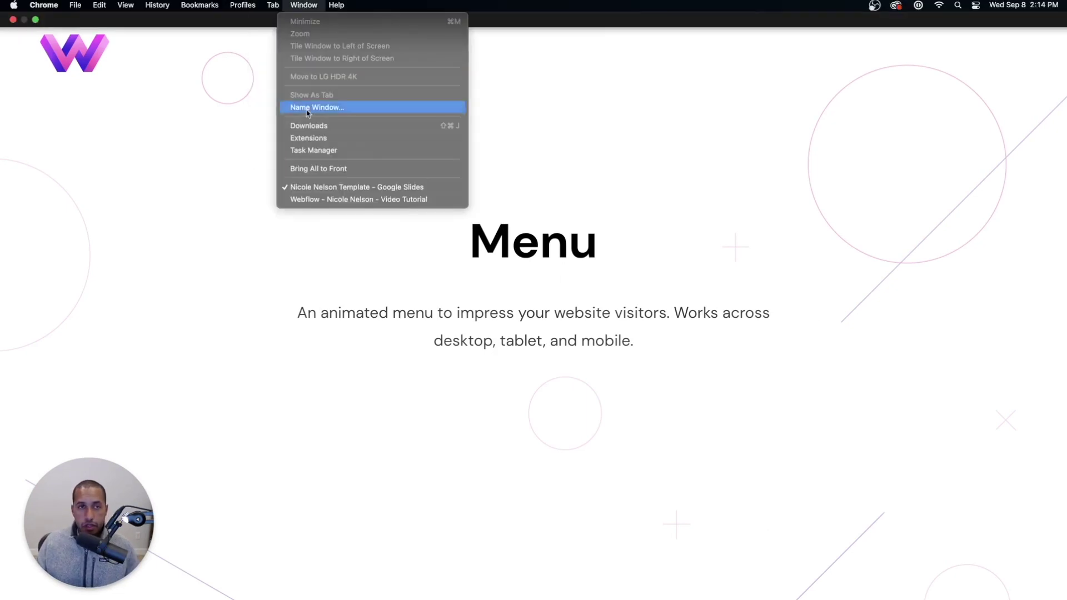
{"action": "left_click", "coordinate": [321, 200]}
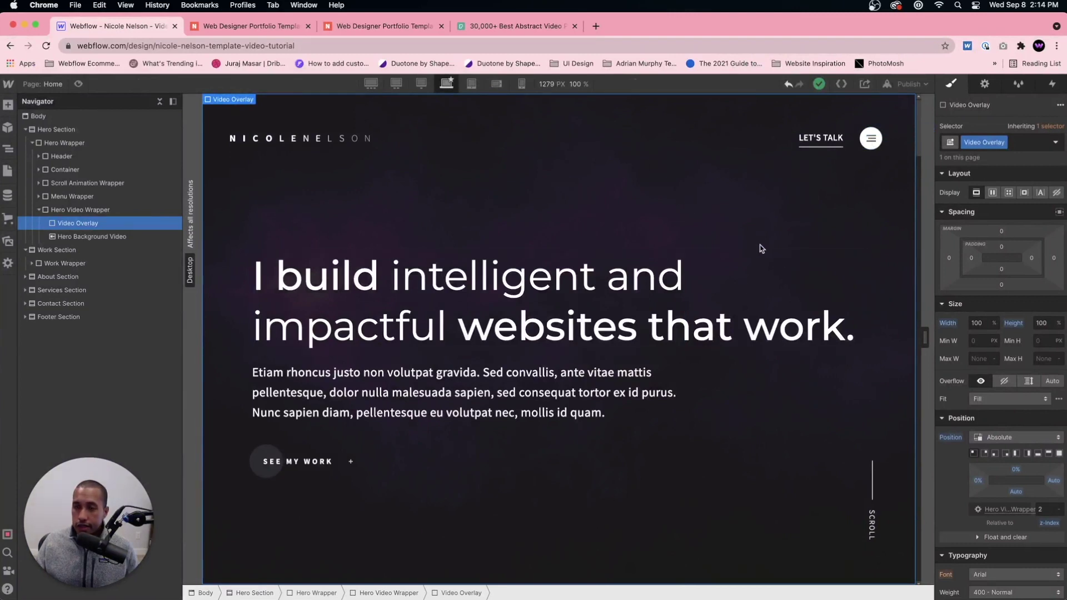
Select the header's Menu Icon Wrapper, select the Menu Wrapper, and collapse and re-expand the Hero Section's element tree.
{"action": "left_click", "coordinate": [889, 118]}
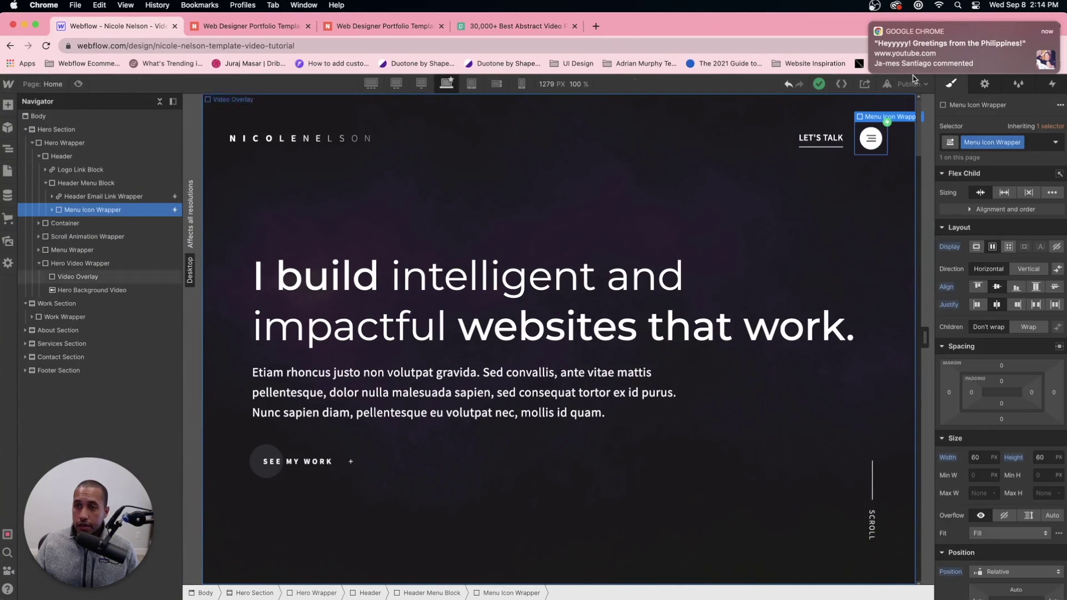
{"action": "left_click", "coordinate": [871, 25]}
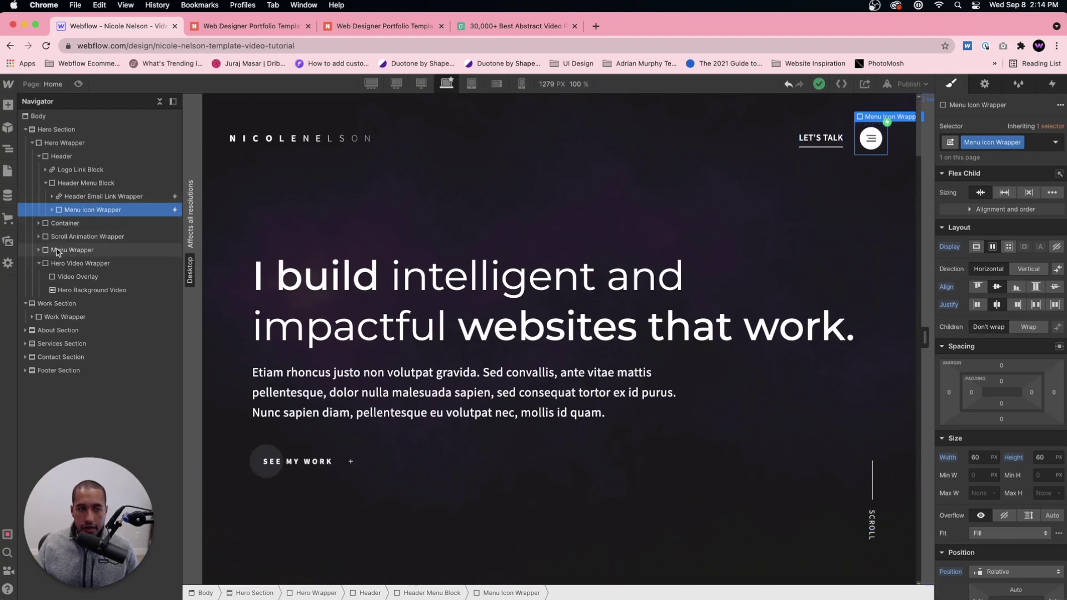
{"action": "left_click", "coordinate": [75, 251]}
{"action": "left_click", "coordinate": [25, 130]}
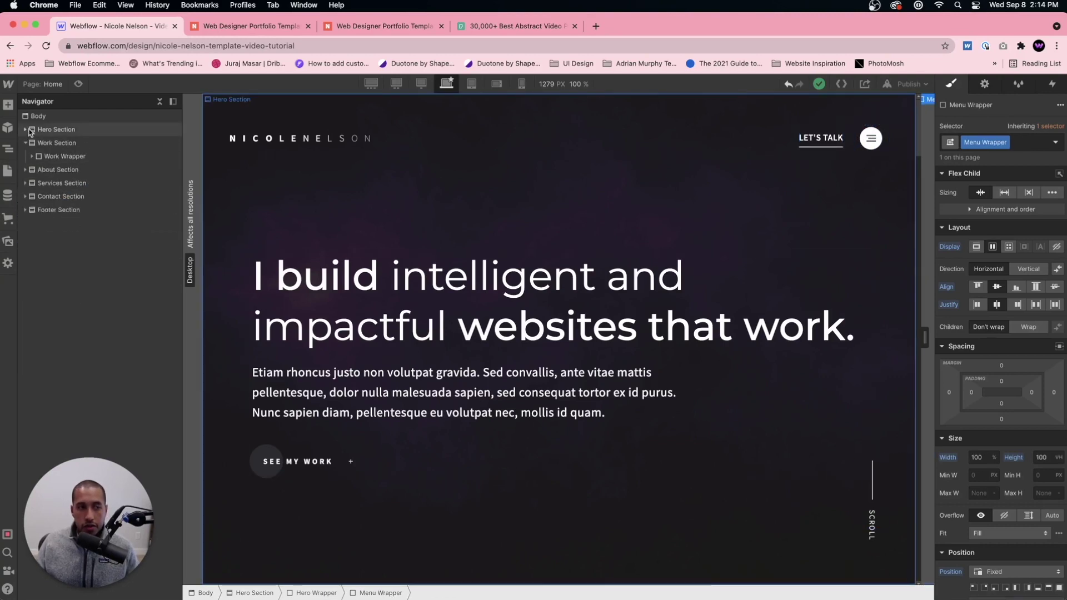
{"action": "left_click", "coordinate": [25, 130]}
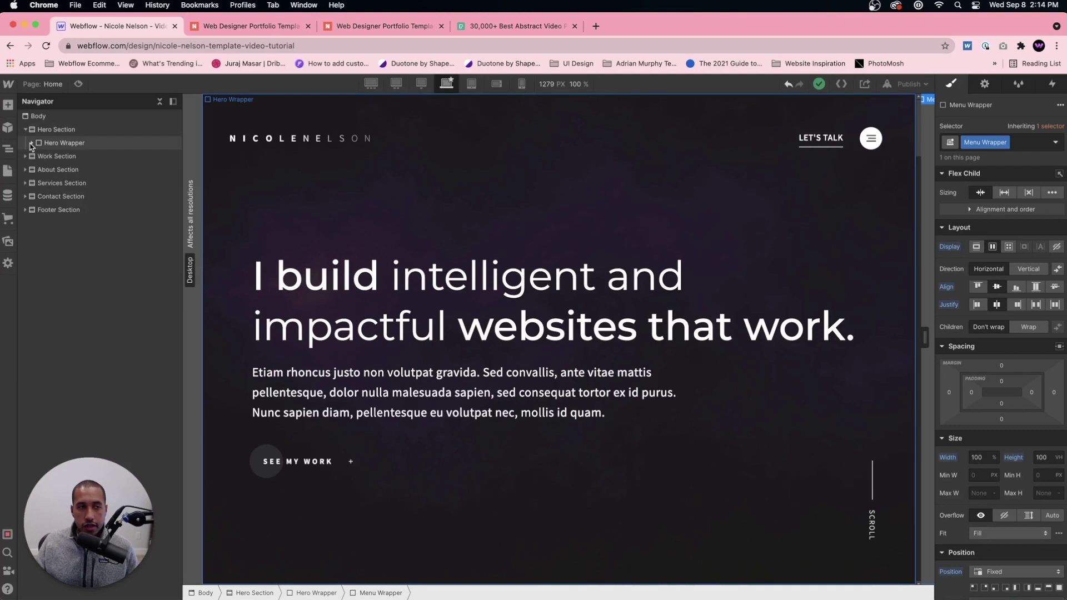
{"action": "left_click", "coordinate": [32, 143]}
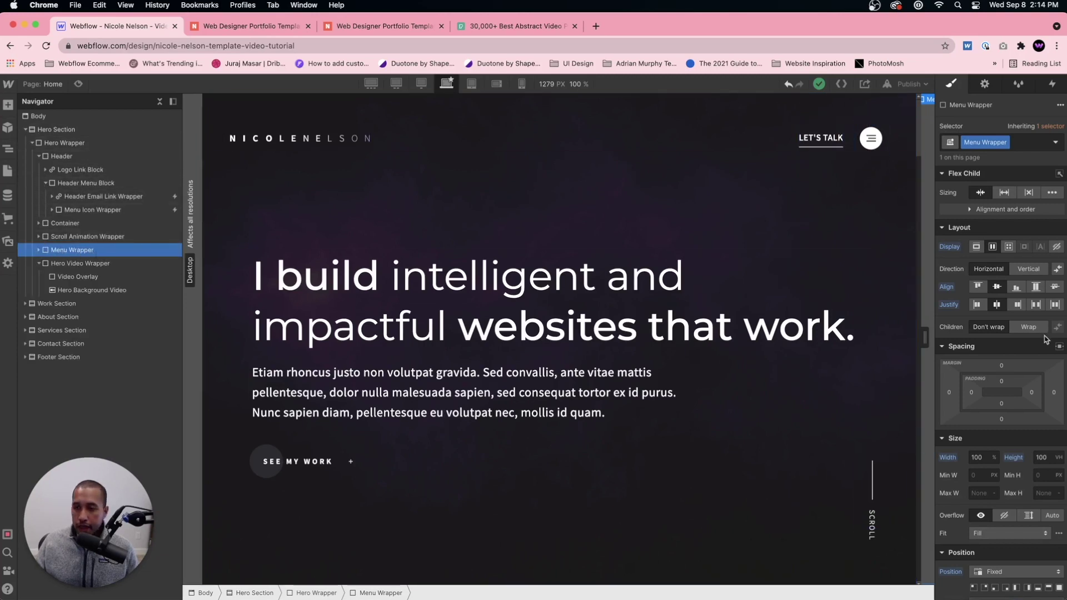
Review the Menu Wrapper's position settings, preview the page with its full-screen menu open and leave the preview.
{"action": "scroll", "coordinate": [1048, 339], "scroll_direction": "down", "scroll_amount": 4}
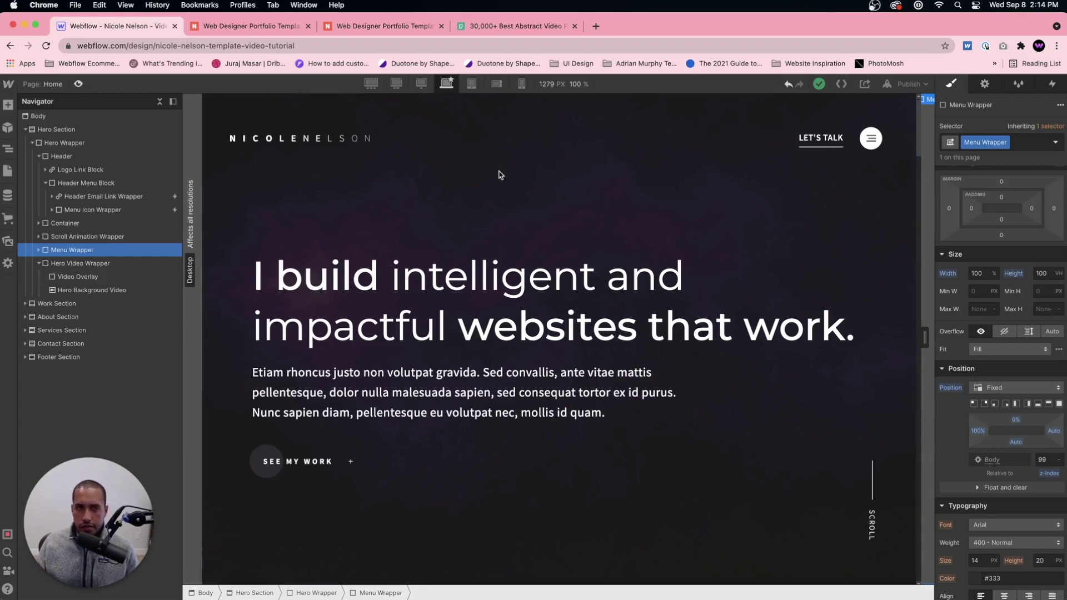
{"action": "key", "text": "super+shift+p"}
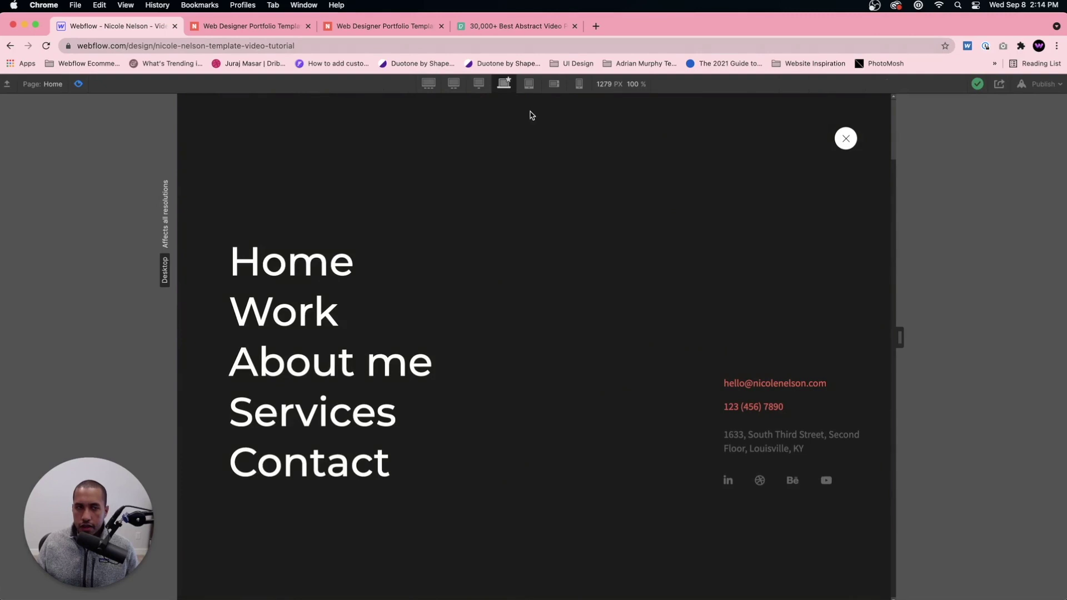
{"action": "left_click", "coordinate": [78, 83]}
Set the Menu Wrapper's left position offset to 0% to bring the full-screen menu onto the canvas.
{"action": "scroll", "coordinate": [970, 494], "scroll_direction": "down", "scroll_amount": 3}
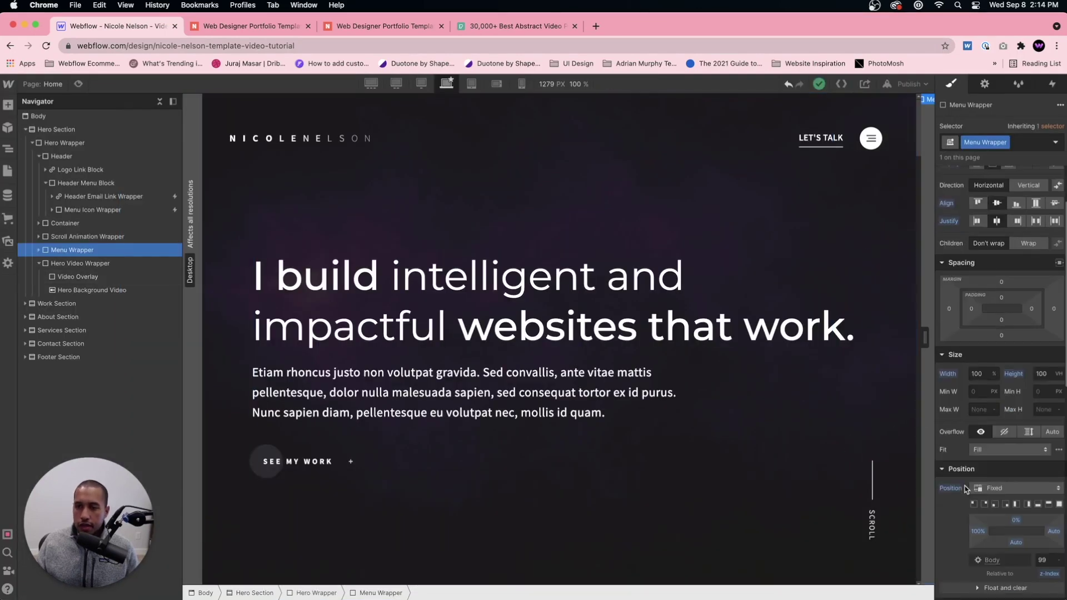
{"action": "scroll", "coordinate": [972, 498], "scroll_direction": "down", "scroll_amount": 1}
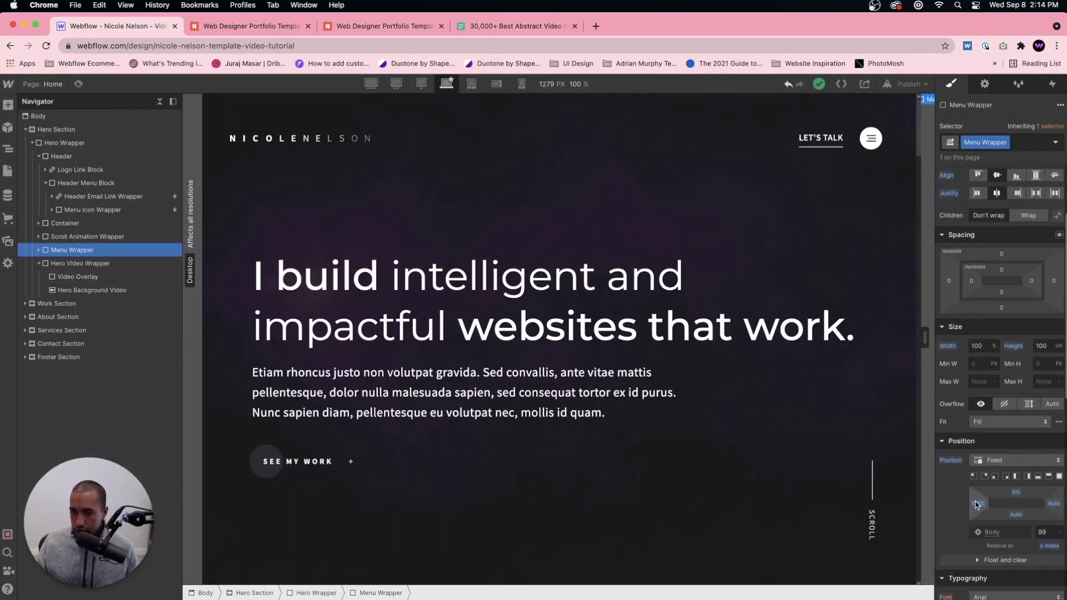
{"action": "left_click", "coordinate": [981, 504]}
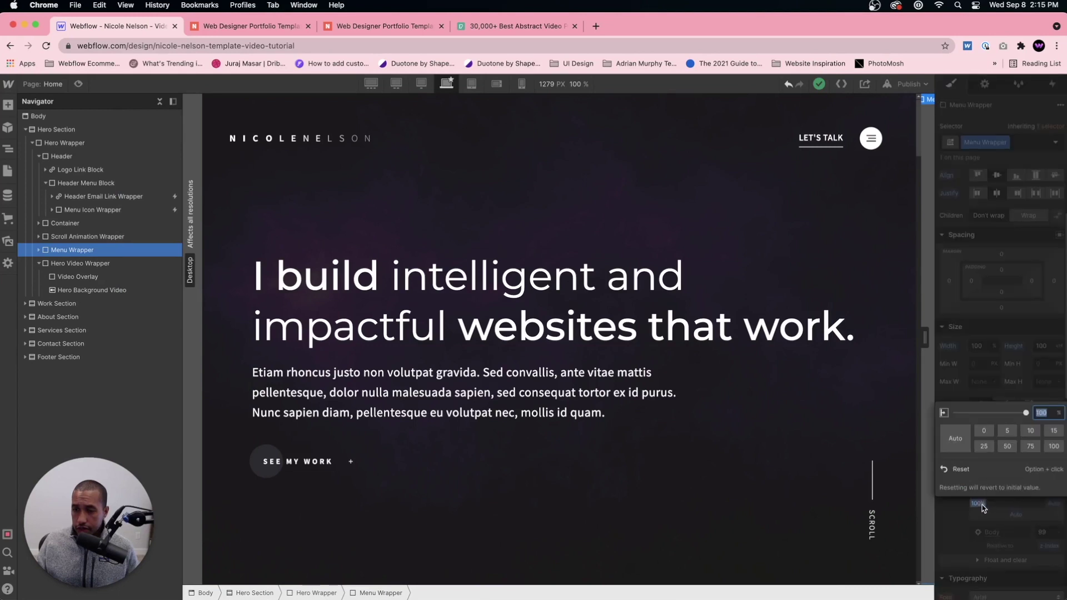
{"action": "key", "text": "Return"}
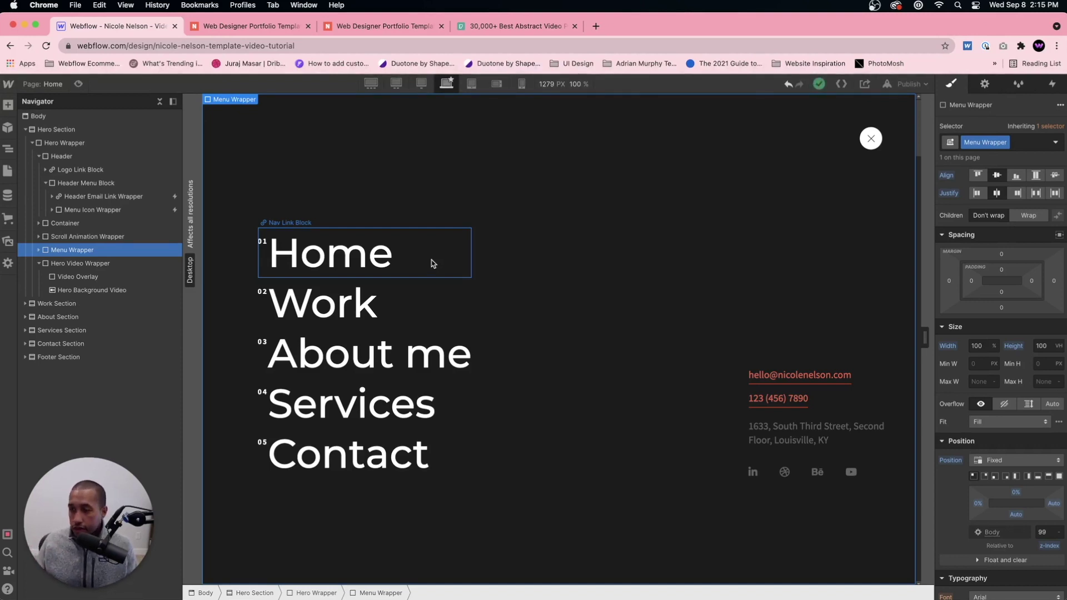
Select the Home, Work and About me menu headings in turn, opening the Home and About me text for editing without changing it.
{"action": "left_click", "coordinate": [356, 268]}
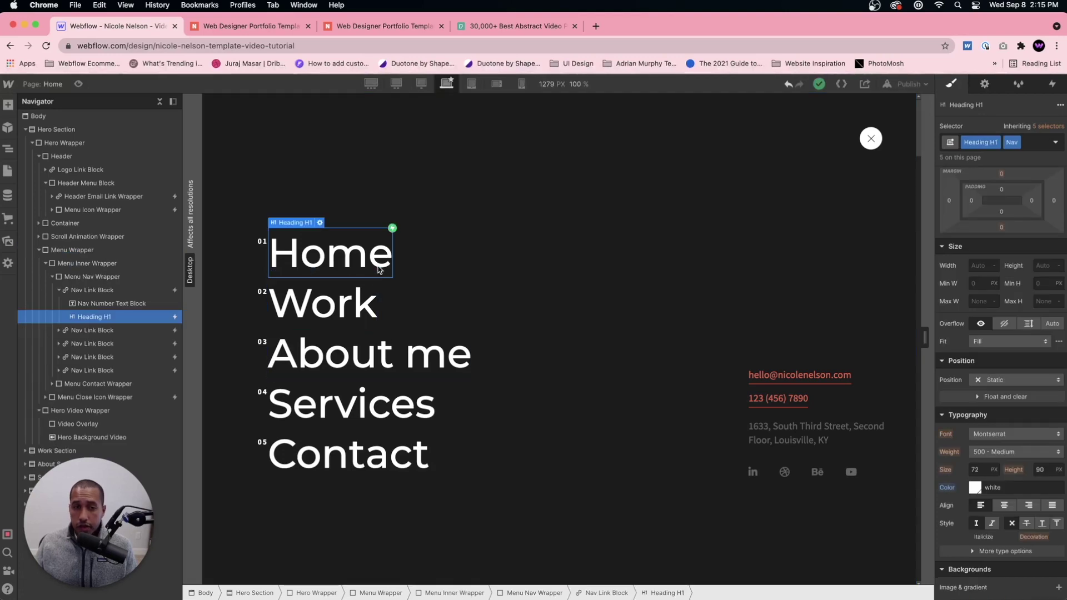
{"action": "double_click", "coordinate": [336, 262]}
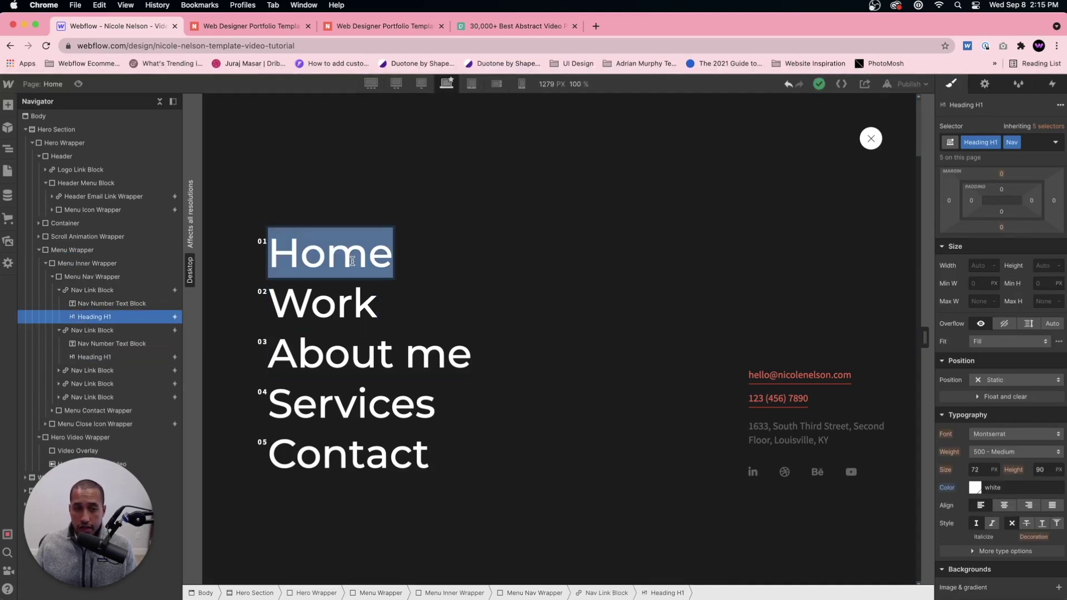
{"action": "left_click", "coordinate": [342, 294]}
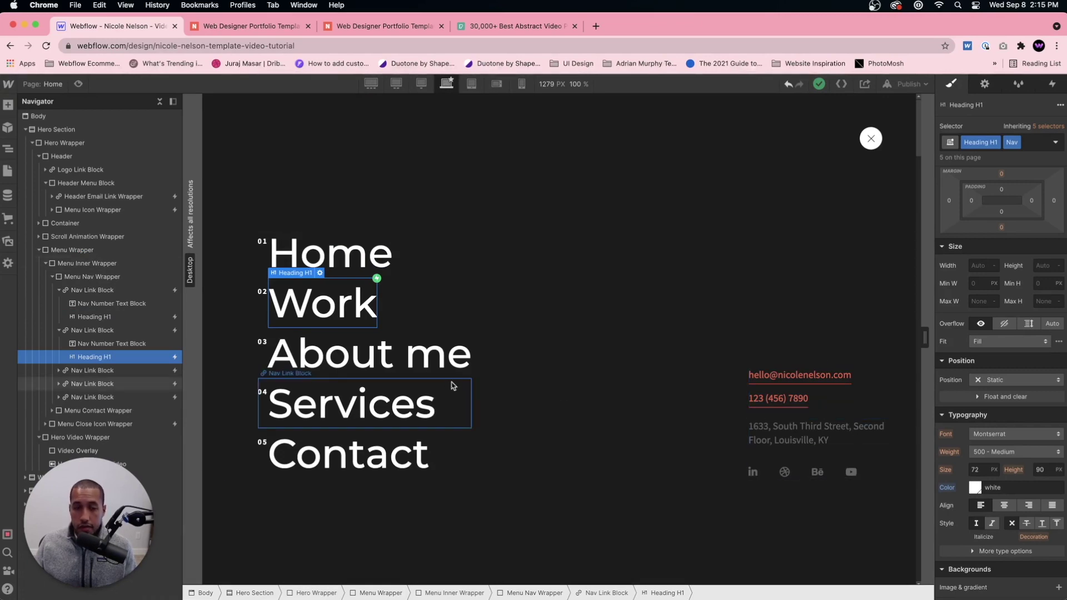
{"action": "double_click", "coordinate": [382, 354]}
{"action": "double_click", "coordinate": [307, 354]}
{"action": "key", "text": "Escape"}
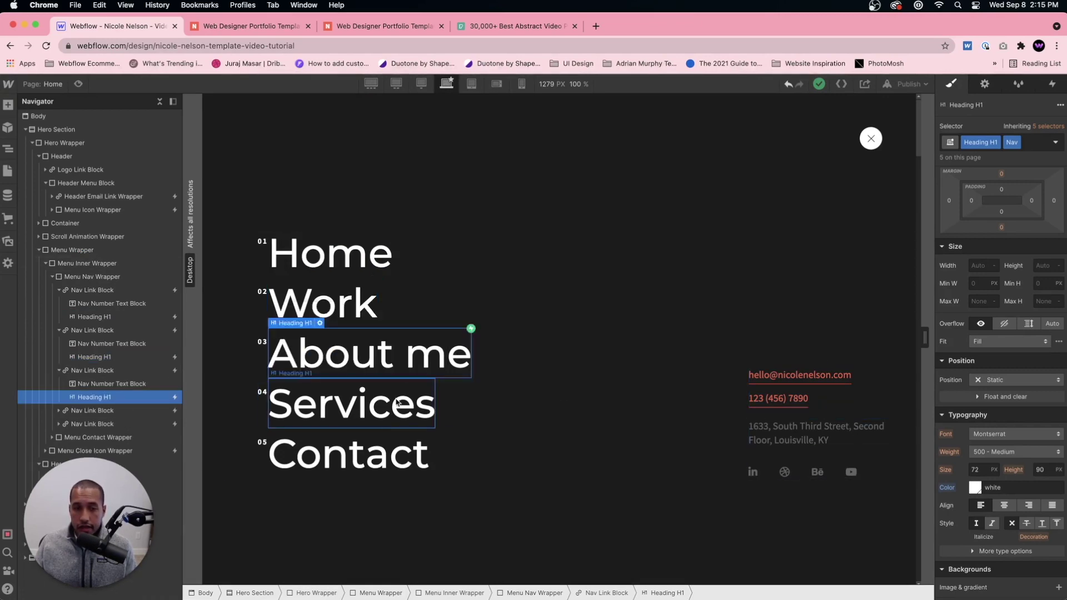
{"action": "left_click", "coordinate": [373, 412]}
{"action": "double_click", "coordinate": [373, 412]}
{"action": "double_click", "coordinate": [373, 412]}
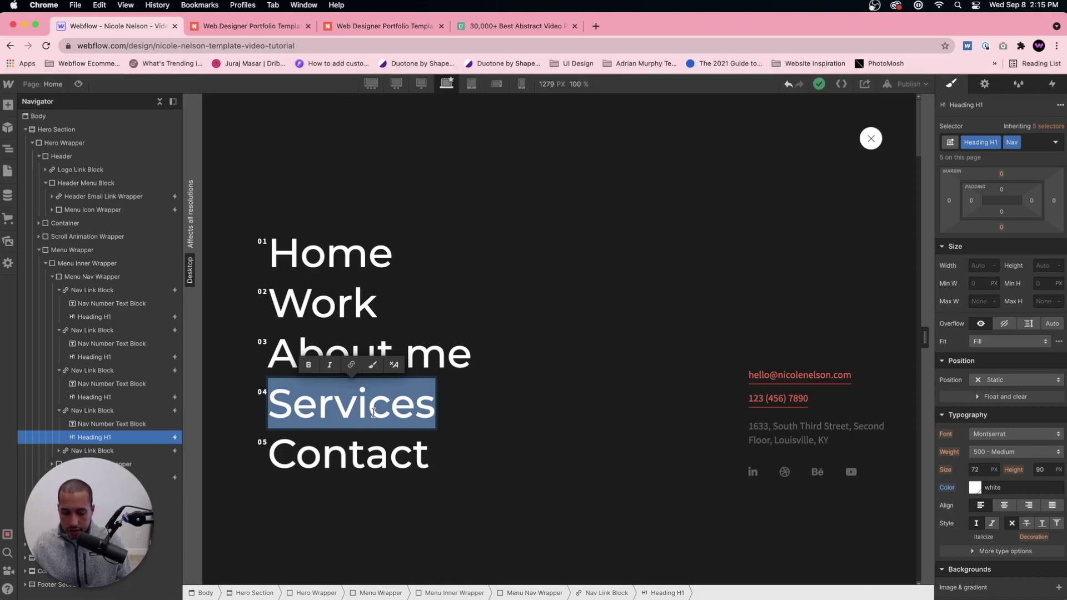
{"action": "type", "text": "Hire me"}
{"action": "key", "text": "Escape"}
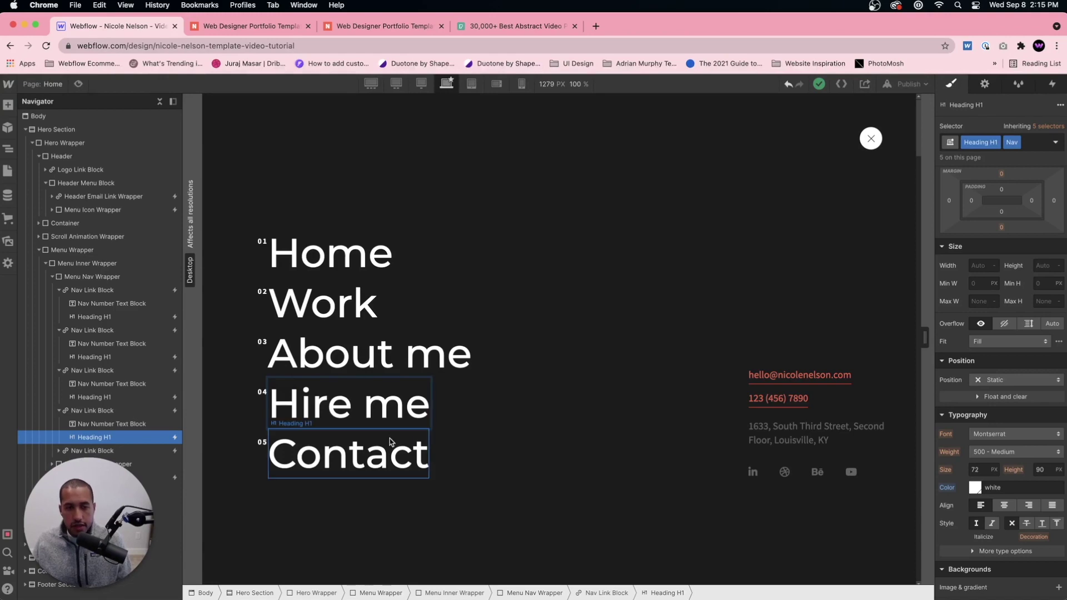
{"action": "key", "text": "super+z"}
Change the text of the fifth menu heading, Contact, to "Hire me".
{"action": "double_click", "coordinate": [365, 452]}
{"action": "type", "text": "Hire me"}
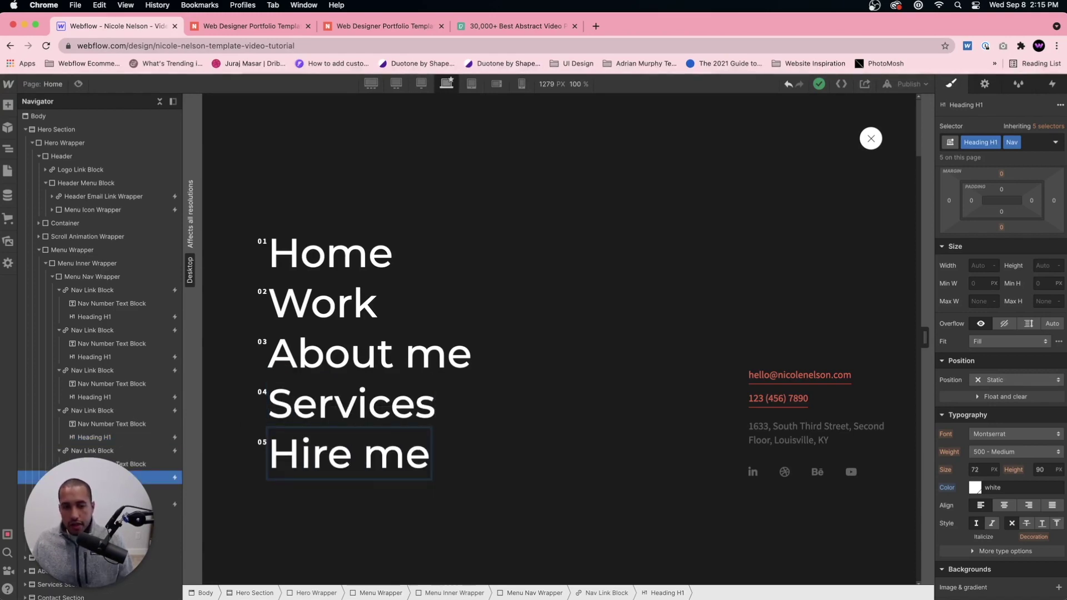
{"action": "left_click", "coordinate": [517, 414]}
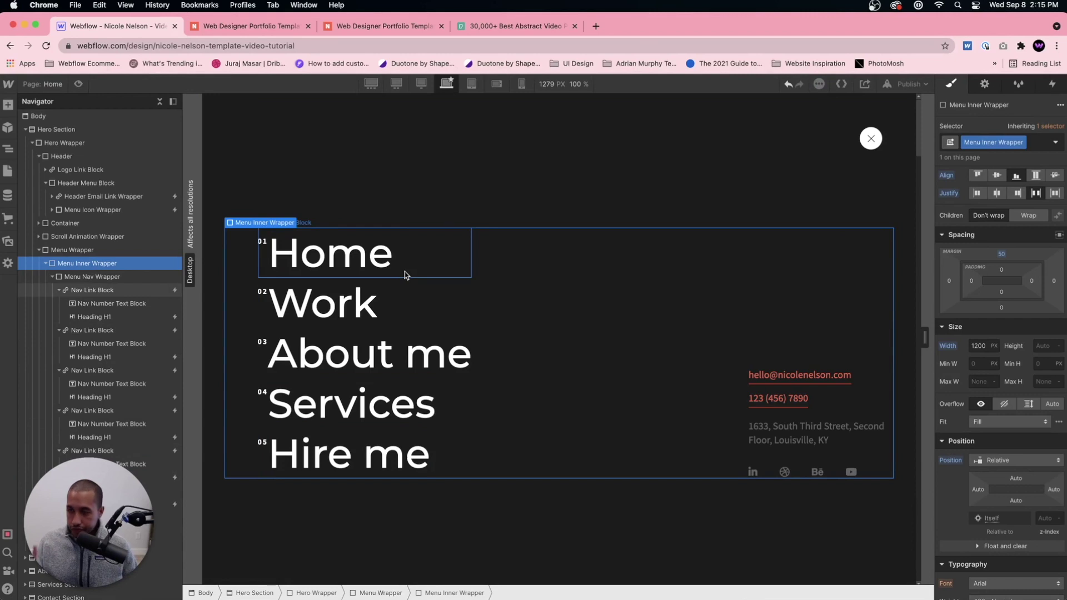
Open the Home nav link block's settings, try switching its link type to URL and undo the switch.
{"action": "left_click", "coordinate": [442, 246]}
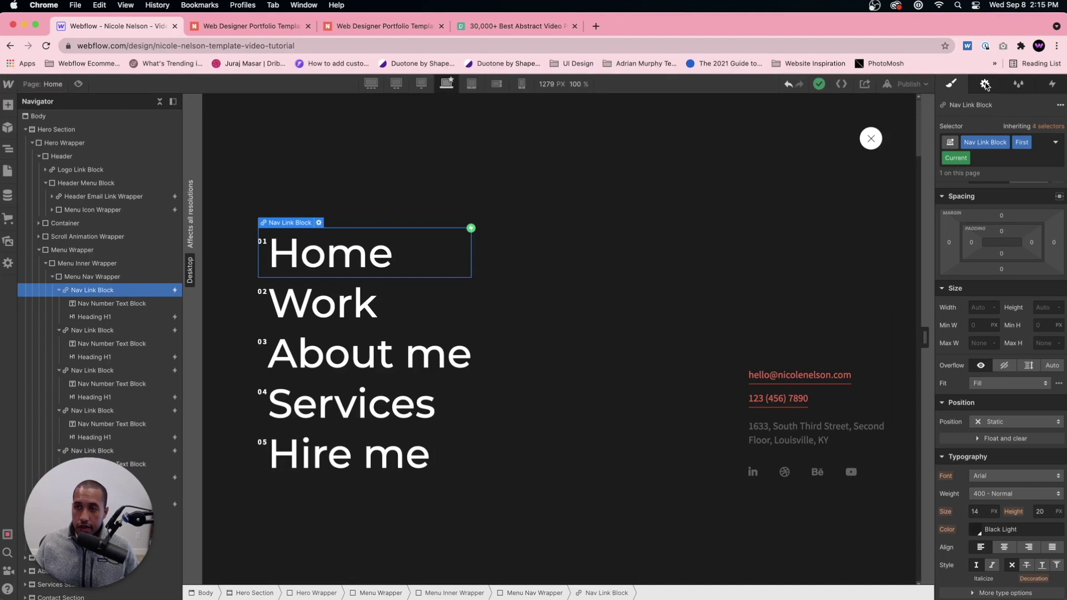
{"action": "left_click", "coordinate": [985, 84]}
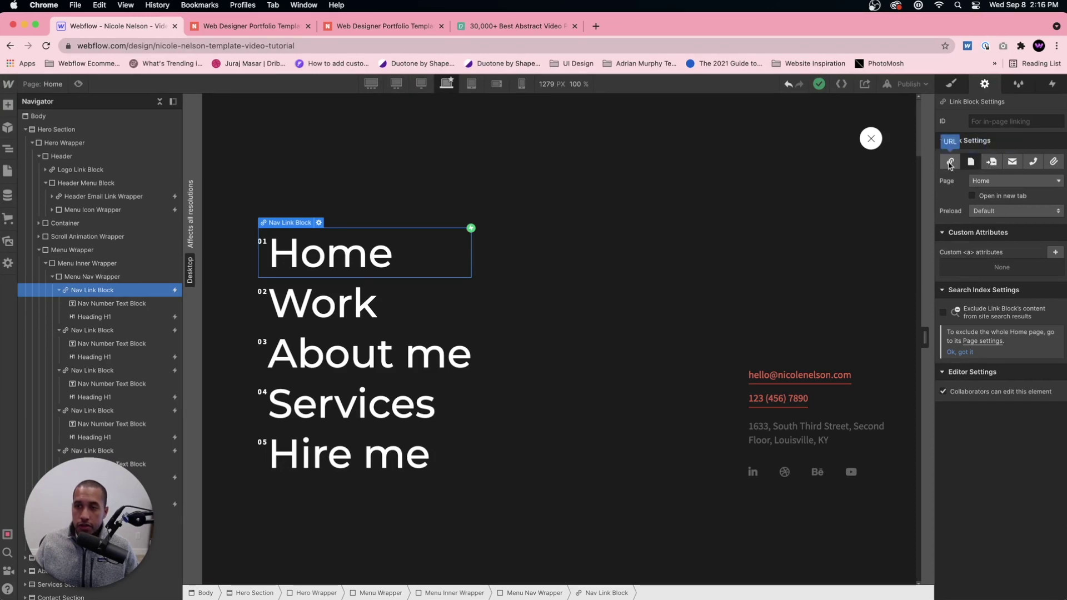
{"action": "left_click", "coordinate": [950, 162]}
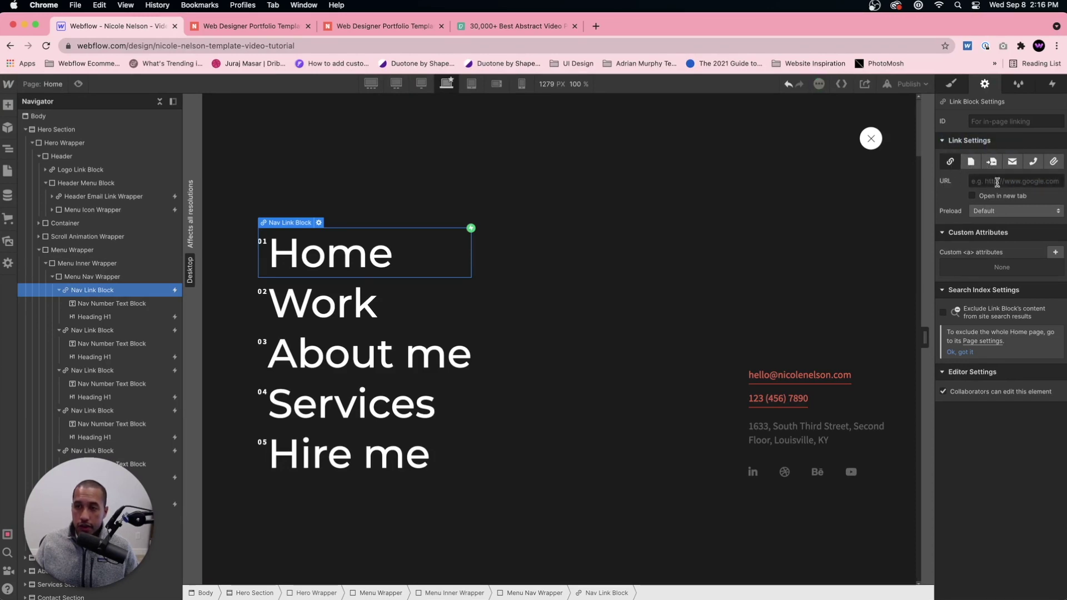
{"action": "left_click", "coordinate": [788, 84]}
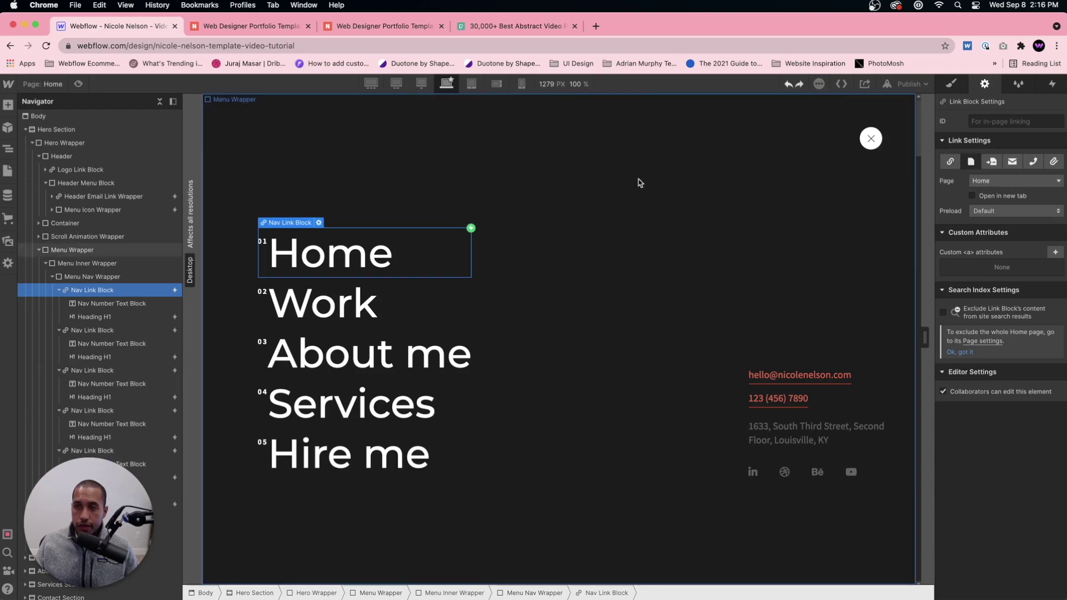
Duplicate the Hire me nav link block, view the copy's link settings and undo the duplication.
{"action": "left_click", "coordinate": [375, 464]}
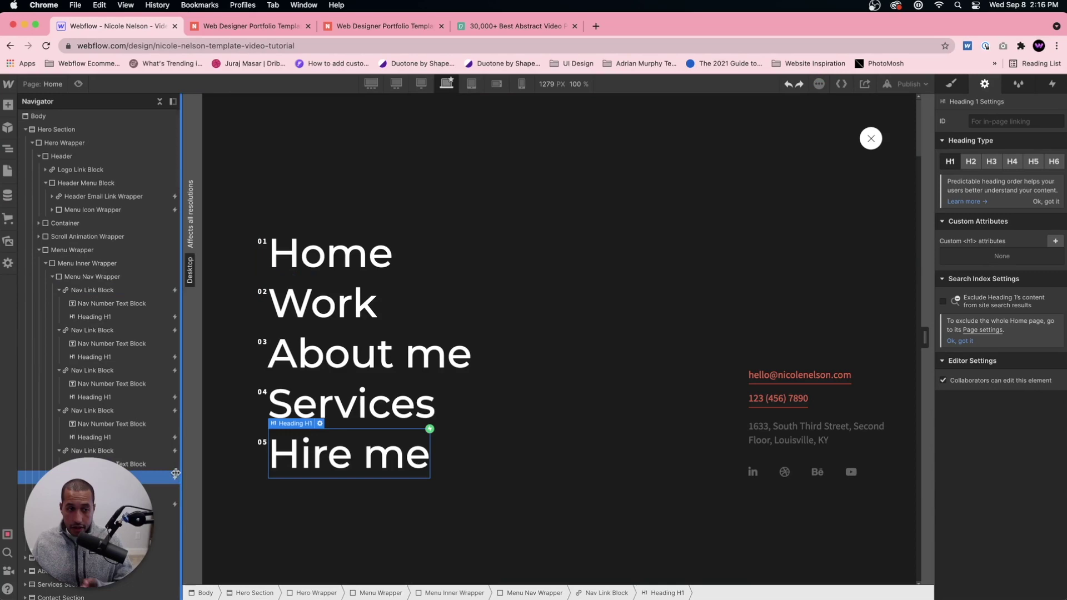
{"action": "left_click", "coordinate": [138, 453]}
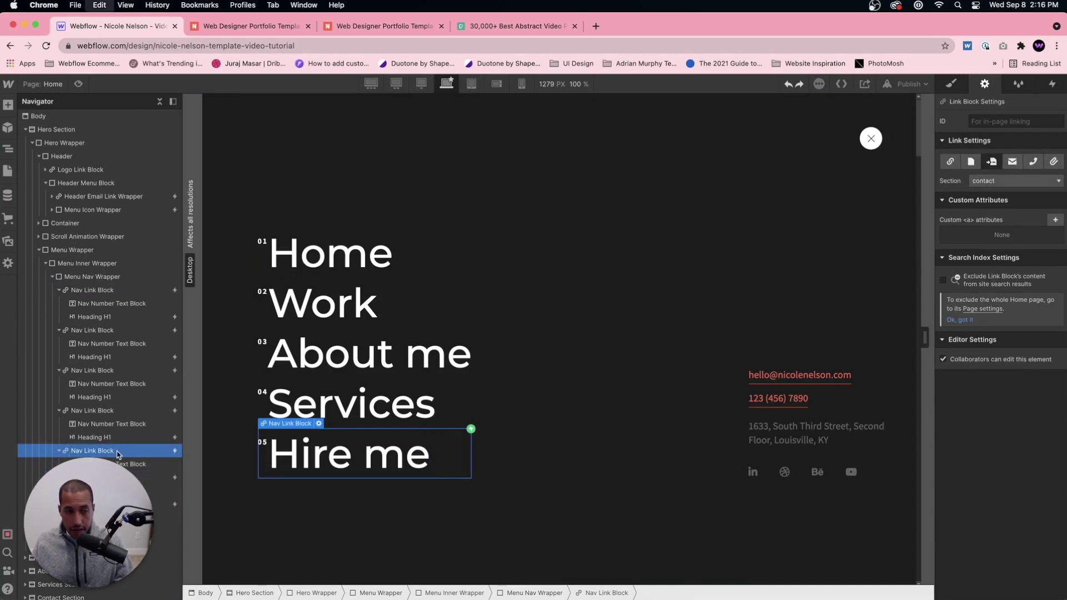
{"action": "left_click", "coordinate": [59, 451]}
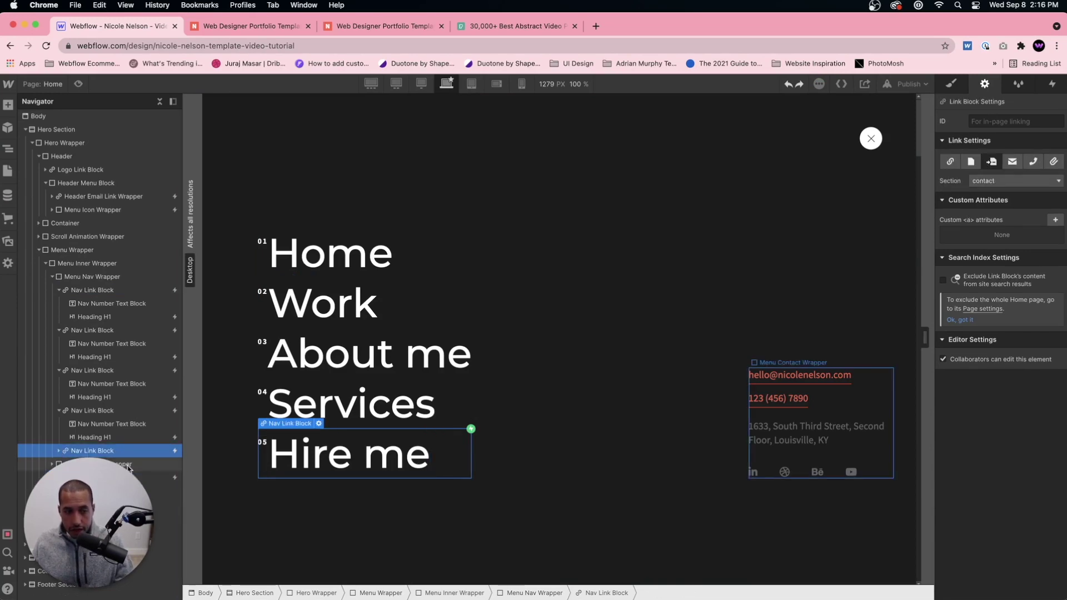
{"action": "key", "text": "super+d"}
{"action": "left_click", "coordinate": [337, 496]}
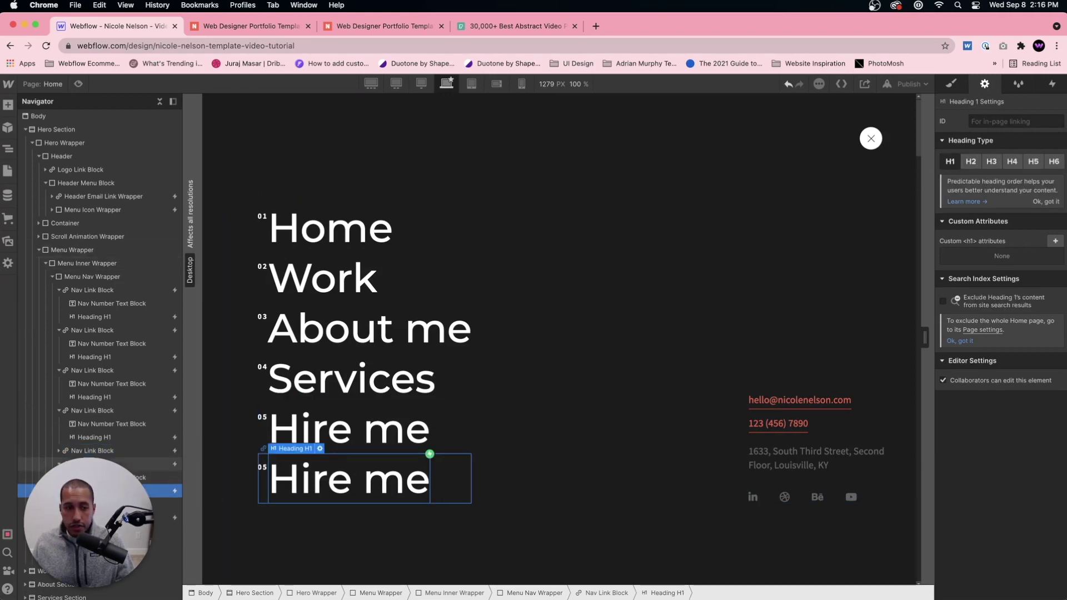
{"action": "left_click", "coordinate": [450, 478]}
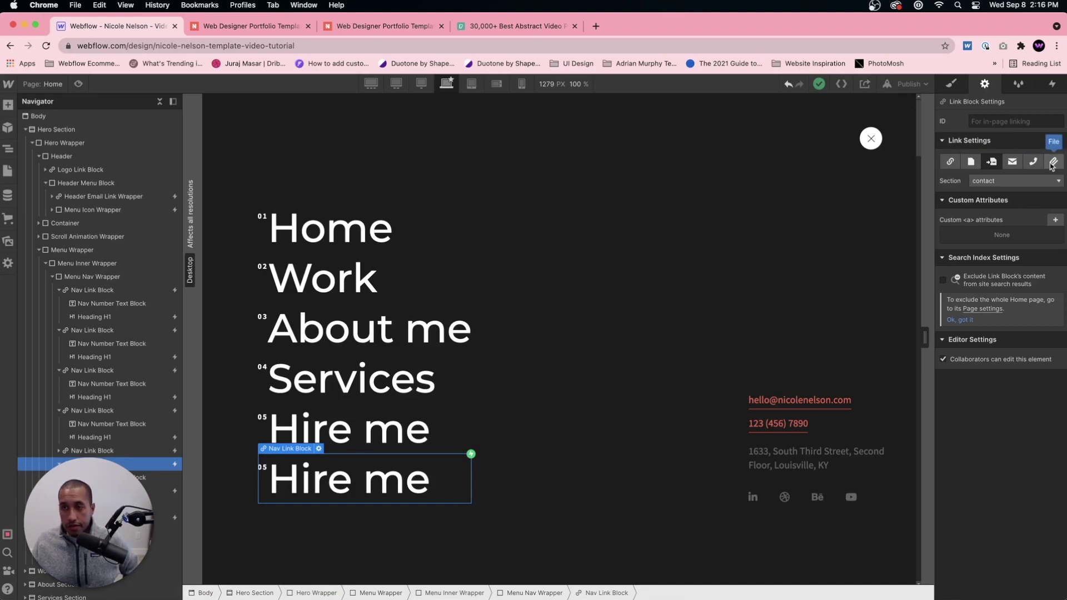
{"action": "left_click", "coordinate": [789, 87]}
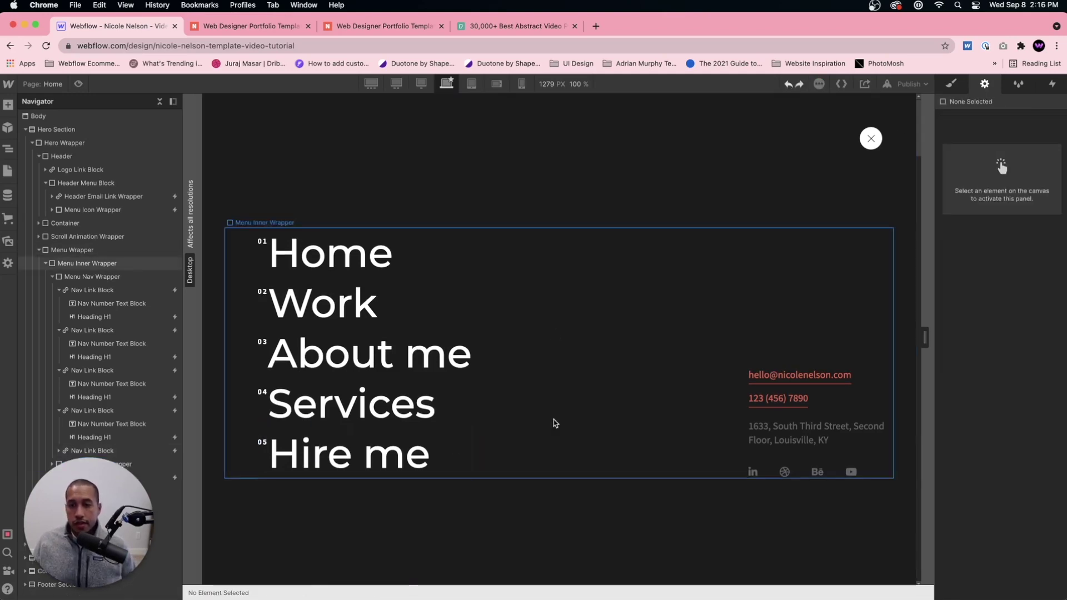
Review the settings of the menu's email link, phone link, address text, Dribbble icon link and Social Icons Wrapper.
{"action": "left_click", "coordinate": [803, 377]}
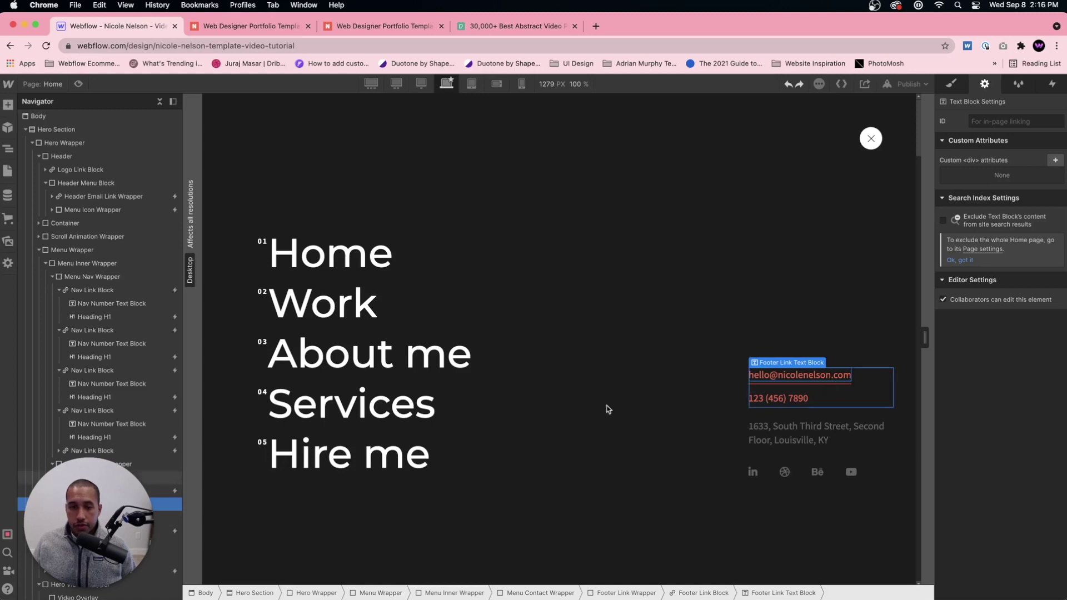
{"action": "left_click", "coordinate": [828, 382]}
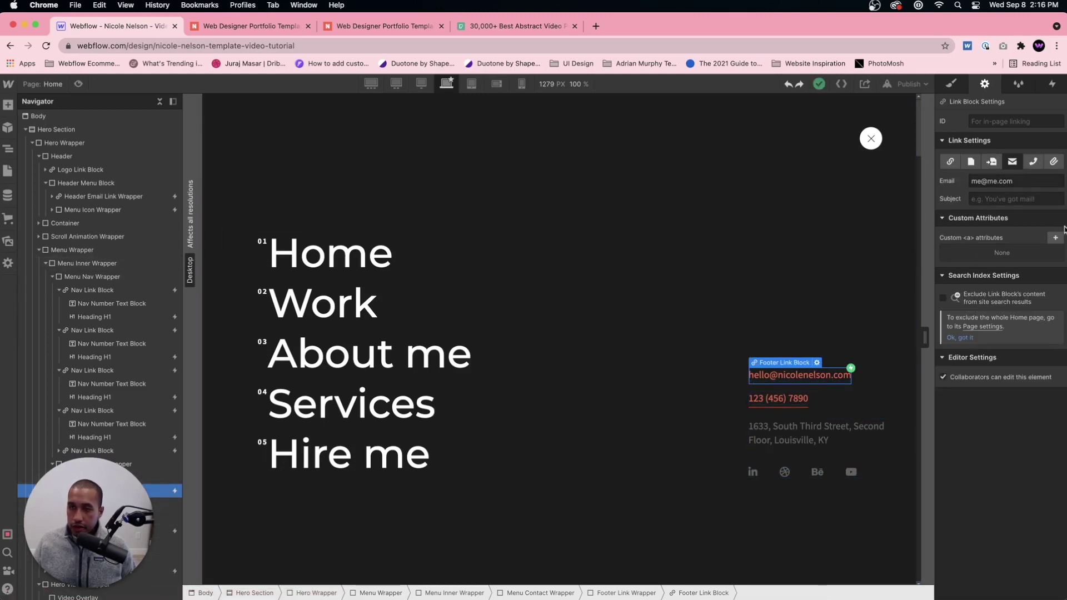
{"action": "left_click", "coordinate": [783, 404]}
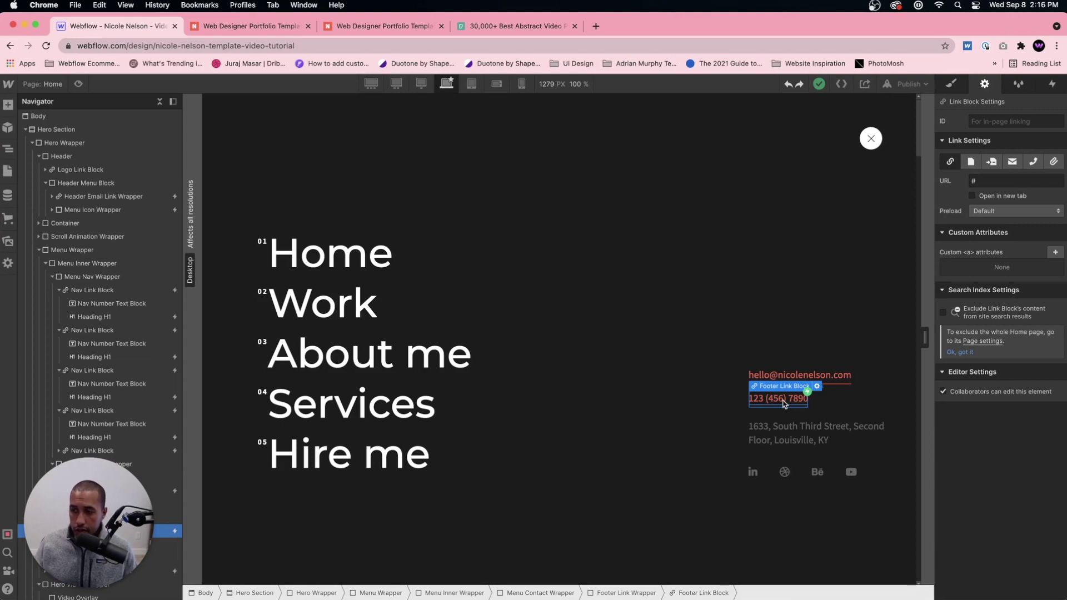
{"action": "left_click", "coordinate": [785, 435]}
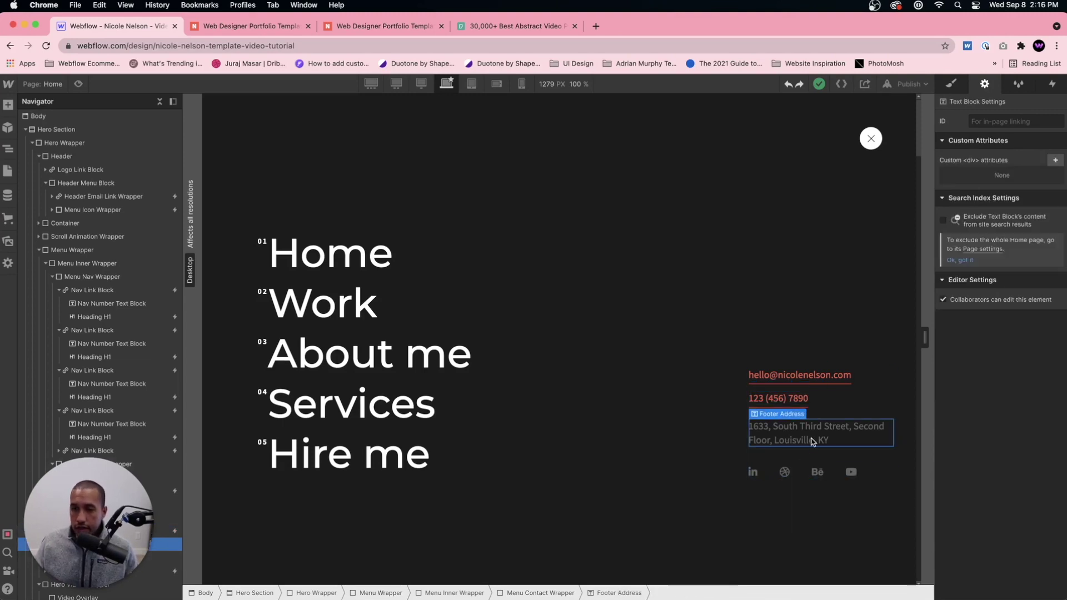
{"action": "left_click", "coordinate": [784, 472]}
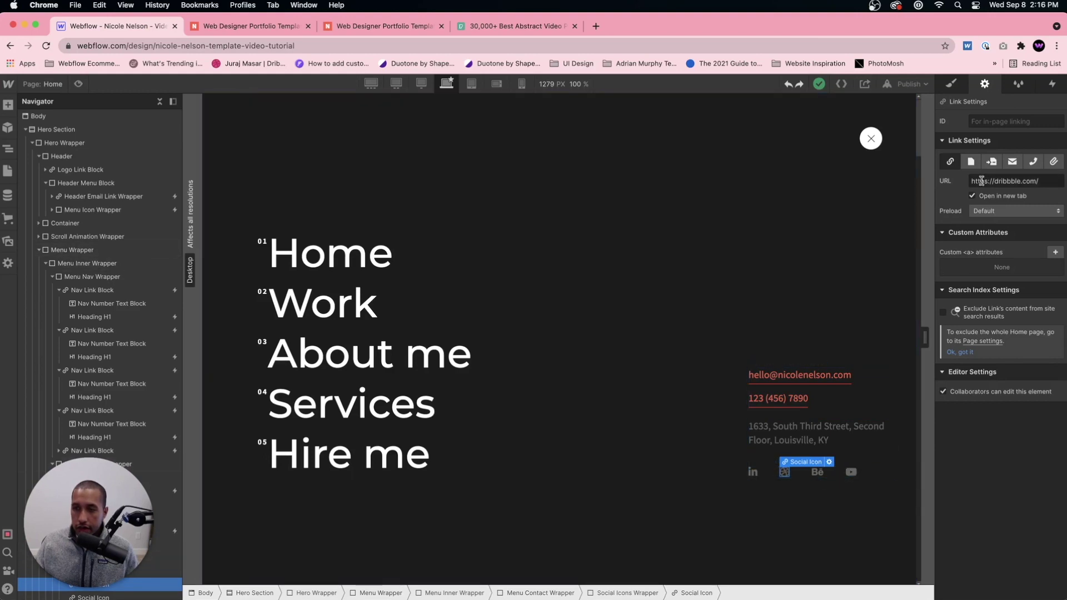
{"action": "left_click", "coordinate": [1027, 179]}
{"action": "key", "text": "super+a"}
{"action": "left_click", "coordinate": [770, 473]}
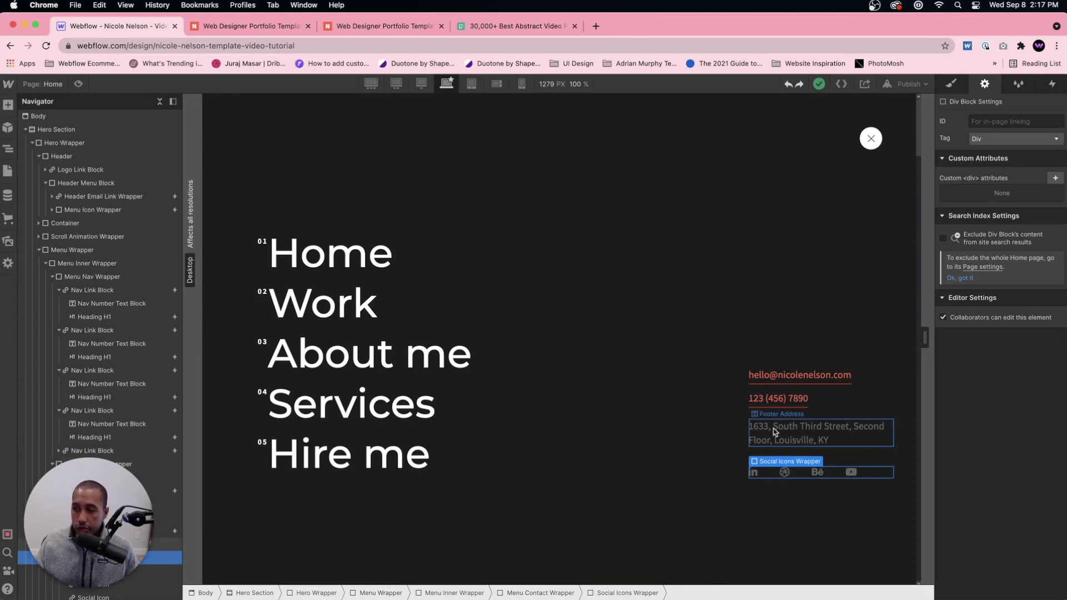
Collapse the Menu Wrapper's element tree and set its left position offset to 100% to move the menu off the canvas.
{"action": "left_click", "coordinate": [680, 210]}
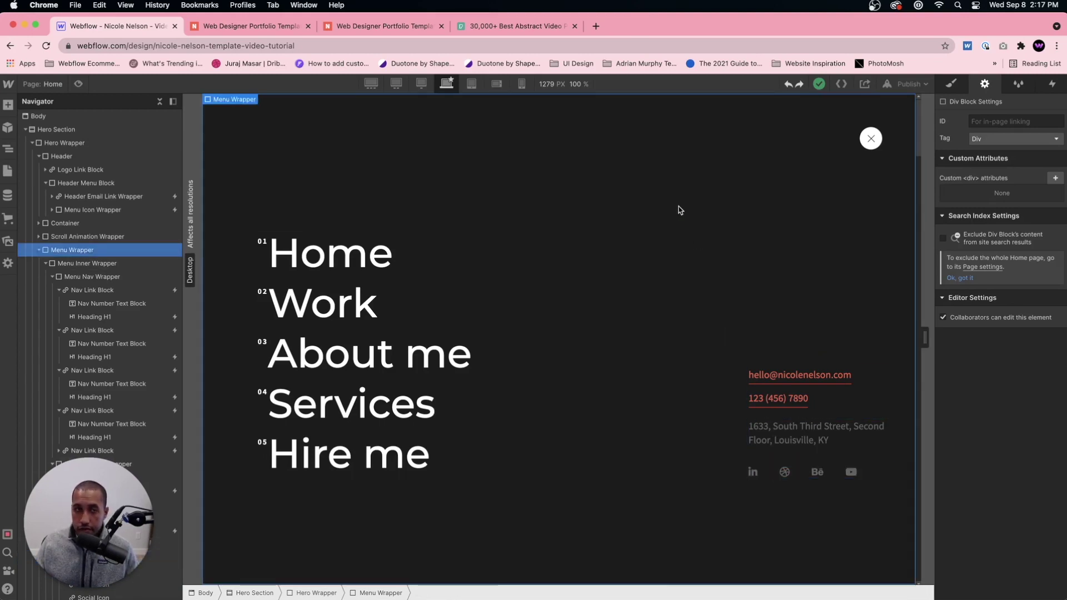
{"action": "left_click", "coordinate": [951, 84]}
{"action": "left_click", "coordinate": [39, 249]}
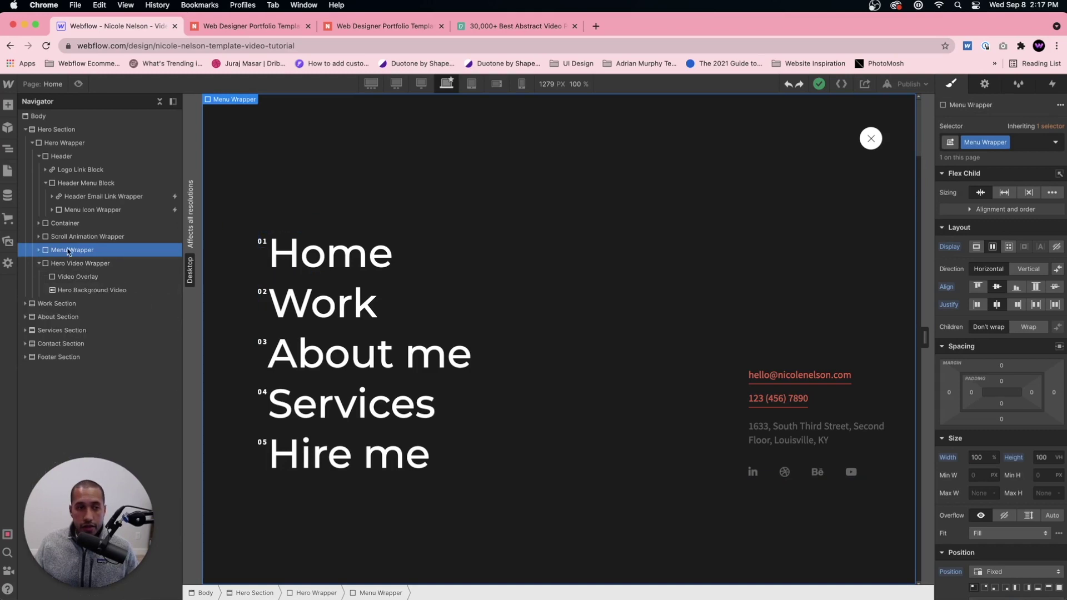
{"action": "scroll", "coordinate": [970, 480], "scroll_direction": "down", "scroll_amount": 5}
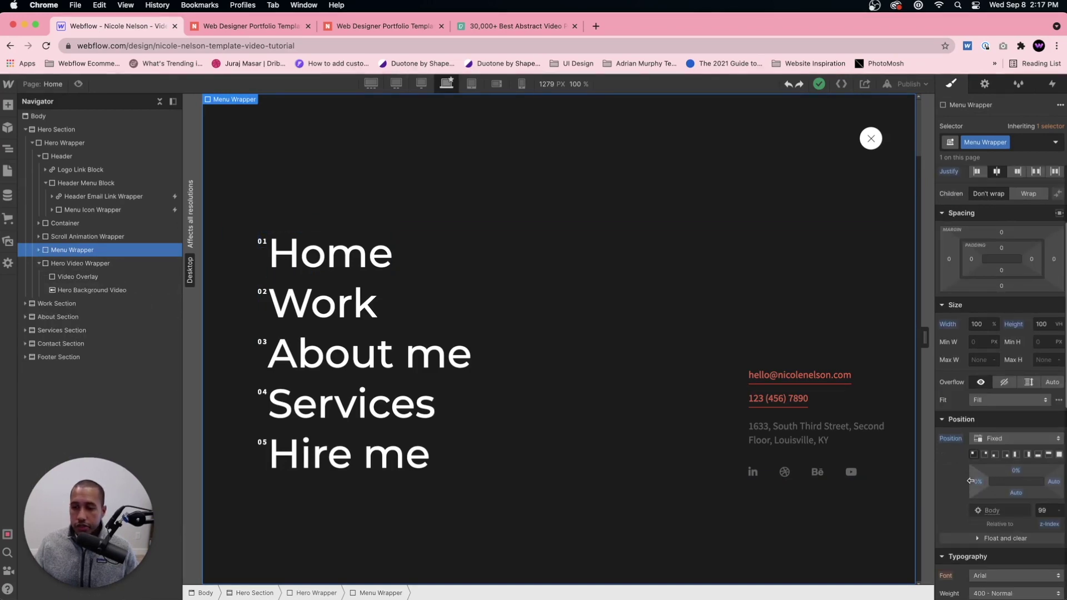
{"action": "left_click", "coordinate": [978, 481]}
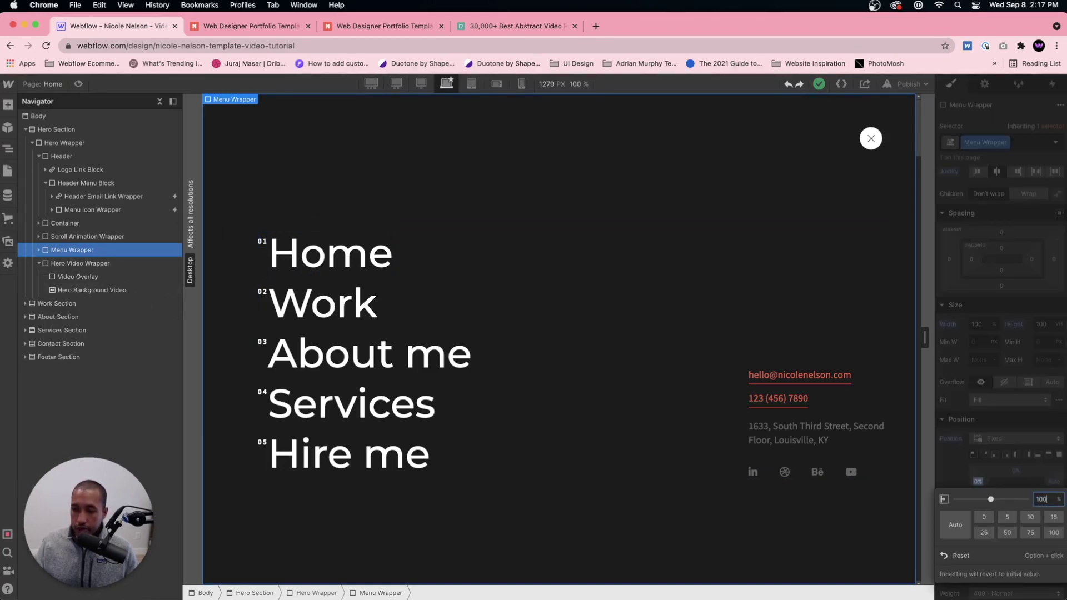
{"action": "key", "text": "Return"}
{"action": "left_click", "coordinate": [534, 322]}
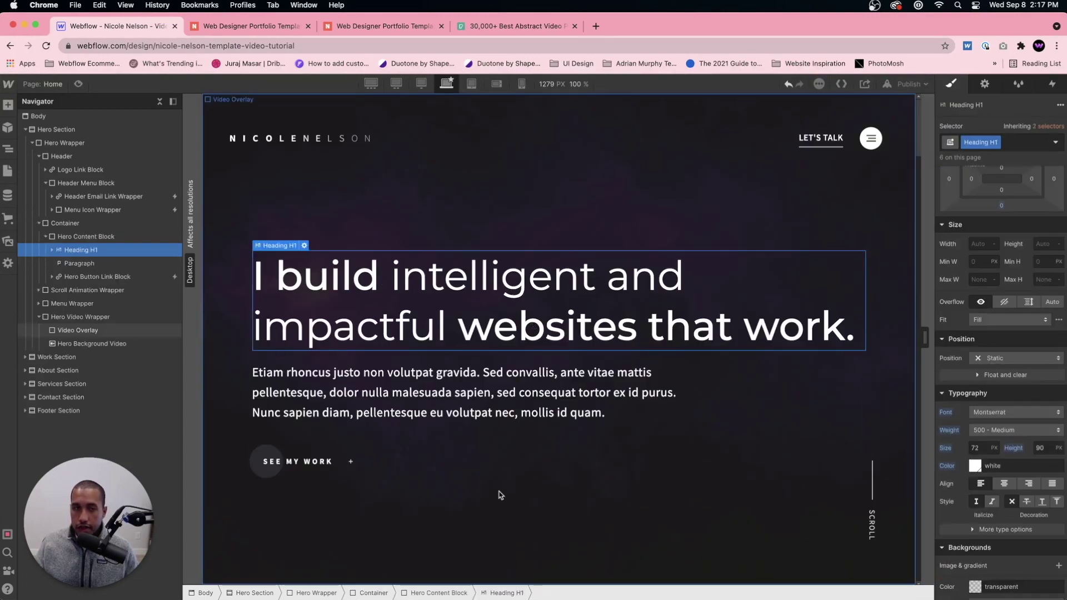
Preview the page with its full-screen menu open, leave the preview and review the Menu Wrapper's position settings.
{"action": "left_click", "coordinate": [78, 84]}
{"action": "left_click", "coordinate": [844, 140]}
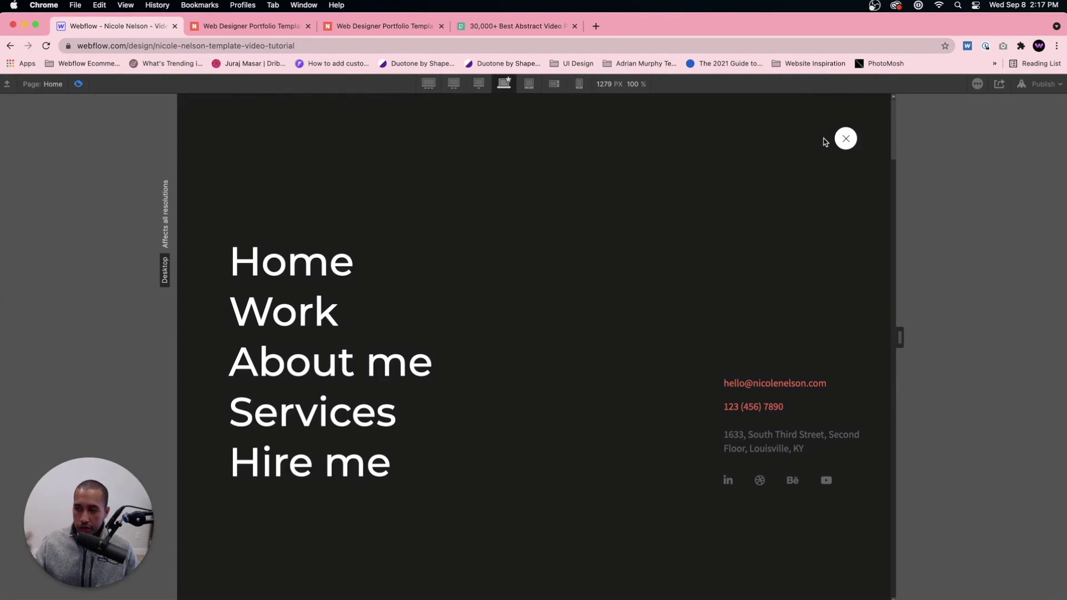
{"action": "left_click", "coordinate": [79, 84]}
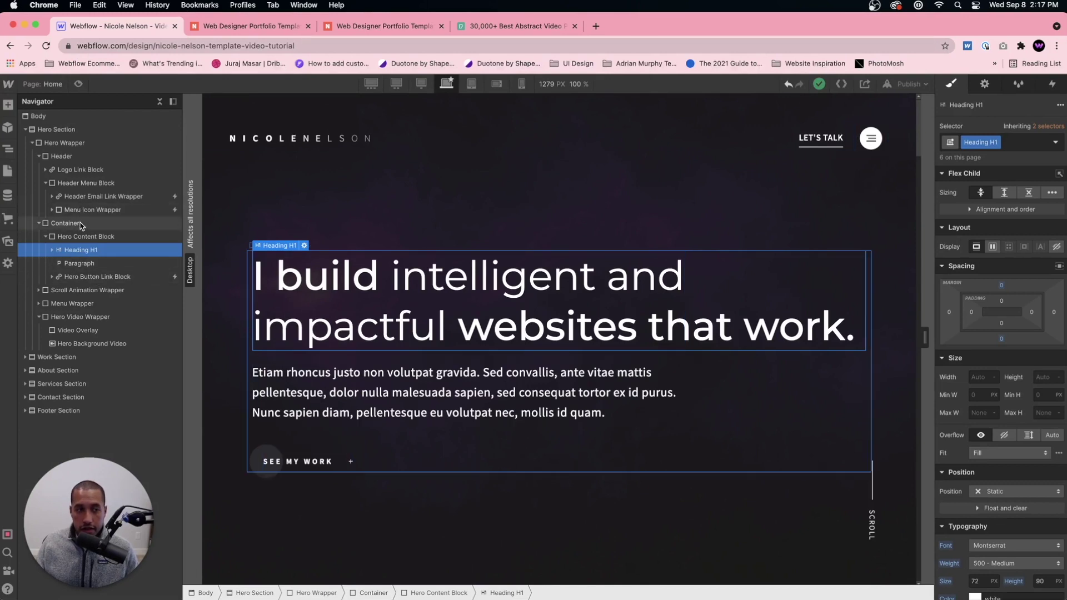
{"action": "left_click", "coordinate": [84, 304]}
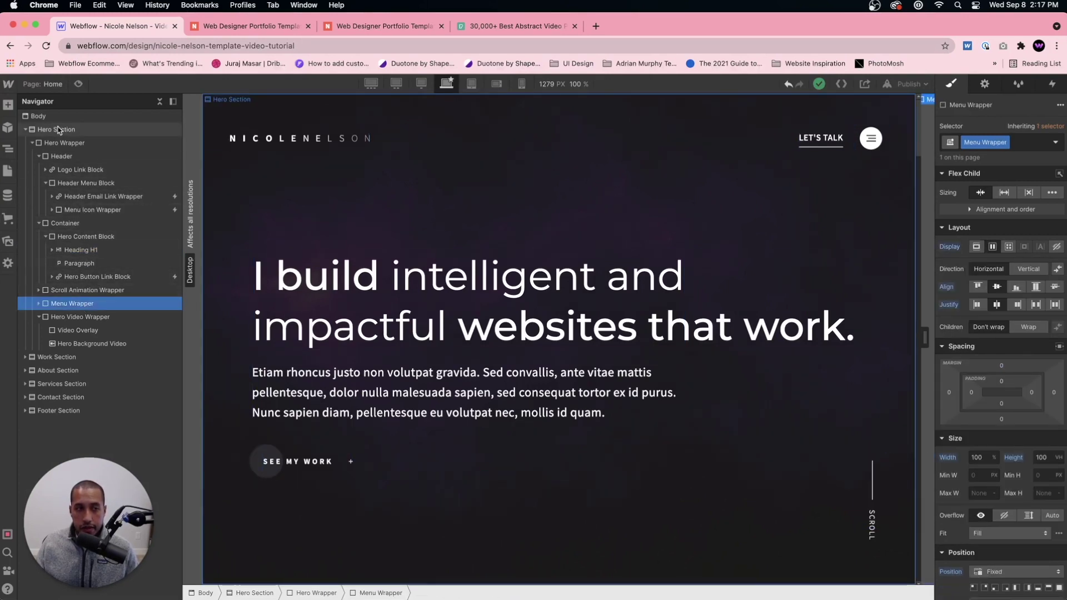
{"action": "scroll", "coordinate": [976, 551], "scroll_direction": "down", "scroll_amount": 3}
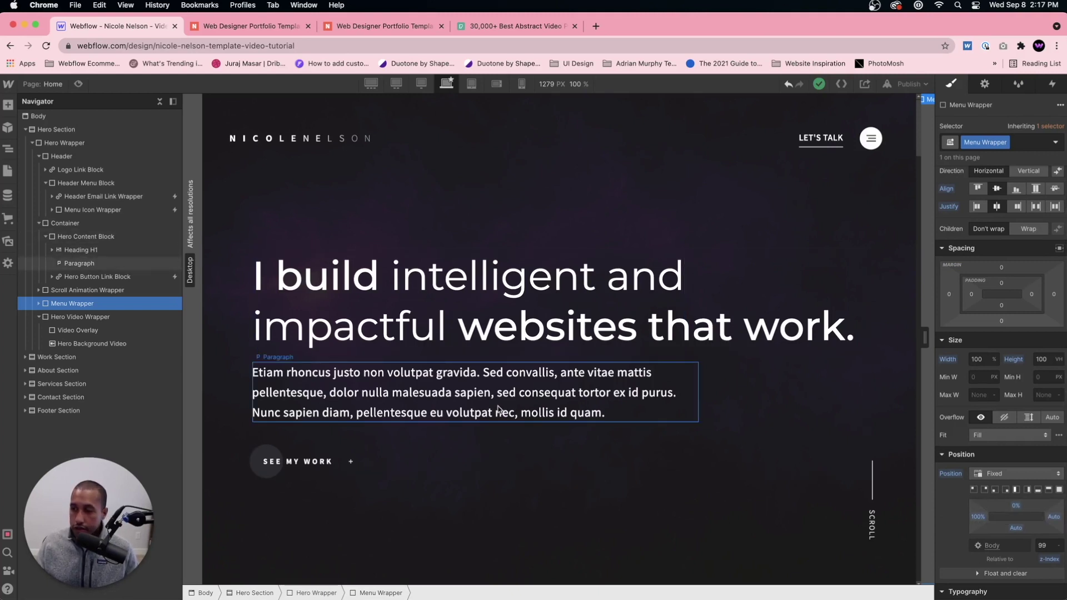
Switch to the Google Slides presentation and advance to the Search Engine Optimization slide.
{"action": "left_click", "coordinate": [304, 5]}
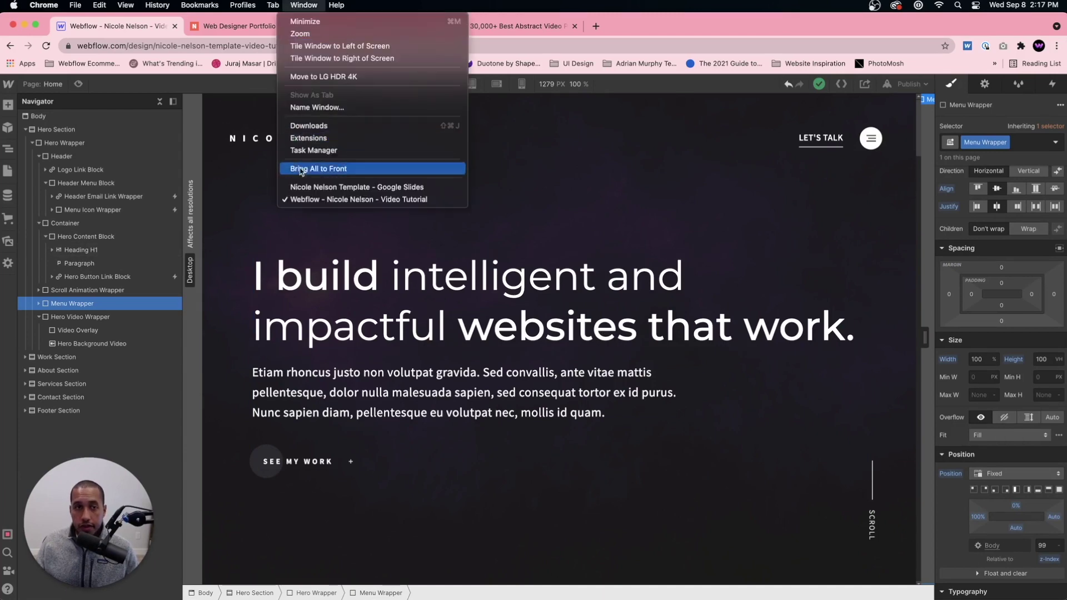
{"action": "left_click", "coordinate": [301, 187]}
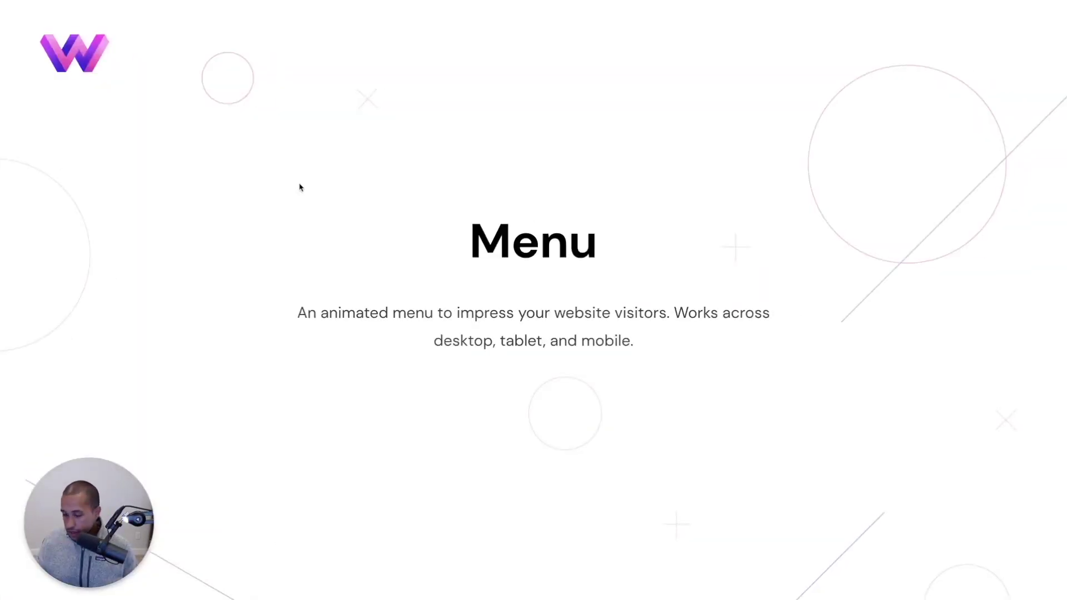
{"action": "key", "text": "Right"}
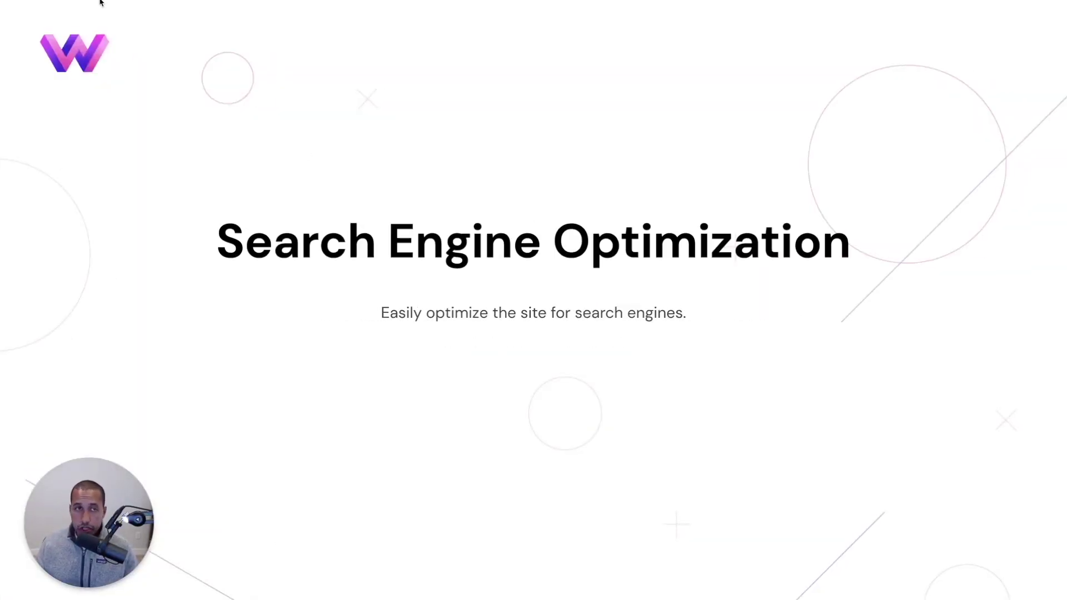
Exit the full-screen slideshow, start presenting the slides again and switch back to the Webflow window.
{"action": "left_click", "coordinate": [35, 18]}
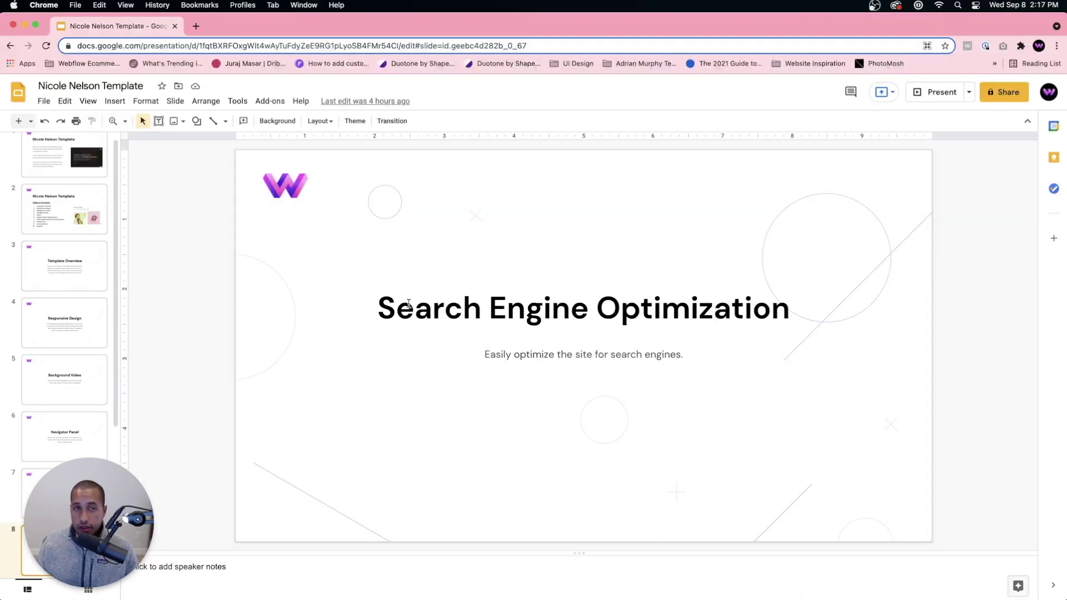
{"action": "left_click", "coordinate": [924, 92]}
{"action": "left_click", "coordinate": [305, 5]}
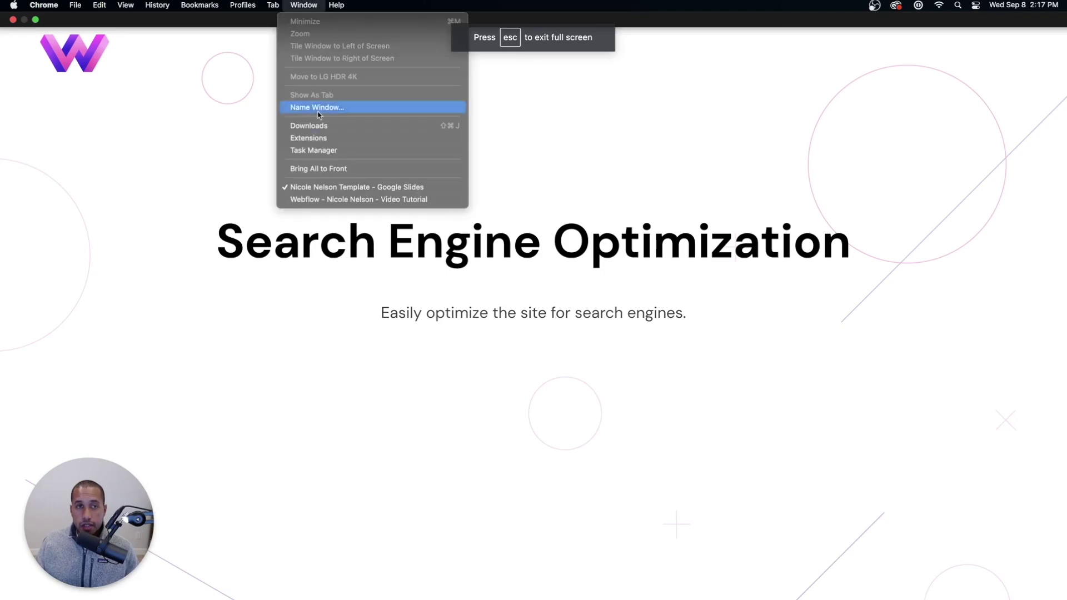
{"action": "left_click", "coordinate": [317, 198]}
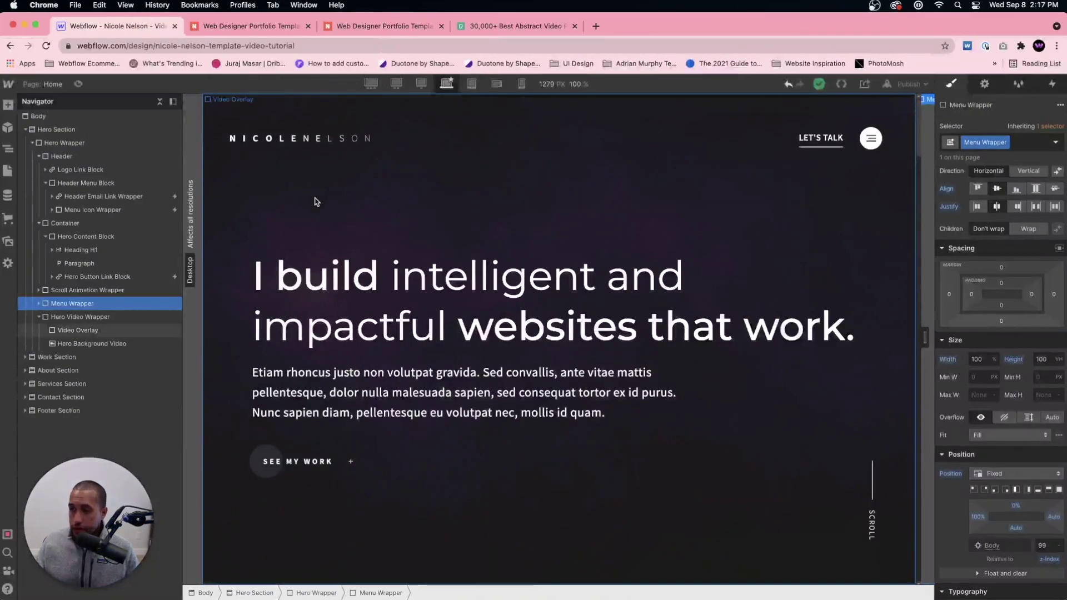
Set the Home page's SEO title tag to the portfolio owner's first name in possessive form followed by "Professional Portfolio | Hire Me".
{"action": "left_click", "coordinate": [7, 172]}
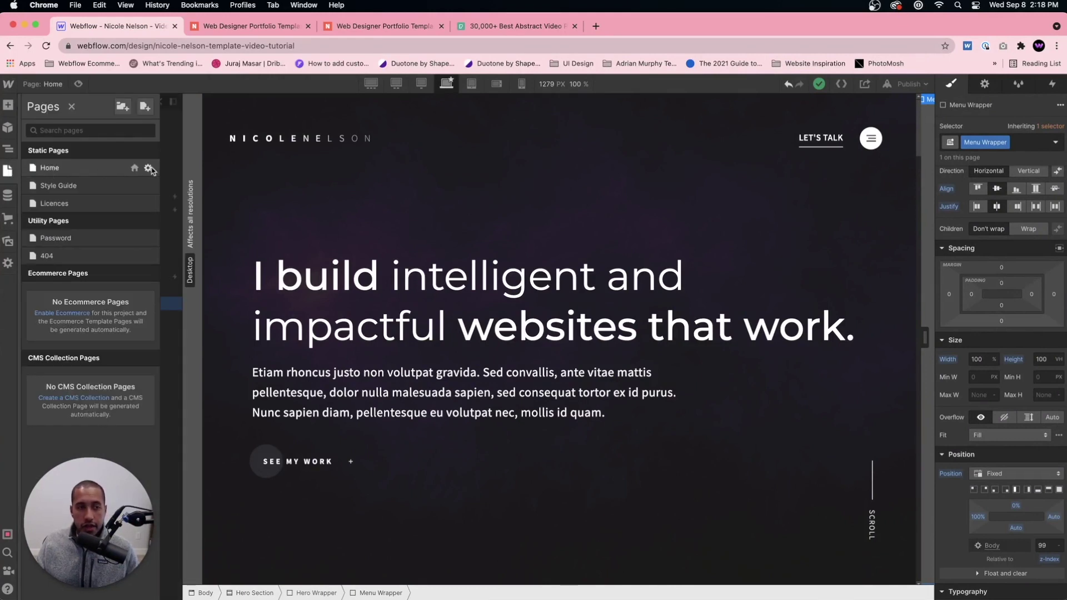
{"action": "left_click", "coordinate": [149, 169]}
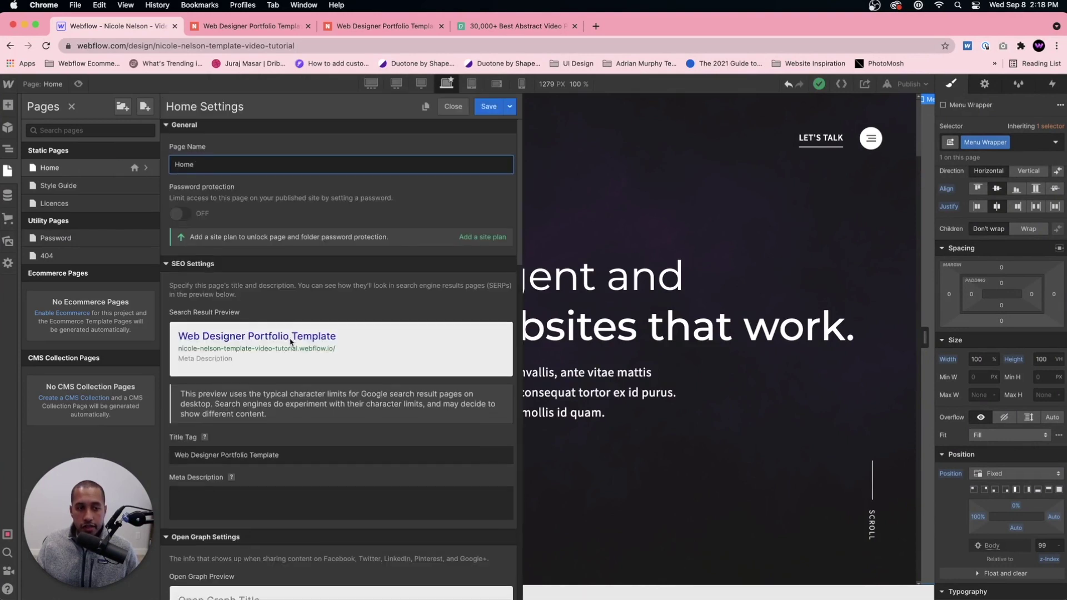
{"action": "scroll", "coordinate": [221, 350], "scroll_direction": "down", "scroll_amount": 4}
{"action": "triple_click", "coordinate": [267, 338]}
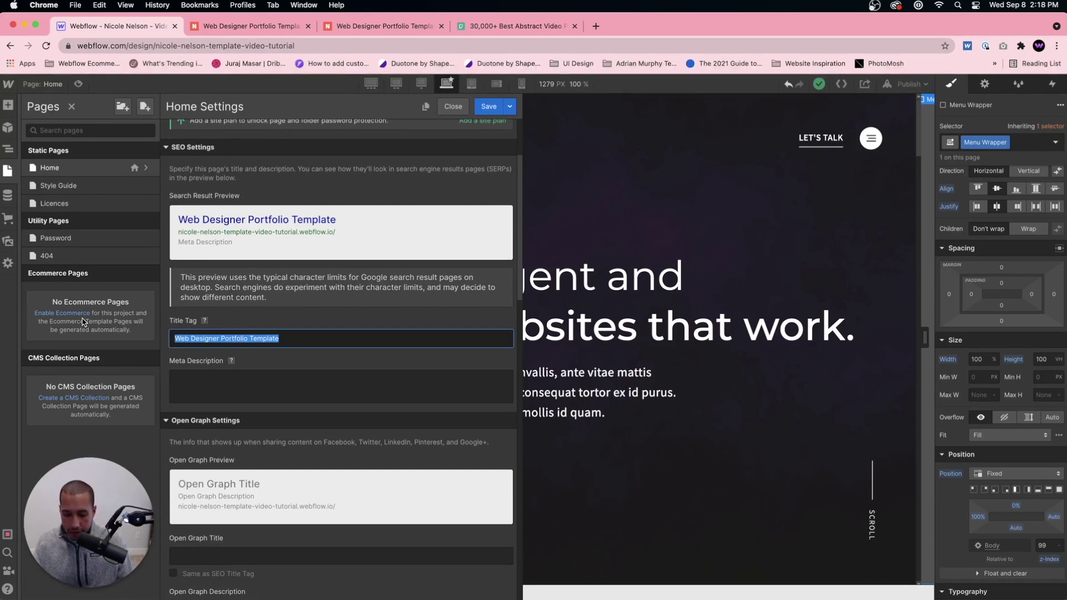
{"action": "type", "text": "John's Portf"}
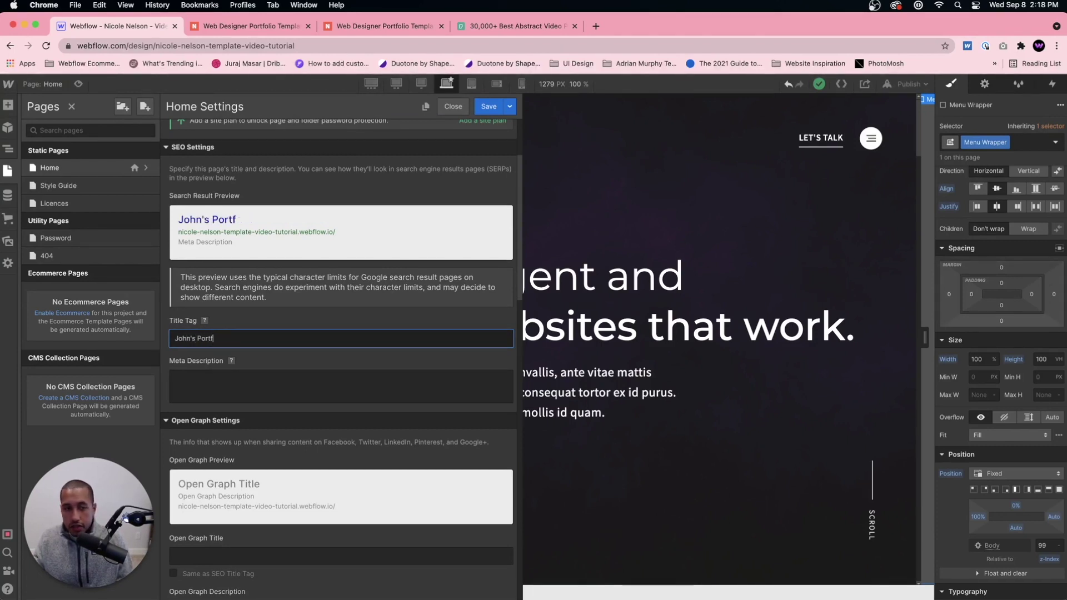
{"action": "key", "text": "BackSpace"}
{"action": "key", "text": "BackSpace"}
{"action": "key", "text": "BackSpace"}
{"action": "key", "text": "BackSpace"}
{"action": "type", "text": "rofessional Portfolio | Hire Me"}
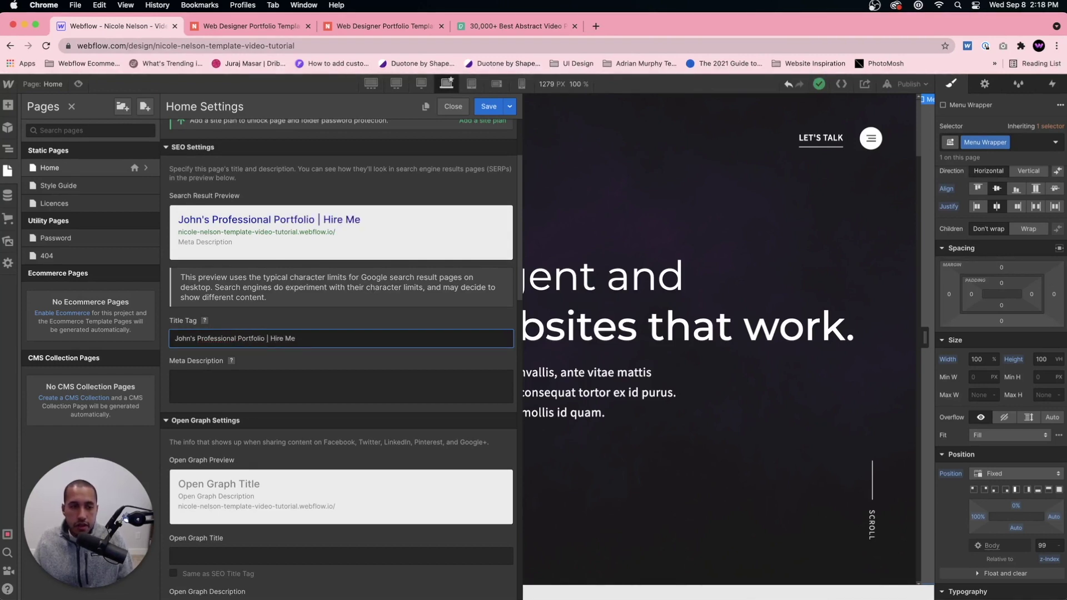
Enter "Professional web design services in the Wisconsin area." as the Home page's meta description and save the page settings.
{"action": "left_click", "coordinate": [187, 380]}
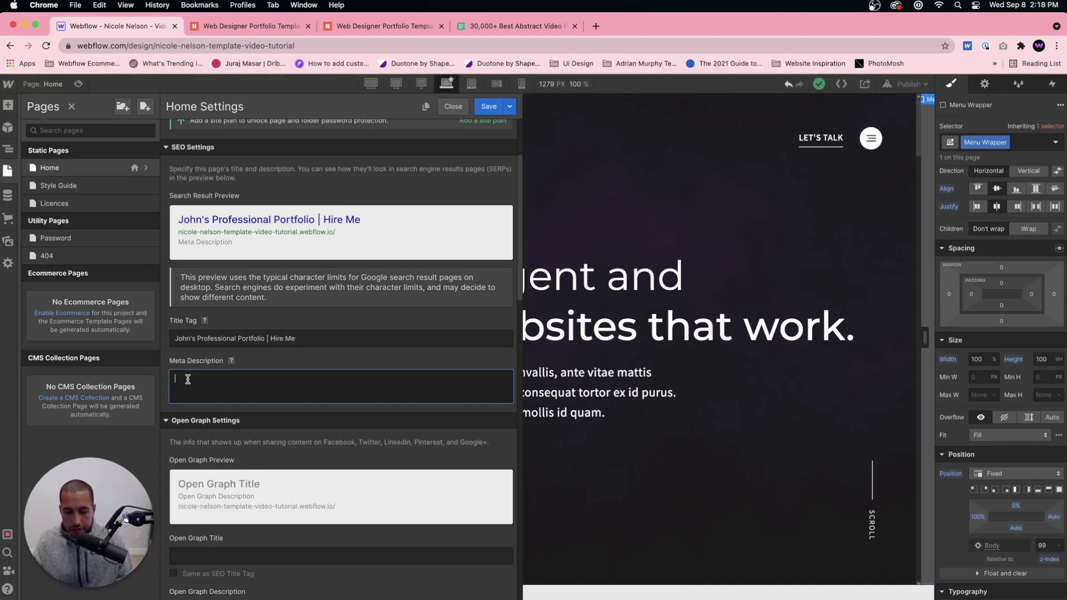
{"action": "type", "text": "Professional web design s"}
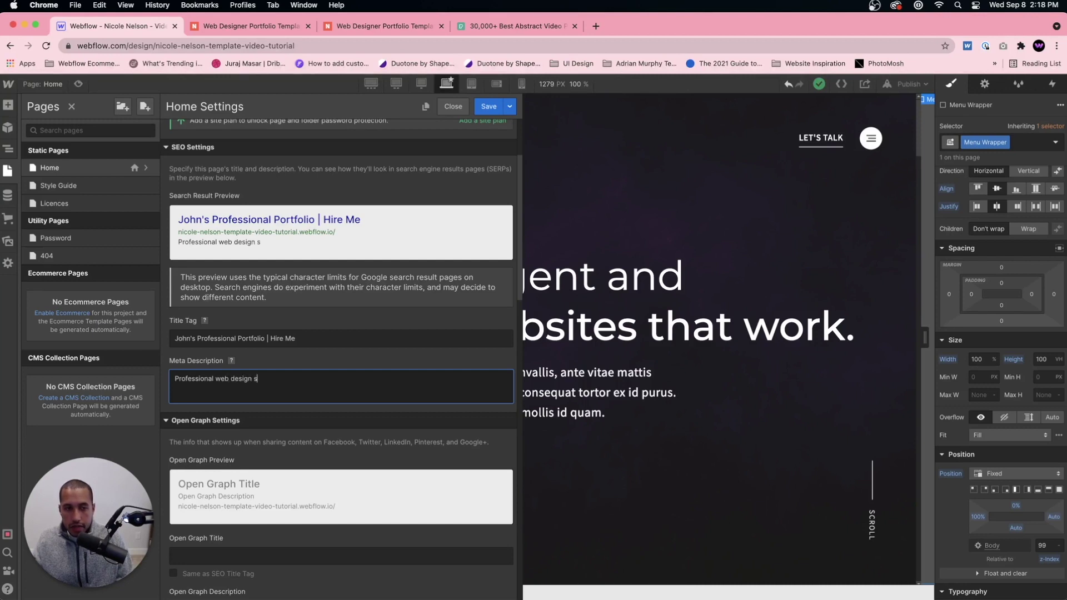
{"action": "type", "text": "ervices in your area"}
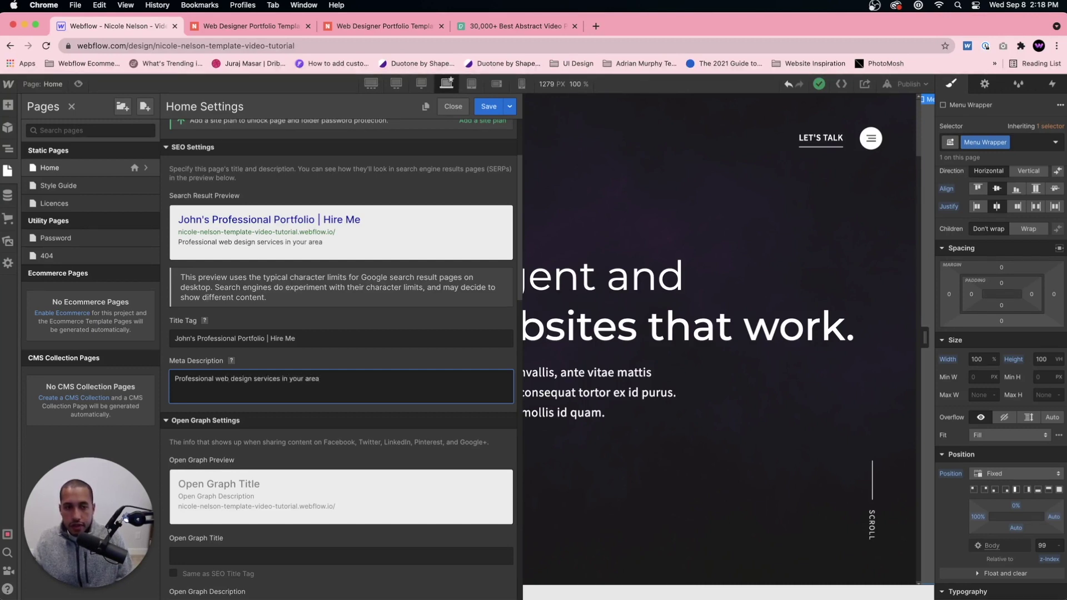
{"action": "type", "text": "o"}
{"action": "key", "text": "BackSpace"}
{"action": "key", "text": "BackSpace"}
{"action": "type", "text": "th"}
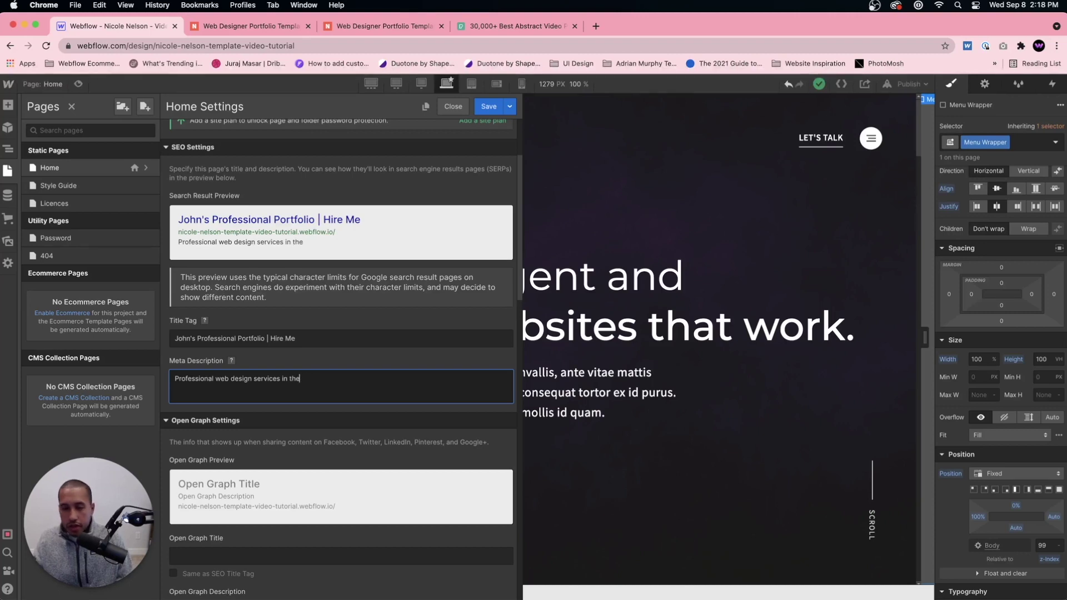
{"action": "type", "text": "e Wisconsin area."}
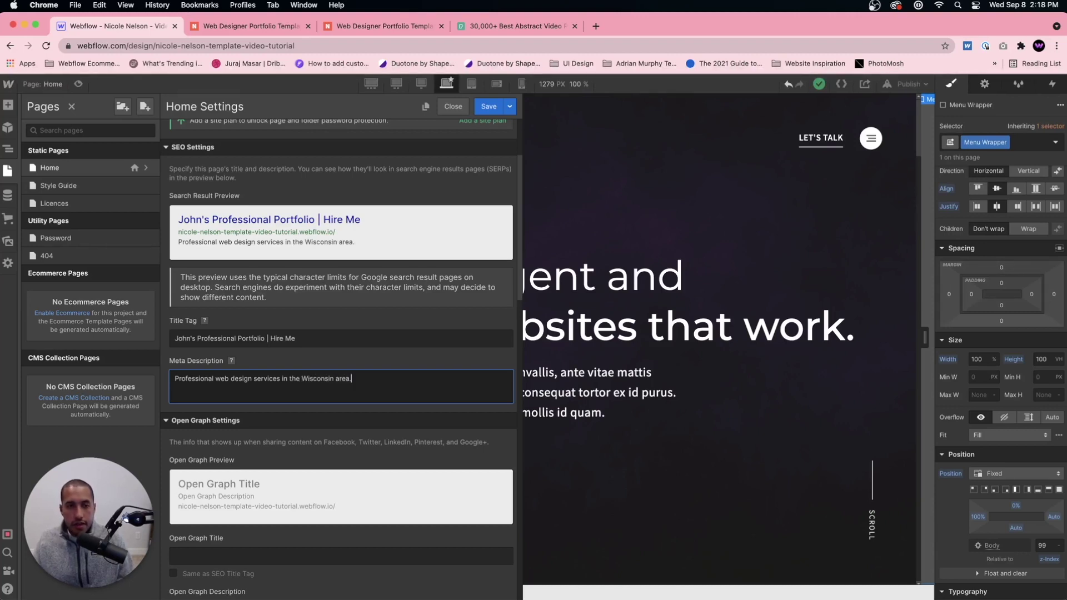
{"action": "left_click", "coordinate": [490, 106]}
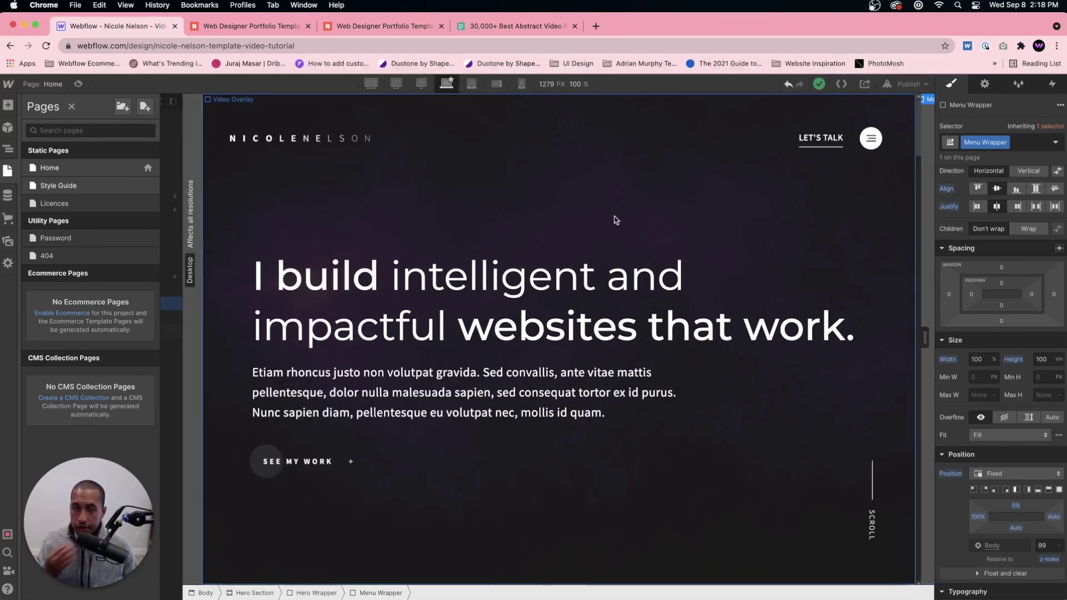
Open the project settings and review the general options, including the favicon, webclip, localization and website password sections.
{"action": "mouse_move", "coordinate": [8, 85]}
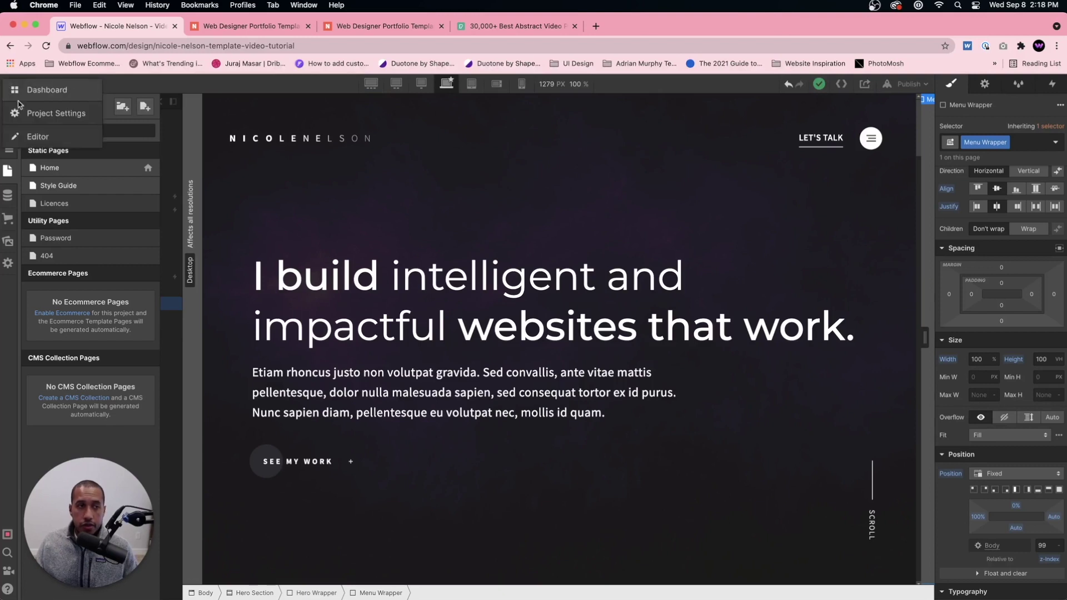
{"action": "left_click", "coordinate": [31, 114]}
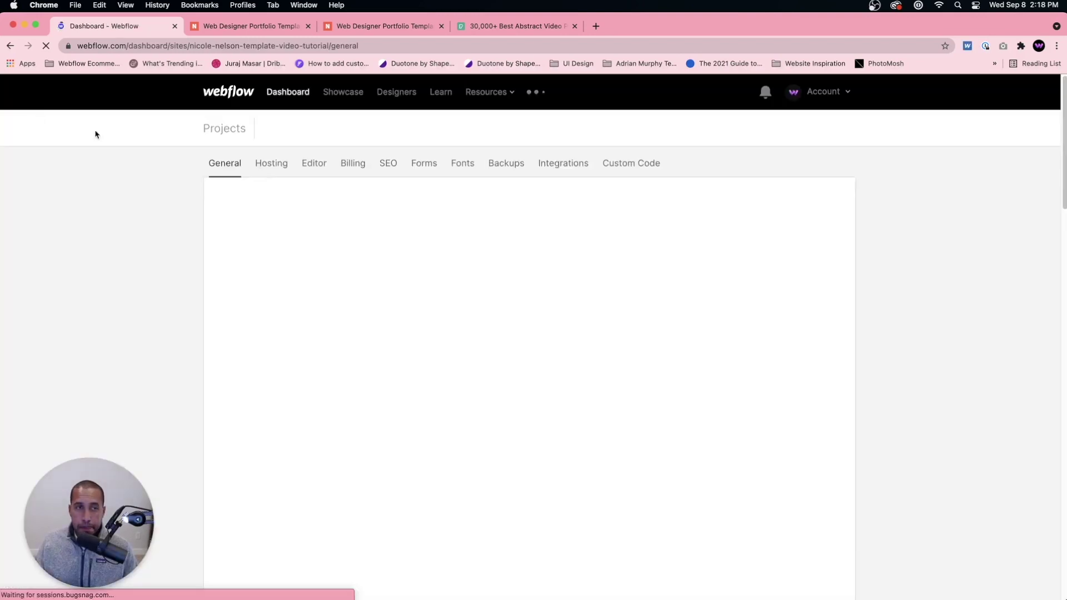
{"action": "scroll", "coordinate": [362, 314], "scroll_direction": "down", "scroll_amount": 3}
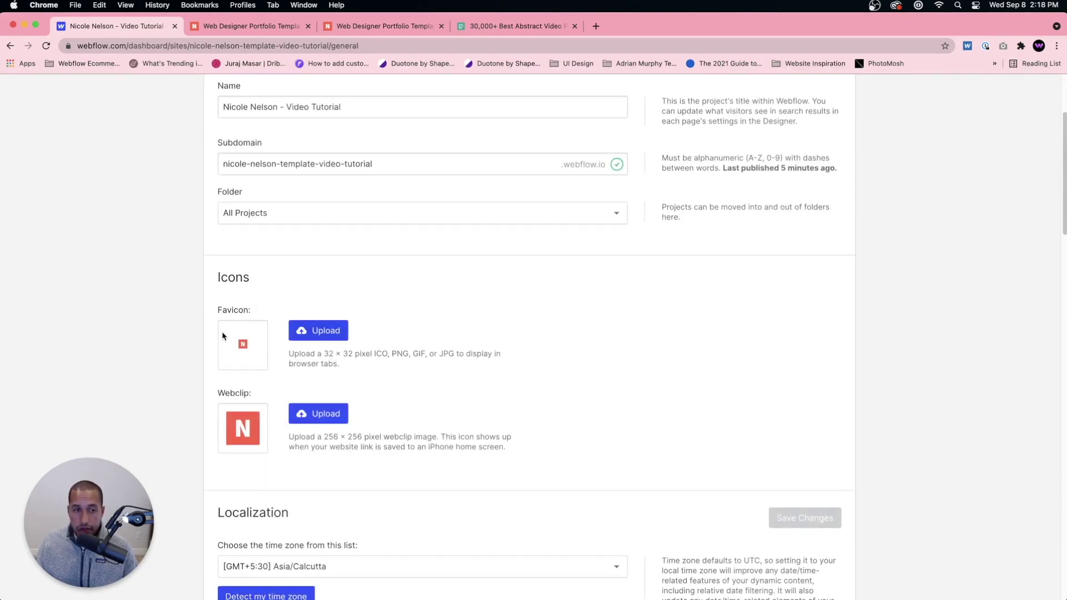
{"action": "scroll", "coordinate": [293, 393], "scroll_direction": "down", "scroll_amount": 5}
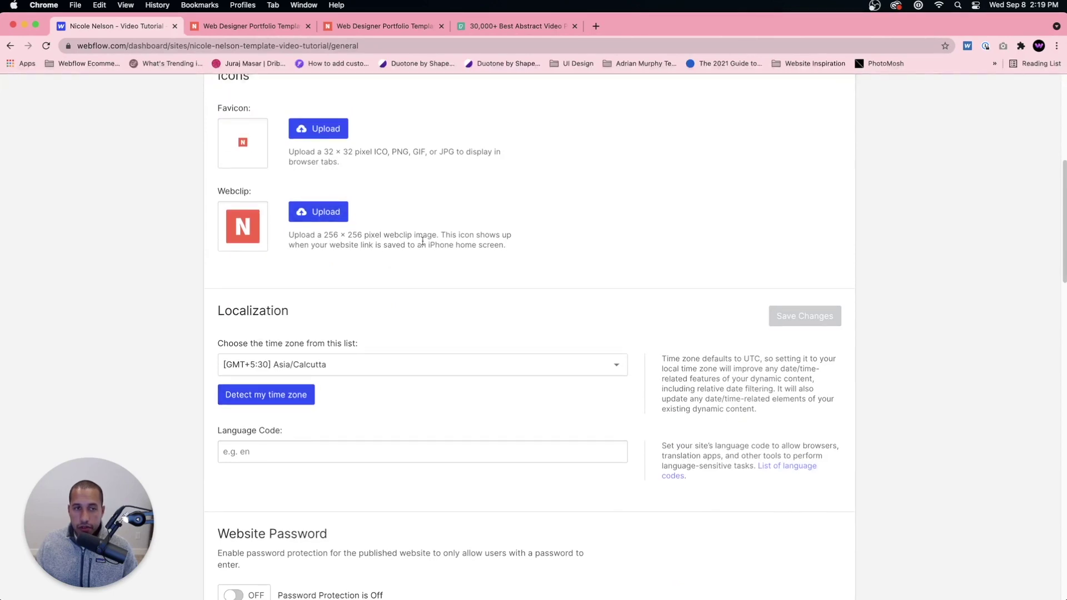
{"action": "scroll", "coordinate": [231, 163], "scroll_direction": "up", "scroll_amount": 3}
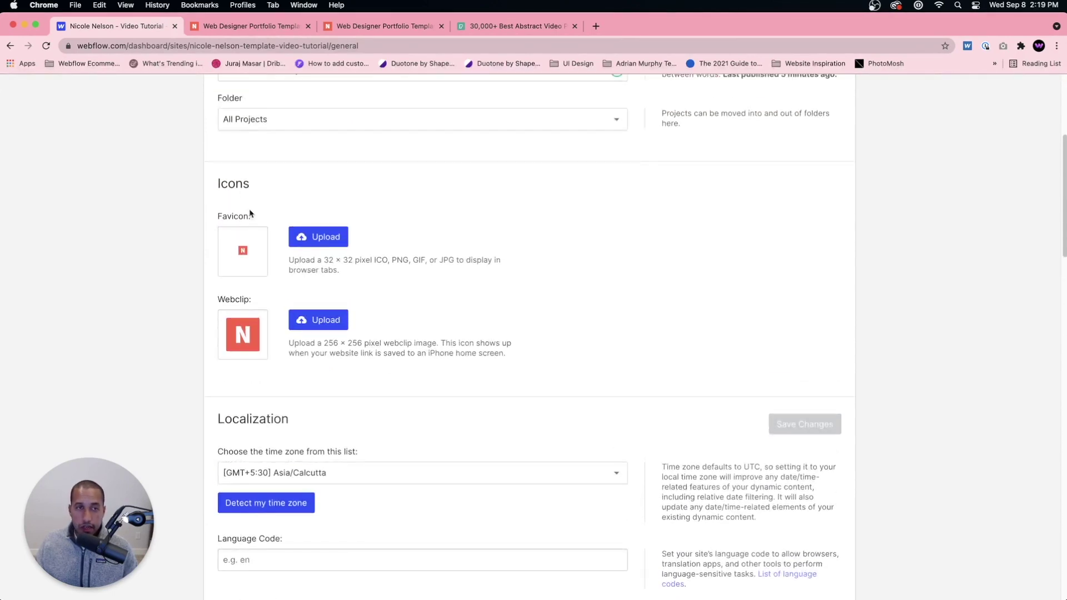
{"action": "scroll", "coordinate": [245, 317], "scroll_direction": "down", "scroll_amount": 15}
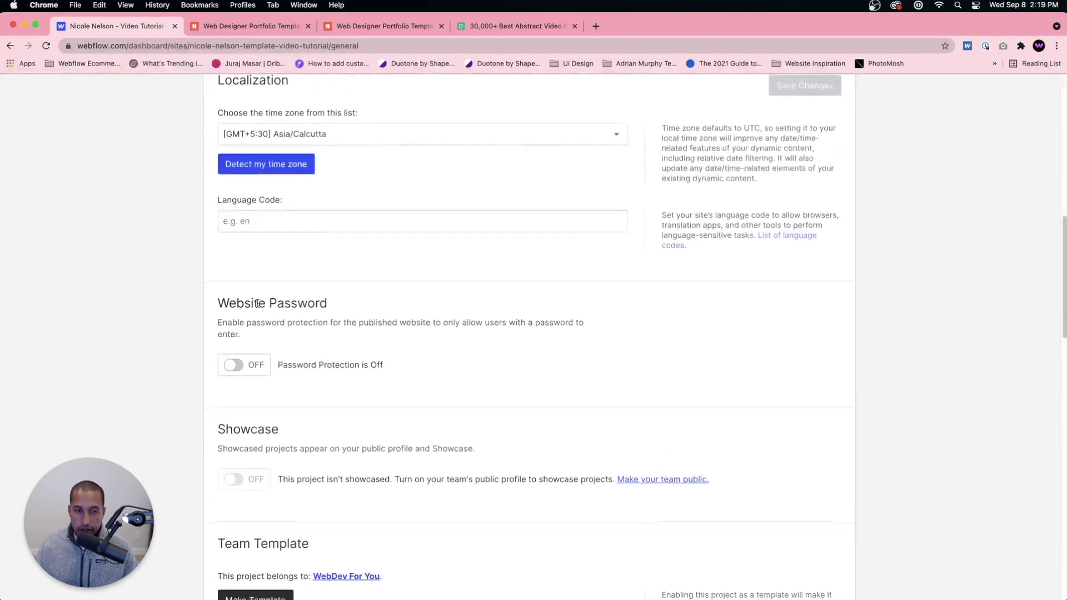
{"action": "scroll", "coordinate": [255, 303], "scroll_direction": "up", "scroll_amount": 15}
{"action": "scroll", "coordinate": [258, 304], "scroll_direction": "up", "scroll_amount": 5}
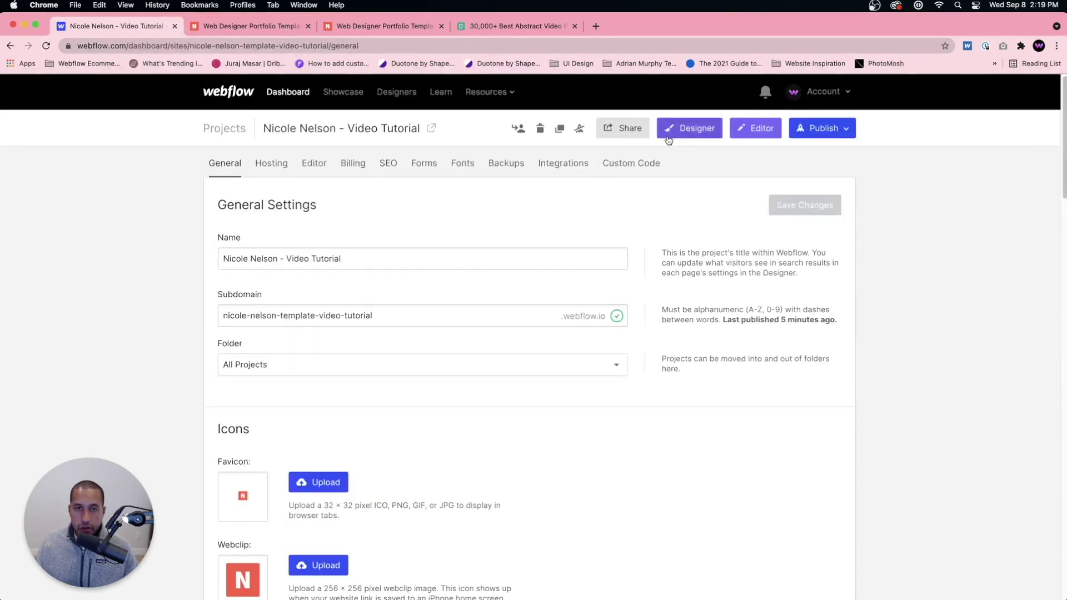
Return to the Designer and inspect the header logo's image settings and the Logo Link Block's link settings.
{"action": "left_click", "coordinate": [702, 133]}
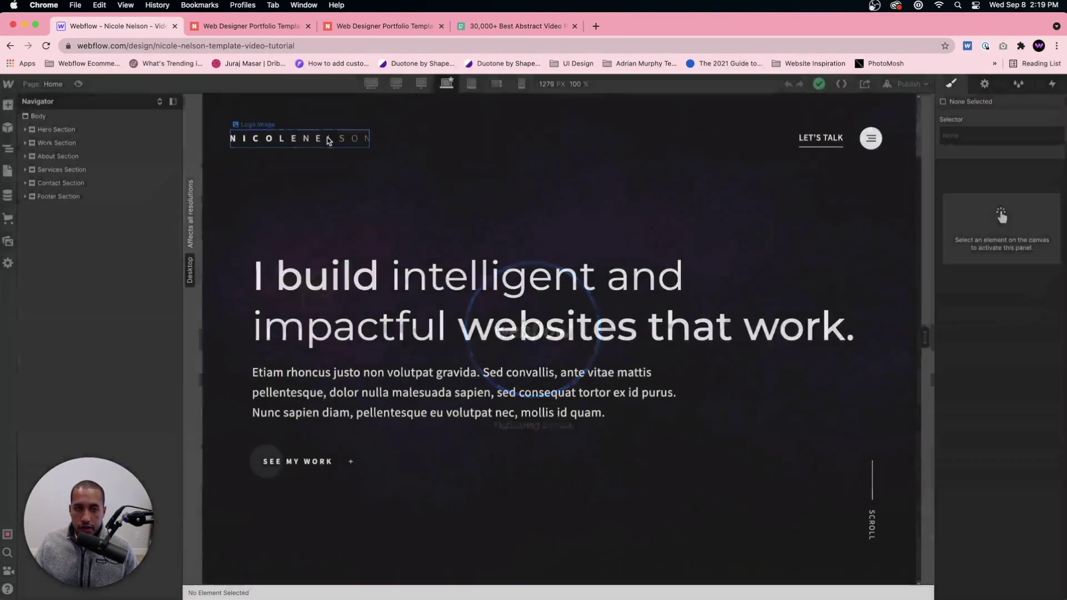
{"action": "left_click", "coordinate": [325, 144]}
{"action": "left_click", "coordinate": [283, 125]}
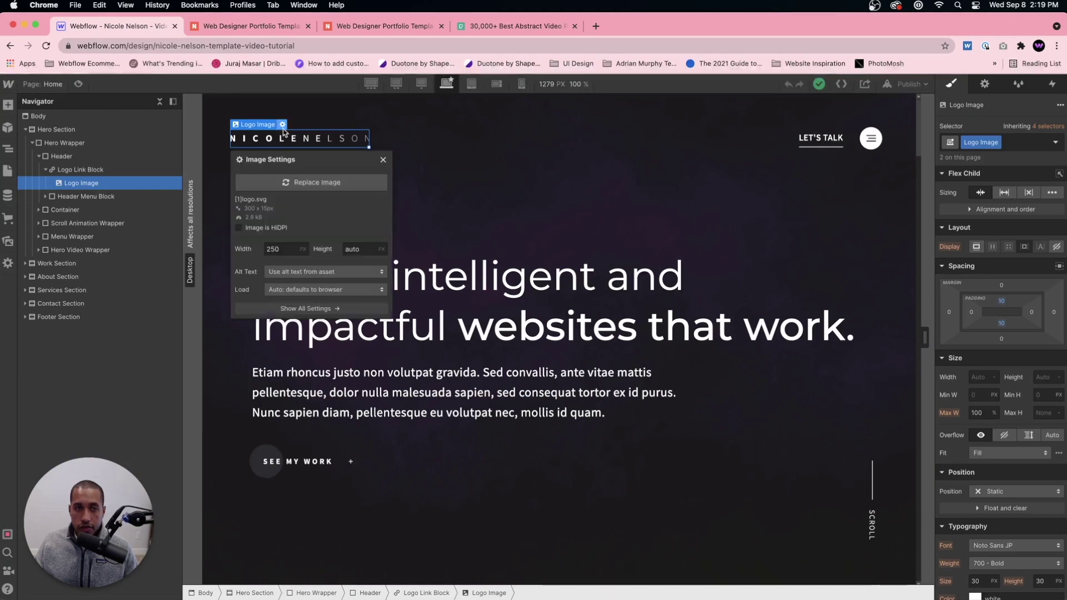
{"action": "left_click", "coordinate": [70, 171]}
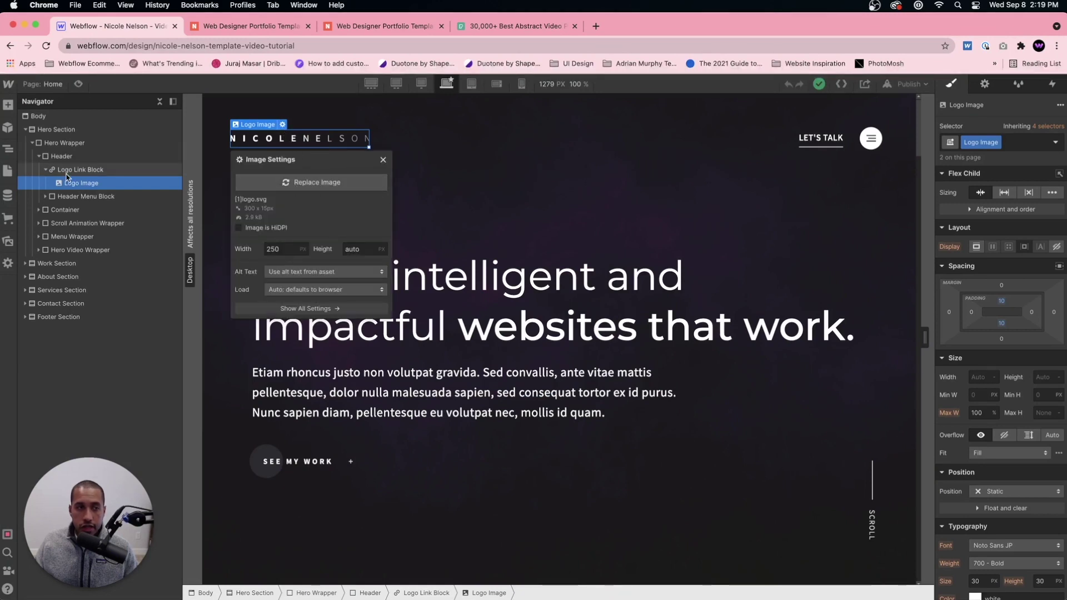
{"action": "key", "text": "d"}
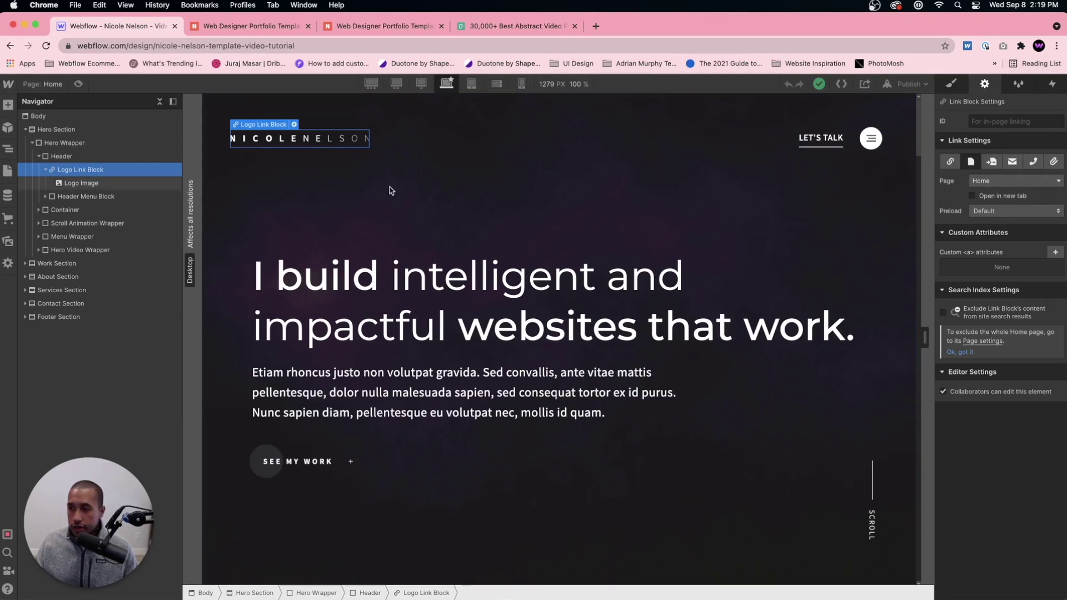
{"action": "left_click", "coordinate": [424, 299]}
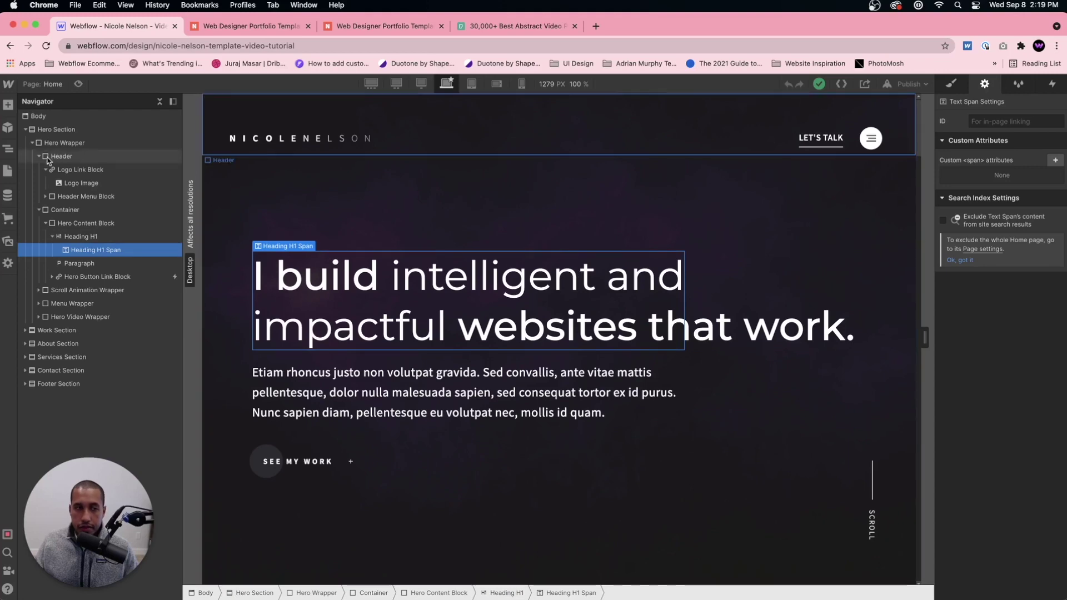
Review the Home page's Open Graph title, description, image URL and site search settings, and return to the canvas.
{"action": "left_click", "coordinate": [8, 171]}
{"action": "left_click", "coordinate": [148, 168]}
{"action": "scroll", "coordinate": [328, 328], "scroll_direction": "down", "scroll_amount": 10}
{"action": "scroll", "coordinate": [278, 333], "scroll_direction": "up", "scroll_amount": 5}
{"action": "left_click", "coordinate": [243, 328]}
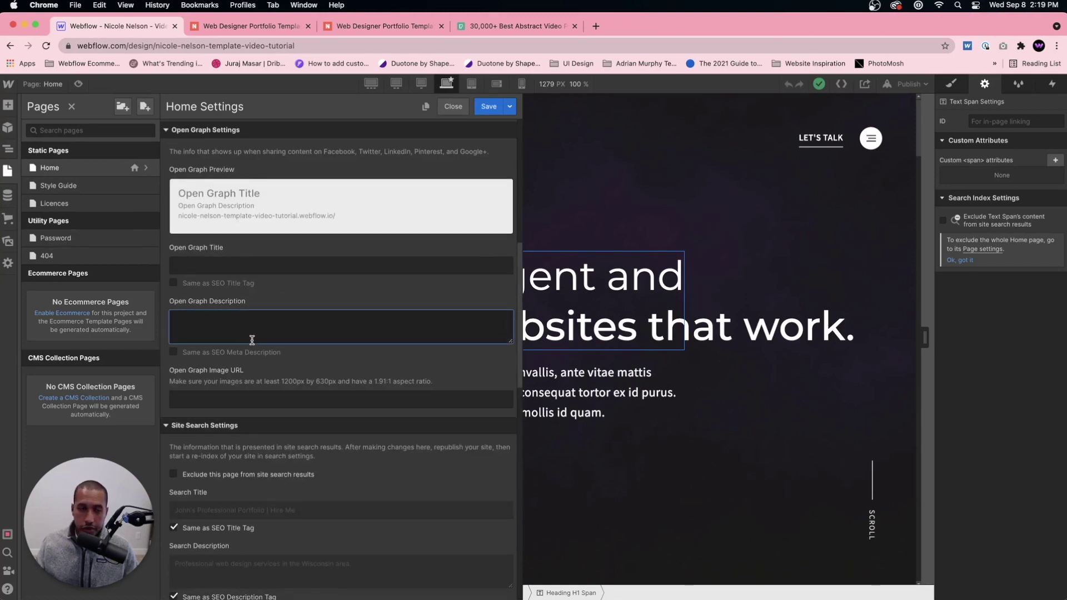
{"action": "left_click", "coordinate": [273, 394]}
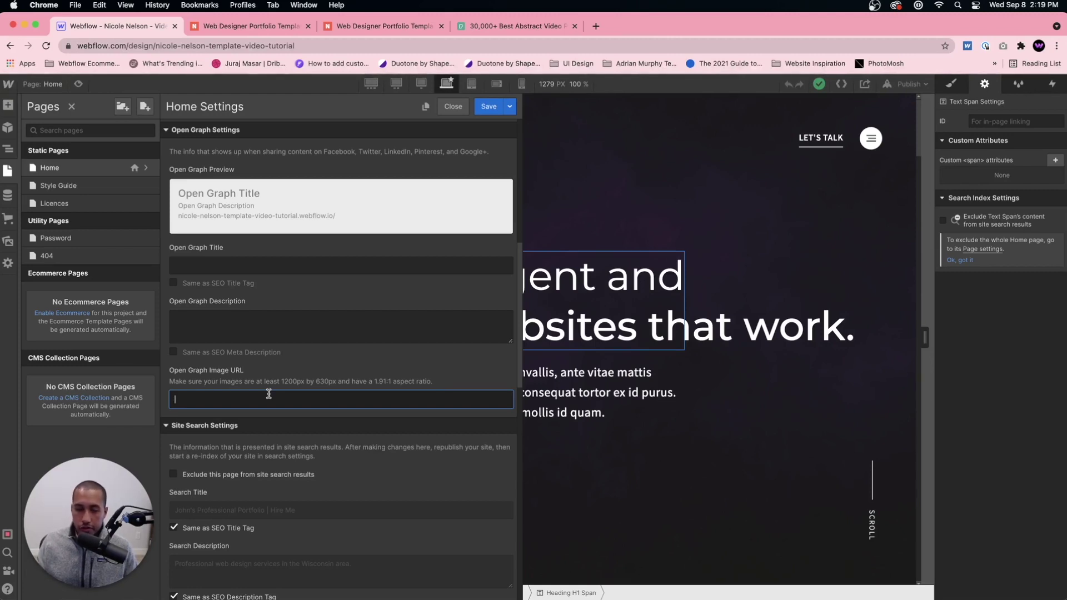
{"action": "scroll", "coordinate": [262, 403], "scroll_direction": "down", "scroll_amount": 10}
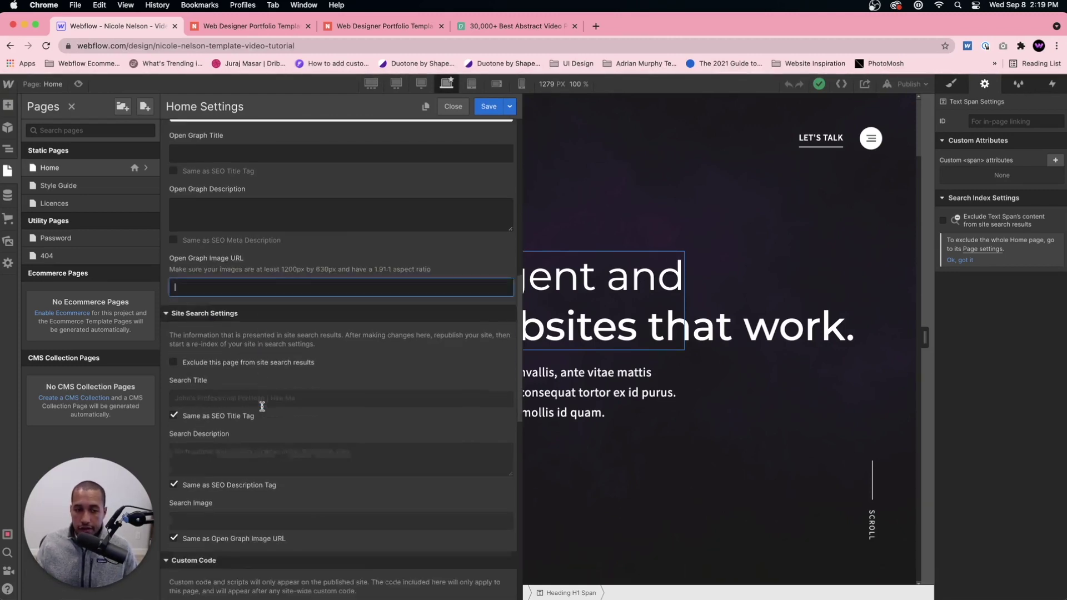
{"action": "left_click", "coordinate": [621, 362]}
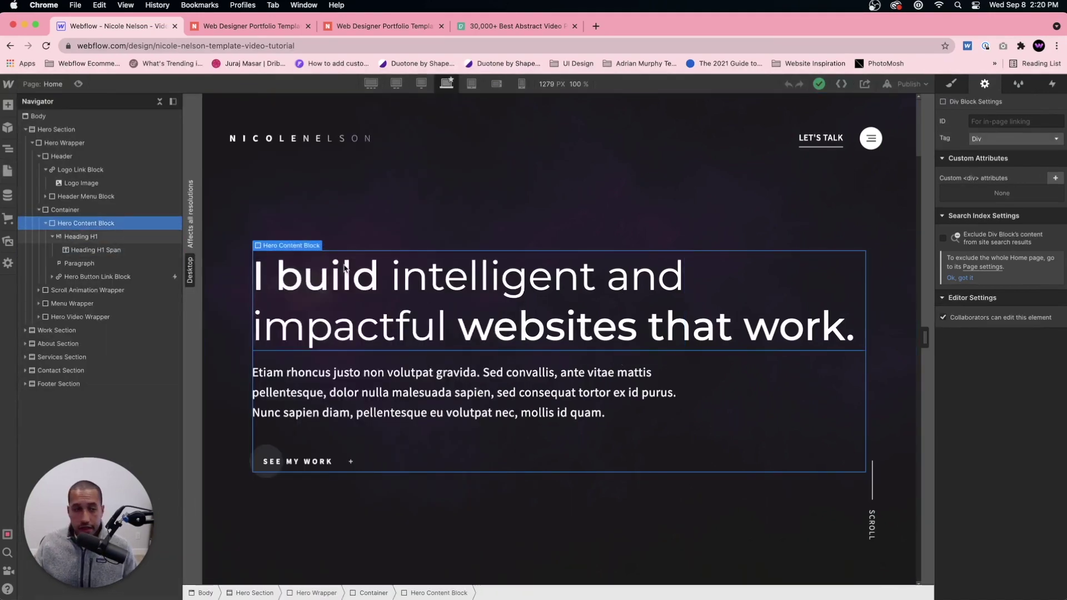
Switch to the Google Slides presentation and advance to the Style Guide and PDF Documentation slide.
{"action": "left_click", "coordinate": [303, 5]}
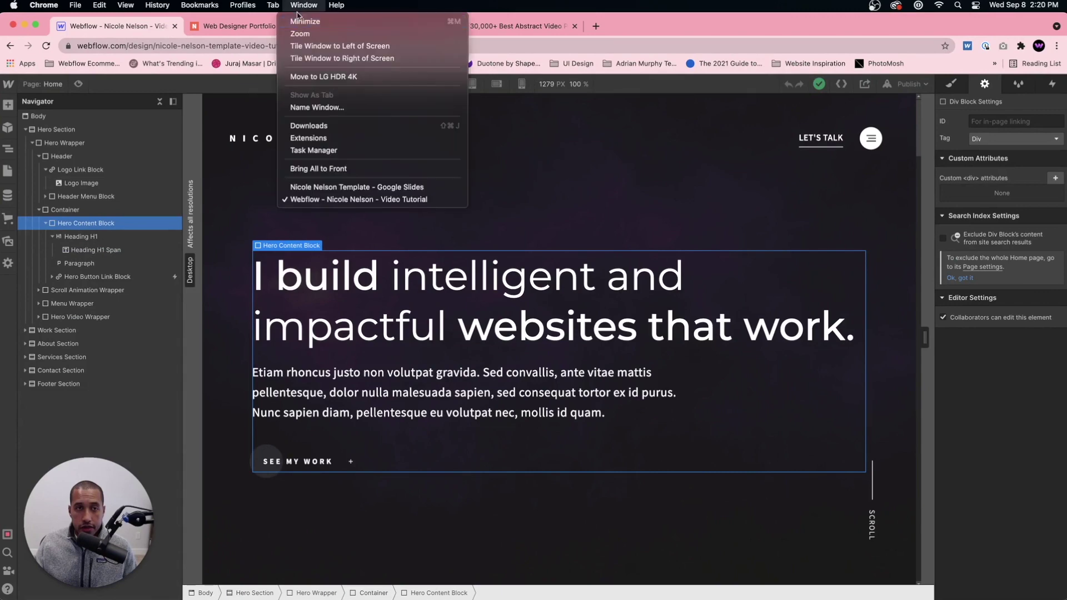
{"action": "left_click", "coordinate": [503, 231]}
{"action": "key", "text": "Right"}
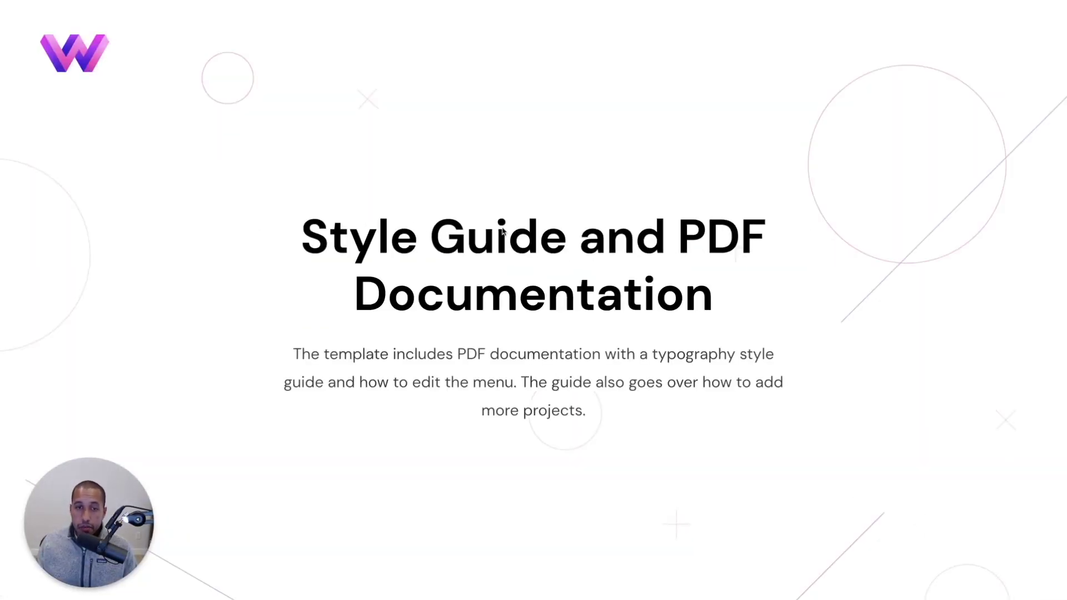
Exit the full-screen slideshow, start presenting again and advance to the Interactions slide.
{"action": "mouse_move", "coordinate": [375, 3]}
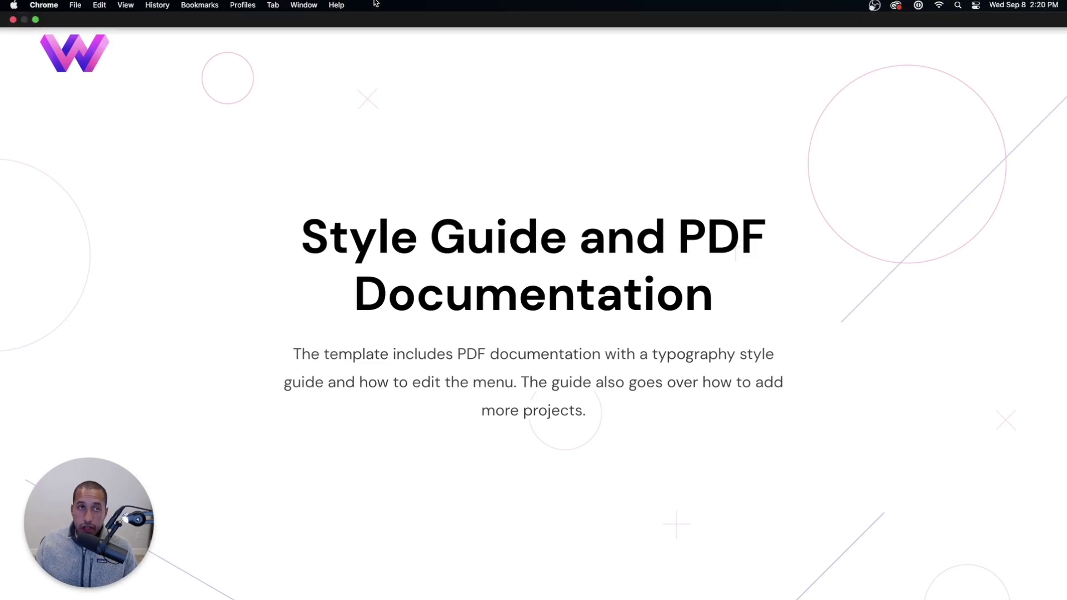
{"action": "left_click", "coordinate": [36, 20]}
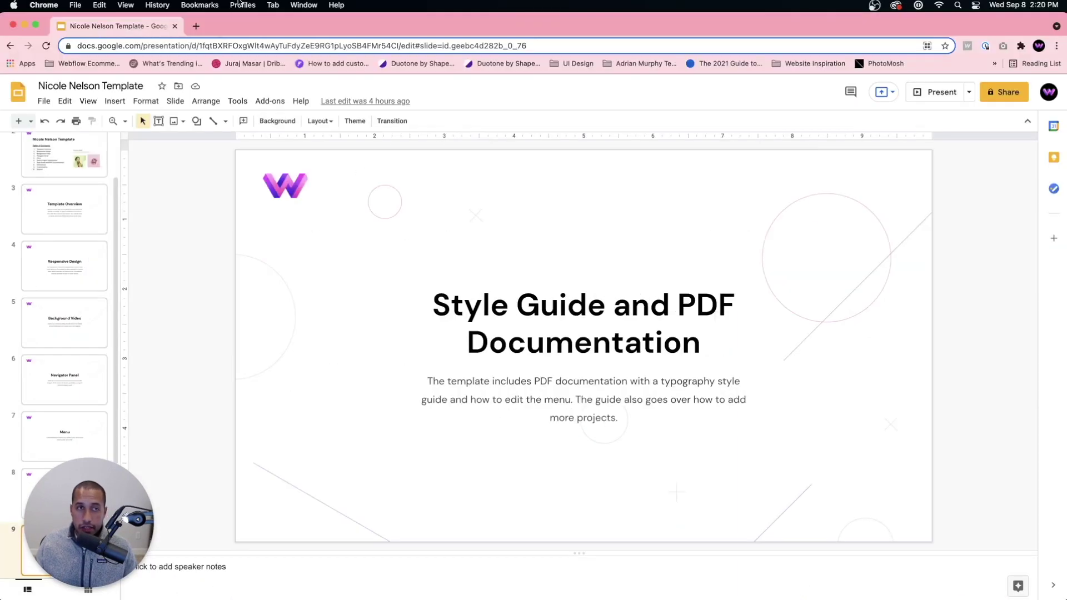
{"action": "left_click", "coordinate": [918, 93]}
{"action": "key", "text": "Right"}
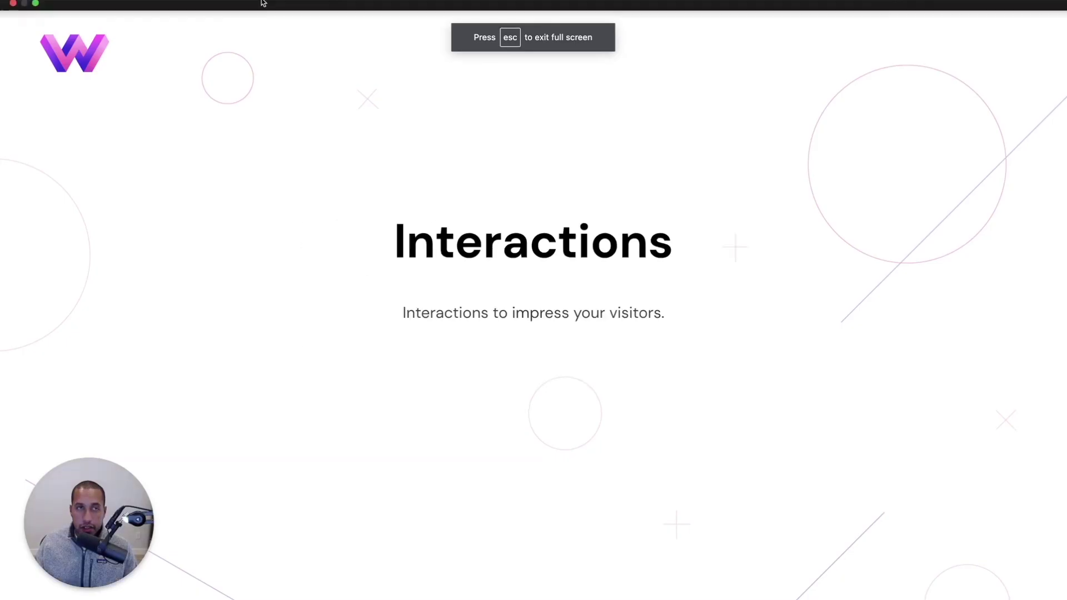
Switch back to the Webflow window and open the template's Style Guide page.
{"action": "left_click", "coordinate": [290, 5]}
{"action": "left_click", "coordinate": [326, 202]}
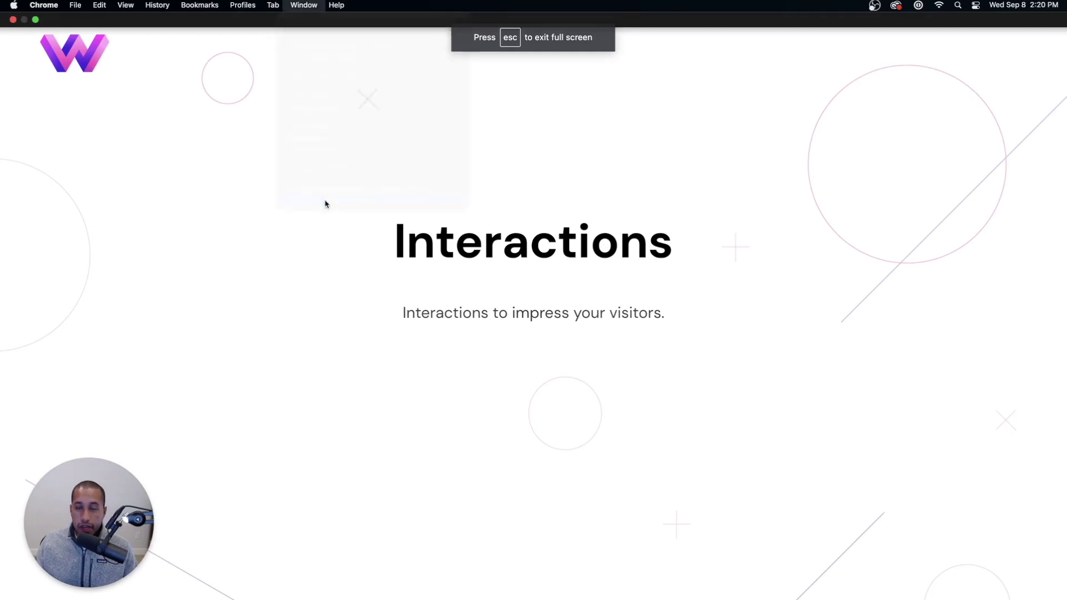
{"action": "key", "text": "p"}
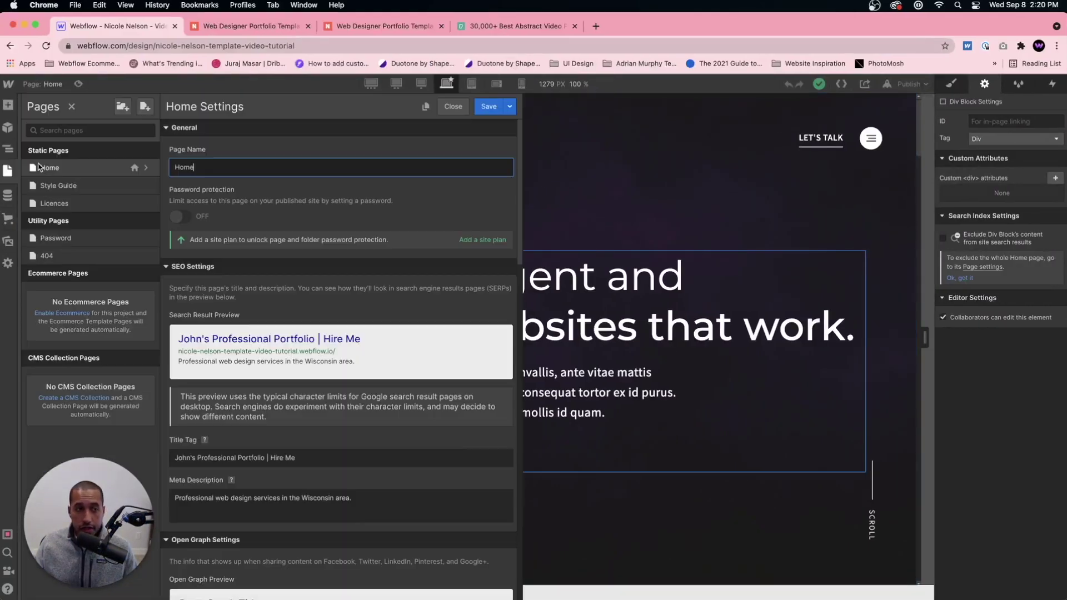
{"action": "left_click", "coordinate": [67, 185]}
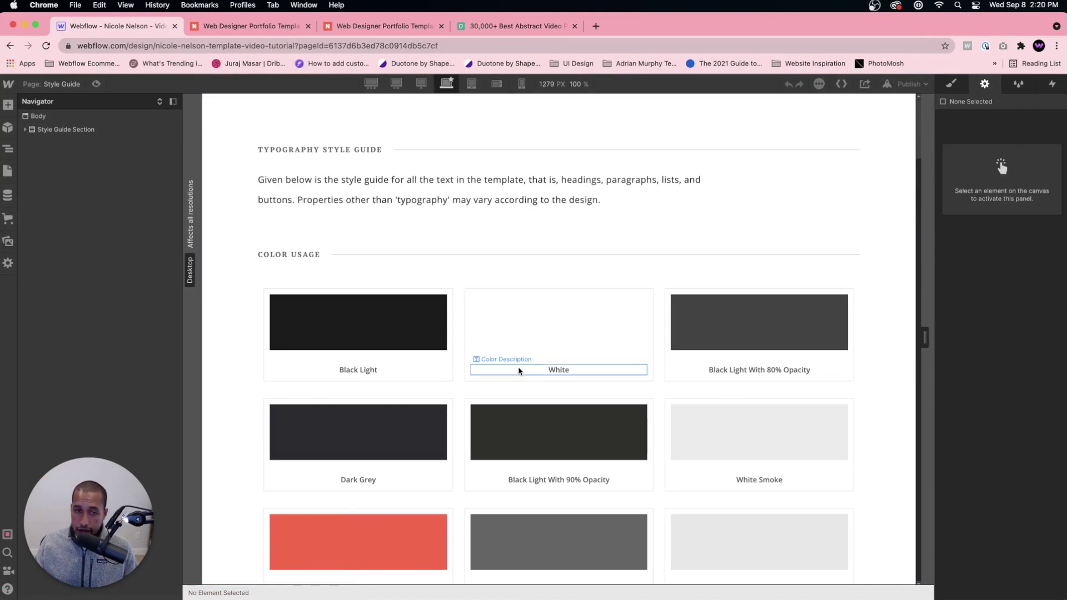
Change the global swatch behind the Orange Red block in Color Usage to blue, #4a27e2, and save it.
{"action": "scroll", "coordinate": [517, 385], "scroll_direction": "down", "scroll_amount": 2}
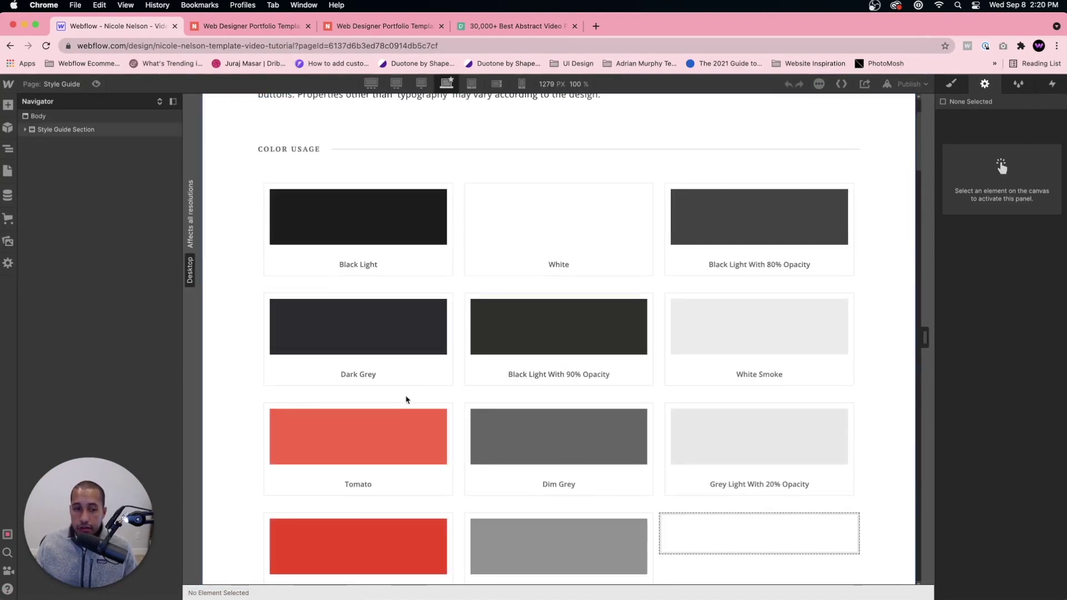
{"action": "left_click", "coordinate": [392, 458]}
{"action": "left_click", "coordinate": [382, 529]}
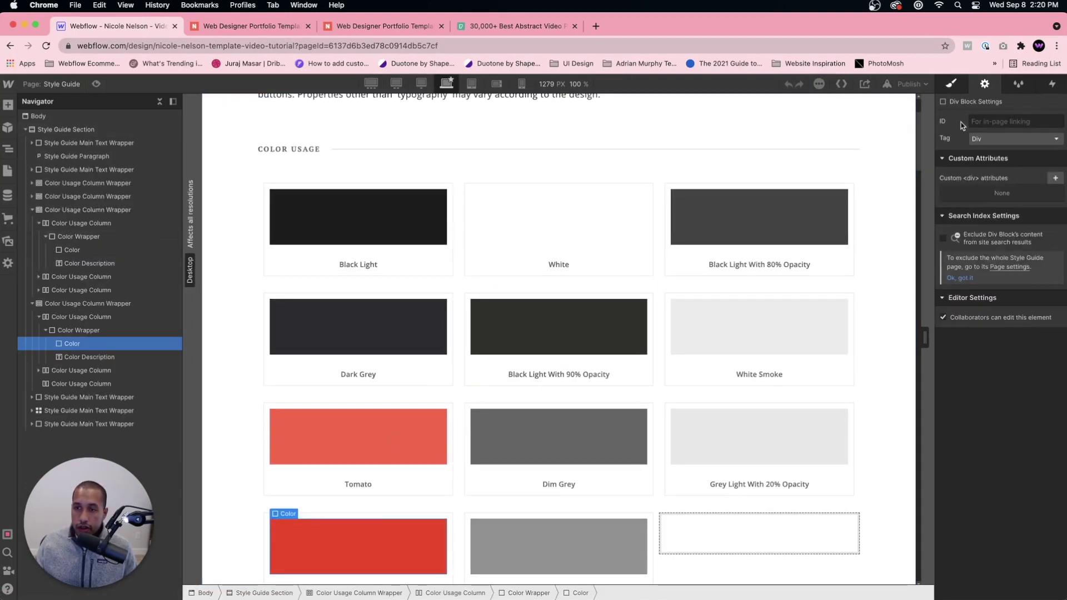
{"action": "key", "text": "s"}
{"action": "scroll", "coordinate": [995, 333], "scroll_direction": "down", "scroll_amount": 5}
{"action": "left_click", "coordinate": [974, 305]}
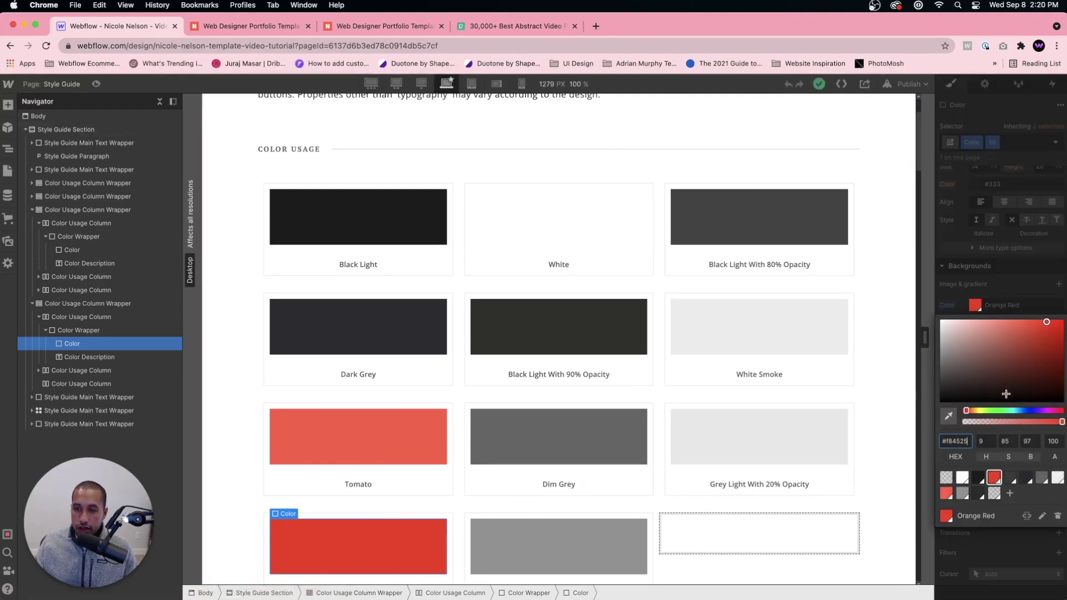
{"action": "left_click_drag", "start_coordinate": [1027, 411], "coordinate": [1030, 411]}
{"action": "left_click", "coordinate": [995, 484]}
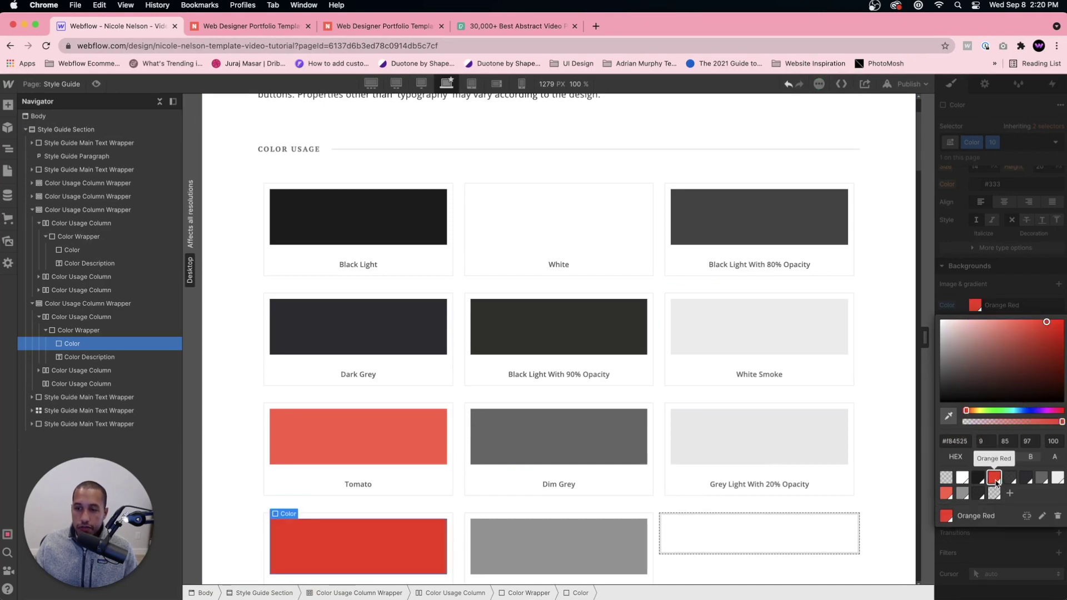
{"action": "left_click", "coordinate": [1041, 515]}
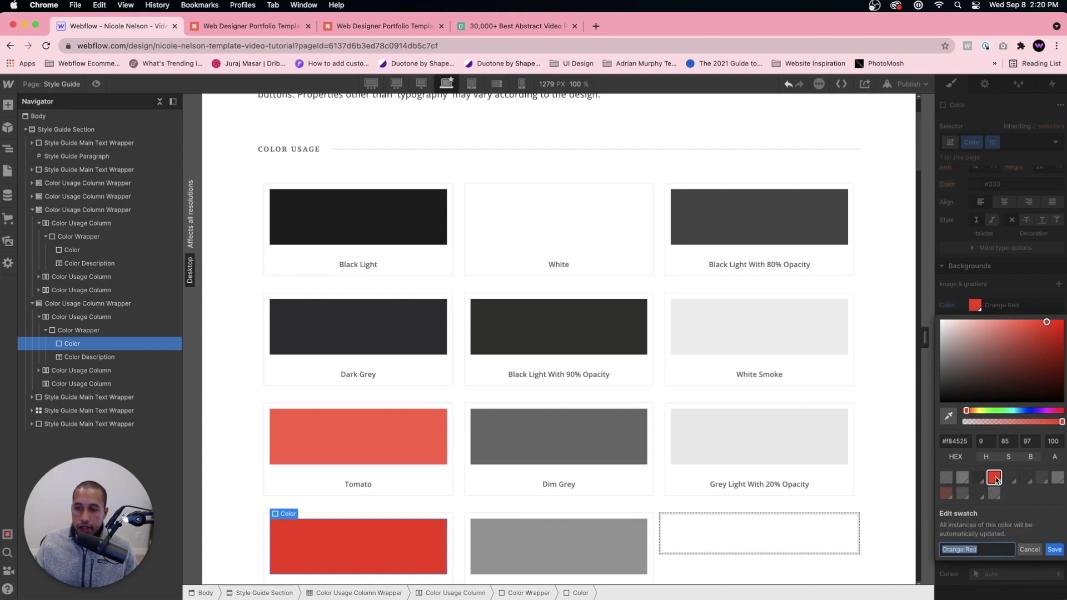
{"action": "left_click", "coordinate": [1031, 385]}
{"action": "left_click_drag", "start_coordinate": [1018, 412], "coordinate": [1033, 412]}
{"action": "left_click", "coordinate": [1037, 337]}
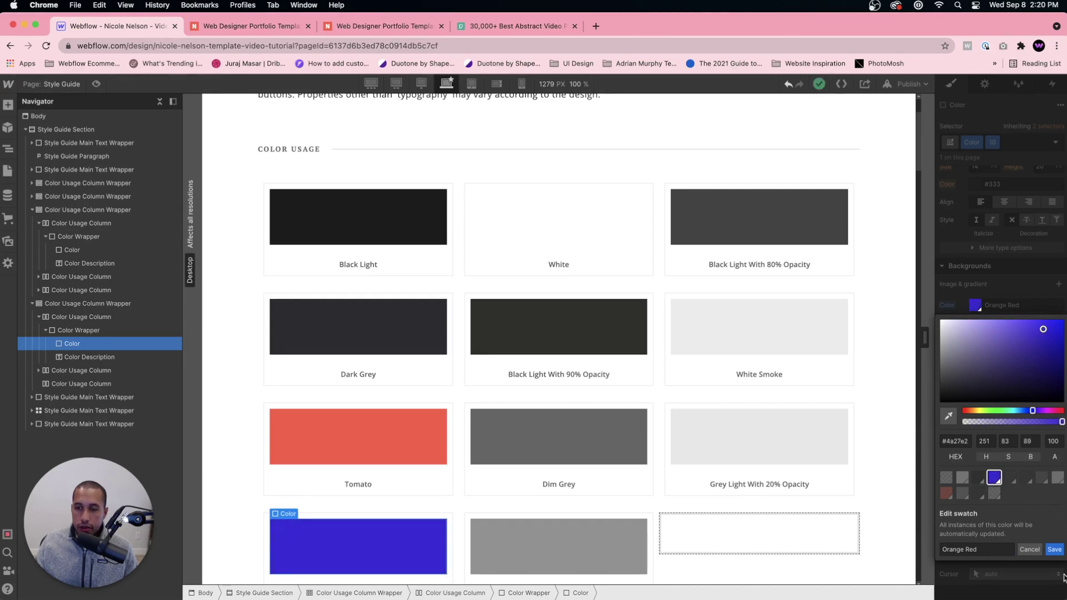
{"action": "left_click", "coordinate": [1055, 549]}
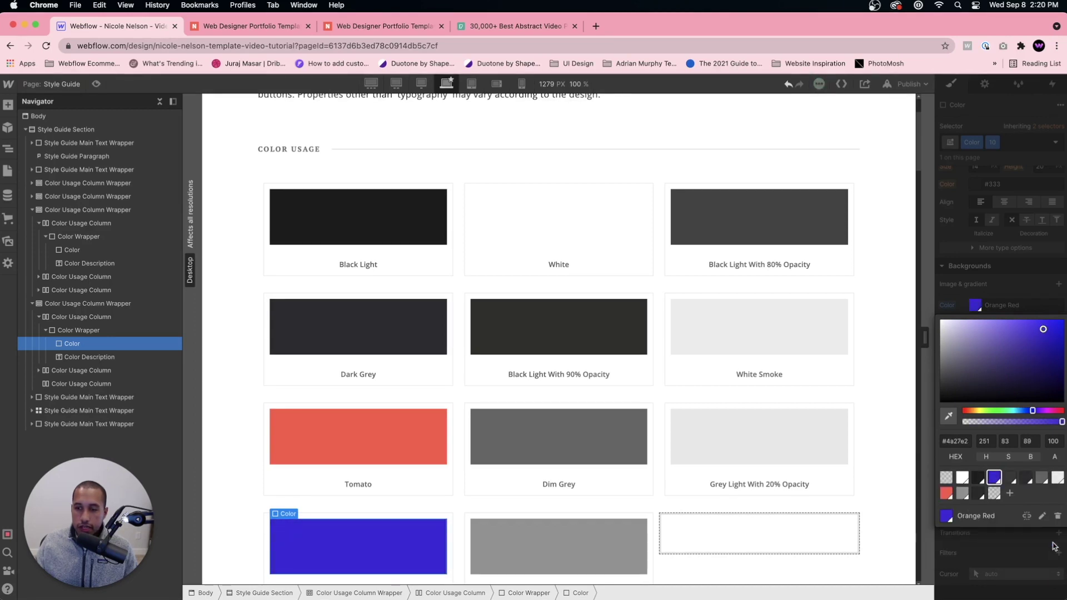
Rename the Orange Red swatch as Blue and save the new name.
{"action": "double_click", "coordinate": [986, 518]}
{"action": "type", "text": "Bl"}
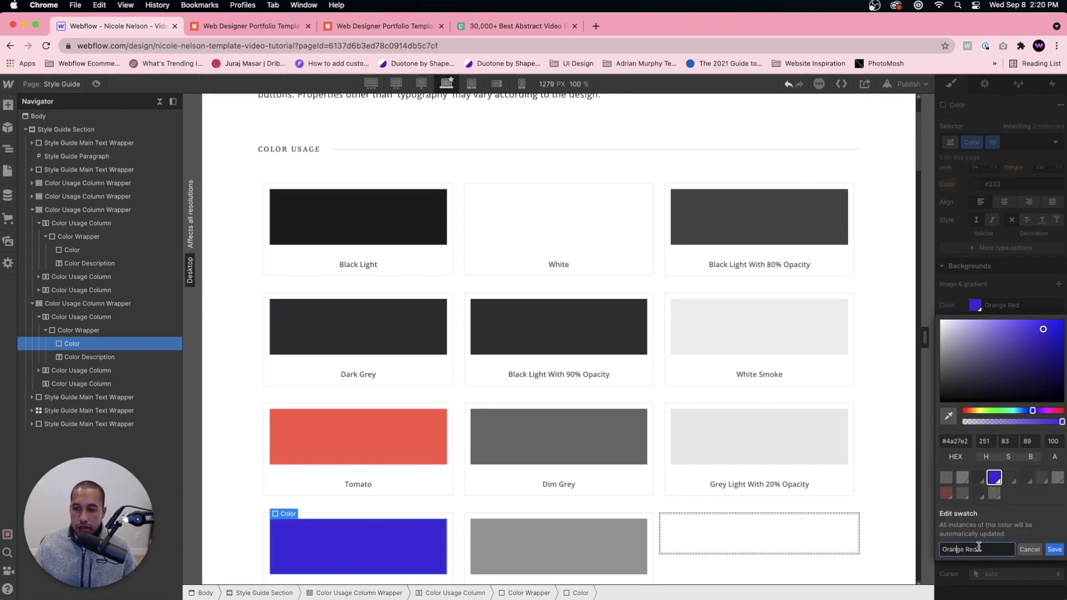
{"action": "type", "text": "ue"}
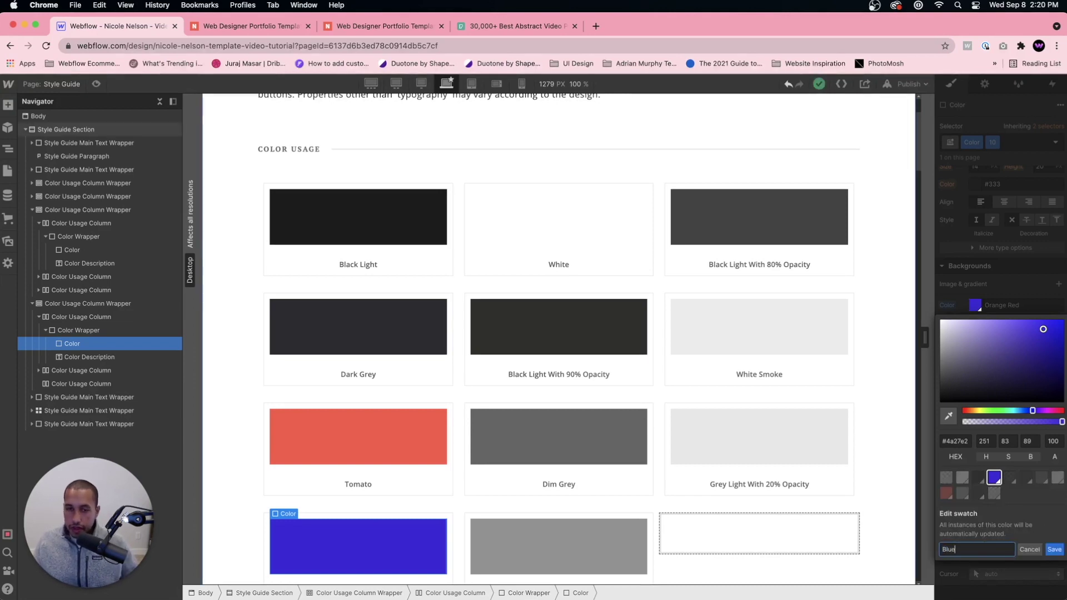
{"action": "key", "text": "Return"}
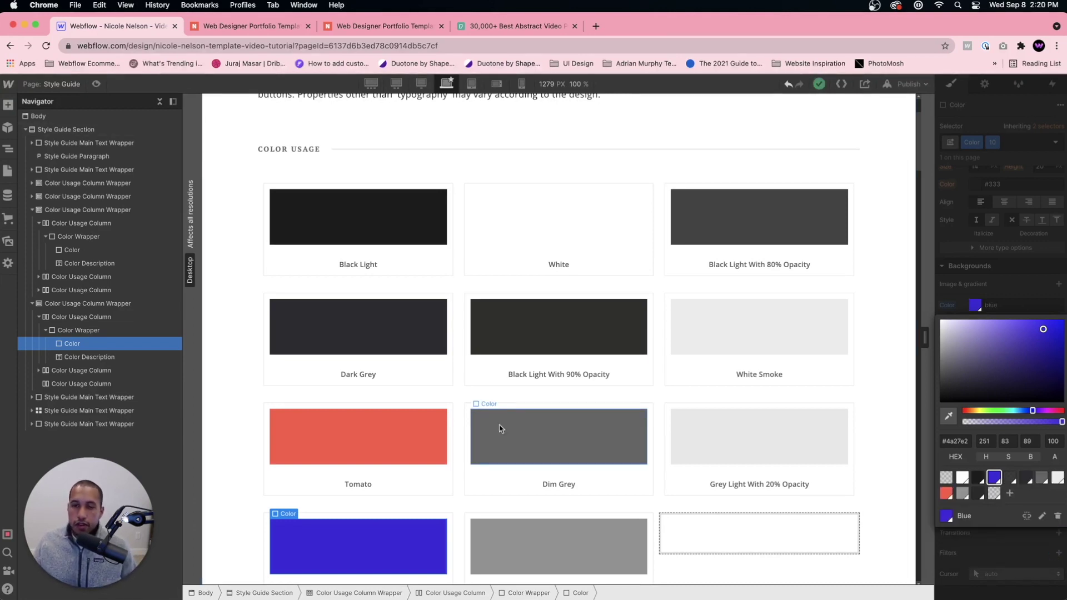
Open the Home page and select the About section's background block to check the swatch colour there.
{"action": "left_click", "coordinate": [235, 231]}
{"action": "left_click", "coordinate": [8, 170]}
{"action": "left_click", "coordinate": [48, 167]}
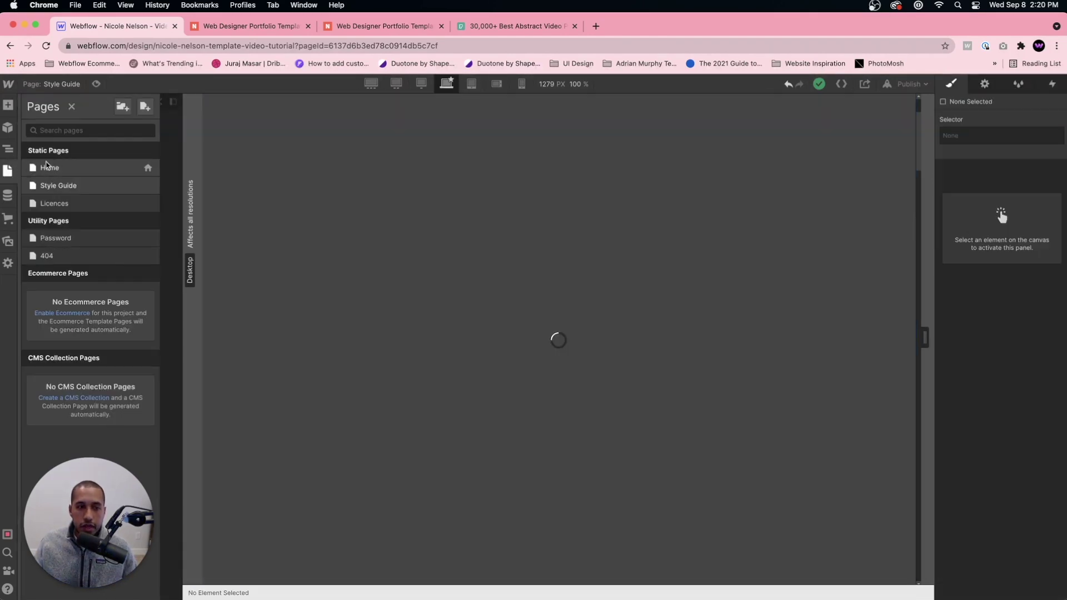
{"action": "scroll", "coordinate": [549, 406], "scroll_direction": "down", "scroll_amount": 10}
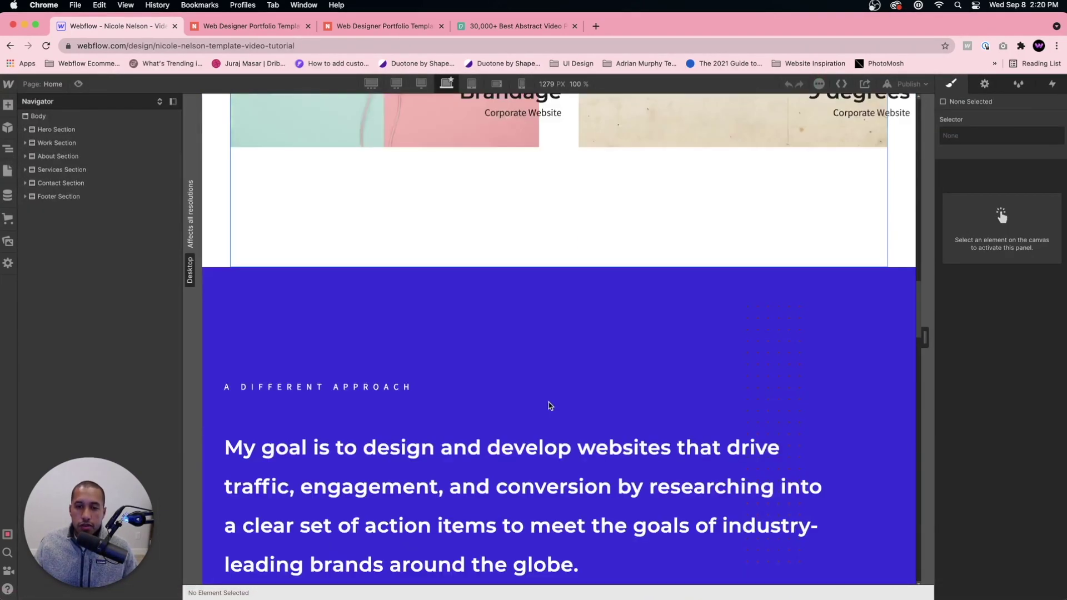
{"action": "scroll", "coordinate": [527, 223], "scroll_direction": "up", "scroll_amount": 1}
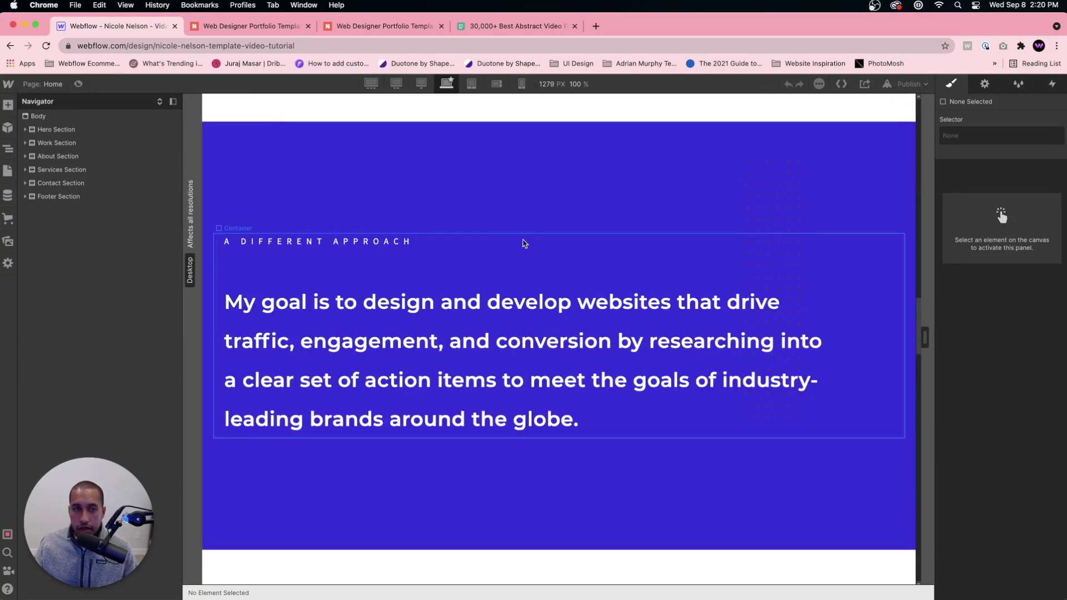
{"action": "left_click", "coordinate": [543, 160]}
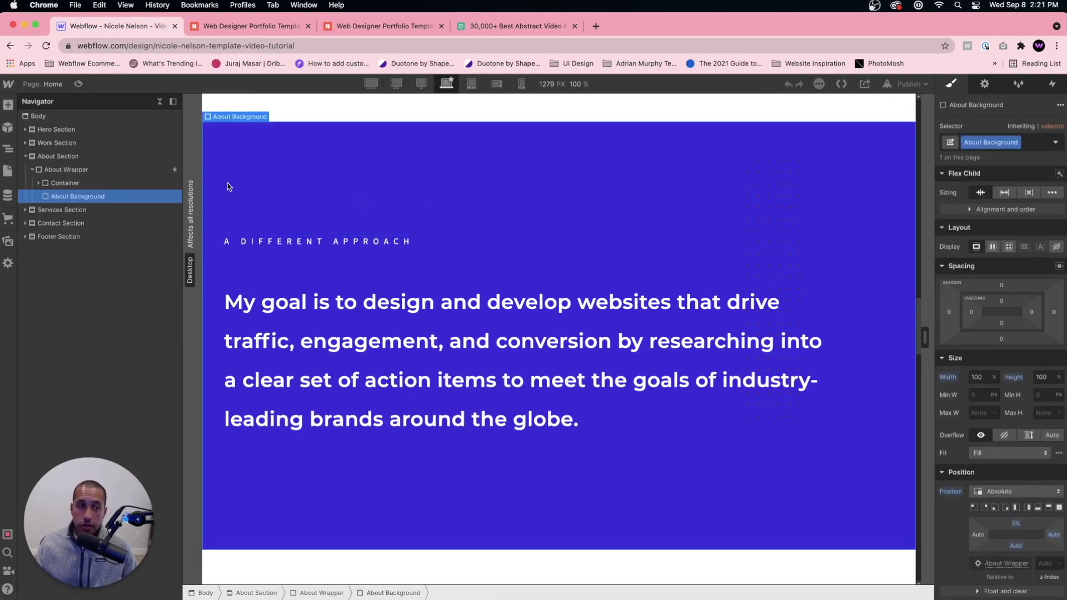
Return to the Style Guide page, inspect the Dim Grey block's background swatch in edit mode and cancel the edit.
{"action": "left_click", "coordinate": [7, 171]}
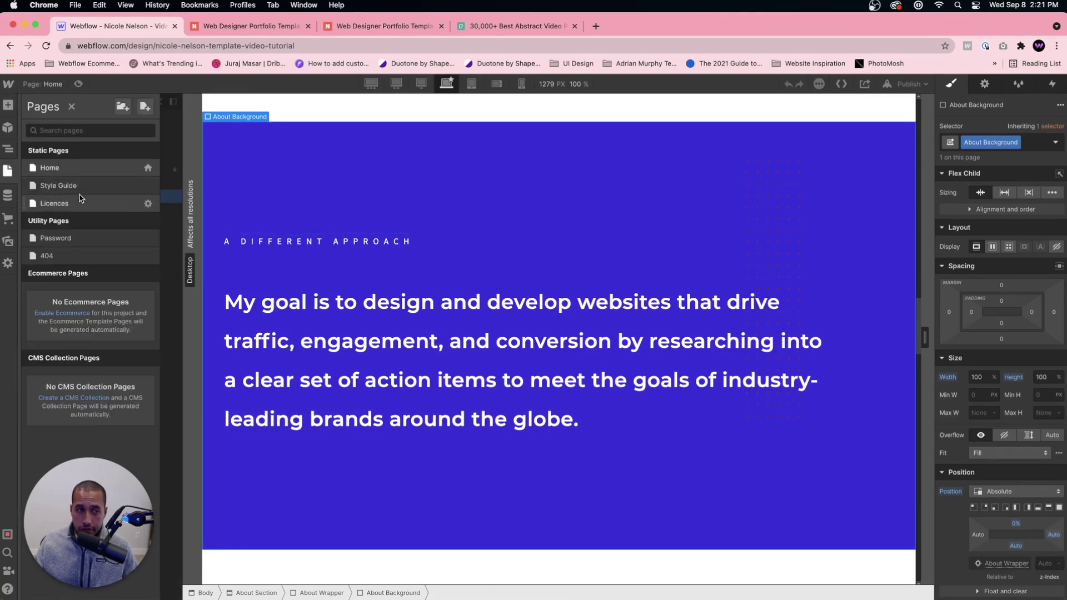
{"action": "left_click", "coordinate": [80, 187]}
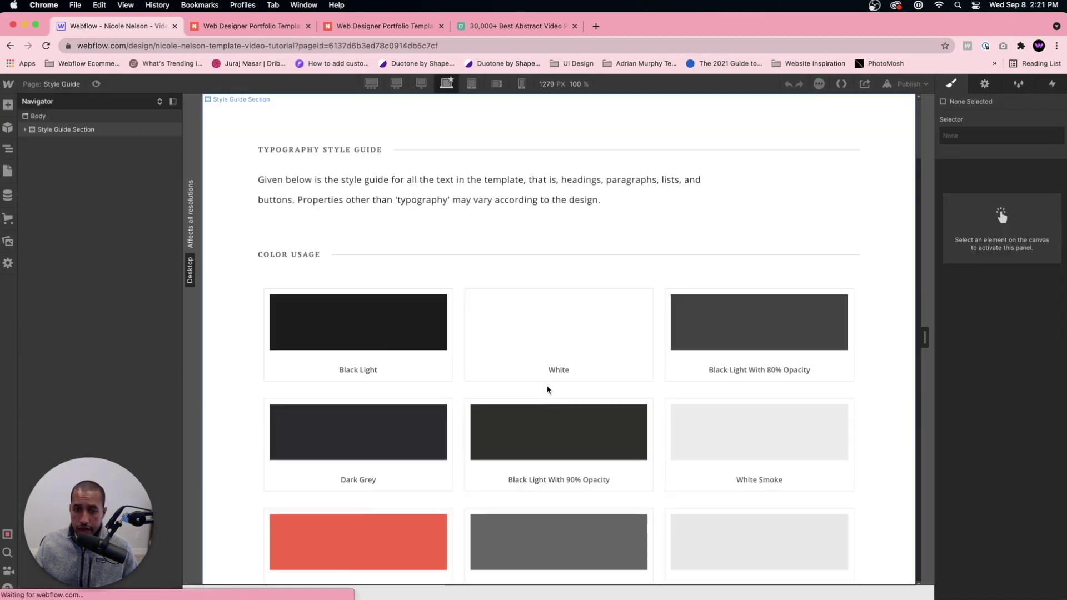
{"action": "scroll", "coordinate": [548, 388], "scroll_direction": "down", "scroll_amount": 5}
{"action": "left_click", "coordinate": [632, 336]}
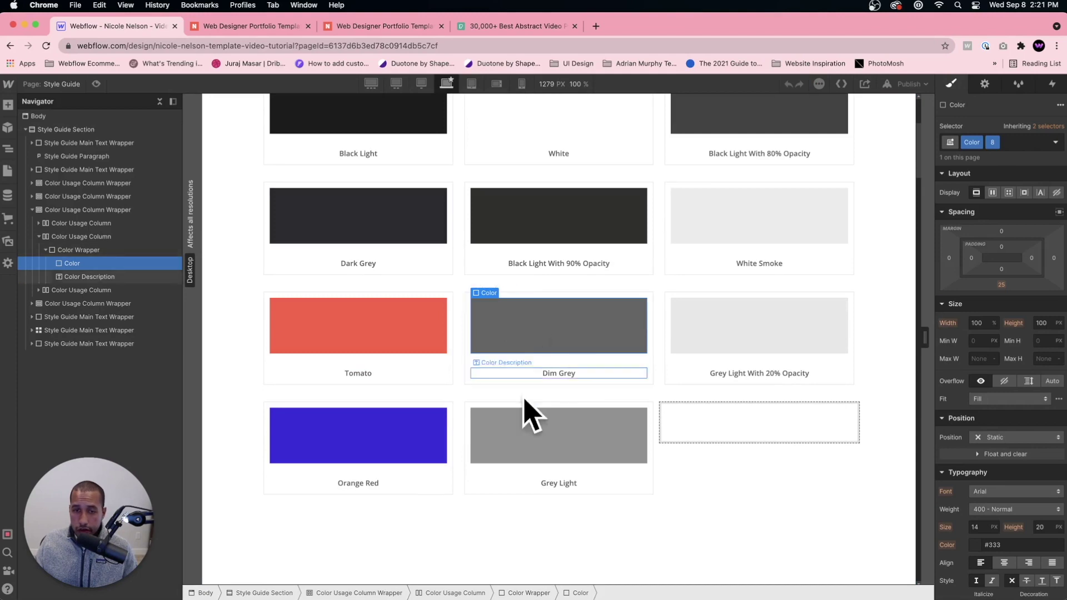
{"action": "scroll", "coordinate": [1017, 393], "scroll_direction": "down", "scroll_amount": 4}
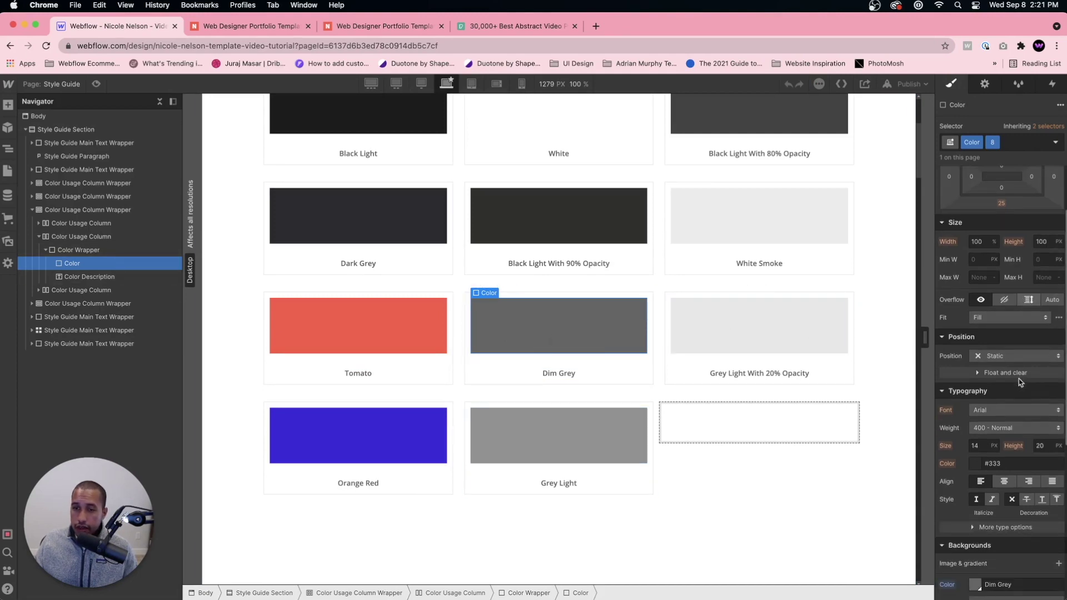
{"action": "scroll", "coordinate": [1018, 393], "scroll_direction": "down", "scroll_amount": 2}
{"action": "left_click", "coordinate": [976, 426]}
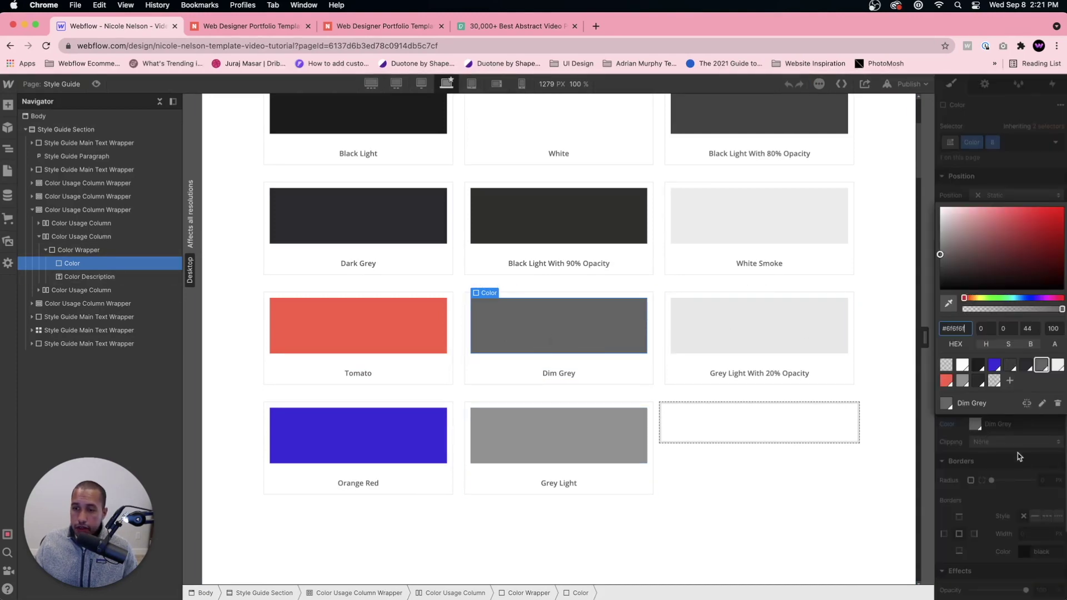
{"action": "left_click", "coordinate": [1043, 404]}
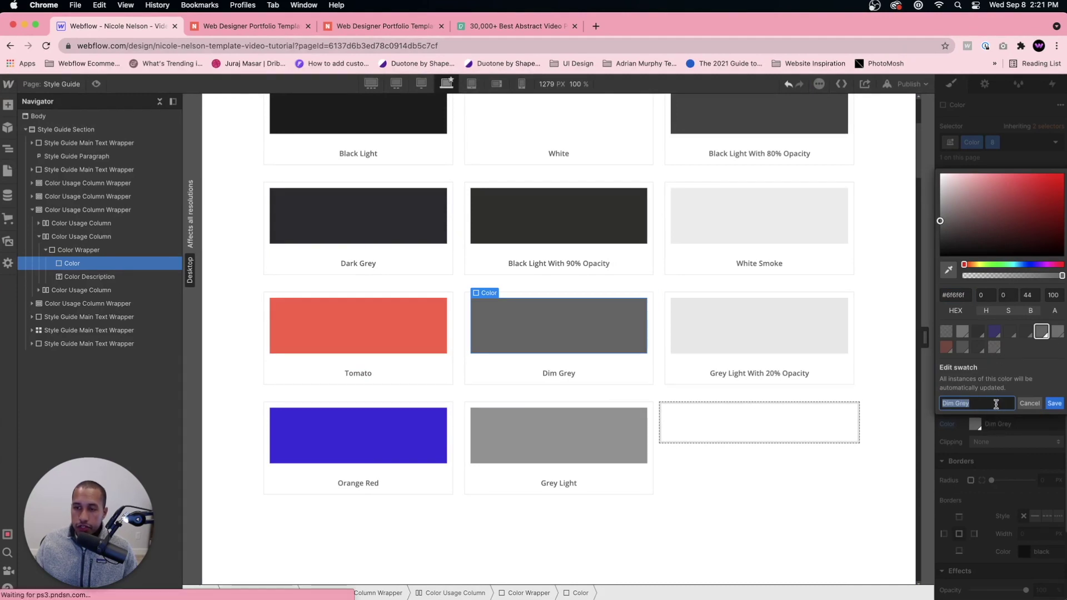
{"action": "left_click", "coordinate": [1029, 405]}
Review the Style Guide's Color Usage and Headings & Paragraphs sections, including the Heading H1 sample's typography.
{"action": "scroll", "coordinate": [698, 303], "scroll_direction": "up", "scroll_amount": 4}
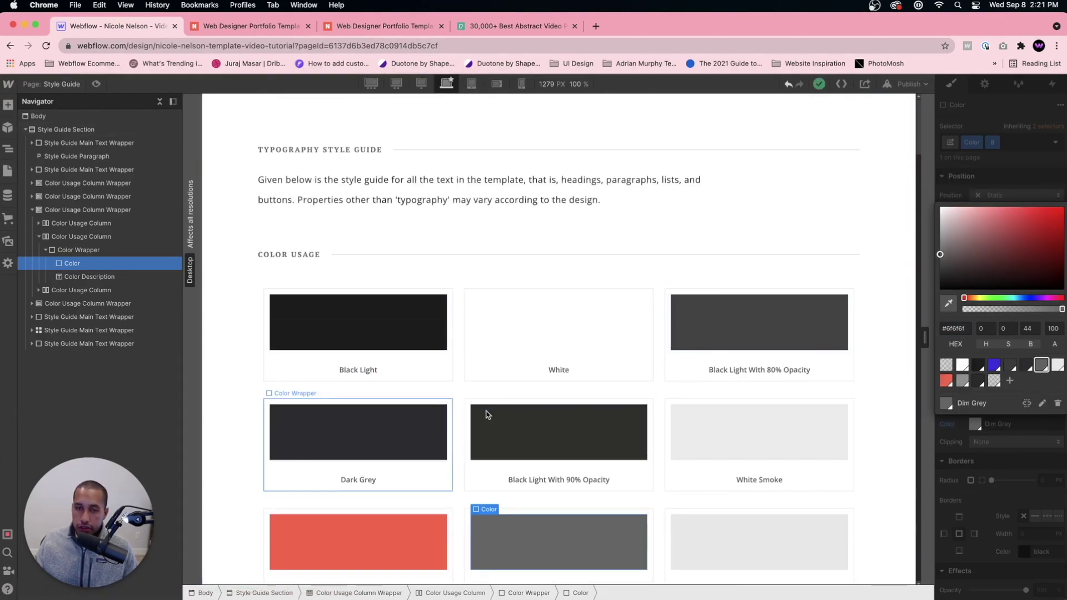
{"action": "scroll", "coordinate": [598, 461], "scroll_direction": "down", "scroll_amount": 1}
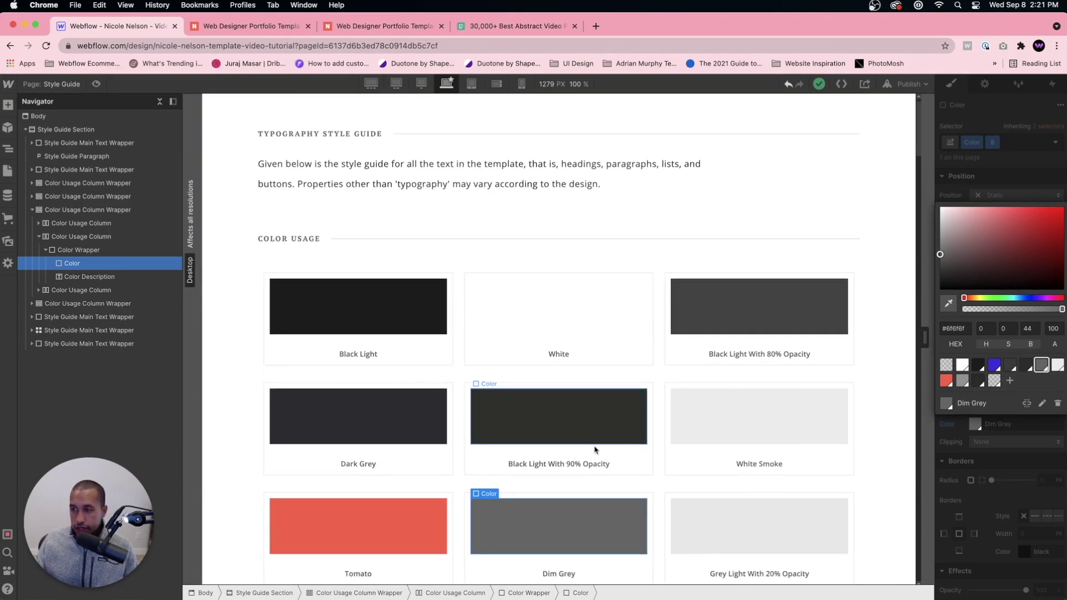
{"action": "scroll", "coordinate": [661, 419], "scroll_direction": "down", "scroll_amount": 9}
{"action": "scroll", "coordinate": [661, 417], "scroll_direction": "up", "scroll_amount": 6}
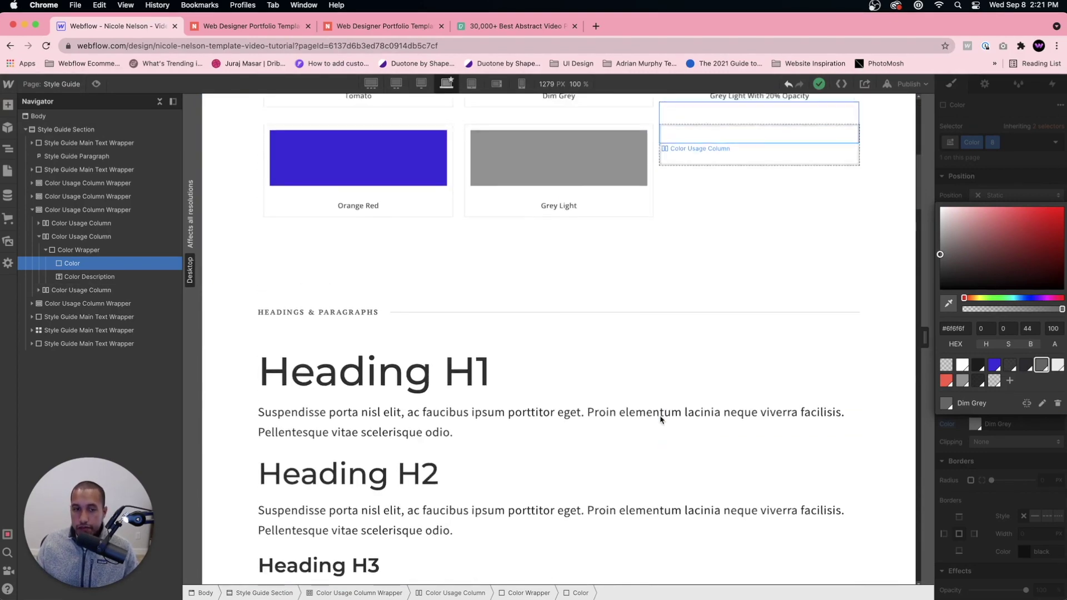
{"action": "scroll", "coordinate": [661, 415], "scroll_direction": "up", "scroll_amount": 6}
{"action": "scroll", "coordinate": [662, 418], "scroll_direction": "down", "scroll_amount": 15}
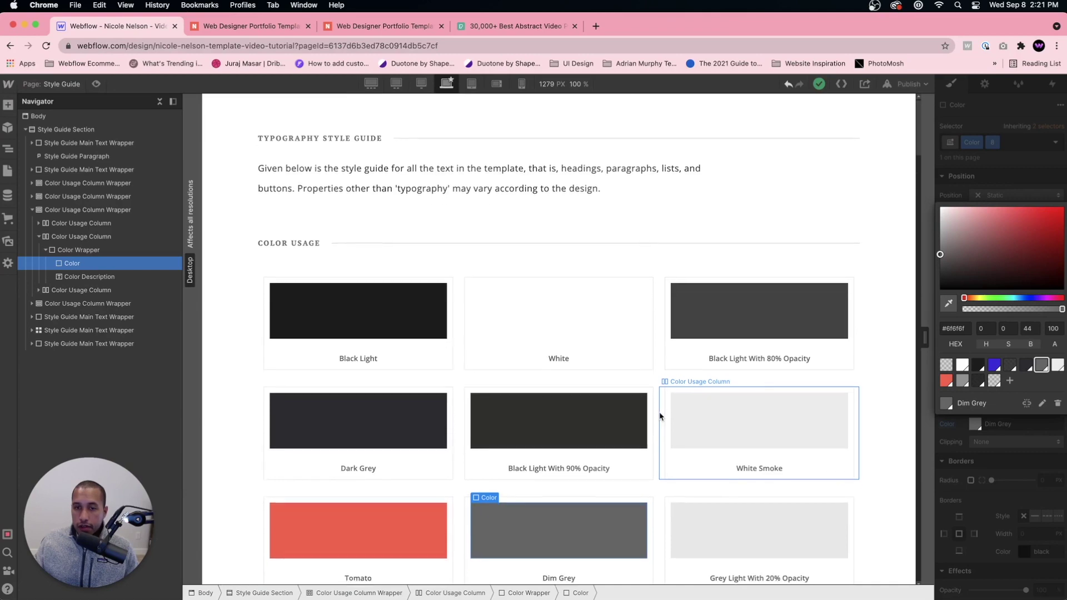
{"action": "left_click", "coordinate": [459, 392]}
{"action": "scroll", "coordinate": [493, 441], "scroll_direction": "down", "scroll_amount": 15}
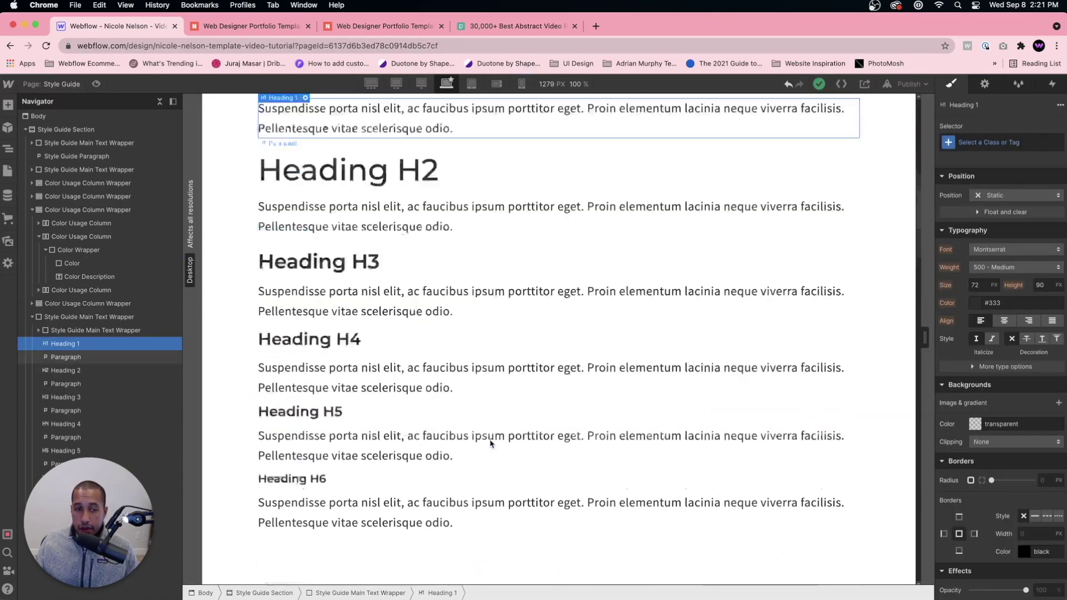
{"action": "scroll", "coordinate": [508, 436], "scroll_direction": "up", "scroll_amount": 6}
{"action": "scroll", "coordinate": [510, 438], "scroll_direction": "down", "scroll_amount": 1}
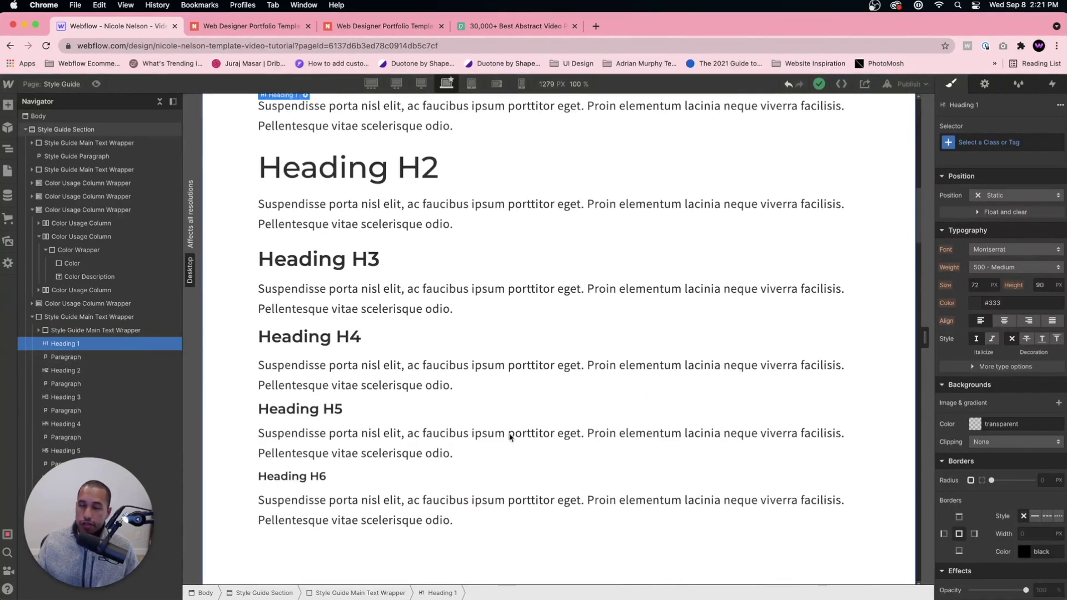
Inspect Heading H3's typography through its All H3 Headings tag, and check Heading H4's styles.
{"action": "left_click", "coordinate": [433, 253]}
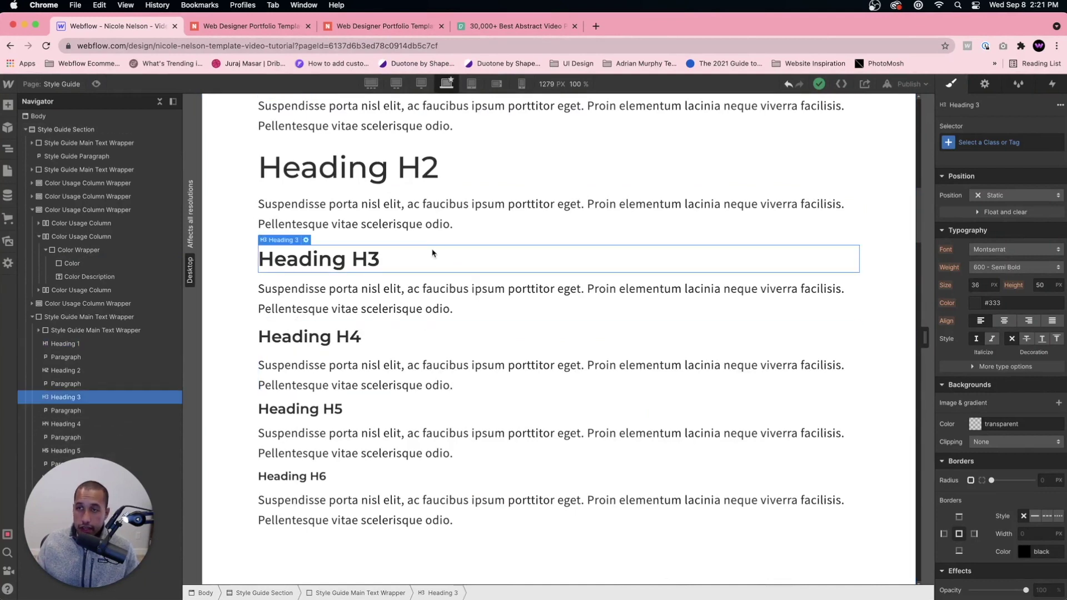
{"action": "left_click", "coordinate": [984, 143]}
{"action": "left_click", "coordinate": [969, 207]}
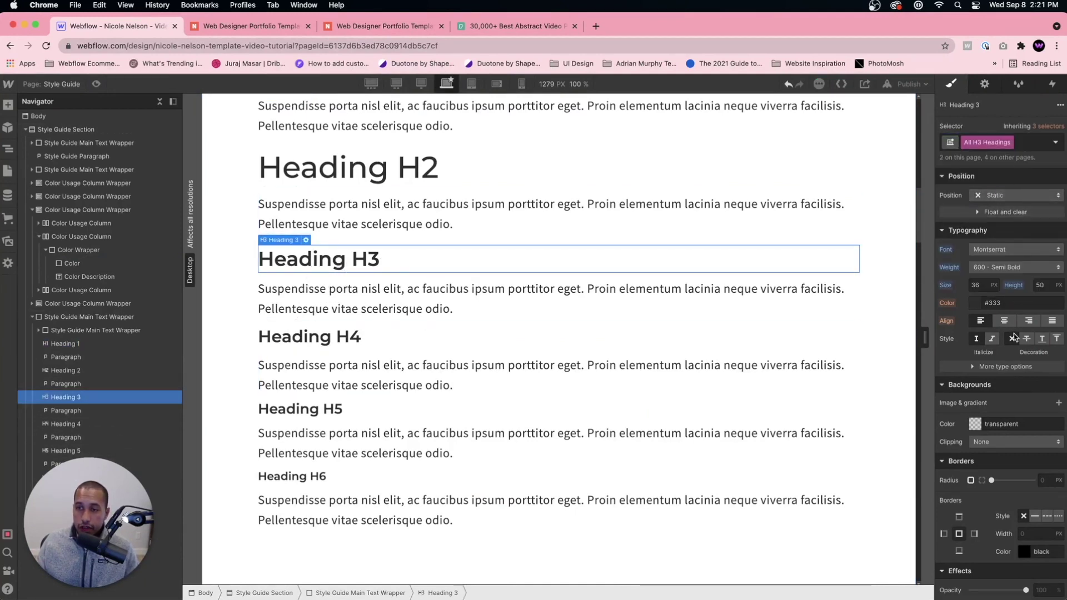
{"action": "left_click", "coordinate": [478, 340]}
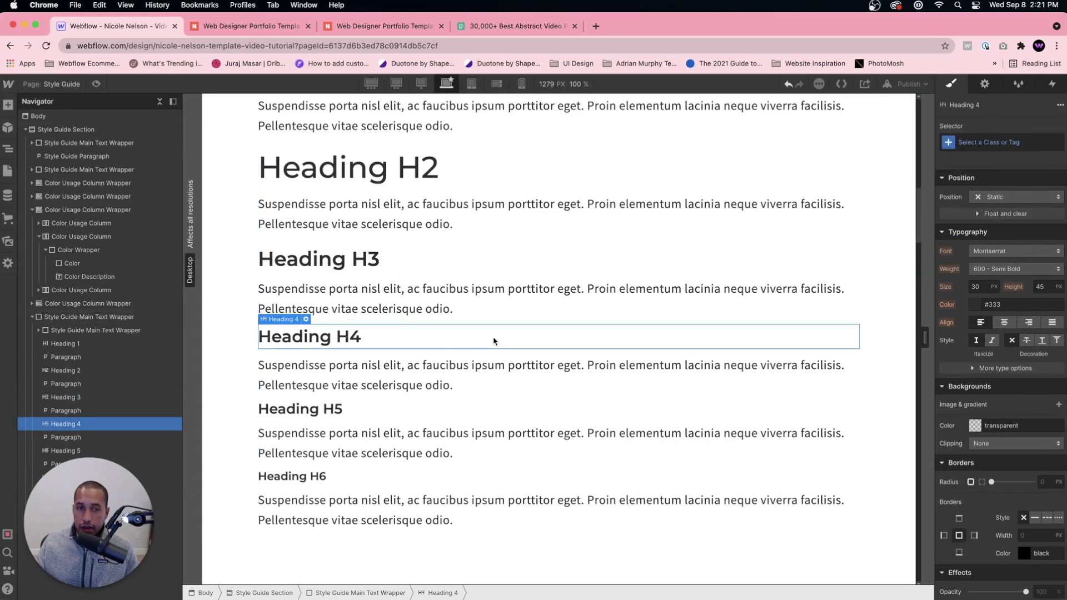
Examine the paragraph below Heading H6, the block quote and the See My Work button wrapper.
{"action": "scroll", "coordinate": [497, 341], "scroll_direction": "down", "scroll_amount": 2}
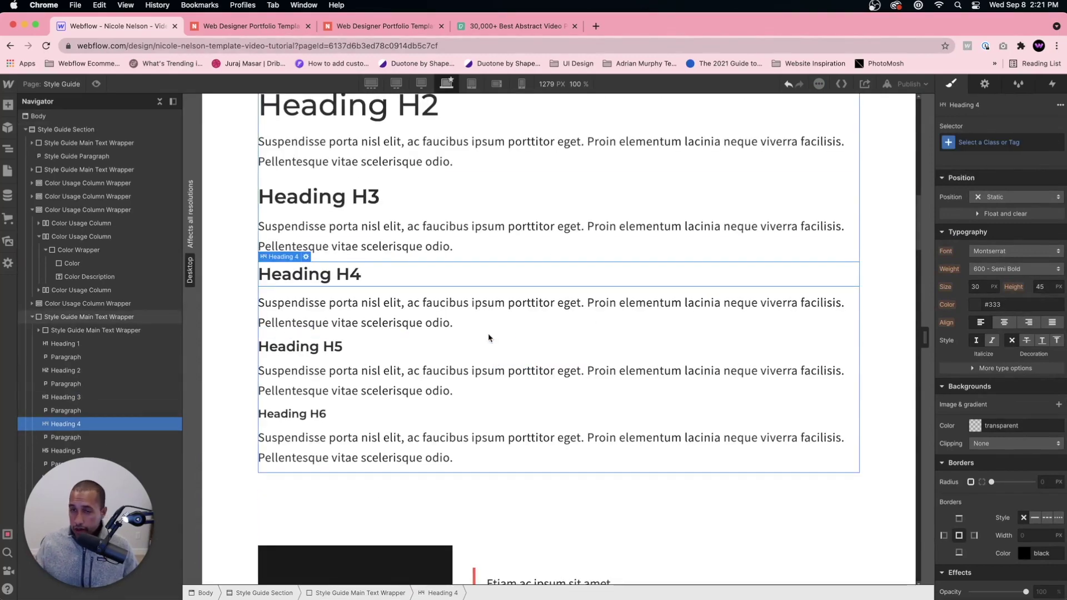
{"action": "scroll", "coordinate": [431, 445], "scroll_direction": "down", "scroll_amount": 10}
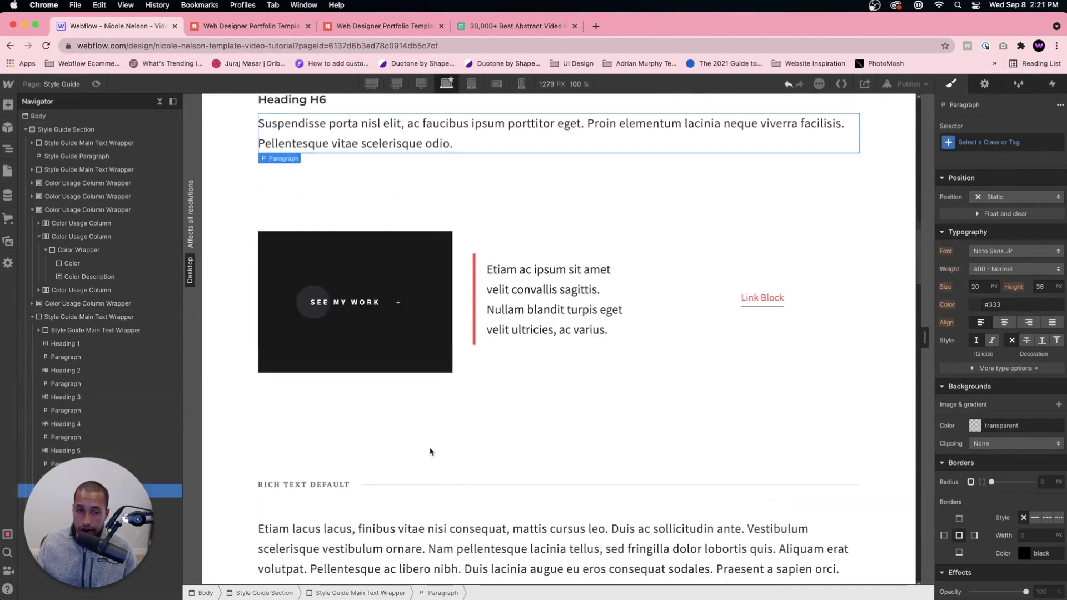
{"action": "left_click", "coordinate": [533, 295]}
{"action": "left_click", "coordinate": [409, 299]}
{"action": "scroll", "coordinate": [500, 327], "scroll_direction": "down", "scroll_amount": 4}
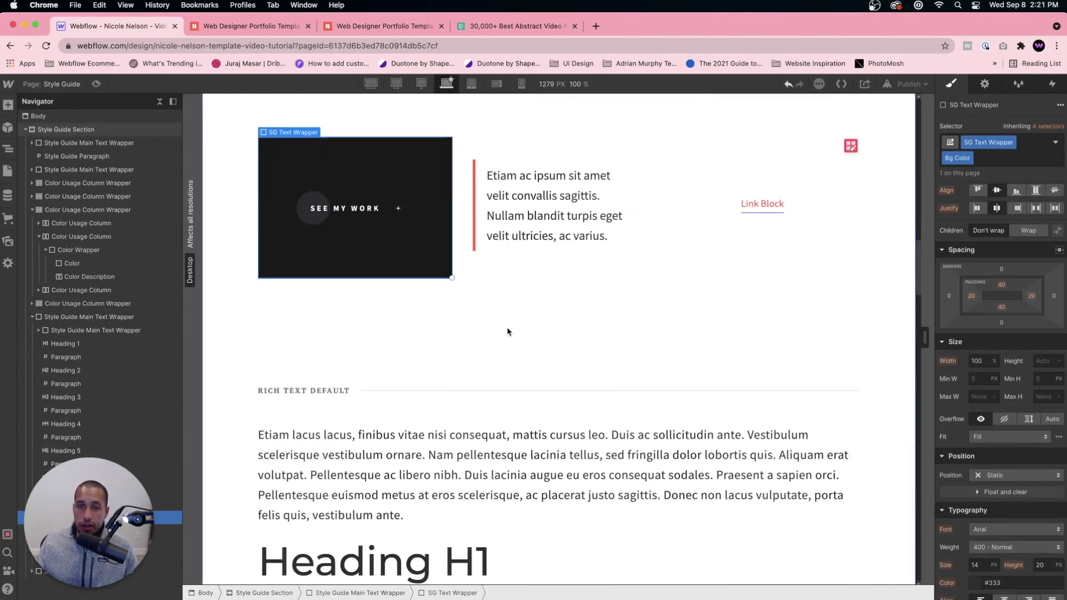
Select the whole Rich Text element under Rich Text Default and review its contents through to the ordered list.
{"action": "scroll", "coordinate": [624, 331], "scroll_direction": "down", "scroll_amount": 3}
{"action": "left_click", "coordinate": [500, 353]}
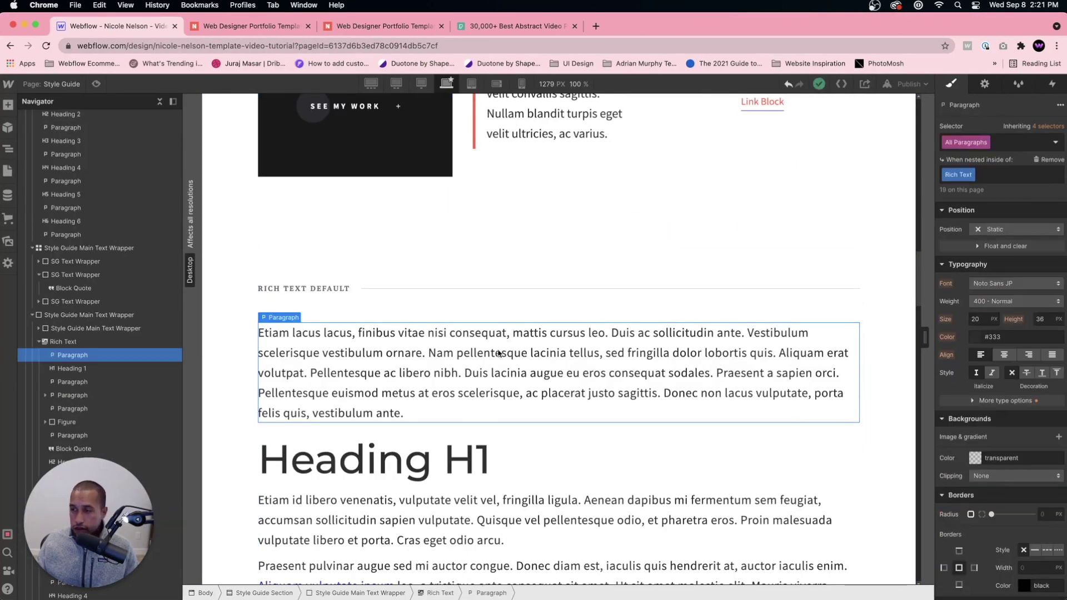
{"action": "left_click", "coordinate": [78, 342]}
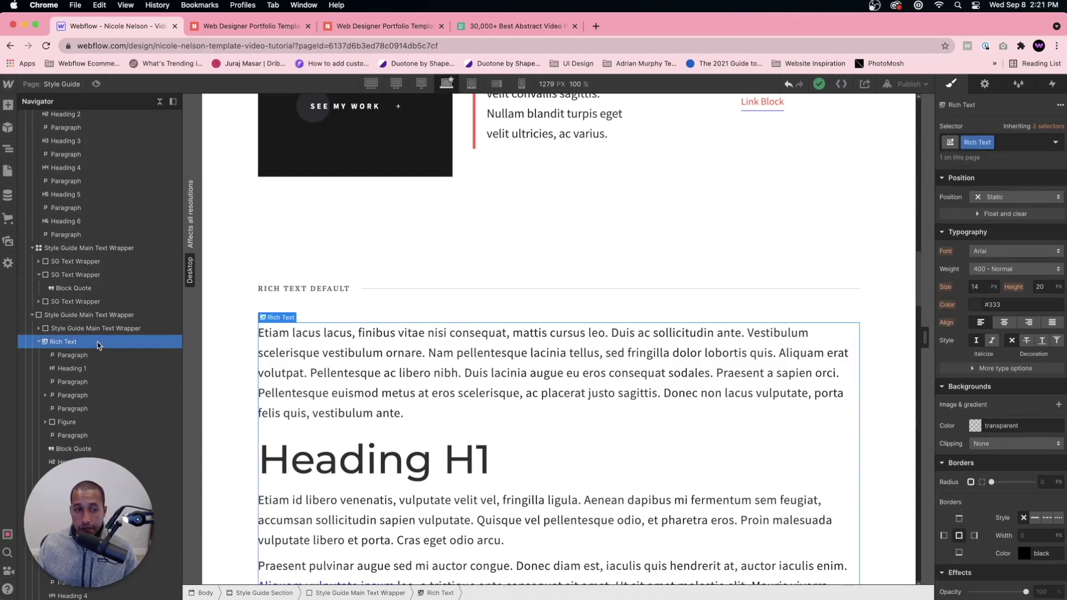
{"action": "scroll", "coordinate": [404, 345], "scroll_direction": "down", "scroll_amount": 13}
{"action": "scroll", "coordinate": [405, 356], "scroll_direction": "down", "scroll_amount": 20}
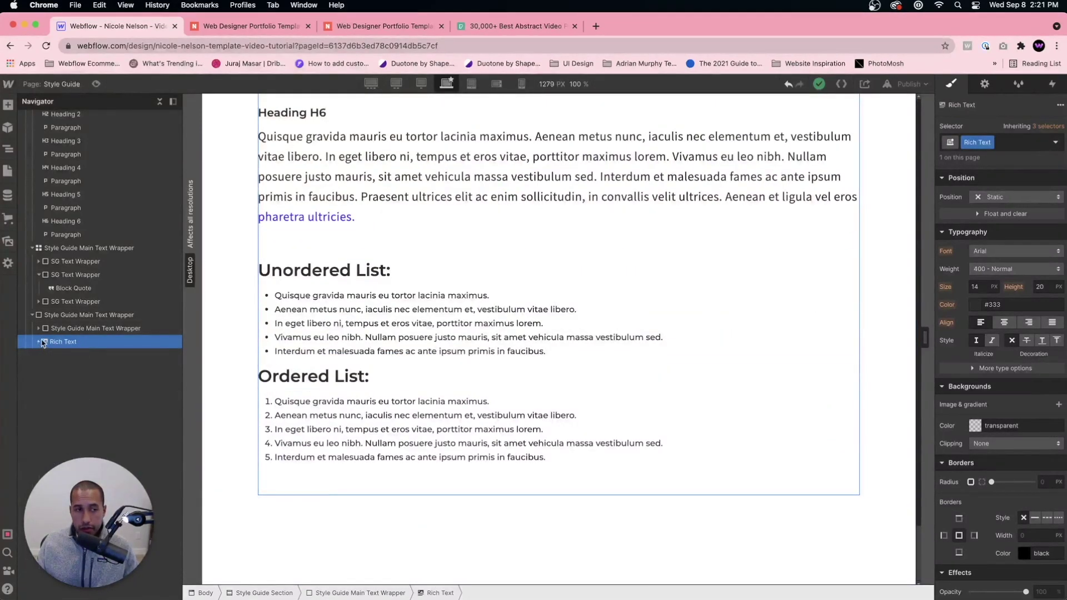
Add a Rich Text element to the end of the page body, below the Style Guide Section.
{"action": "scroll", "coordinate": [81, 251], "scroll_direction": "up", "scroll_amount": 5}
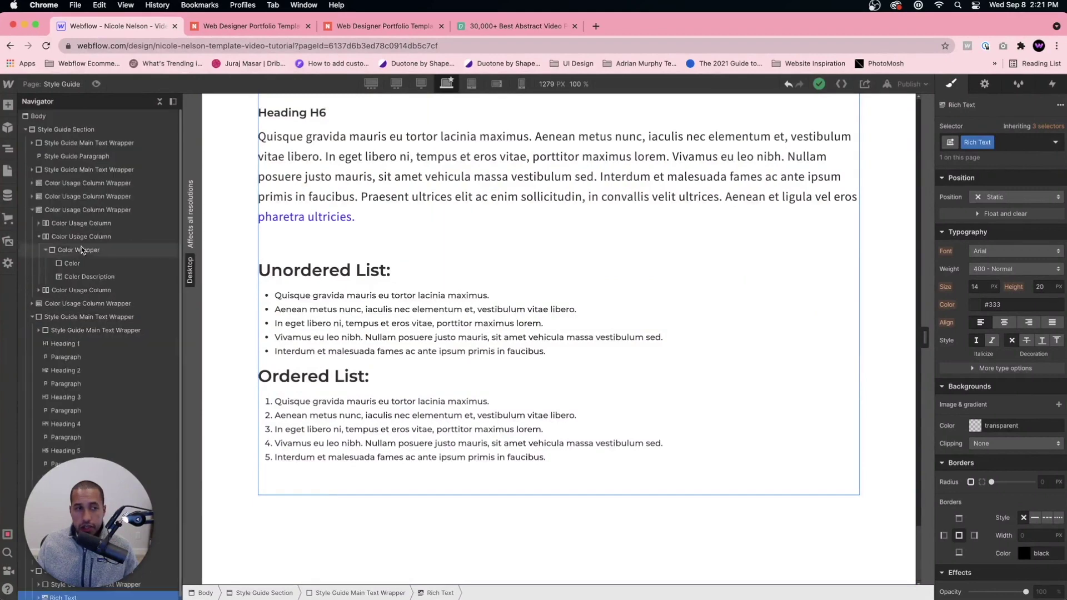
{"action": "left_click", "coordinate": [35, 116]}
{"action": "left_click", "coordinate": [7, 105]}
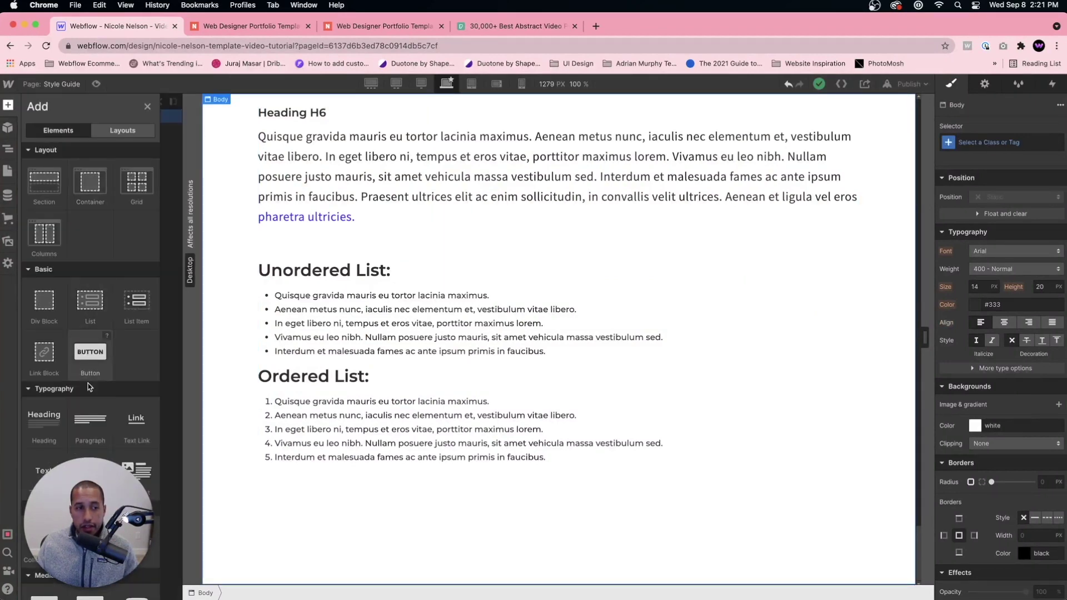
{"action": "scroll", "coordinate": [89, 390], "scroll_direction": "down", "scroll_amount": 10}
{"action": "scroll", "coordinate": [111, 397], "scroll_direction": "up", "scroll_amount": 10}
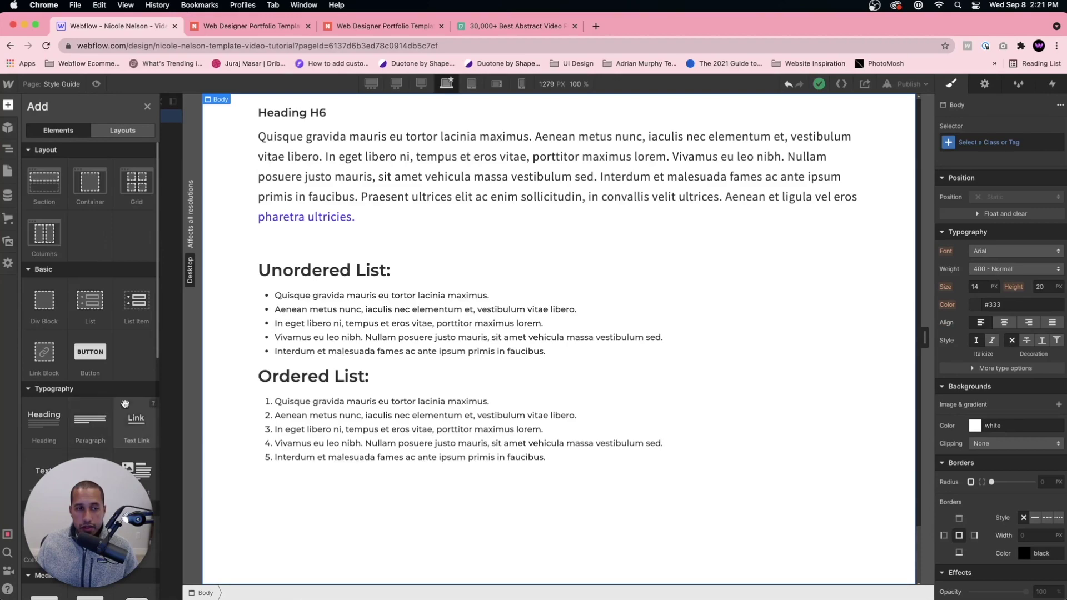
{"action": "left_click_drag", "start_coordinate": [136, 473], "coordinate": [278, 556]}
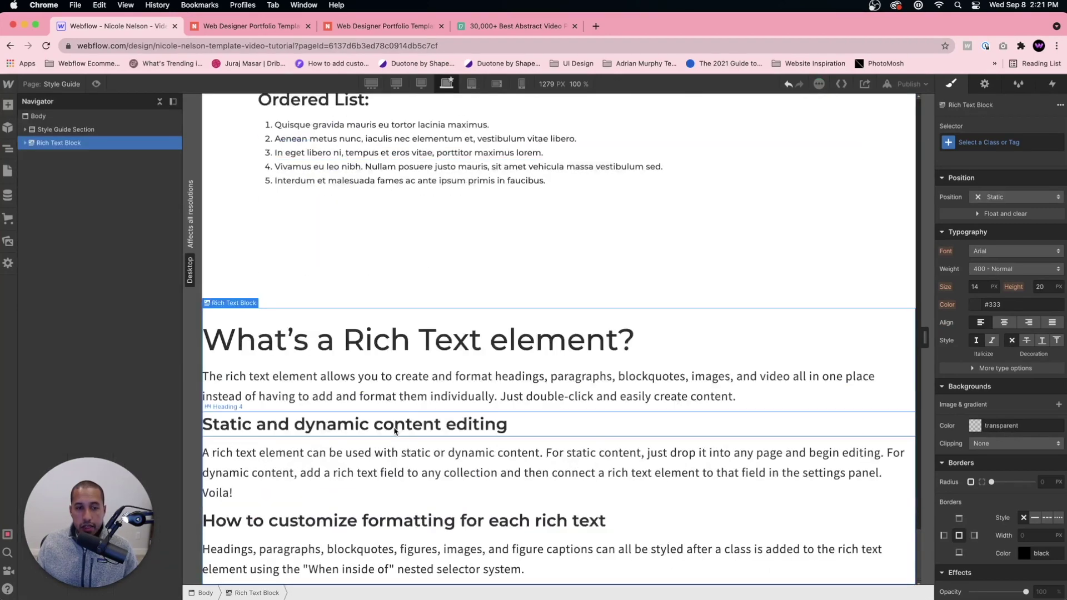
Compare the new Rich Text block's Heading 2 with the headings, images and block quote in the style guide's rich text sample.
{"action": "left_click", "coordinate": [404, 346]}
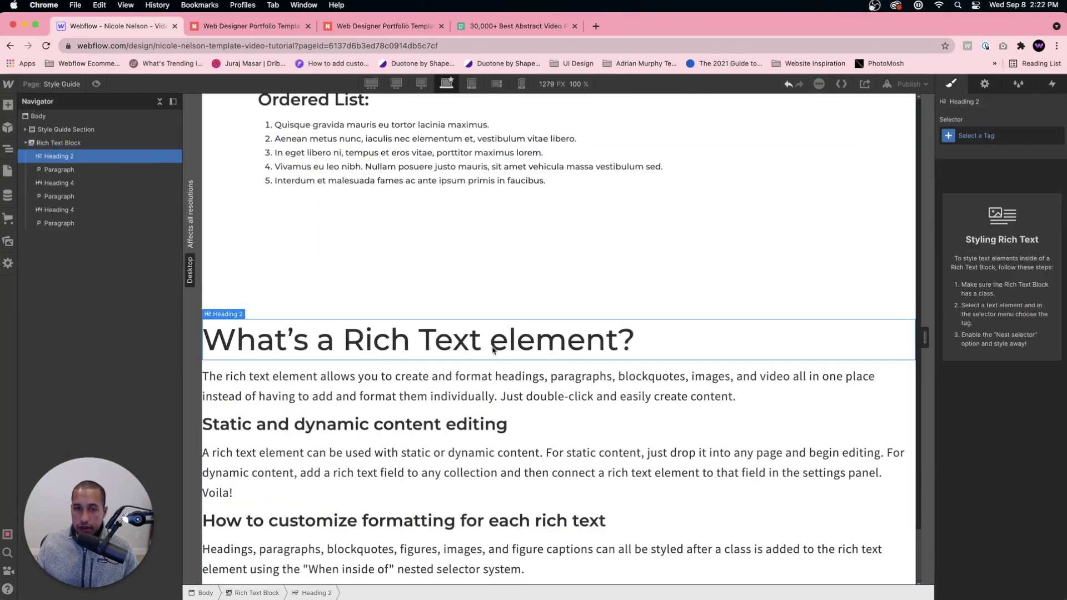
{"action": "scroll", "coordinate": [379, 179], "scroll_direction": "up", "scroll_amount": 20}
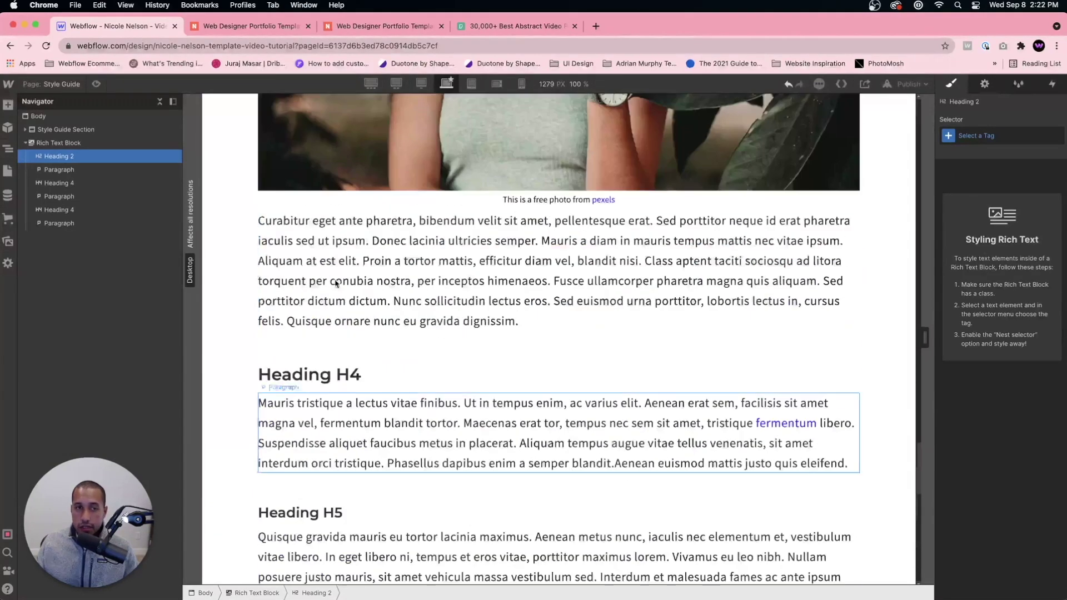
{"action": "scroll", "coordinate": [509, 316], "scroll_direction": "up", "scroll_amount": 10}
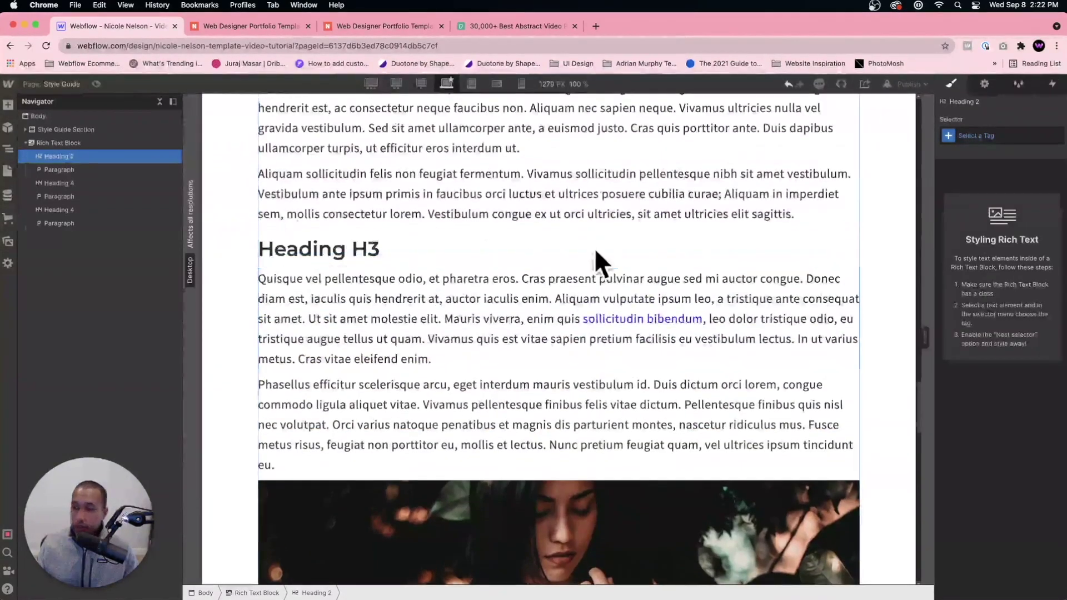
{"action": "scroll", "coordinate": [506, 329], "scroll_direction": "down", "scroll_amount": 5}
{"action": "scroll", "coordinate": [509, 344], "scroll_direction": "up", "scroll_amount": 20}
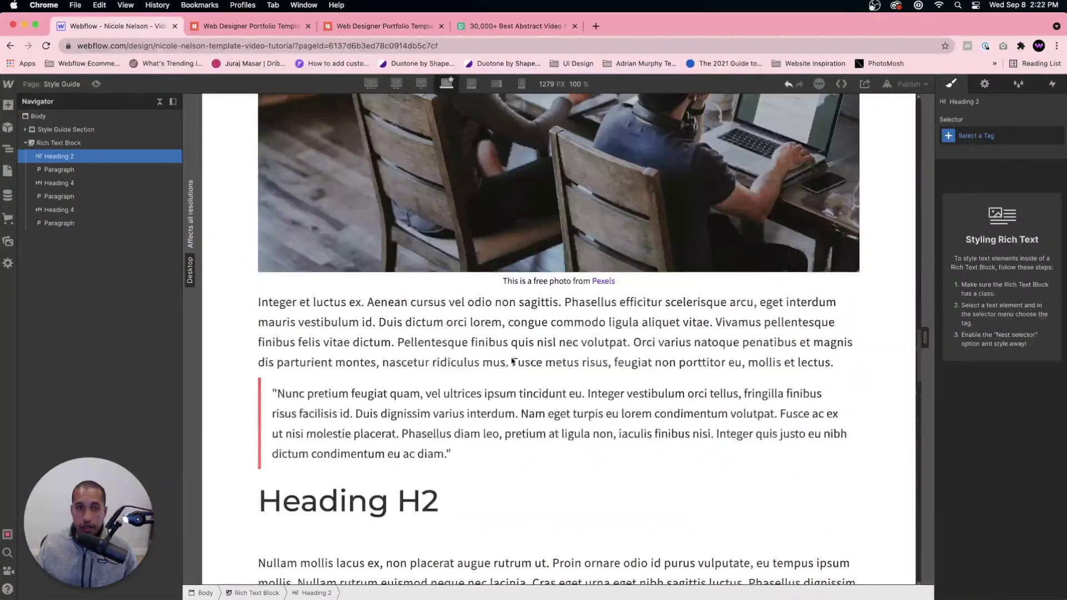
{"action": "scroll", "coordinate": [512, 362], "scroll_direction": "up", "scroll_amount": 10}
{"action": "scroll", "coordinate": [513, 363], "scroll_direction": "down", "scroll_amount": 20}
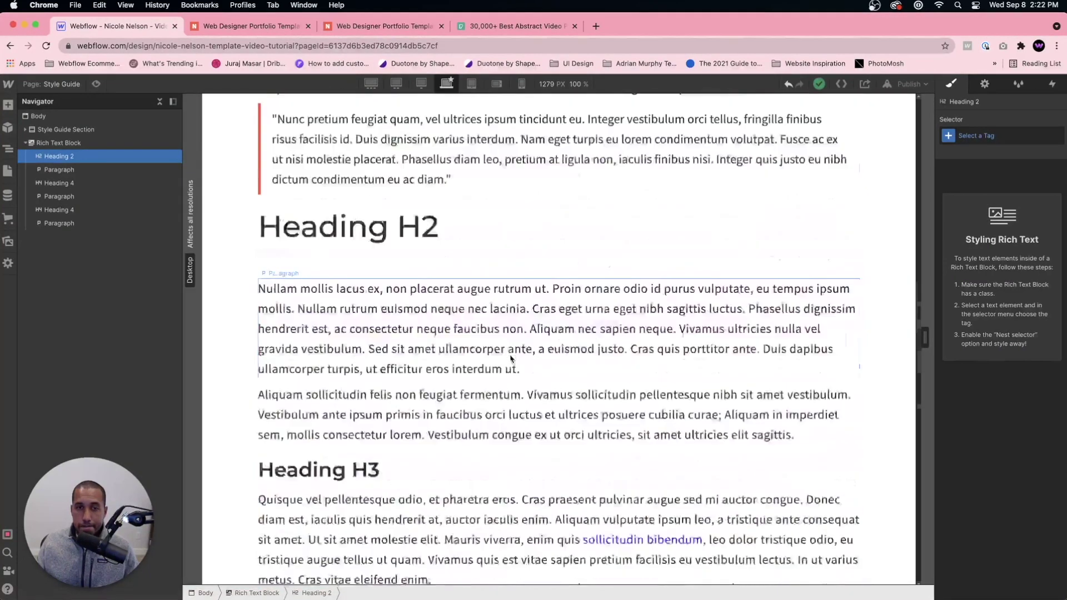
{"action": "scroll", "coordinate": [514, 362], "scroll_direction": "down", "scroll_amount": 5}
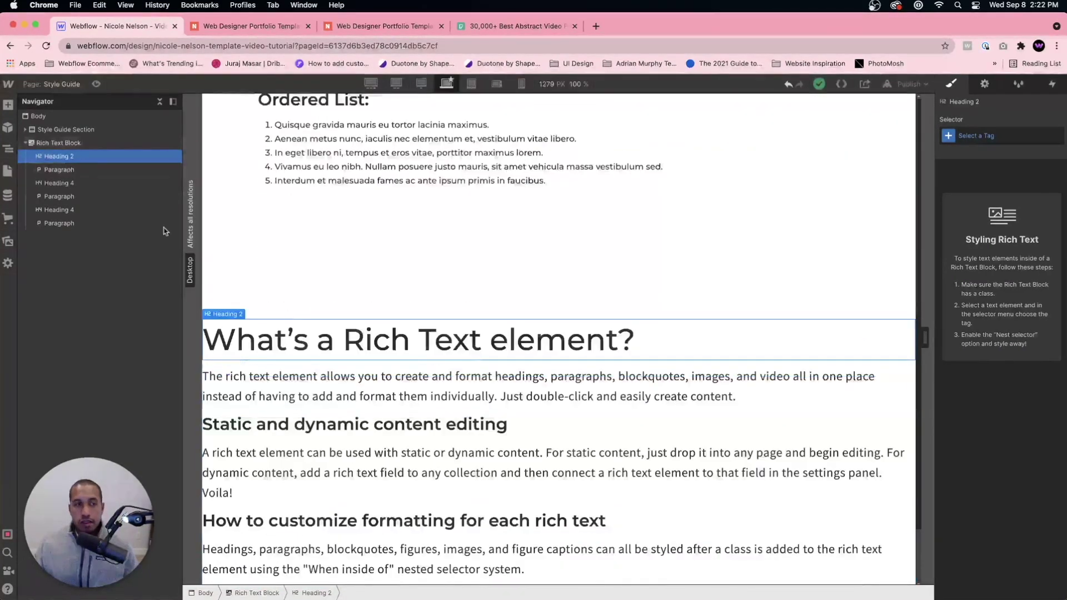
Undo the addition of the Rich Text block at the end of the page.
{"action": "left_click", "coordinate": [56, 140]}
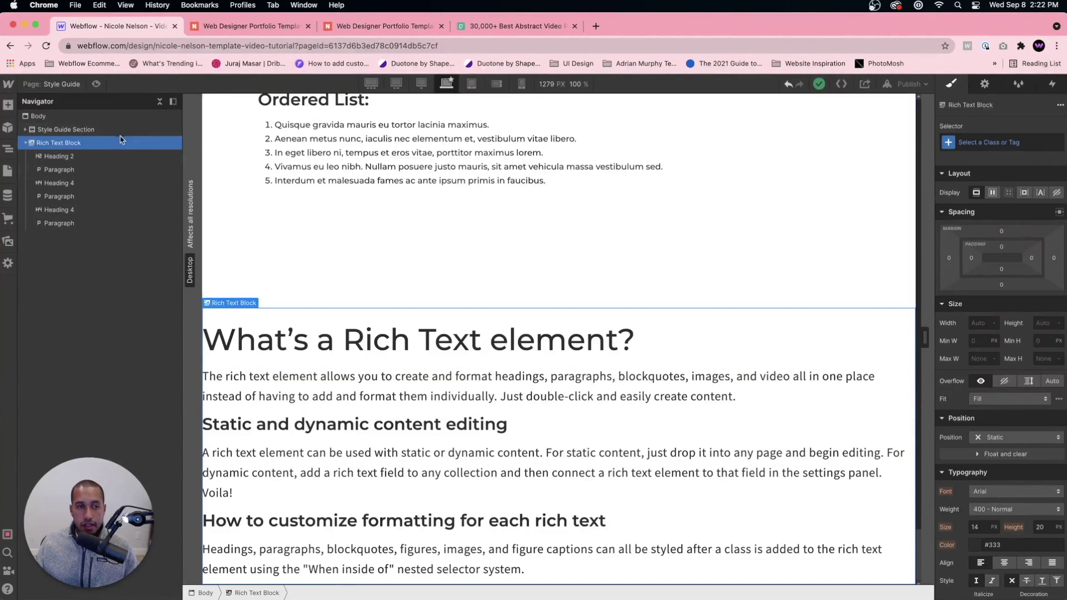
{"action": "left_click", "coordinate": [789, 84]}
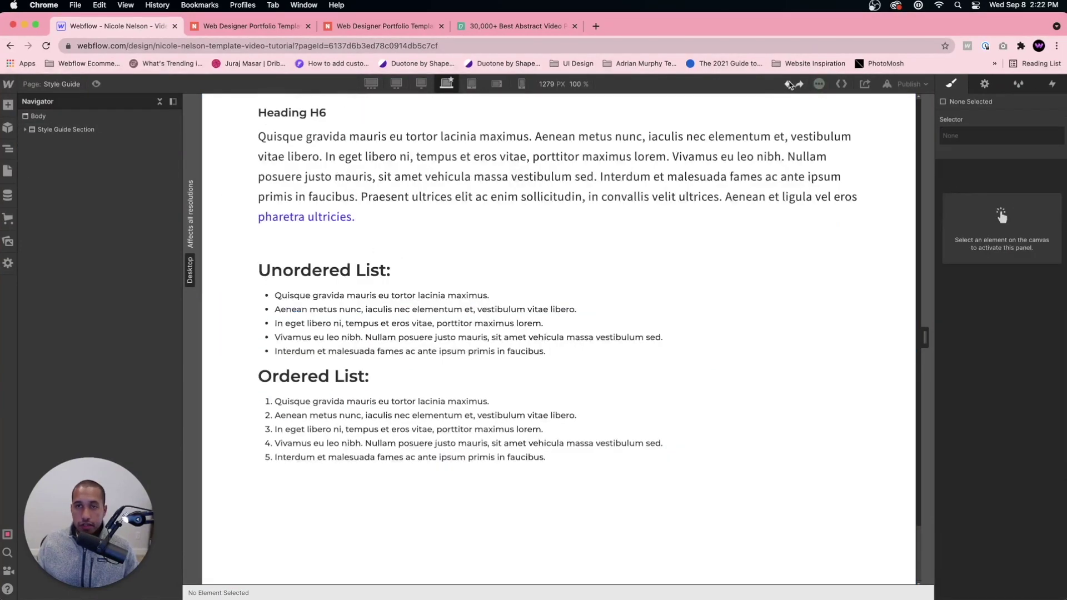
Select the All H1 Headings tag for the Heading H1 sample under Headings & Paragraphs and examine its typography styles.
{"action": "scroll", "coordinate": [548, 326], "scroll_direction": "up", "scroll_amount": 15}
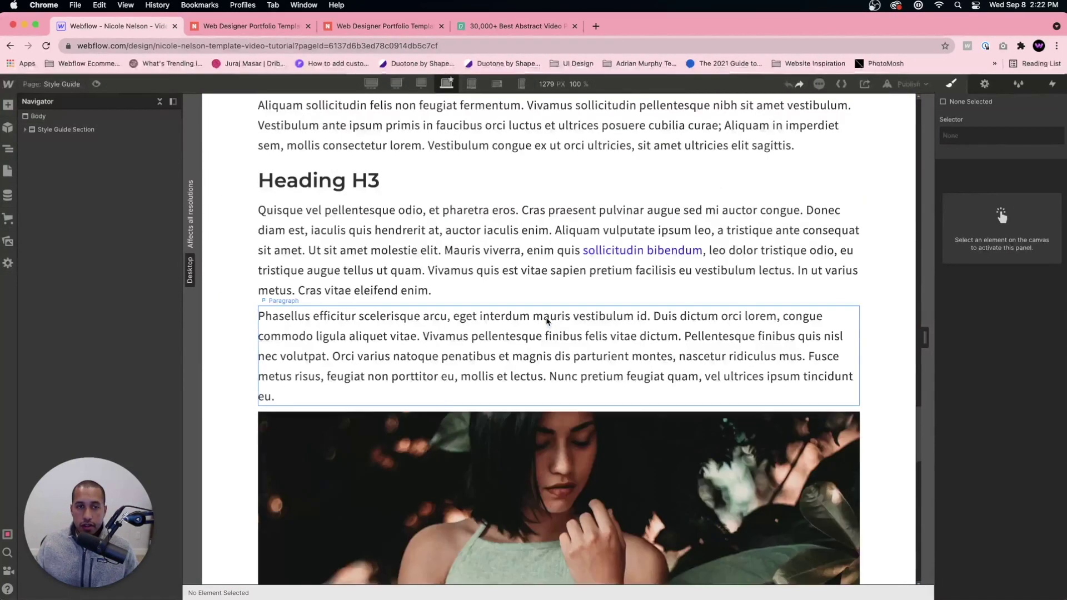
{"action": "scroll", "coordinate": [248, 325], "scroll_direction": "up", "scroll_amount": 5}
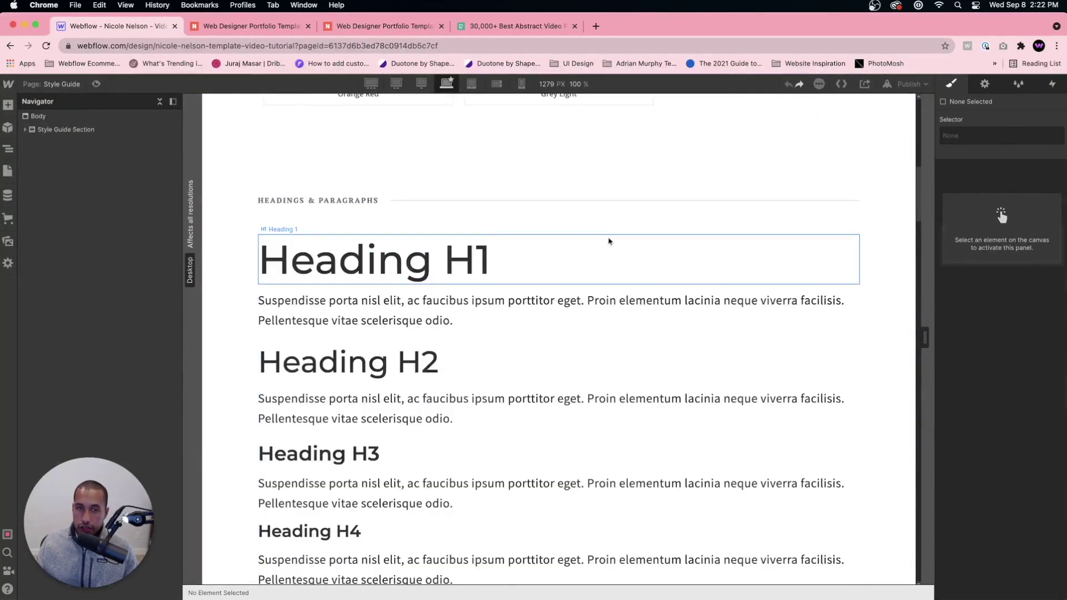
{"action": "left_click", "coordinate": [608, 239]}
{"action": "left_click", "coordinate": [974, 143]}
{"action": "left_click", "coordinate": [972, 206]}
{"action": "scroll", "coordinate": [995, 266], "scroll_direction": "down", "scroll_amount": 2}
{"action": "key", "text": "super+z"}
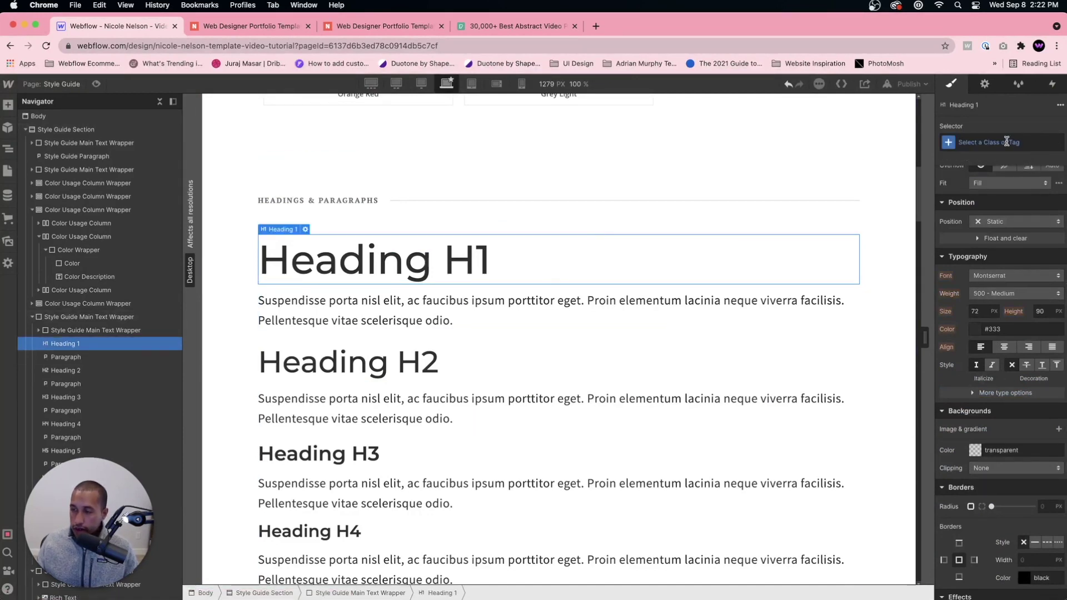
{"action": "left_click", "coordinate": [1007, 142]}
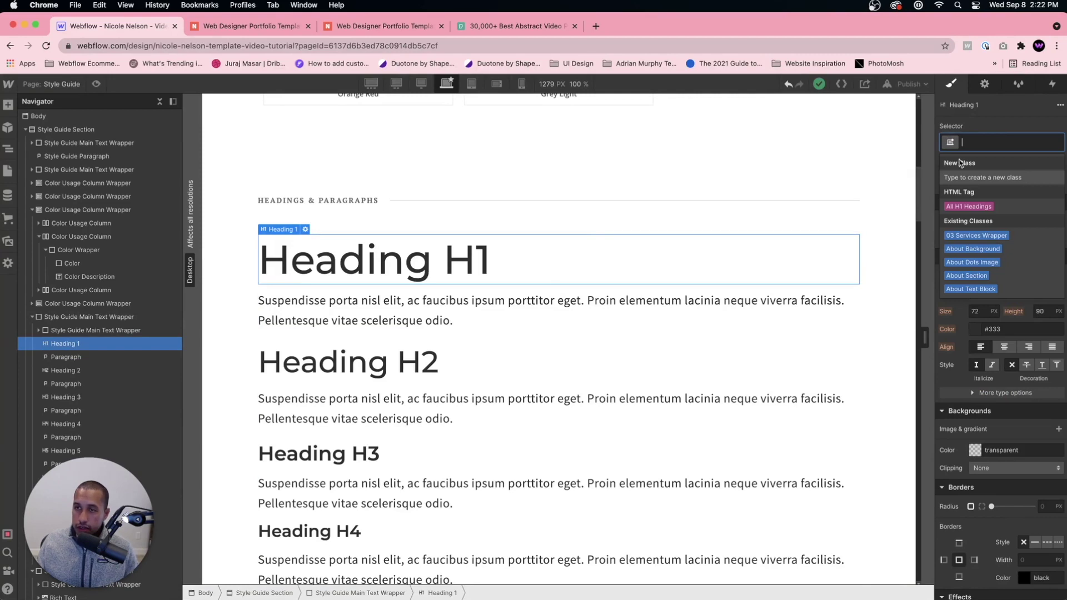
{"action": "left_click", "coordinate": [981, 208]}
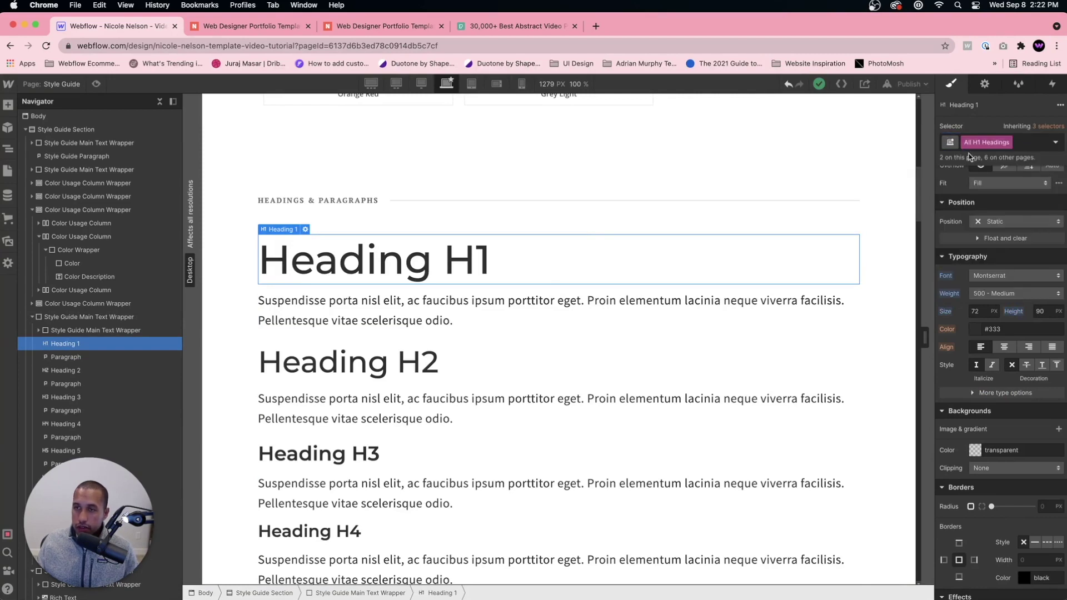
{"action": "scroll", "coordinate": [1006, 267], "scroll_direction": "up", "scroll_amount": 3}
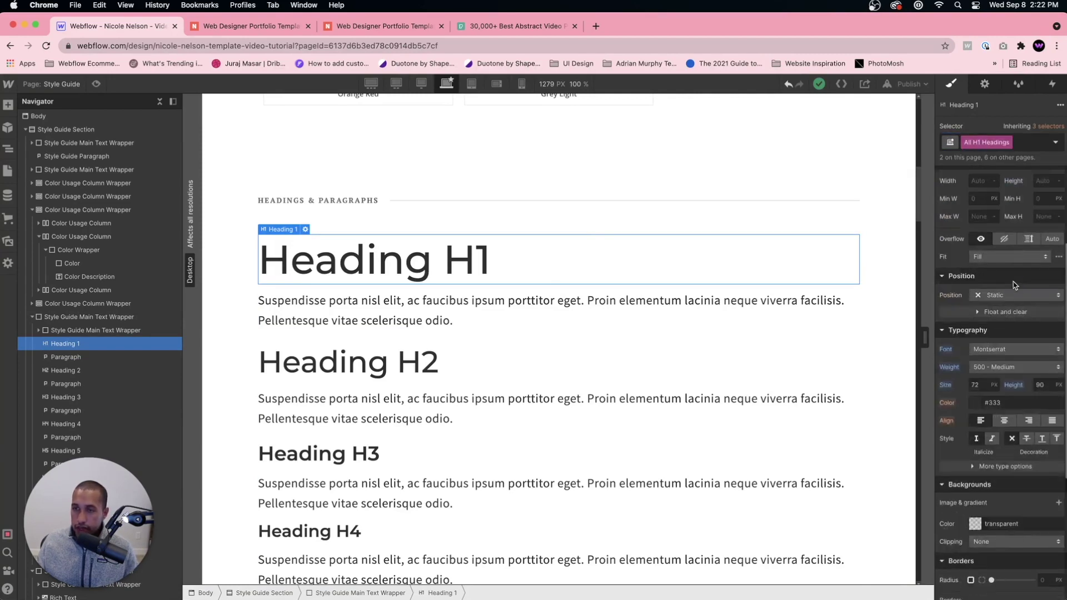
Examine the paragraph, heading, rich text, list and color styles on the Style Guide page.
{"action": "left_click", "coordinate": [689, 399]}
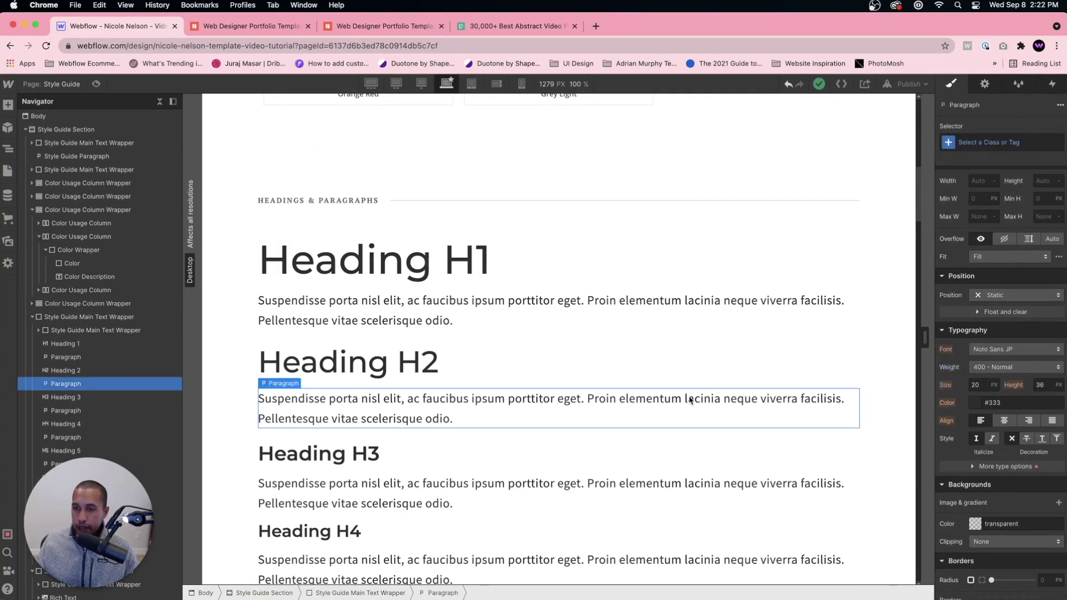
{"action": "left_click", "coordinate": [552, 346]}
{"action": "left_click", "coordinate": [580, 302]}
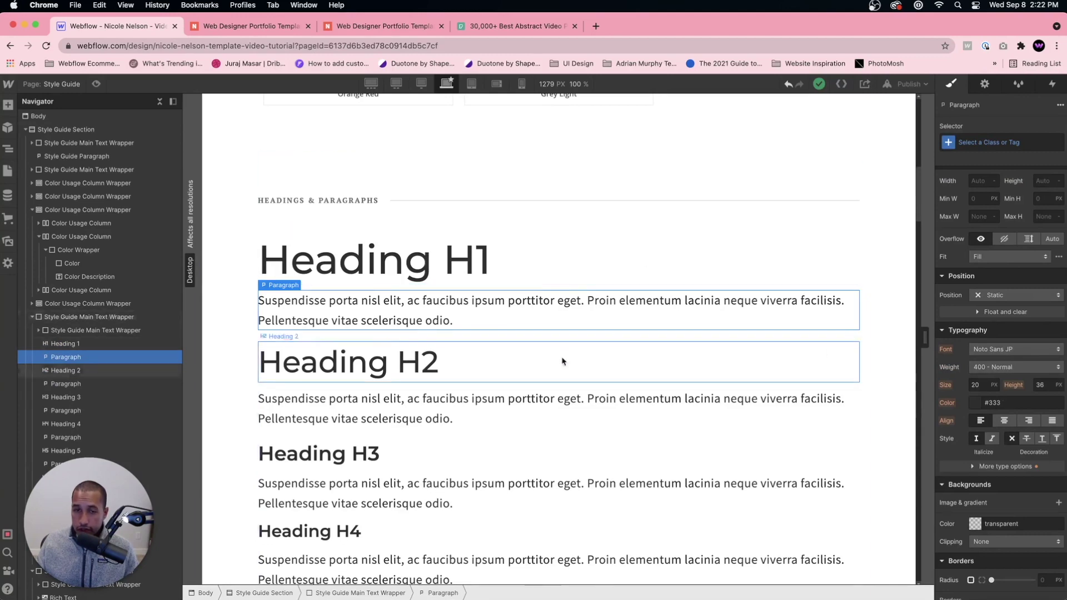
{"action": "scroll", "coordinate": [564, 294], "scroll_direction": "down", "scroll_amount": 15}
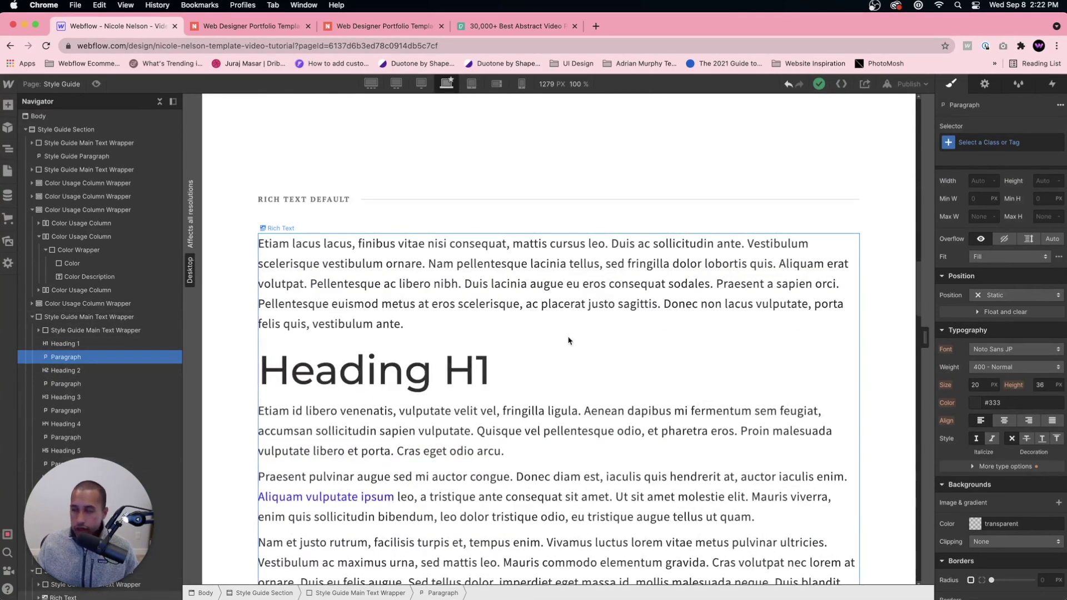
{"action": "scroll", "coordinate": [569, 340], "scroll_direction": "up", "scroll_amount": 20}
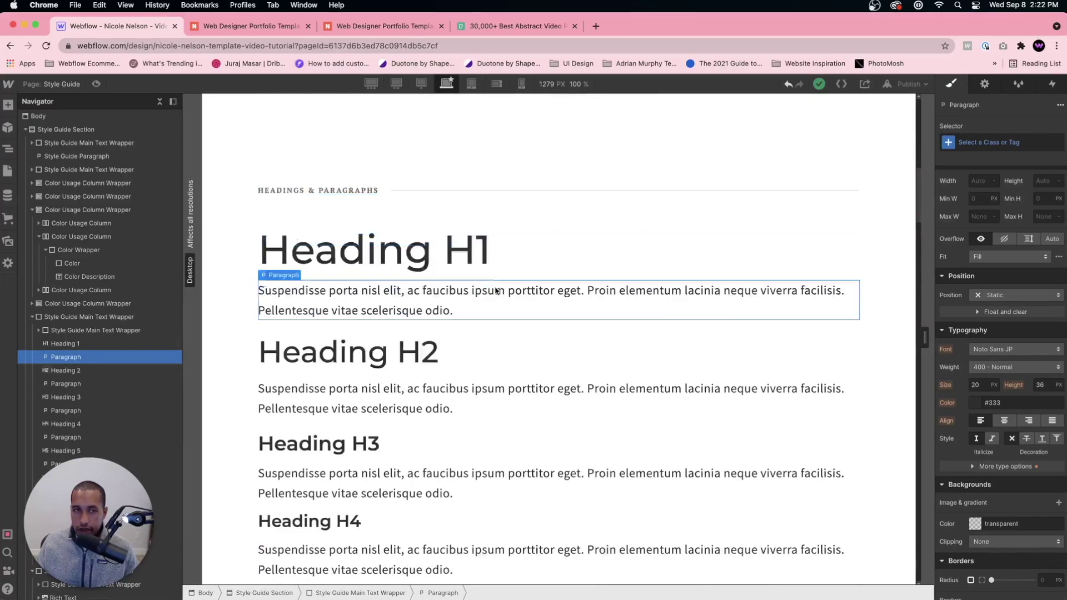
{"action": "scroll", "coordinate": [495, 287], "scroll_direction": "down", "scroll_amount": 15}
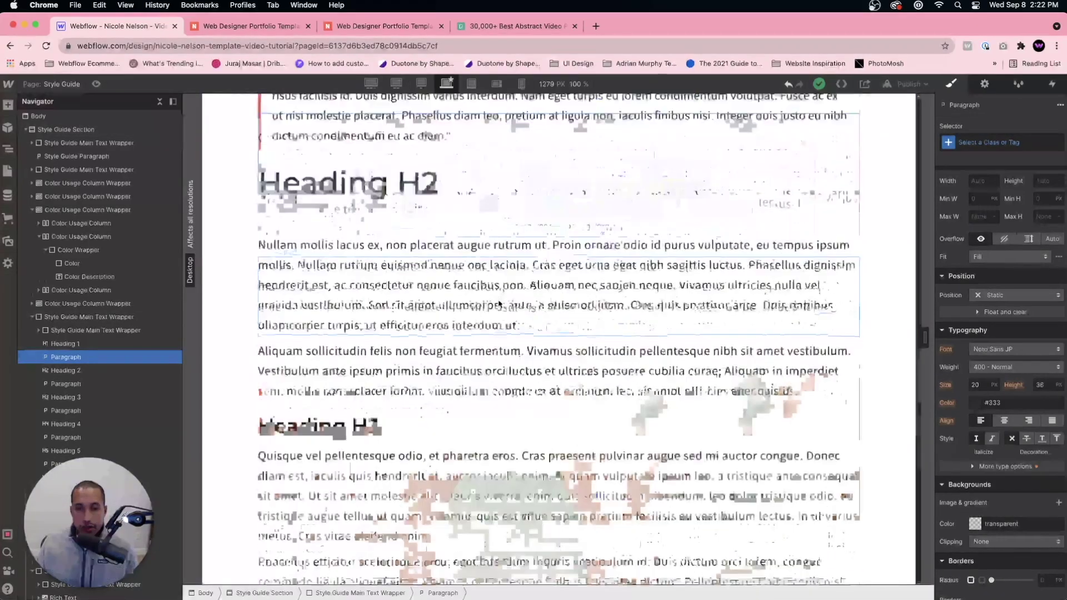
{"action": "scroll", "coordinate": [503, 310], "scroll_direction": "down", "scroll_amount": 10}
{"action": "scroll", "coordinate": [503, 310], "scroll_direction": "up", "scroll_amount": 15}
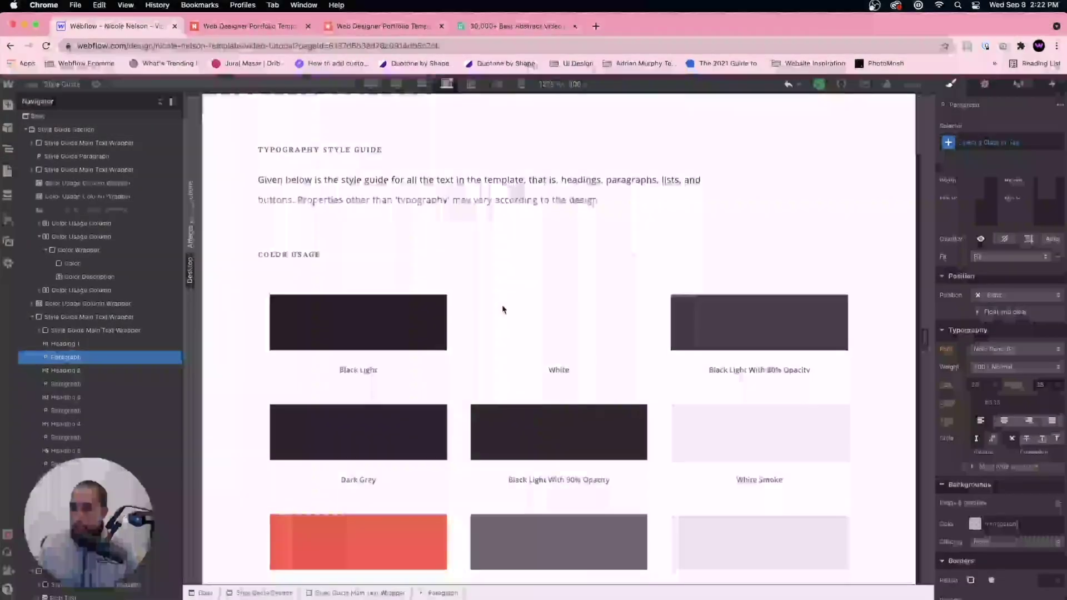
{"action": "scroll", "coordinate": [504, 310], "scroll_direction": "down", "scroll_amount": 10}
{"action": "scroll", "coordinate": [503, 309], "scroll_direction": "down", "scroll_amount": 10}
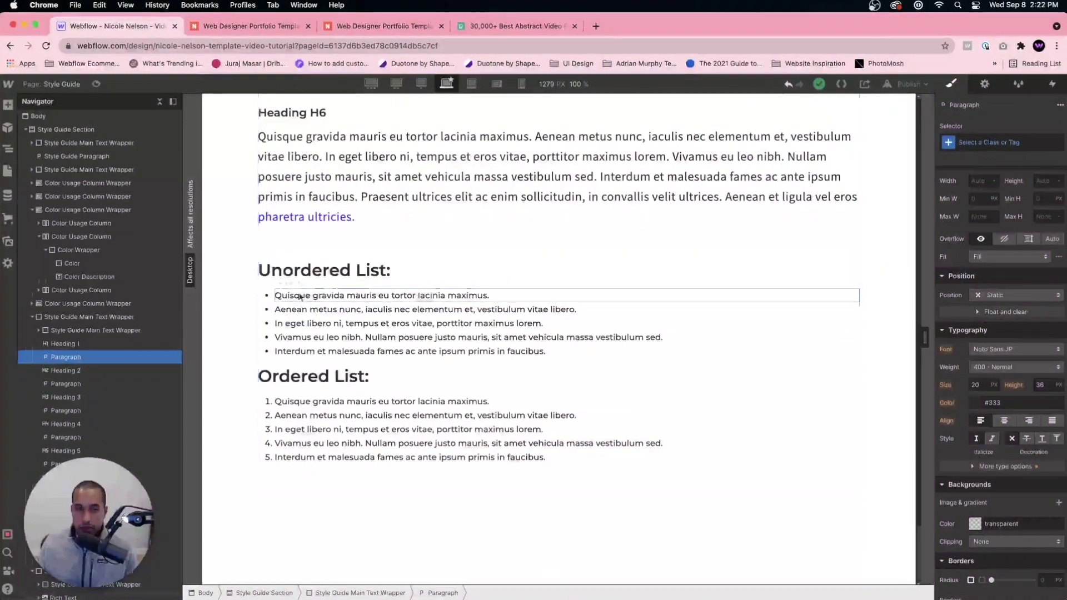
{"action": "scroll", "coordinate": [353, 367], "scroll_direction": "up", "scroll_amount": 15}
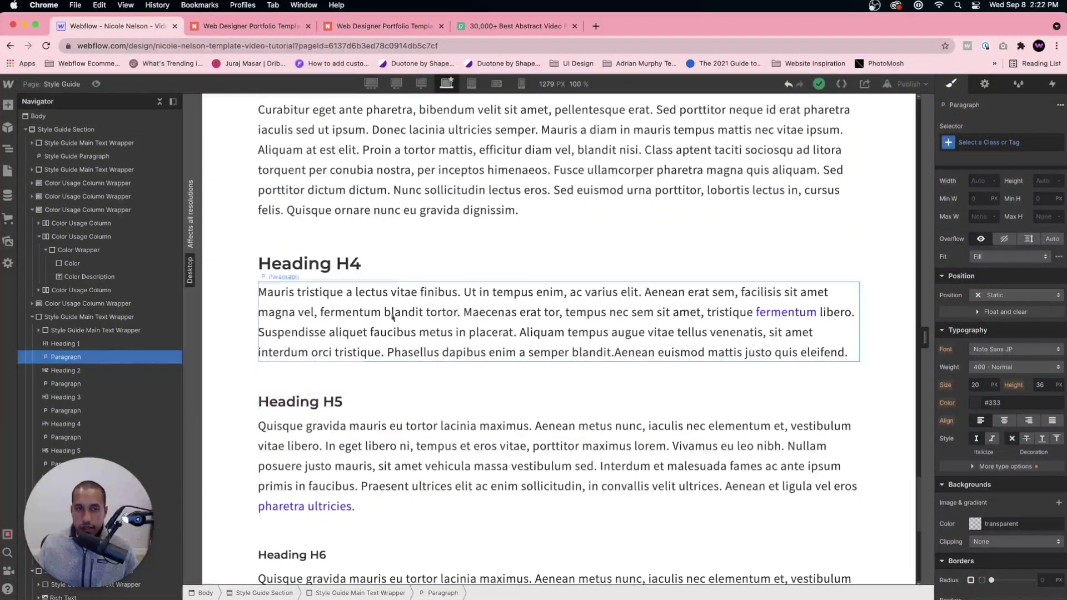
{"action": "scroll", "coordinate": [420, 289], "scroll_direction": "up", "scroll_amount": 20}
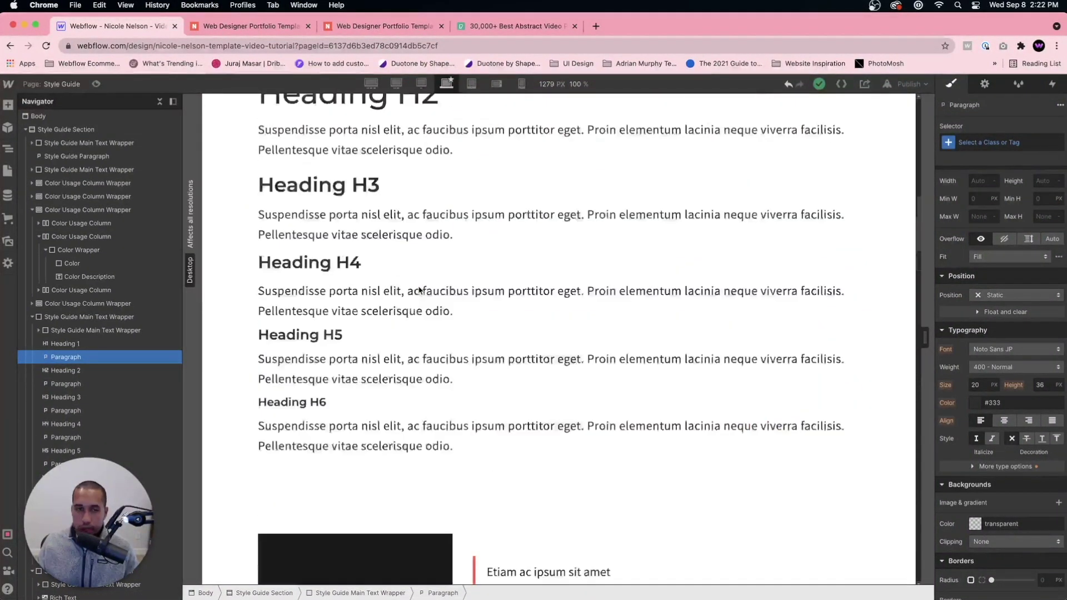
{"action": "scroll", "coordinate": [419, 290], "scroll_direction": "up", "scroll_amount": 4}
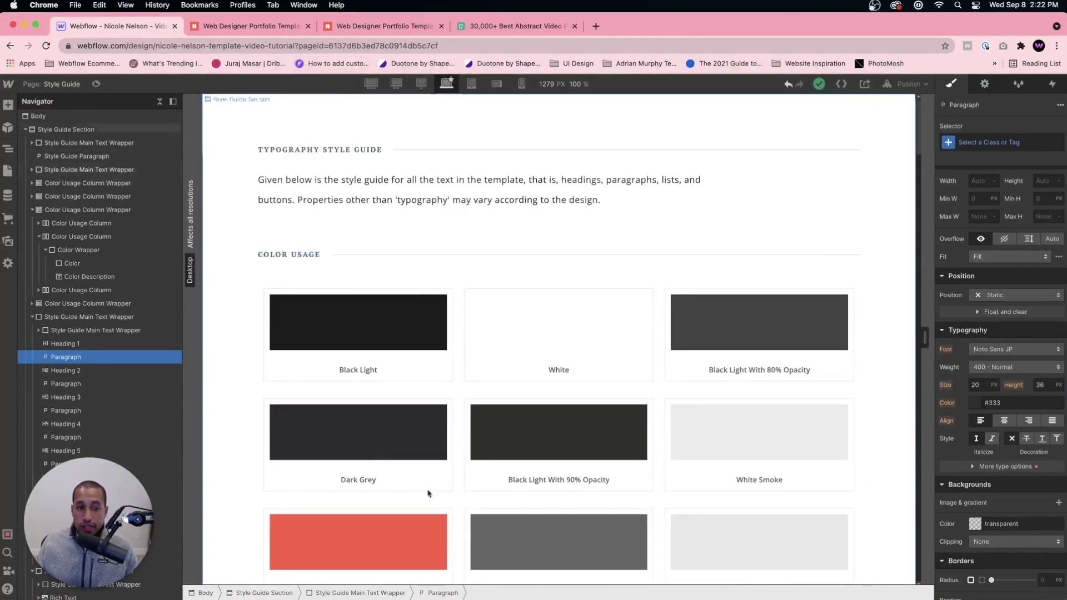
Switch to the template documentation PDF in Acrobat and review it from the cover to the Typography section.
{"action": "mouse_move", "coordinate": [497, 576]}
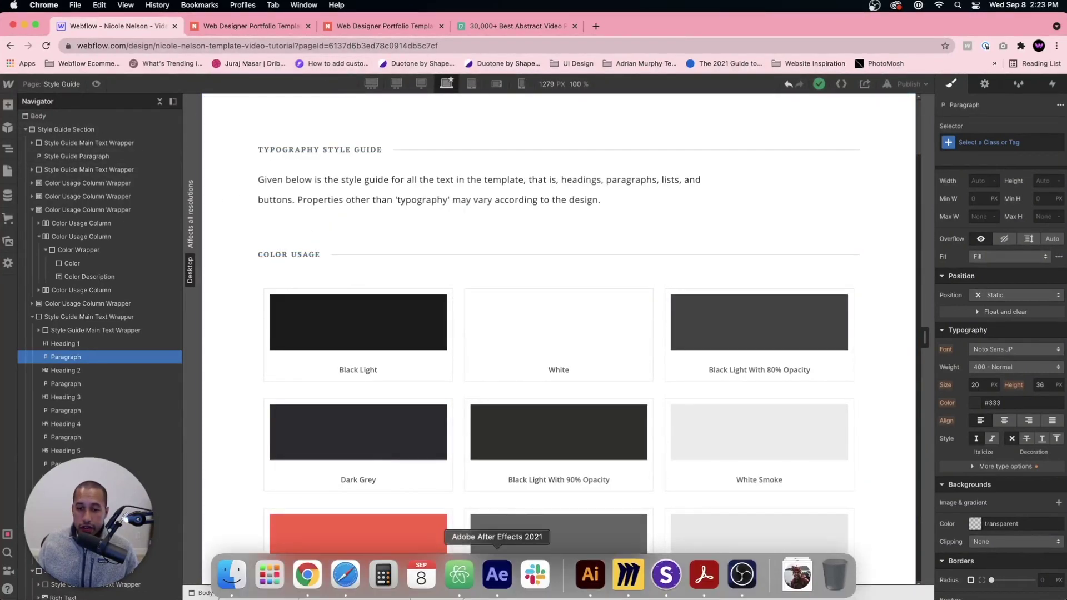
{"action": "left_click", "coordinate": [705, 576]}
{"action": "left_click_drag", "start_coordinate": [921, 551], "coordinate": [924, 84]}
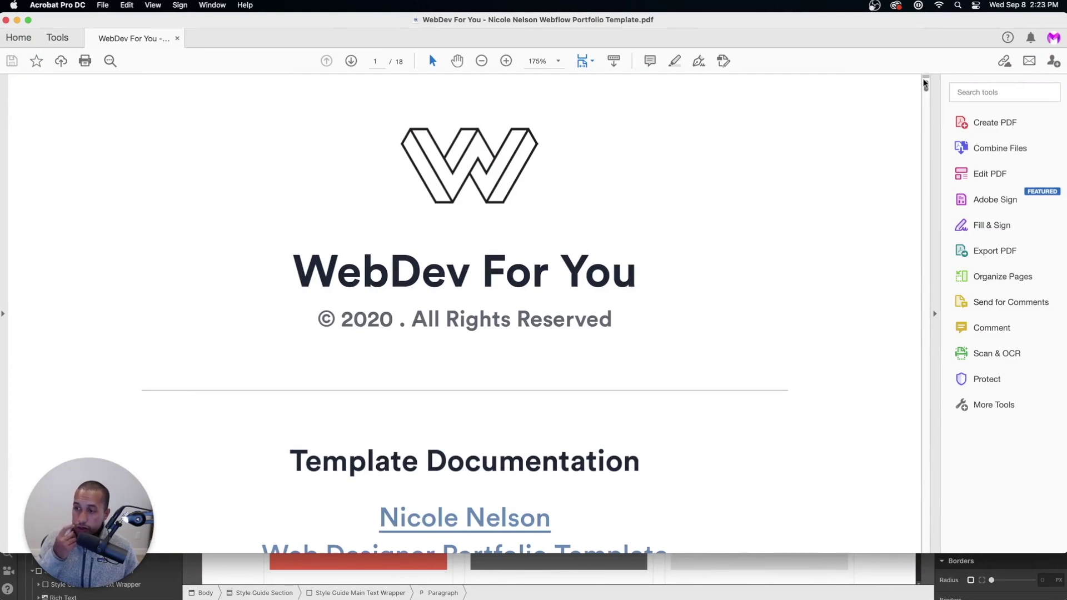
{"action": "scroll", "coordinate": [542, 222], "scroll_direction": "down", "scroll_amount": 15}
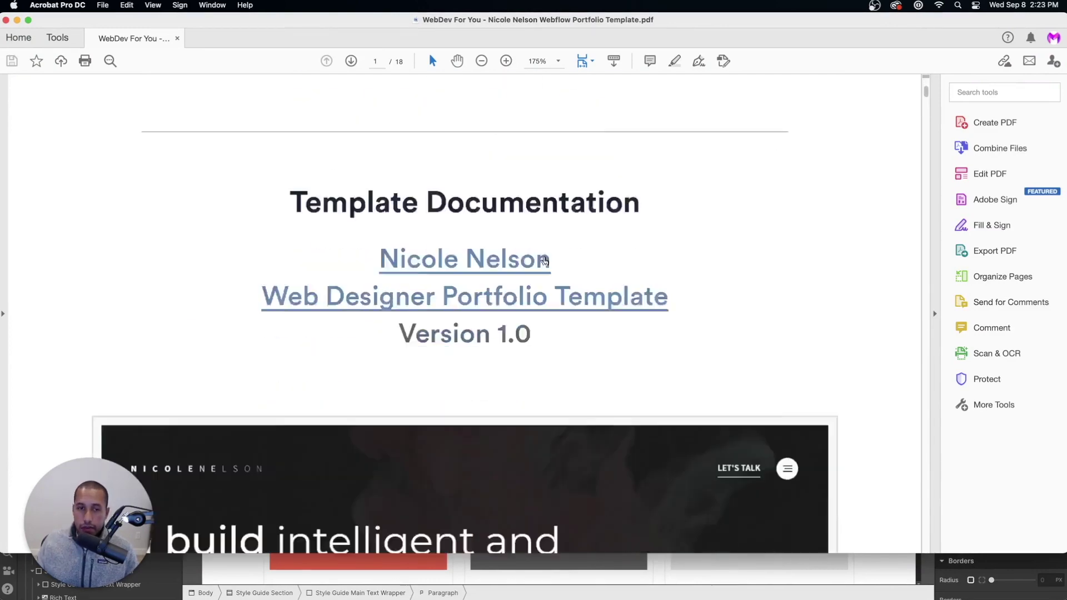
{"action": "scroll", "coordinate": [547, 297], "scroll_direction": "down", "scroll_amount": 10}
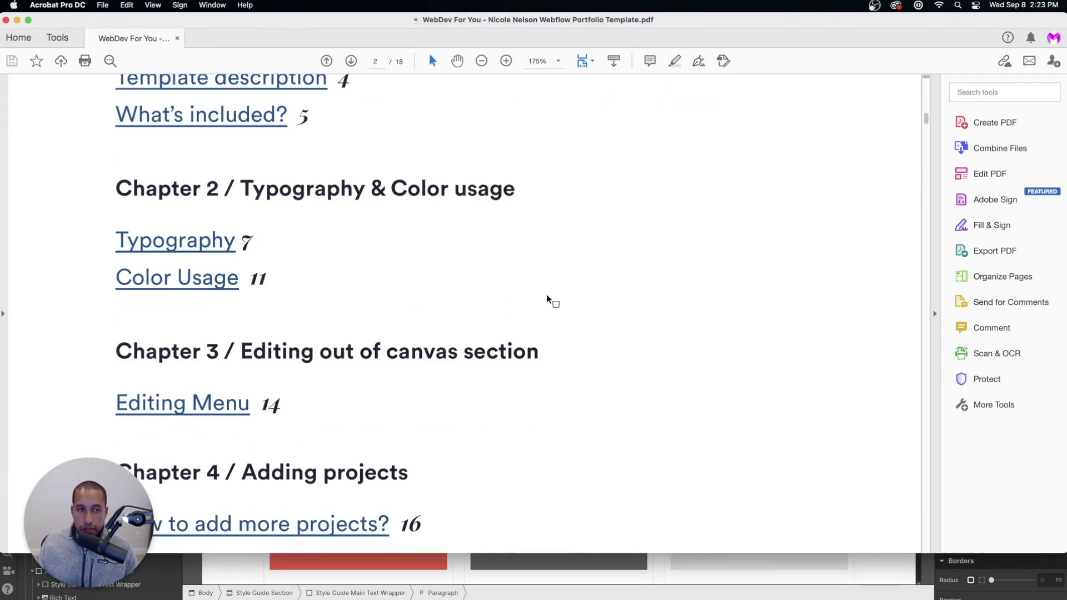
{"action": "scroll", "coordinate": [547, 298], "scroll_direction": "down", "scroll_amount": 12}
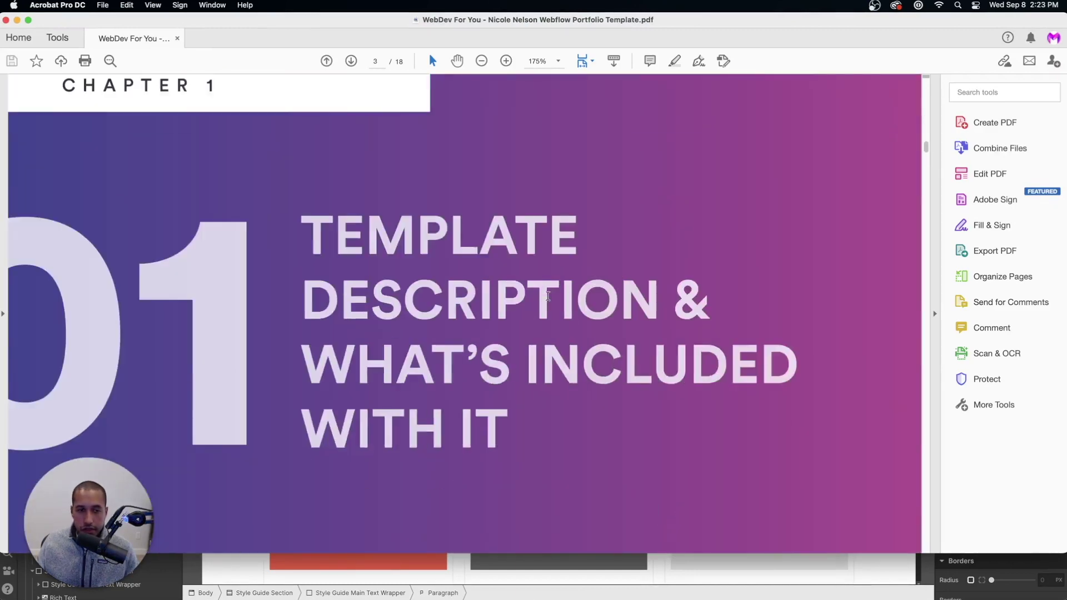
{"action": "scroll", "coordinate": [548, 293], "scroll_direction": "down", "scroll_amount": 15}
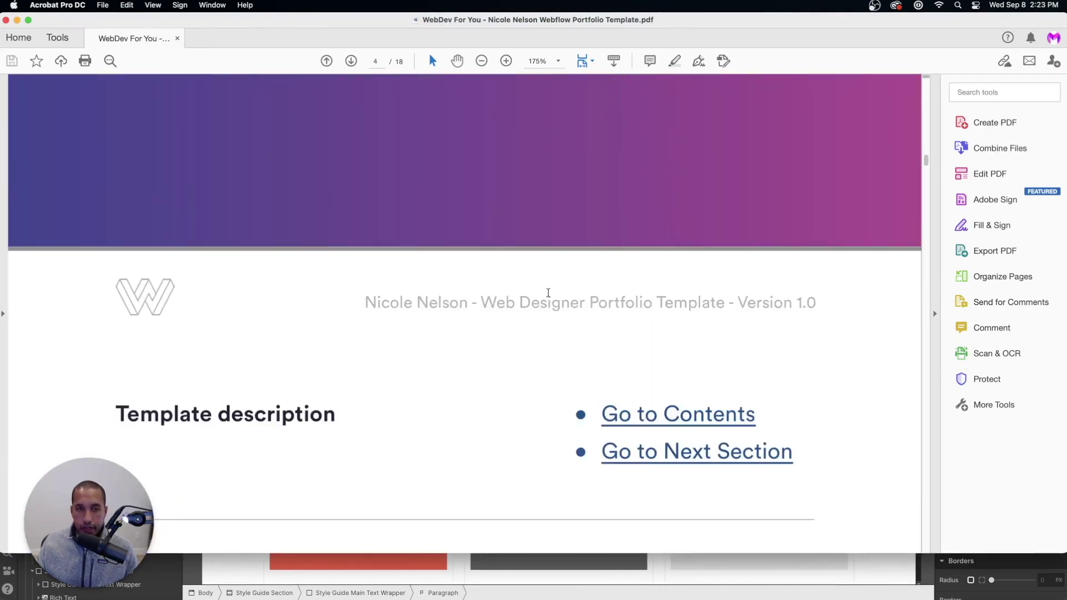
{"action": "scroll", "coordinate": [548, 292], "scroll_direction": "down", "scroll_amount": 15}
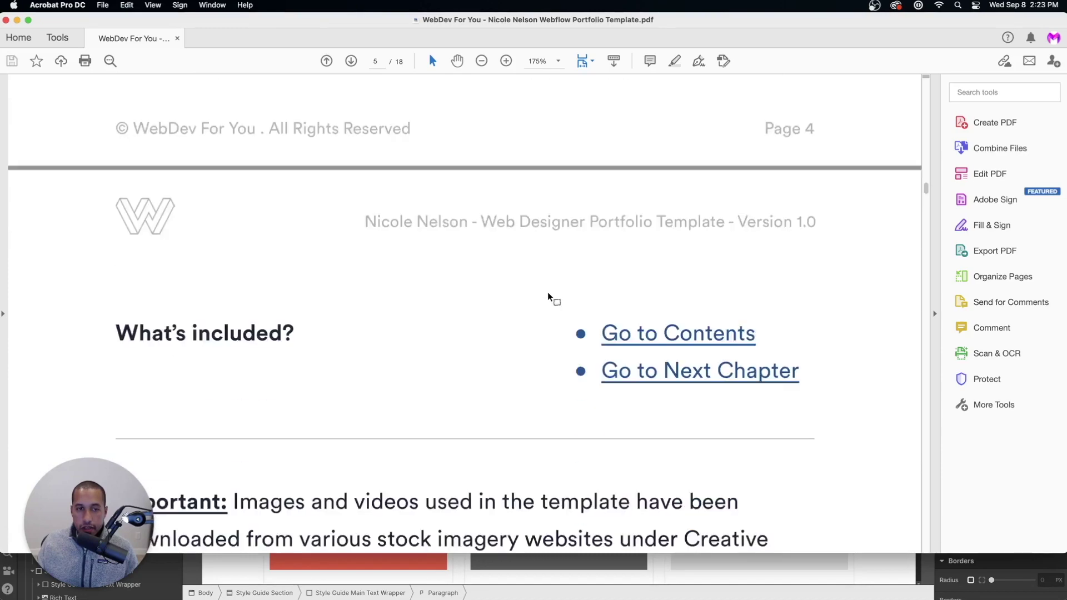
{"action": "scroll", "coordinate": [548, 298], "scroll_direction": "down", "scroll_amount": 15}
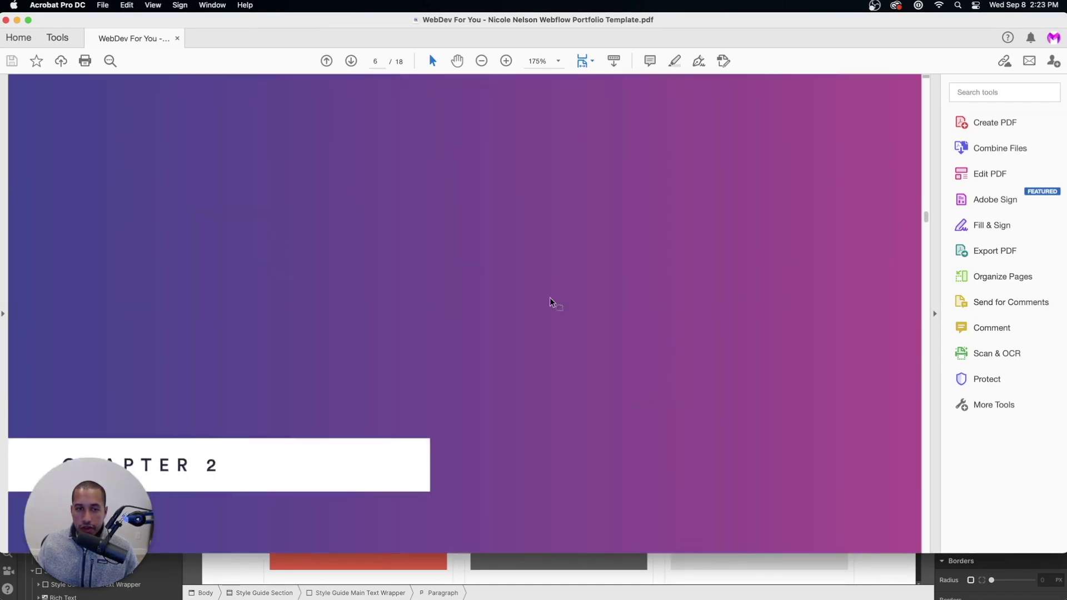
{"action": "scroll", "coordinate": [552, 310], "scroll_direction": "down", "scroll_amount": 20}
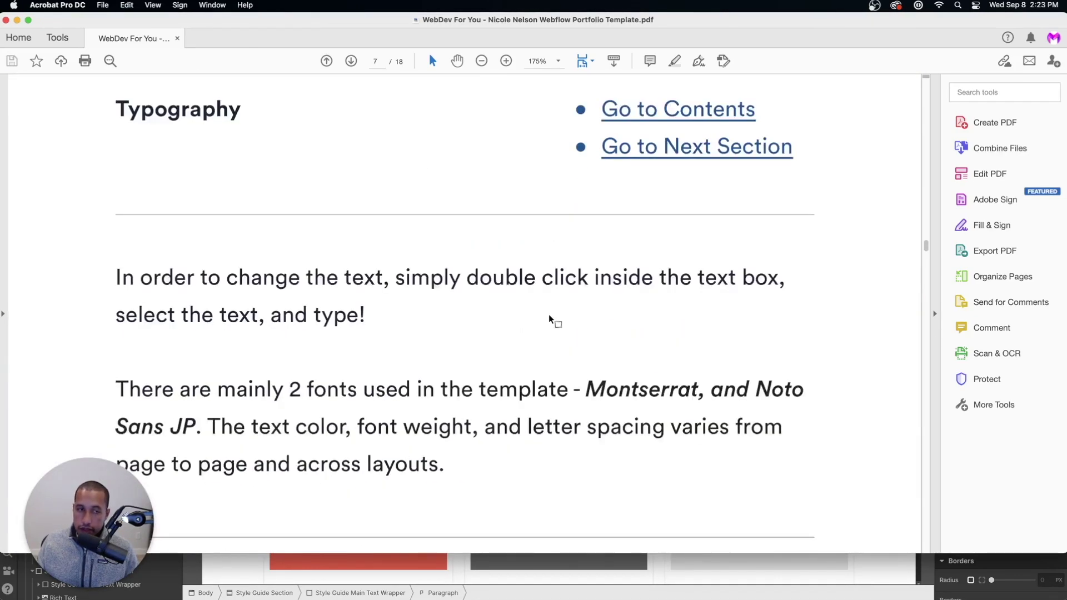
Review the PDF's instructions on editing the menu and adding projects, continuing to the image and icon credits on page 18.
{"action": "left_click_drag", "start_coordinate": [926, 263], "coordinate": [925, 428]}
{"action": "scroll", "coordinate": [667, 311], "scroll_direction": "down", "scroll_amount": 2}
{"action": "scroll", "coordinate": [530, 219], "scroll_direction": "down", "scroll_amount": 10}
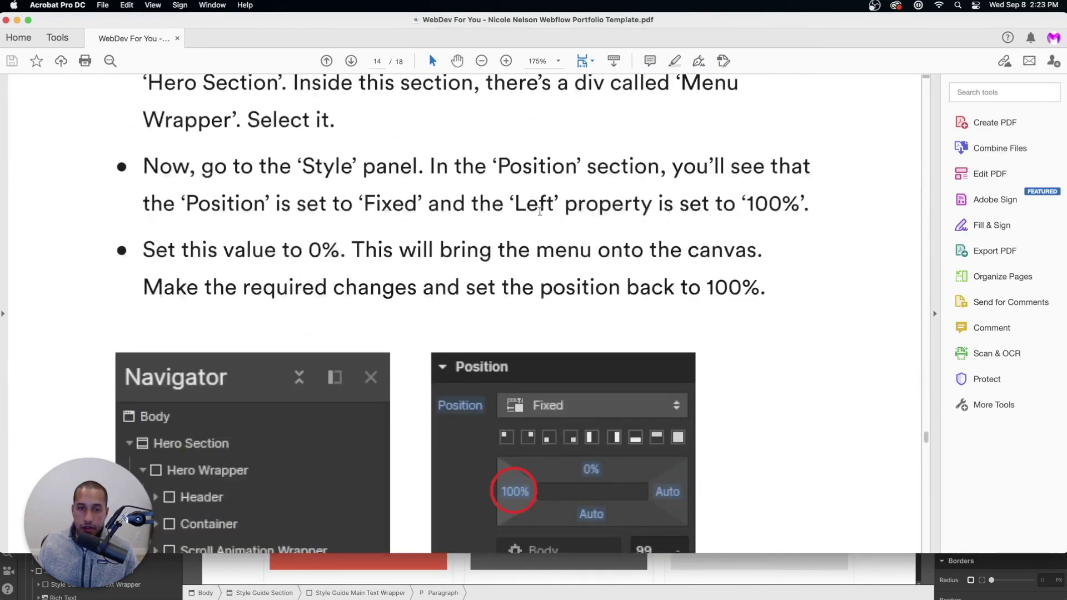
{"action": "scroll", "coordinate": [528, 346], "scroll_direction": "down", "scroll_amount": 15}
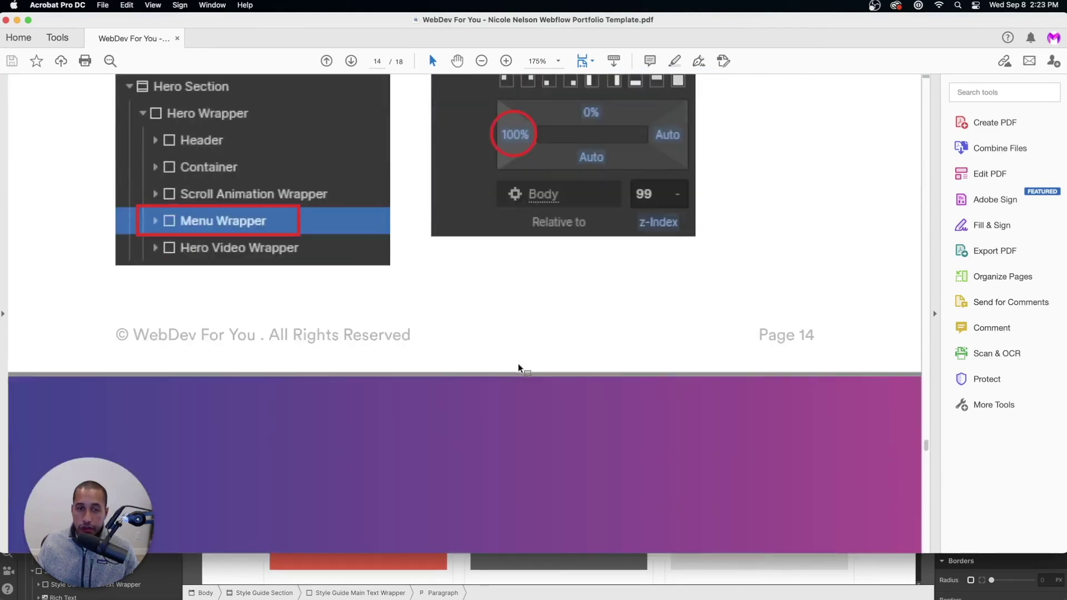
{"action": "scroll", "coordinate": [529, 358], "scroll_direction": "down", "scroll_amount": 20}
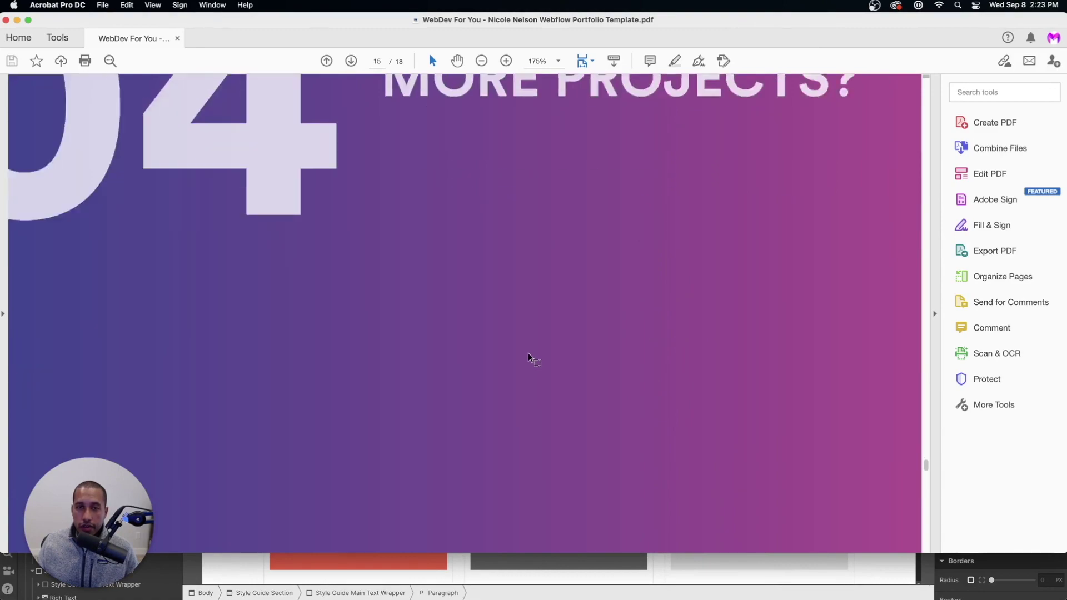
{"action": "scroll", "coordinate": [529, 354], "scroll_direction": "up", "scroll_amount": 4}
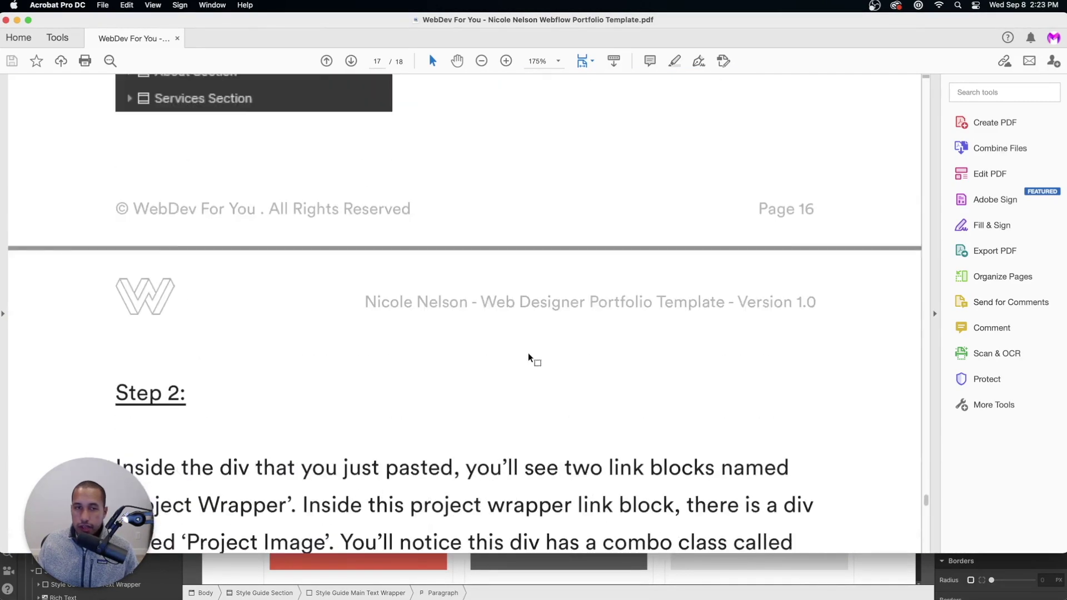
{"action": "scroll", "coordinate": [528, 354], "scroll_direction": "down", "scroll_amount": 10}
{"action": "scroll", "coordinate": [531, 354], "scroll_direction": "down", "scroll_amount": 15}
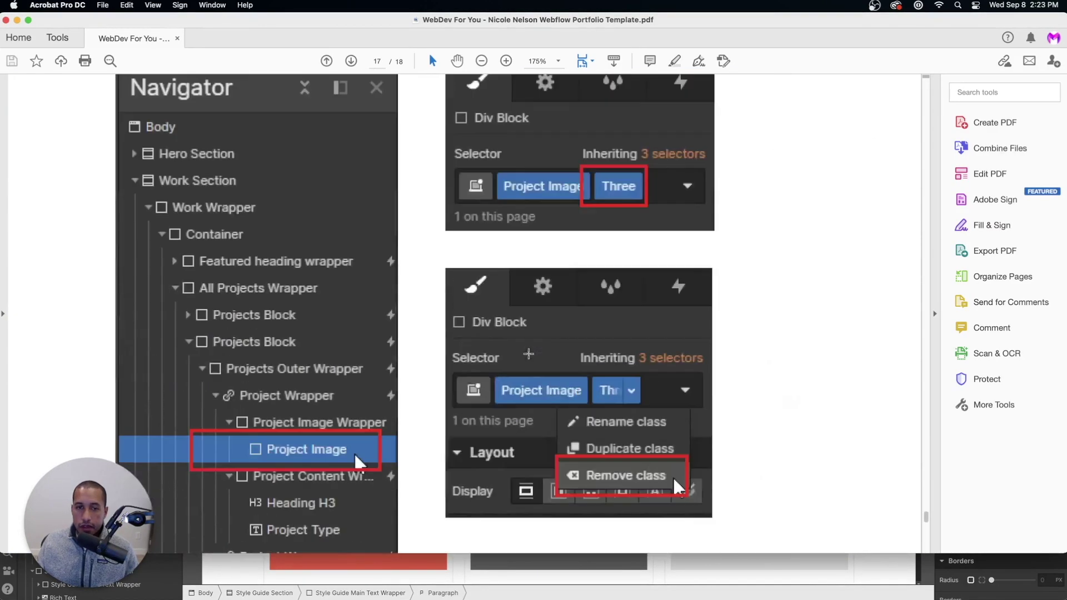
{"action": "scroll", "coordinate": [542, 354], "scroll_direction": "down", "scroll_amount": 8}
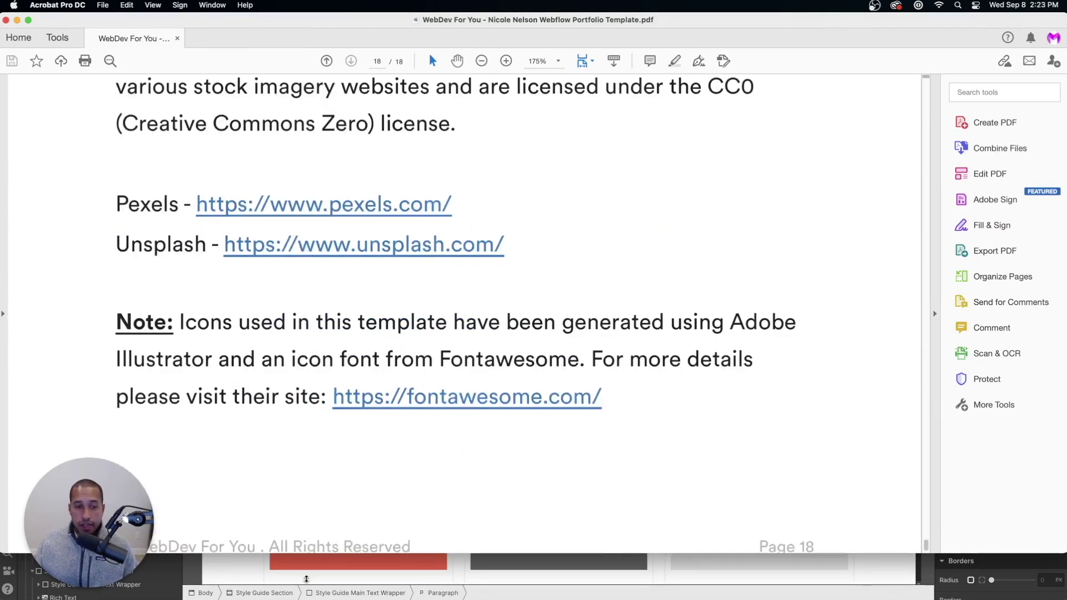
Switch to Chrome and bring up the Google Slides window with the Interactions slide.
{"action": "left_click", "coordinate": [306, 579]}
{"action": "left_click", "coordinate": [304, 5]}
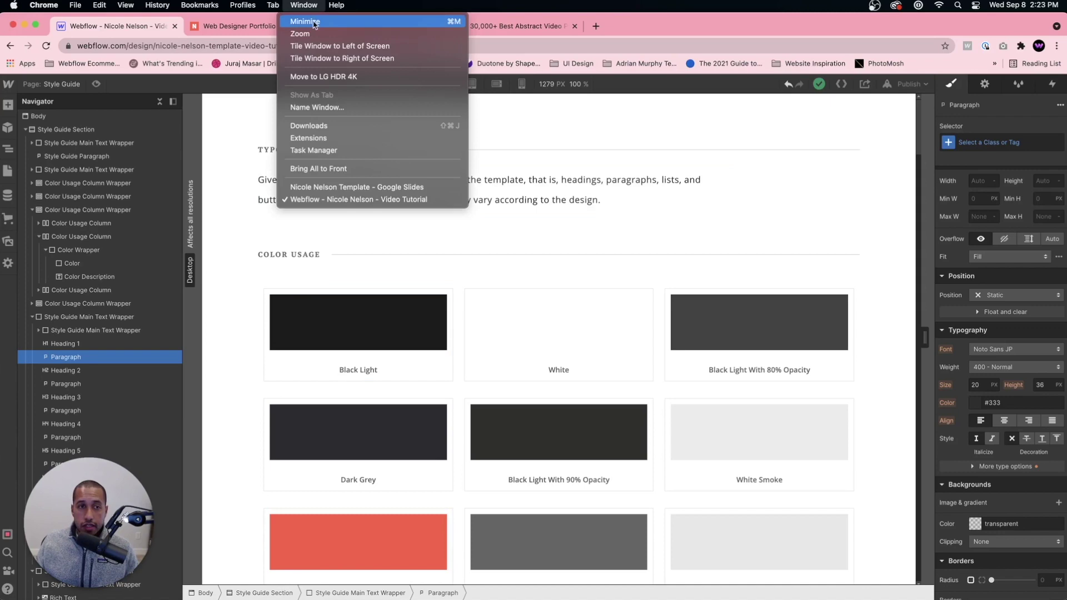
{"action": "left_click", "coordinate": [318, 189]}
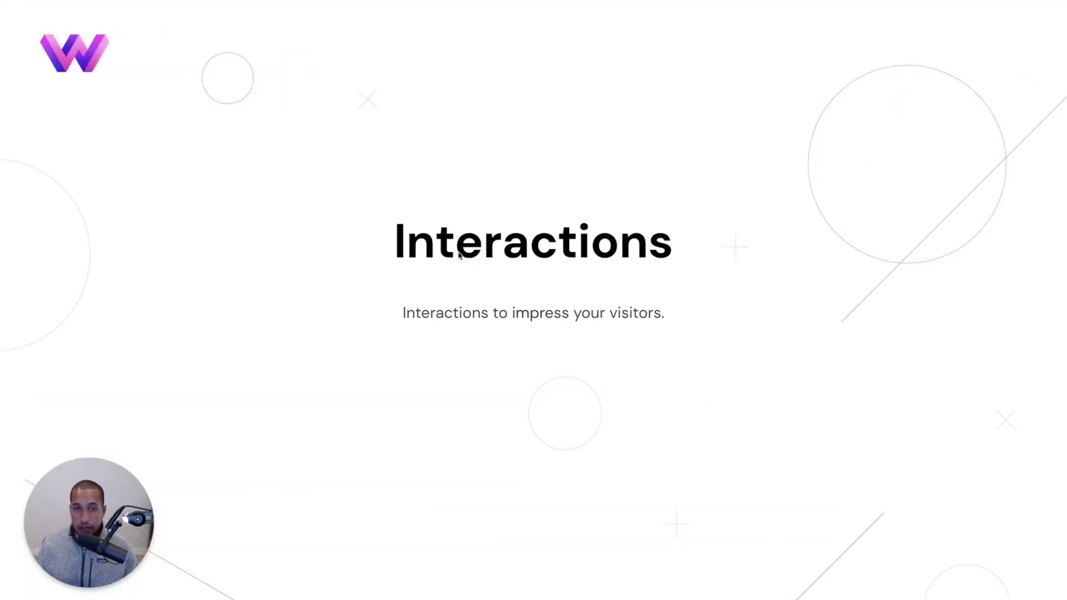
Return to the Webflow window and open the Home page in the Designer.
{"action": "mouse_move", "coordinate": [257, 1]}
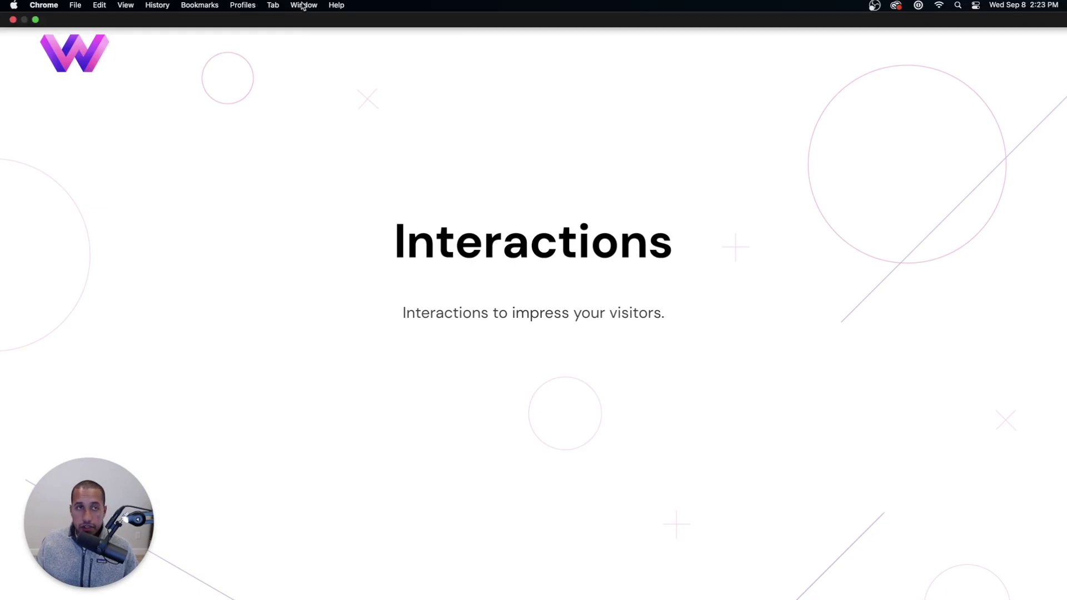
{"action": "left_click", "coordinate": [303, 5]}
{"action": "left_click", "coordinate": [320, 199]}
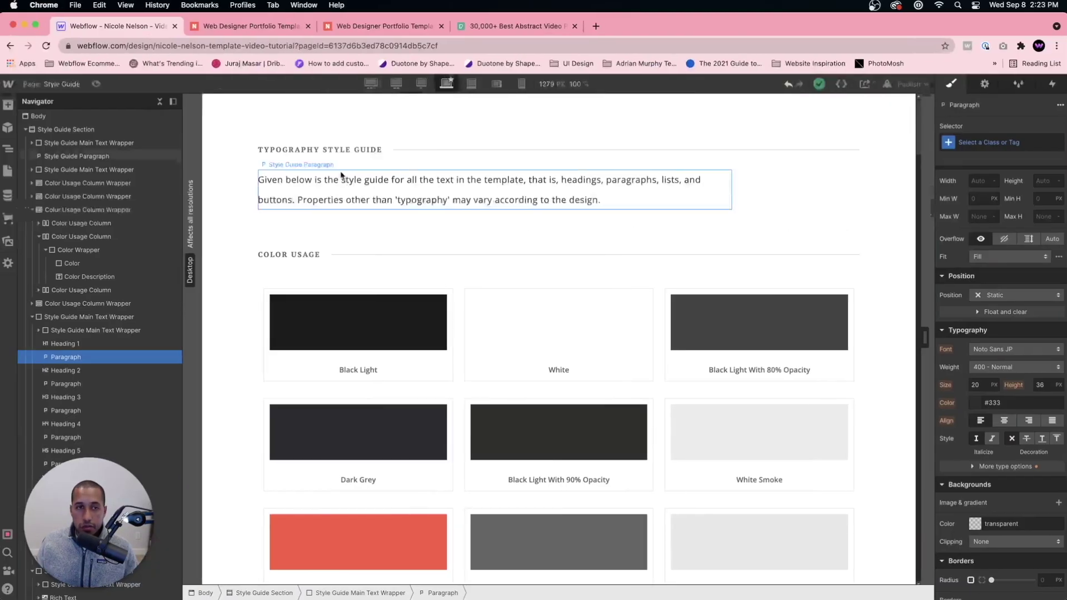
{"action": "left_click", "coordinate": [8, 170]}
{"action": "left_click", "coordinate": [49, 167]}
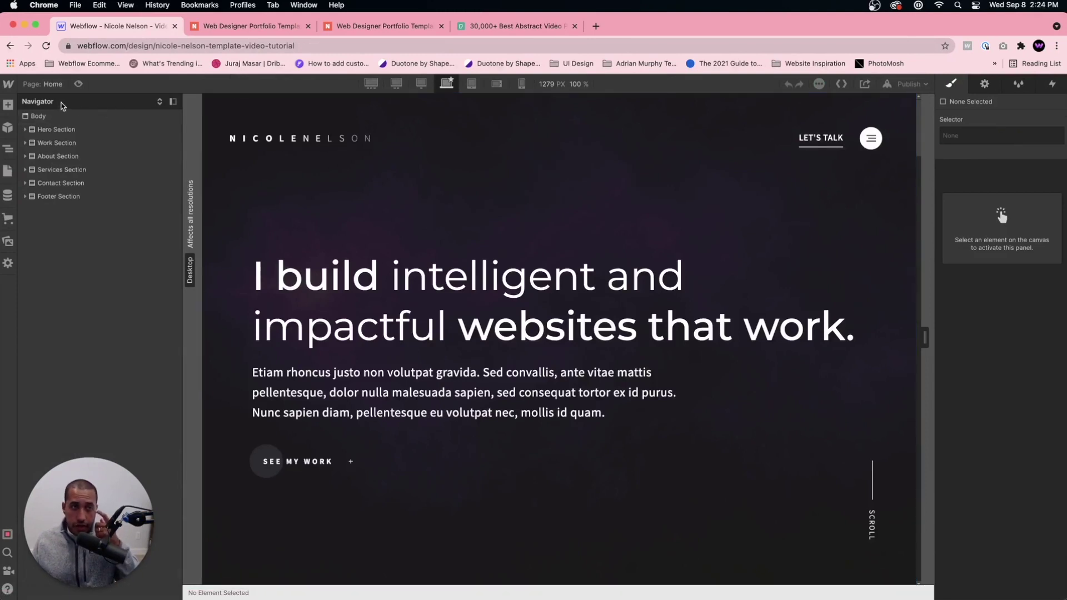
Expand all elements in the Home page's Navigator and widen the Navigator so the interaction markers fit.
{"action": "left_click", "coordinate": [160, 101]}
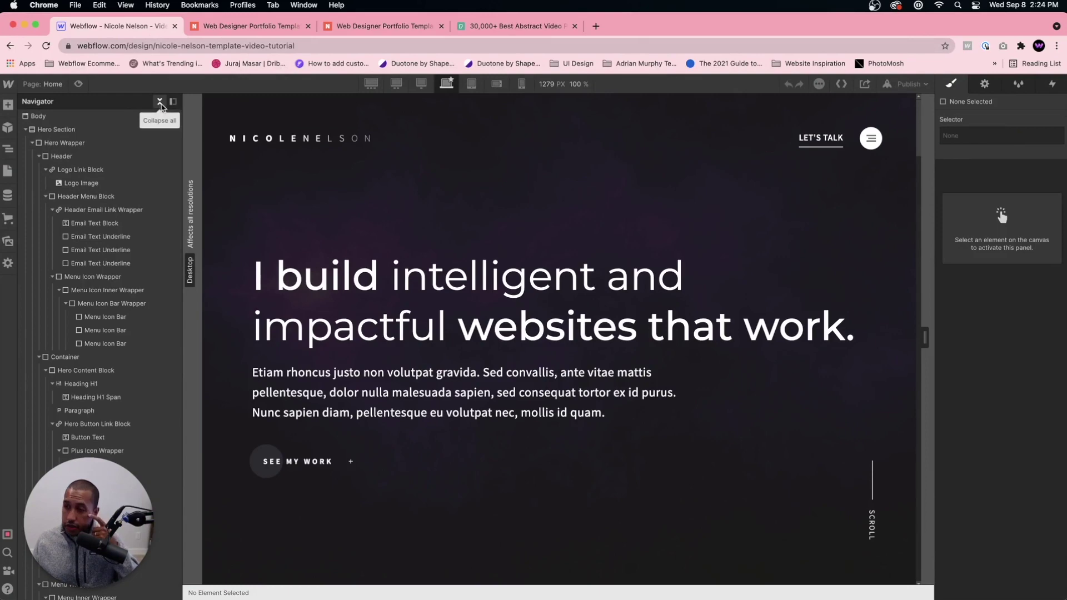
{"action": "scroll", "coordinate": [111, 278], "scroll_direction": "down", "scroll_amount": 10}
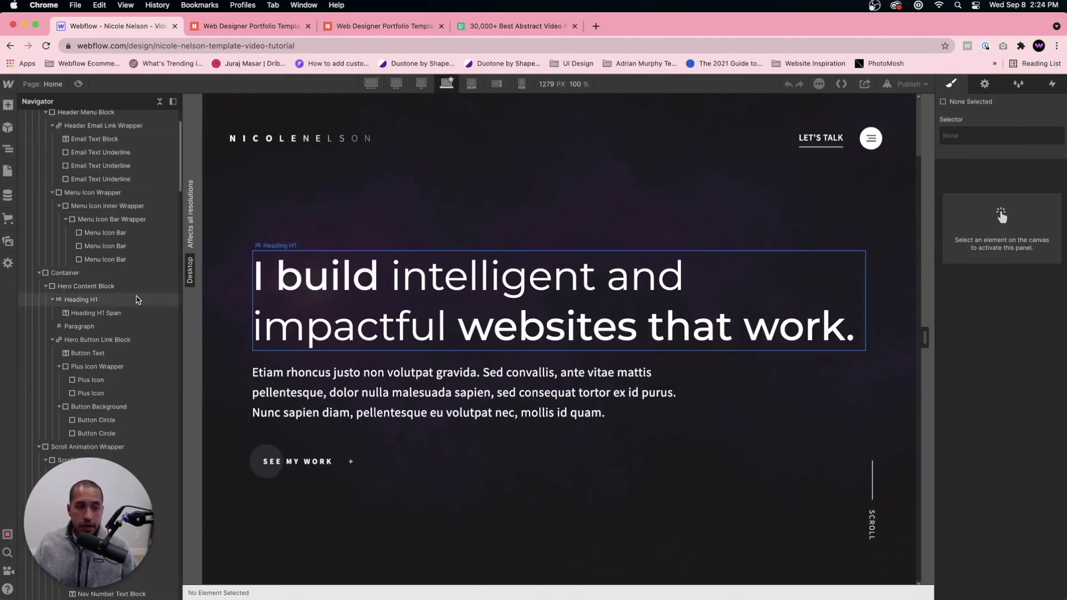
{"action": "scroll", "coordinate": [138, 297], "scroll_direction": "down", "scroll_amount": 15}
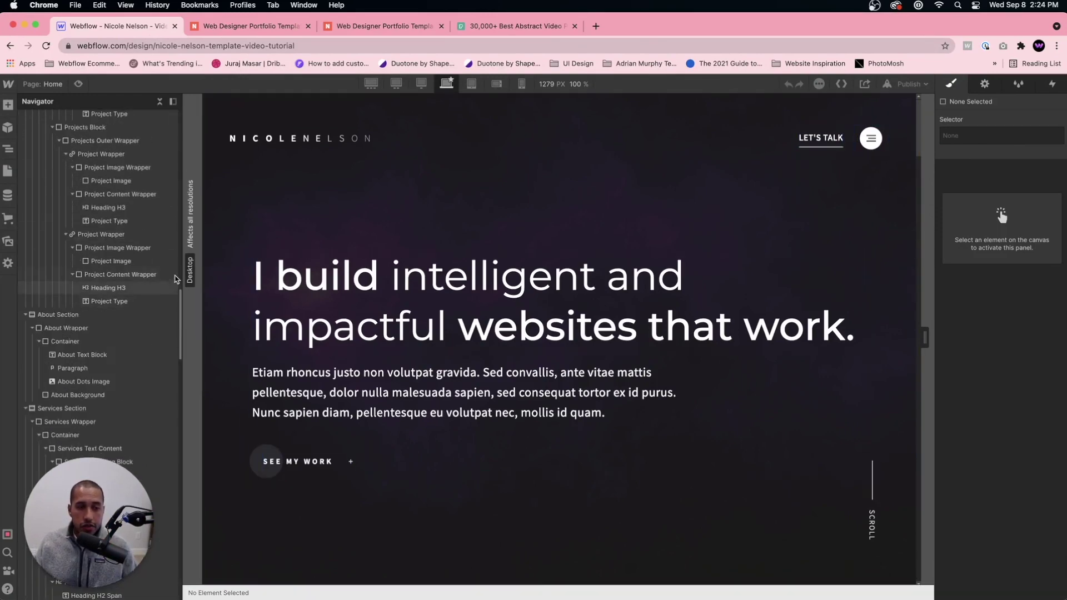
{"action": "left_click_drag", "start_coordinate": [181, 269], "coordinate": [233, 264]}
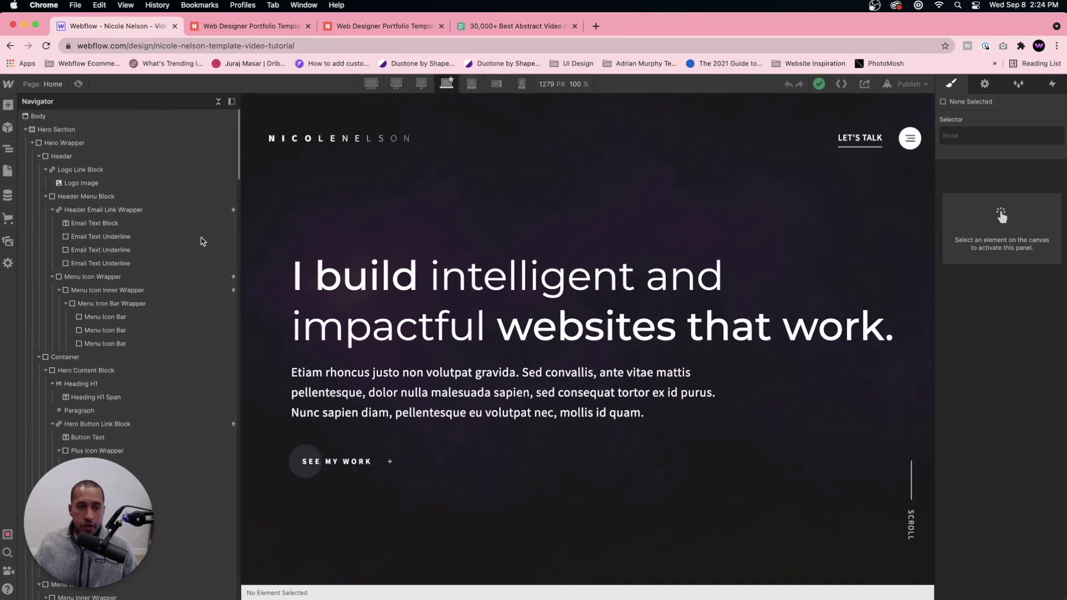
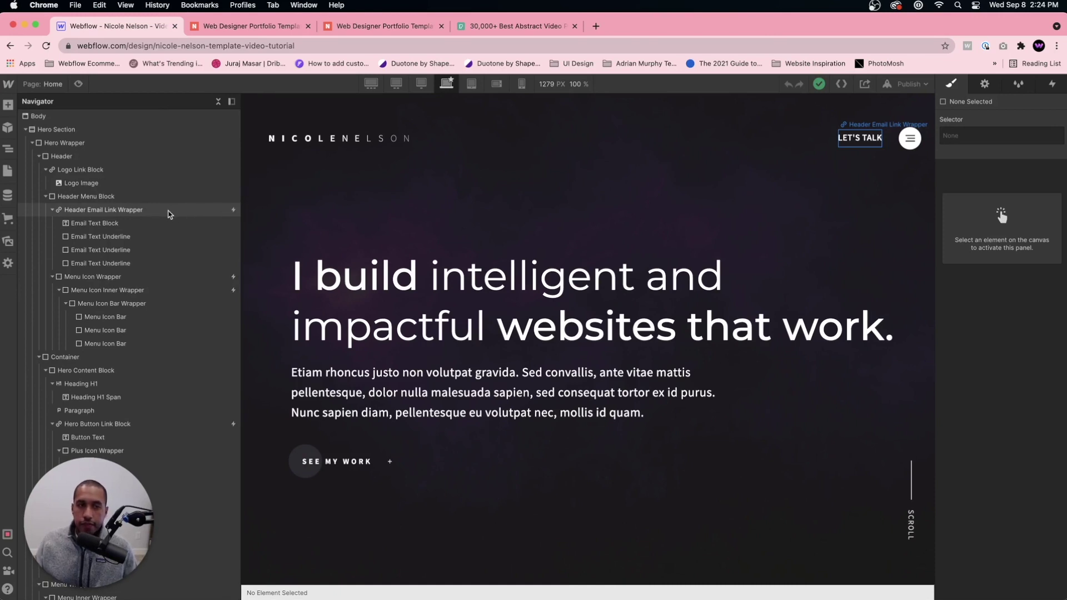
Select the Header Email Link Wrapper and check the Let's Talk link in the page preview, returning to the Designer.
{"action": "left_click", "coordinate": [171, 215]}
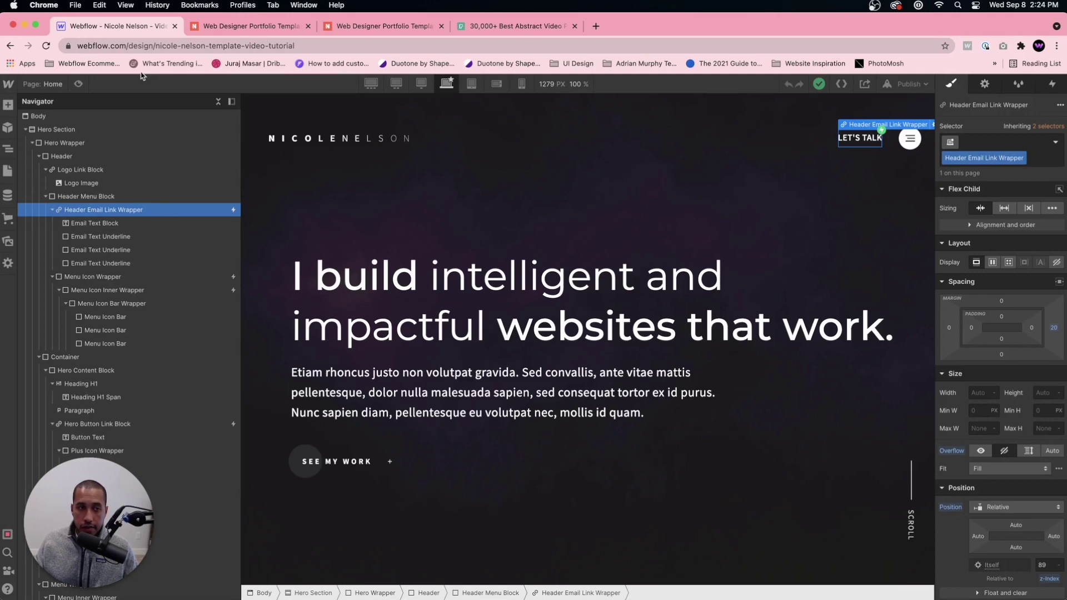
{"action": "left_click", "coordinate": [79, 85]}
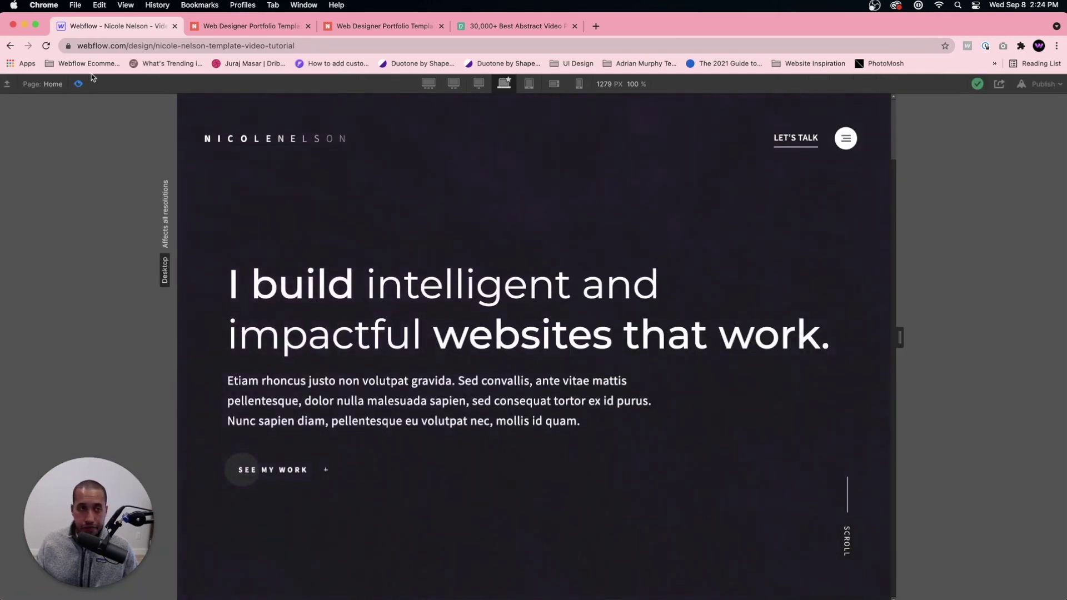
{"action": "key", "text": "super+shift+p"}
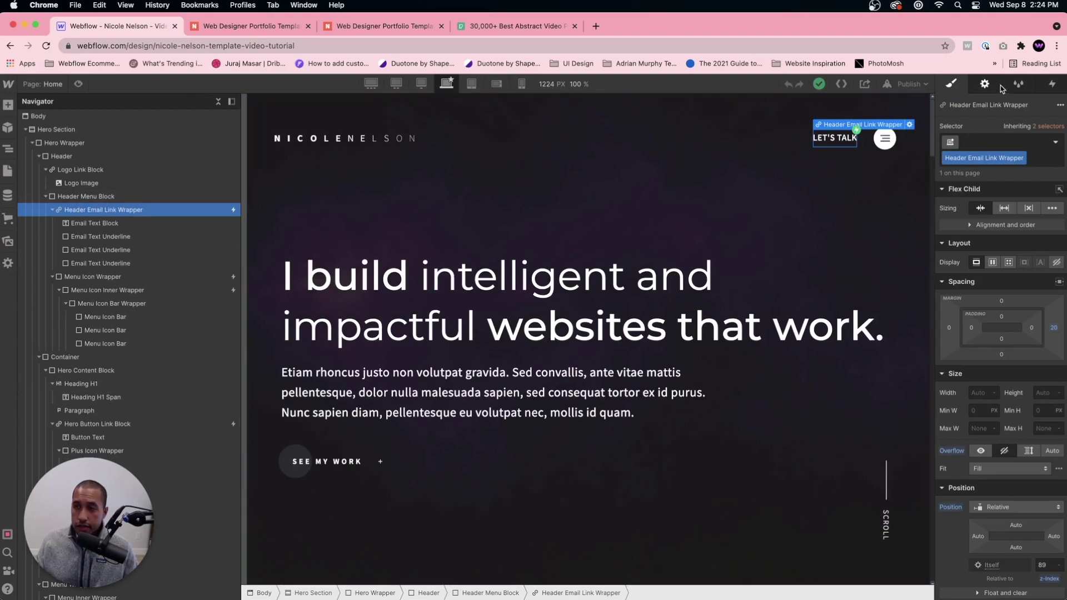
Open the "Let's talk link on hover" animation from the Header Email Link Wrapper's mouse hover trigger.
{"action": "left_click", "coordinate": [1053, 85]}
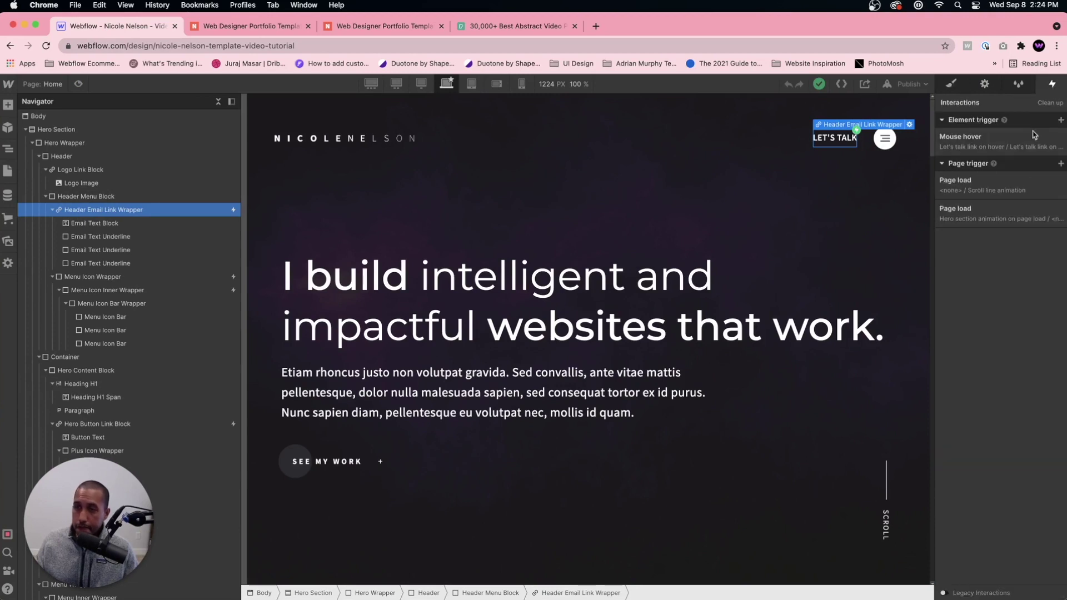
{"action": "left_click", "coordinate": [987, 144]}
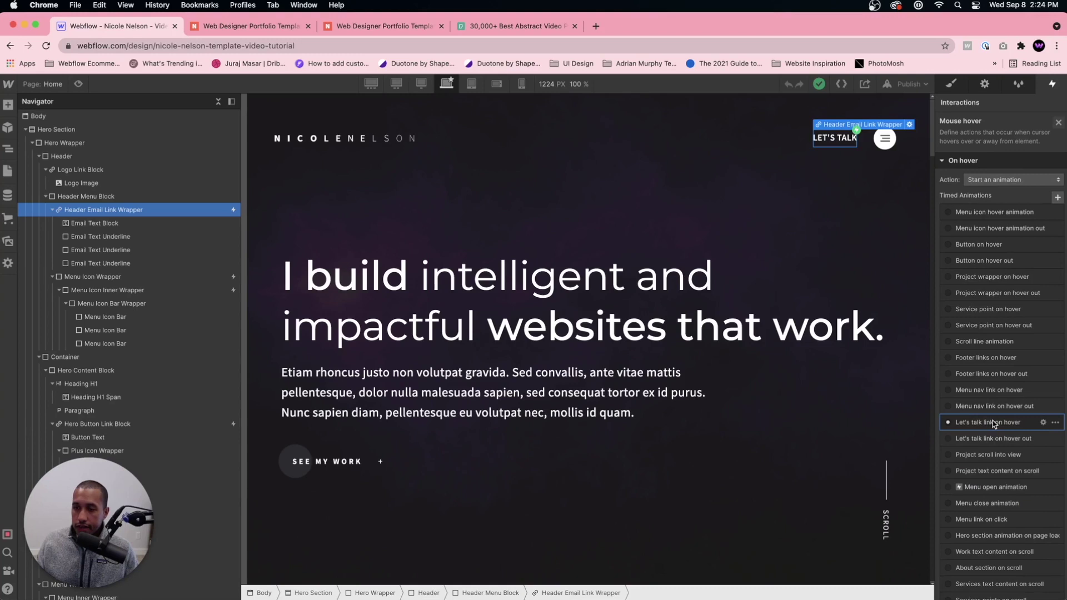
{"action": "left_click", "coordinate": [993, 424]}
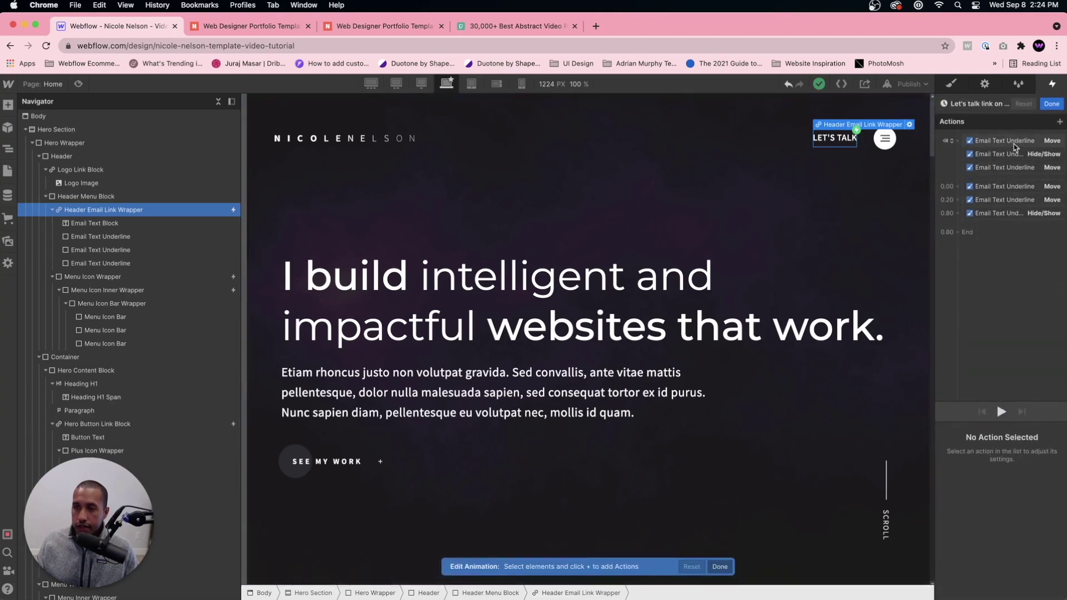
Inspect the Email Text Underline Move and Hide/Show actions with their timing settings, and close the animation.
{"action": "left_click", "coordinate": [1017, 142]}
{"action": "left_click", "coordinate": [1005, 187]}
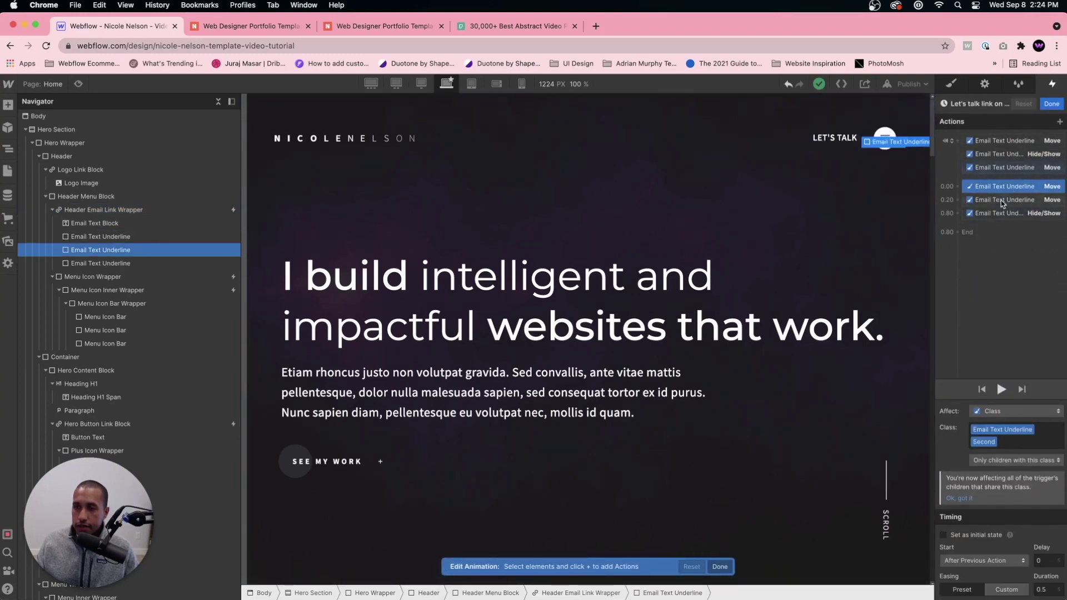
{"action": "left_click", "coordinate": [1003, 204]}
{"action": "left_click", "coordinate": [1001, 214]}
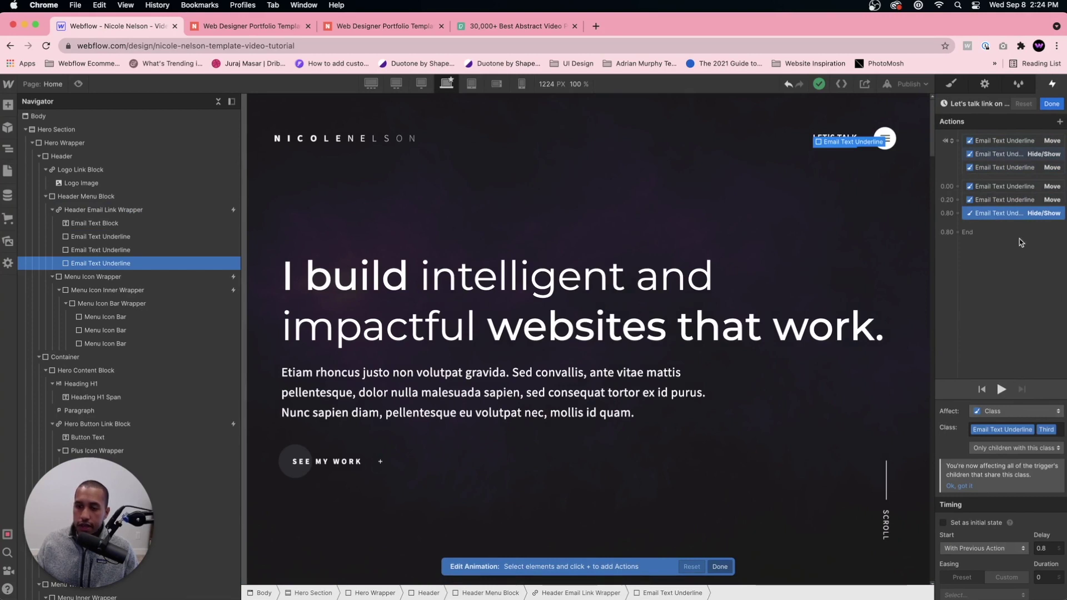
{"action": "scroll", "coordinate": [1035, 551], "scroll_direction": "down", "scroll_amount": 2}
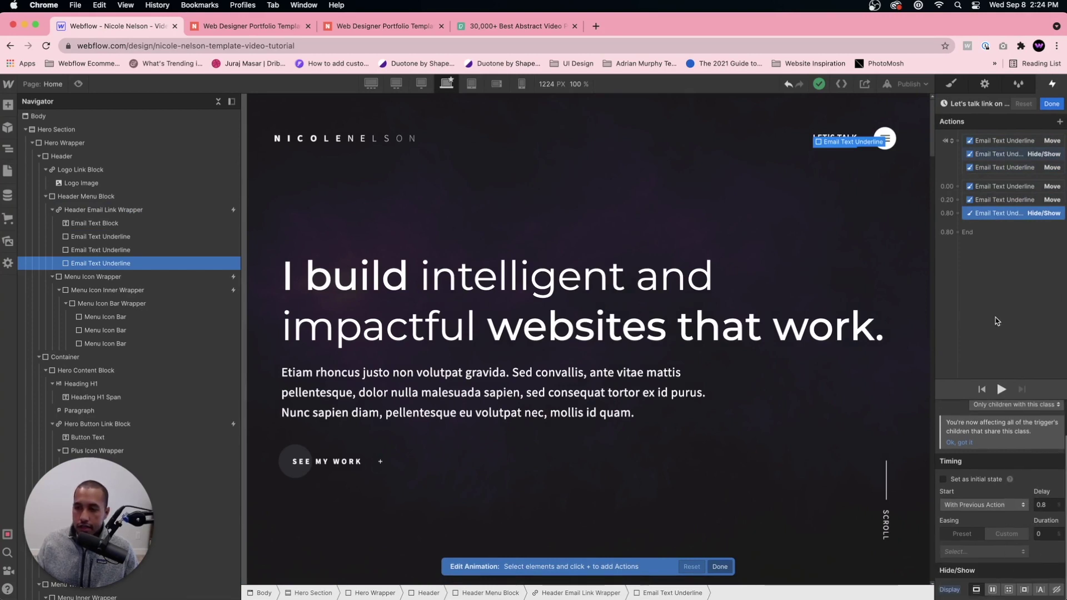
{"action": "left_click", "coordinate": [994, 189]}
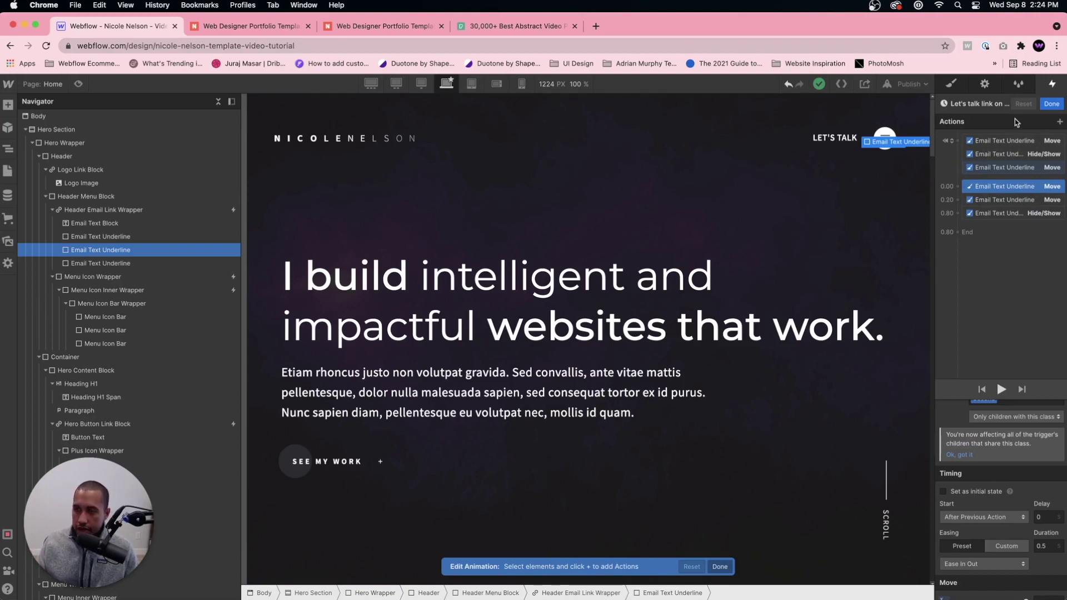
{"action": "left_click", "coordinate": [1056, 106]}
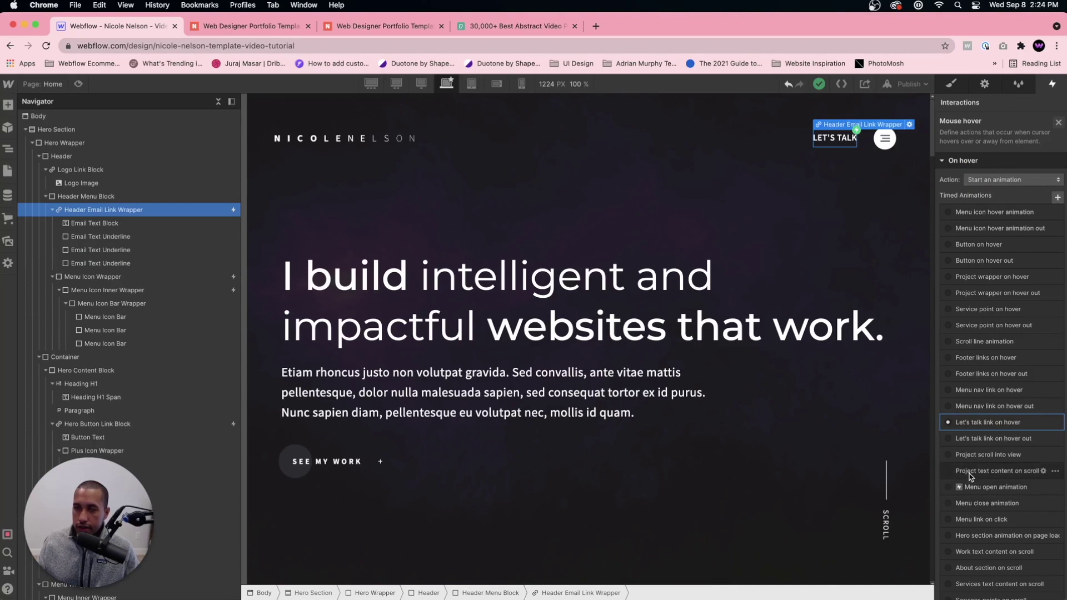
Open the Menu Icon Wrapper's "Menu icon hover animation" and inspect both Menu Icon Bar Size actions.
{"action": "left_click", "coordinate": [193, 278]}
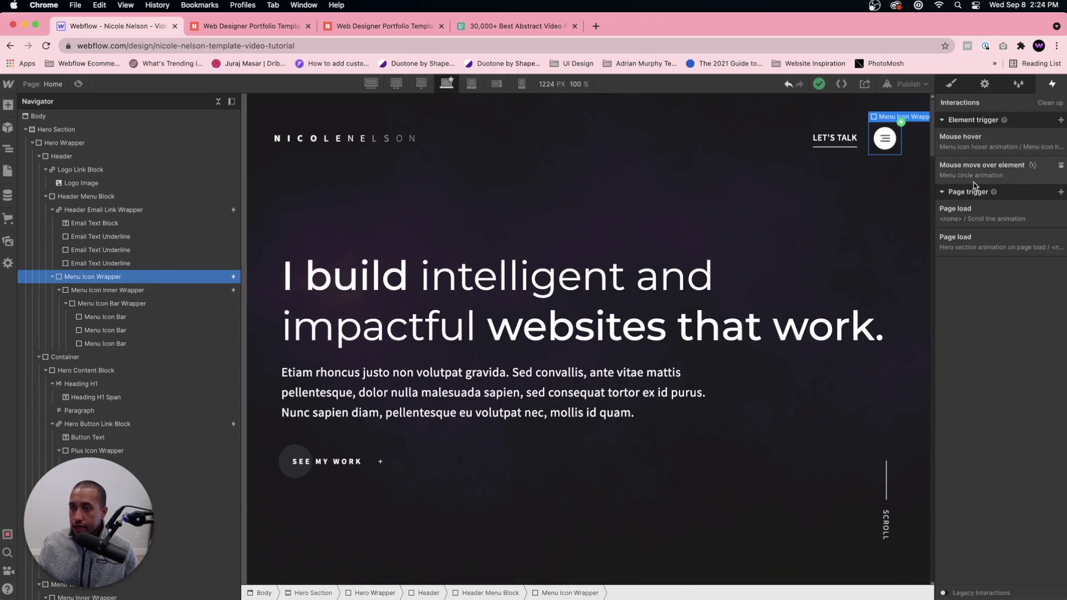
{"action": "left_click", "coordinate": [987, 143]}
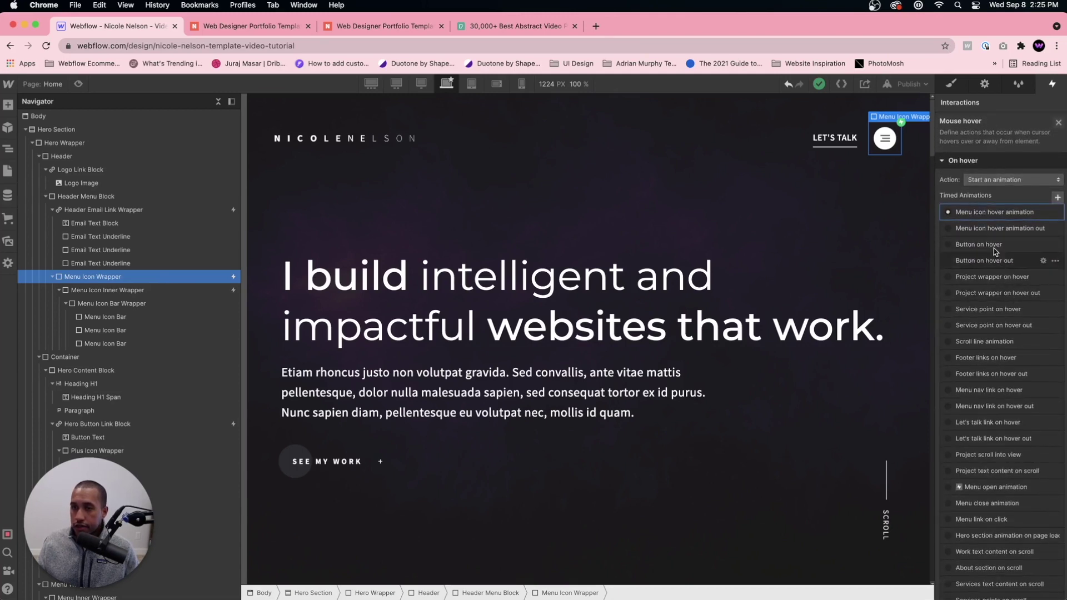
{"action": "left_click", "coordinate": [989, 213]}
{"action": "left_click", "coordinate": [1013, 142]}
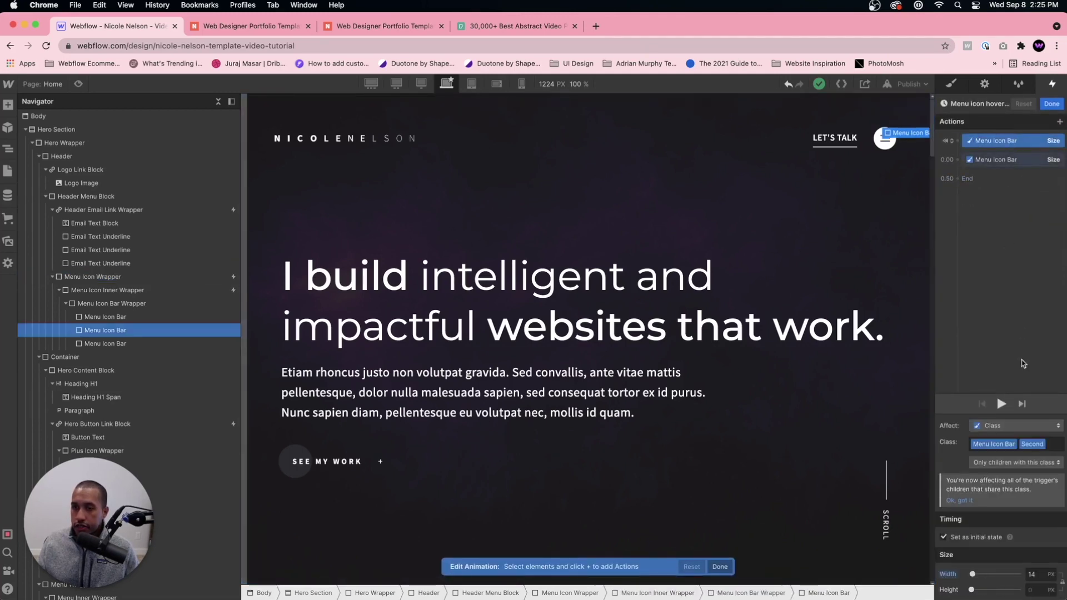
{"action": "left_click", "coordinate": [1000, 159]}
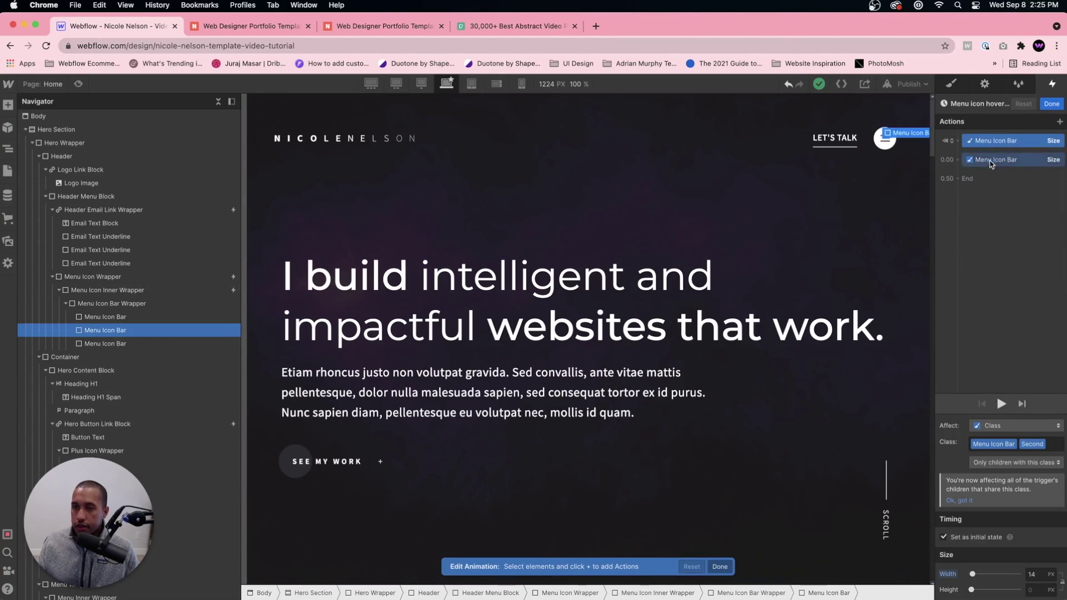
Check the menu icon's hover effect in the page preview, and close its animation and mouse hover trigger.
{"action": "left_click", "coordinate": [79, 84]}
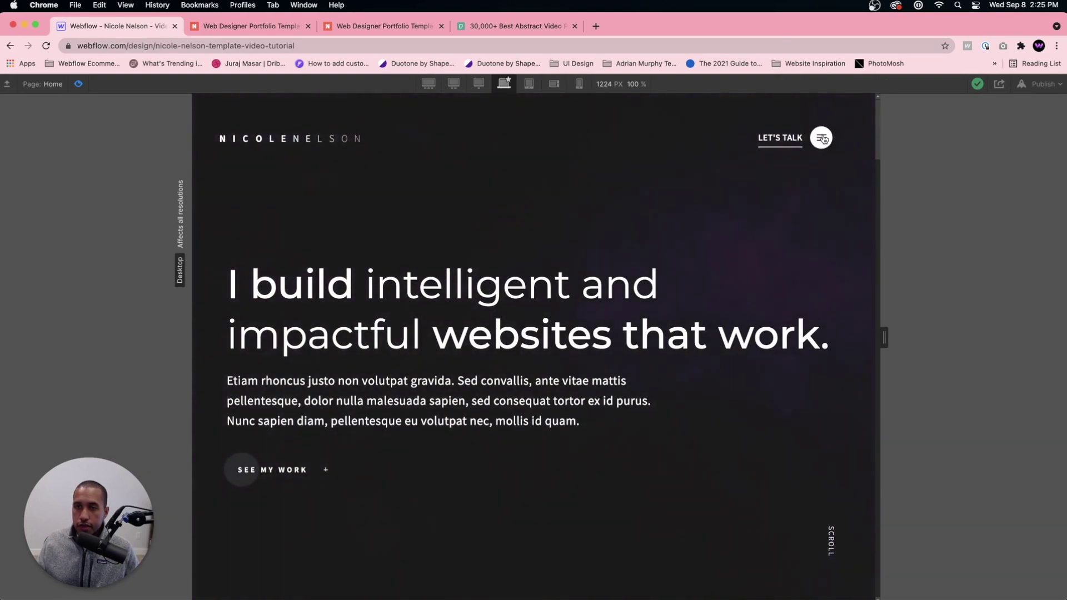
{"action": "left_click", "coordinate": [77, 84]}
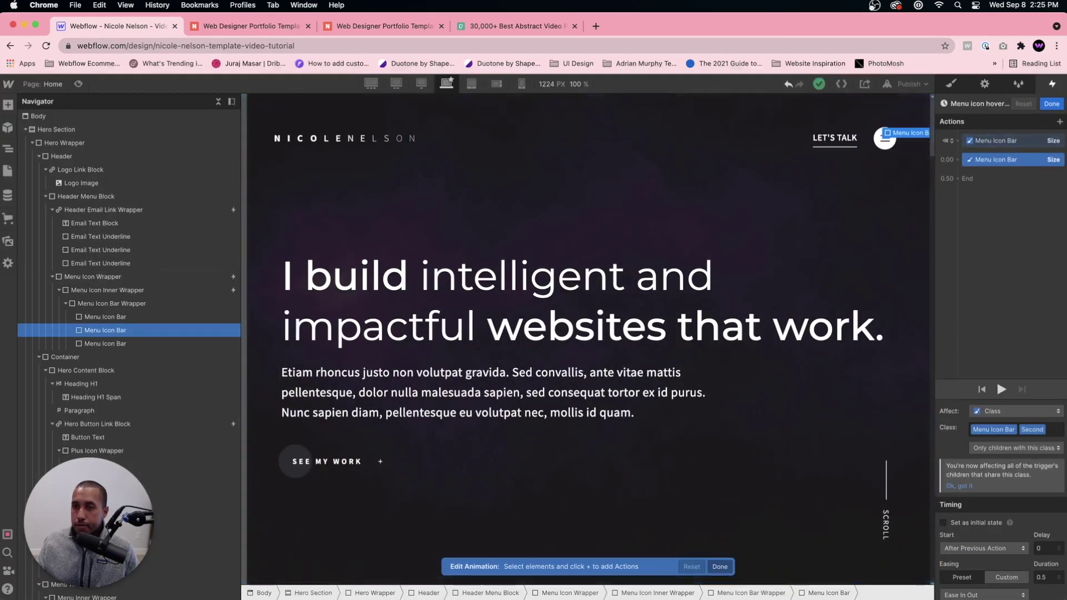
{"action": "left_click", "coordinate": [1053, 104]}
{"action": "left_click", "coordinate": [1059, 122]}
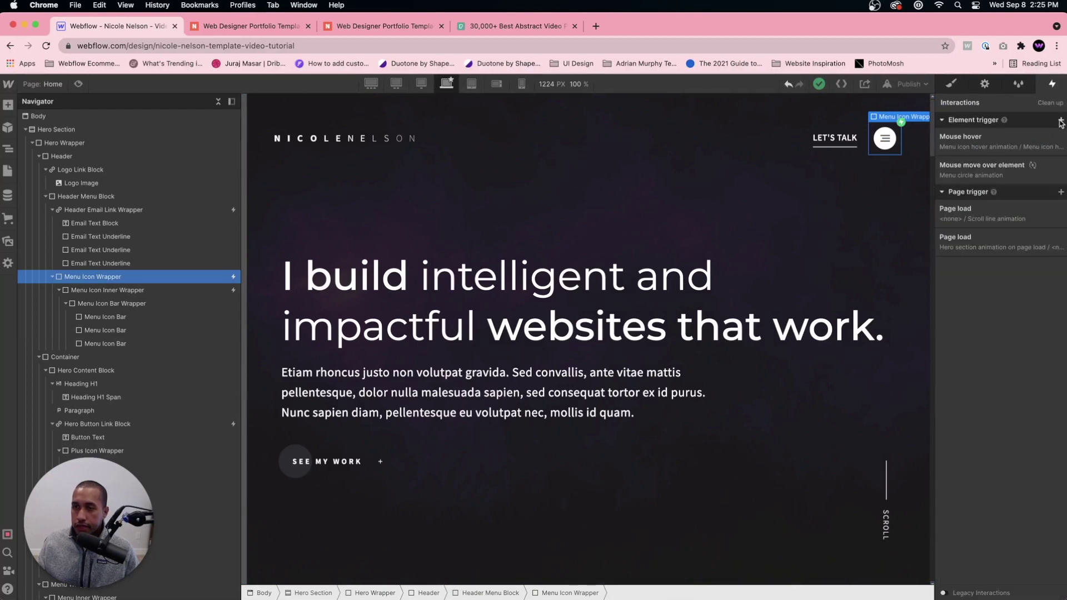
Review the "Menu circle animation" in the Menu Icon Wrapper's mouse move trigger and close that trigger.
{"action": "left_click", "coordinate": [984, 168]}
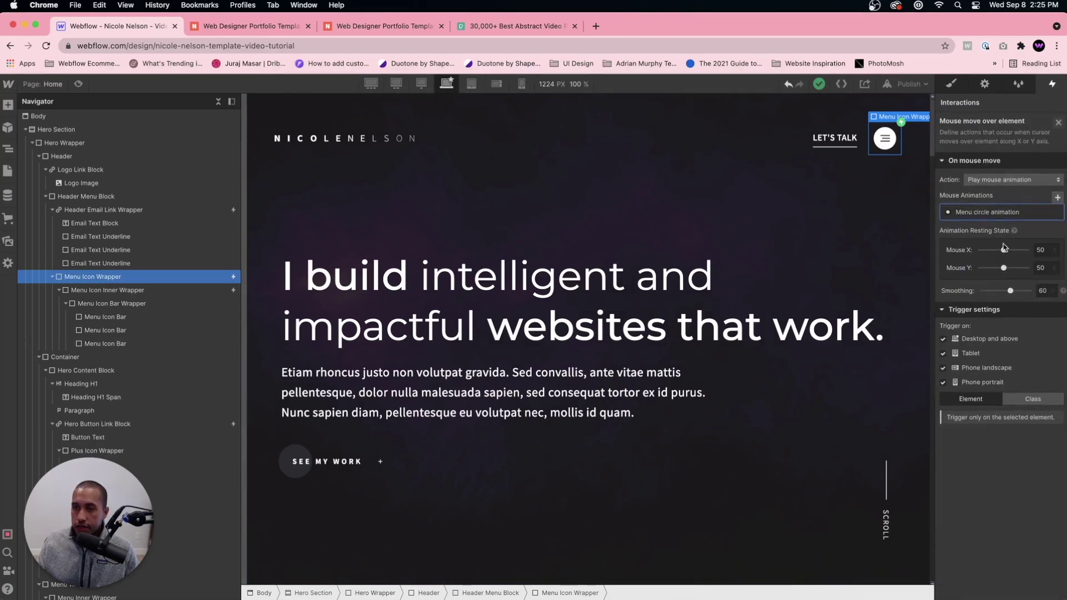
{"action": "left_click", "coordinate": [997, 211]}
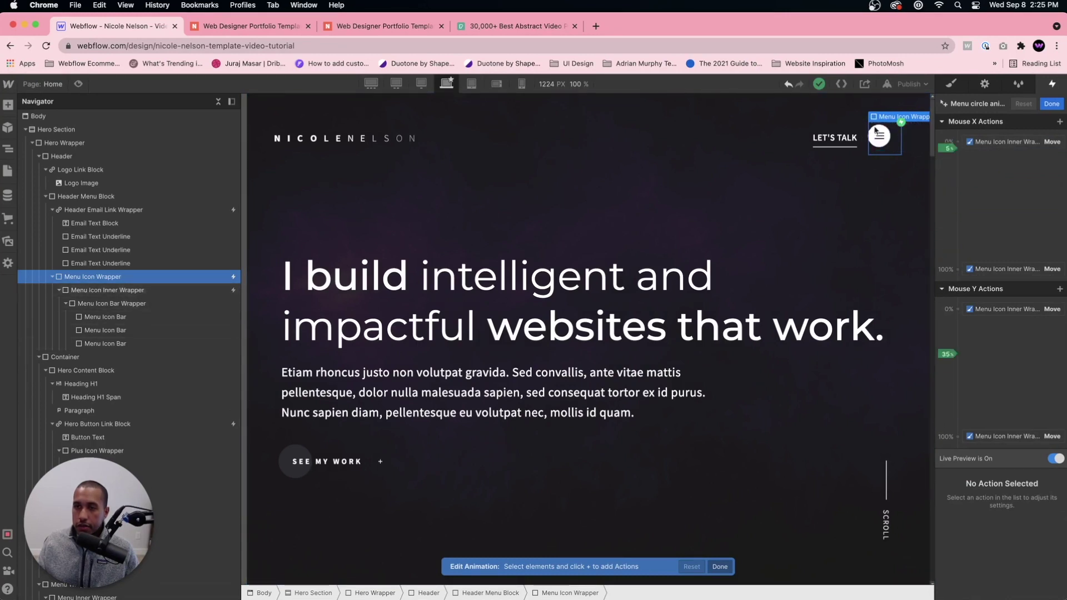
{"action": "left_click", "coordinate": [1052, 104]}
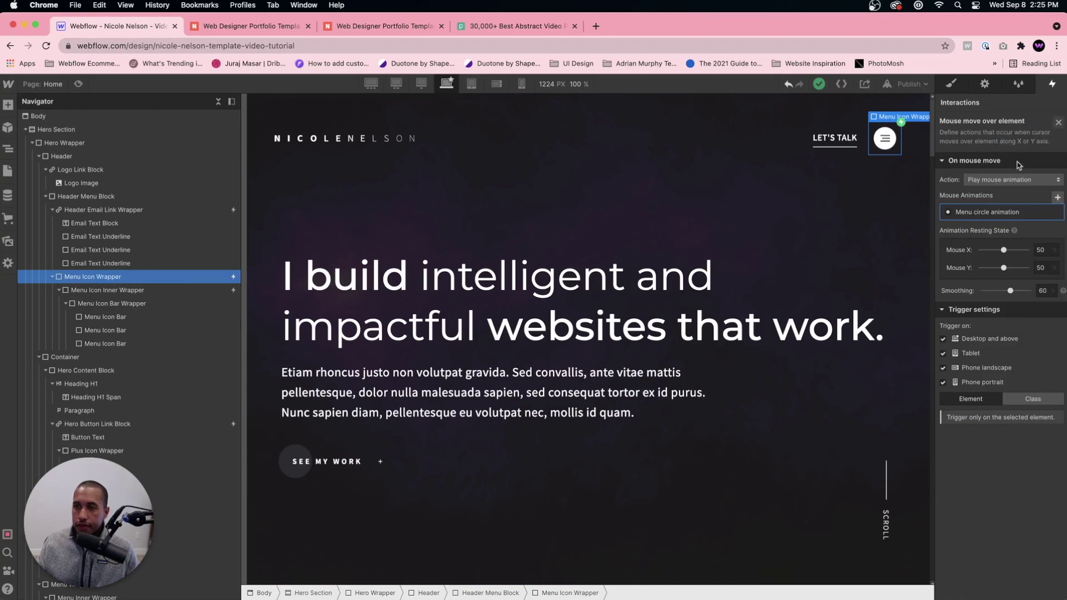
{"action": "left_click", "coordinate": [1059, 123]}
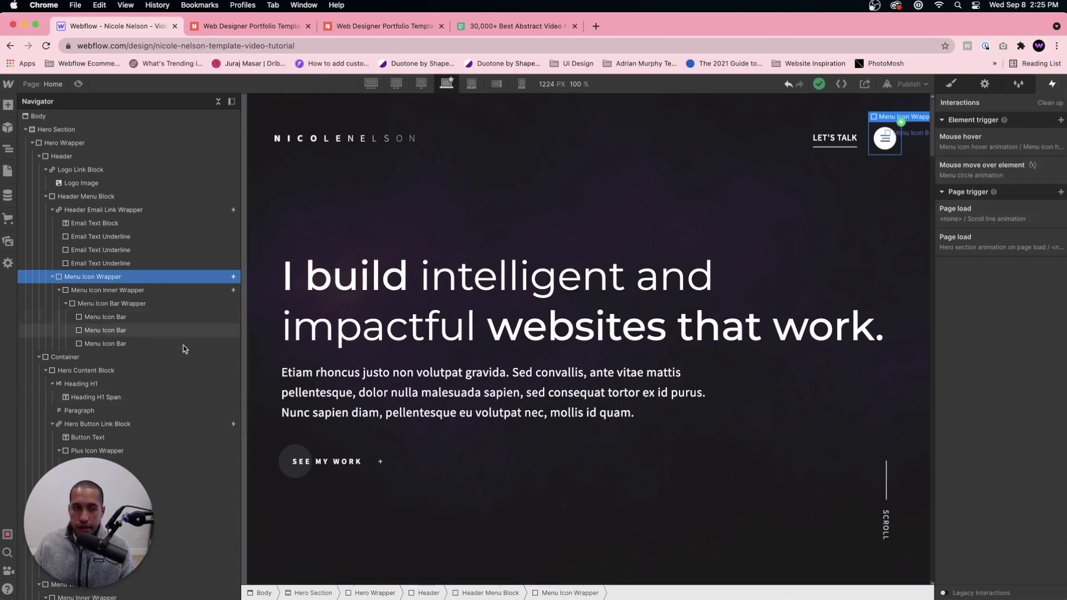
Check the element triggers on the Hero Button Link Block and the Menu Inner Wrapper.
{"action": "left_click", "coordinate": [204, 428]}
{"action": "scroll", "coordinate": [184, 428], "scroll_direction": "down", "scroll_amount": 10}
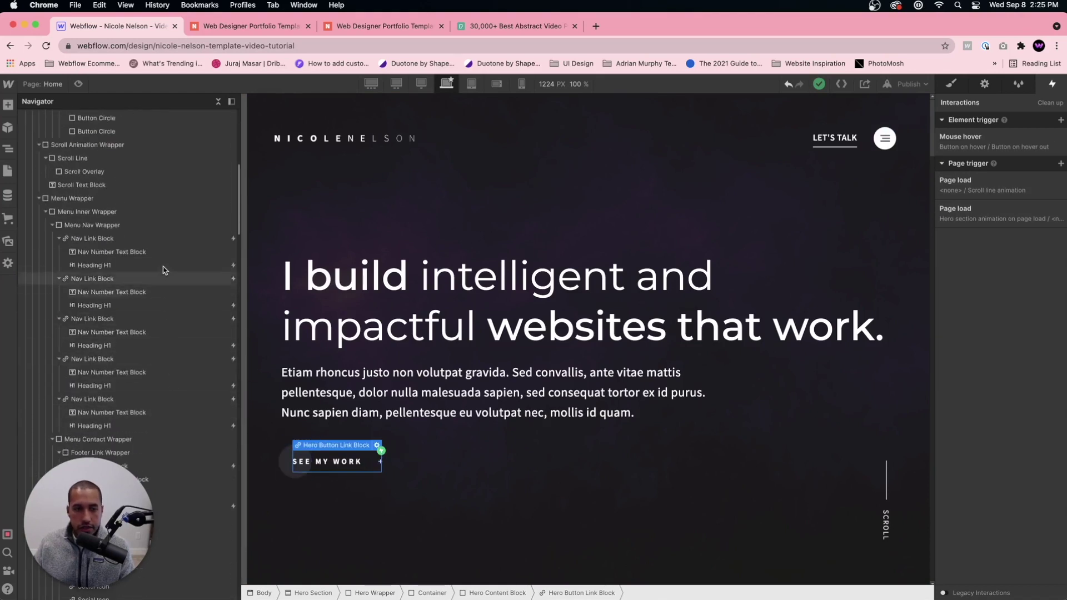
{"action": "left_click", "coordinate": [136, 213]}
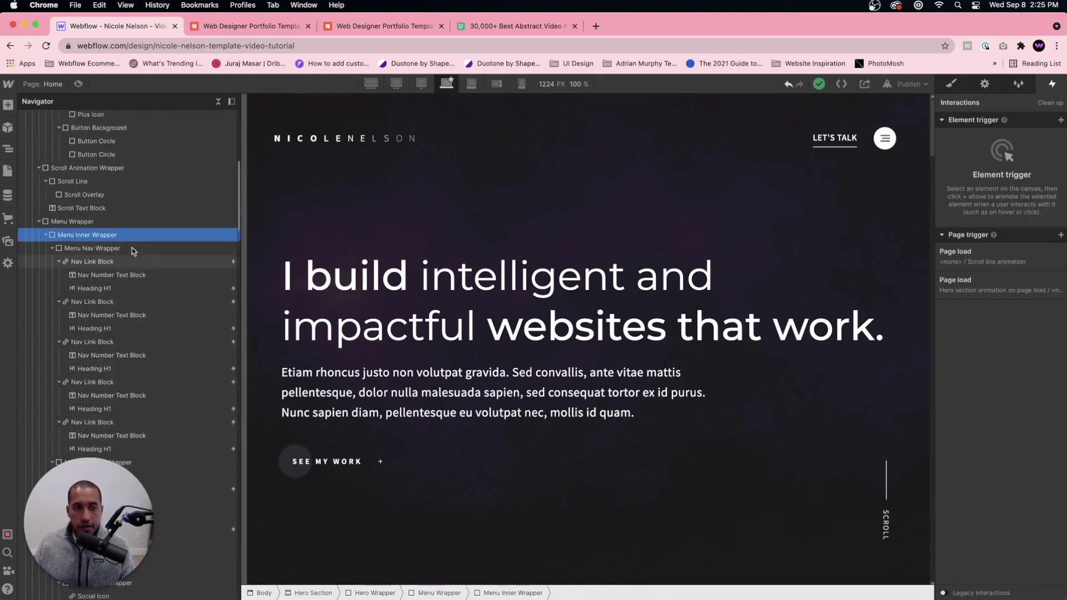
{"action": "scroll", "coordinate": [131, 244], "scroll_direction": "up", "scroll_amount": 10}
Open the "Menu open animation" from the Menu Icon Inner Wrapper's mouse click trigger.
{"action": "left_click", "coordinate": [887, 148]}
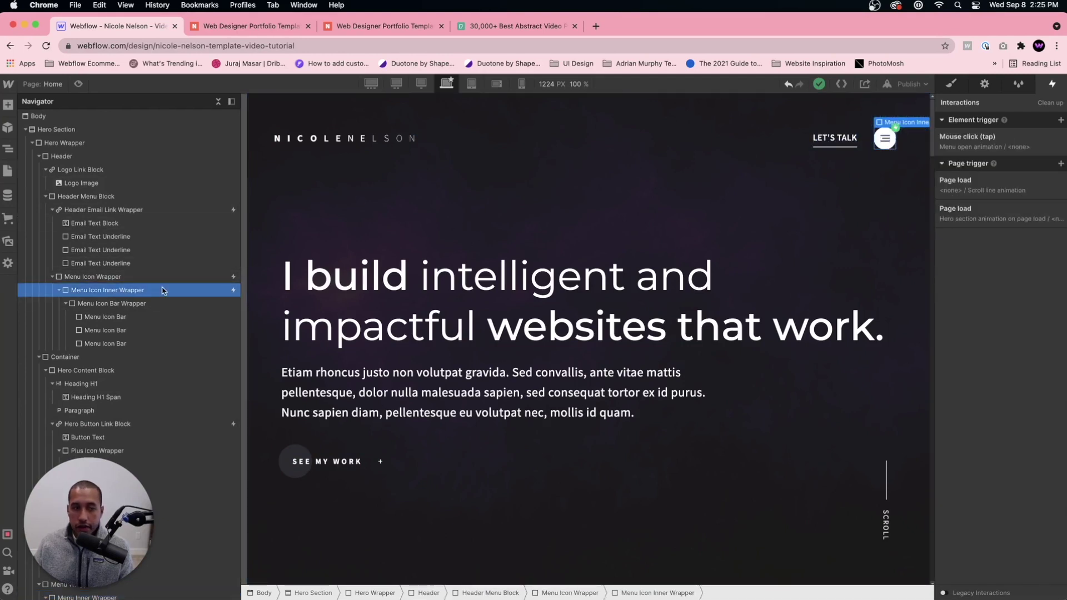
{"action": "left_click", "coordinate": [1002, 144]}
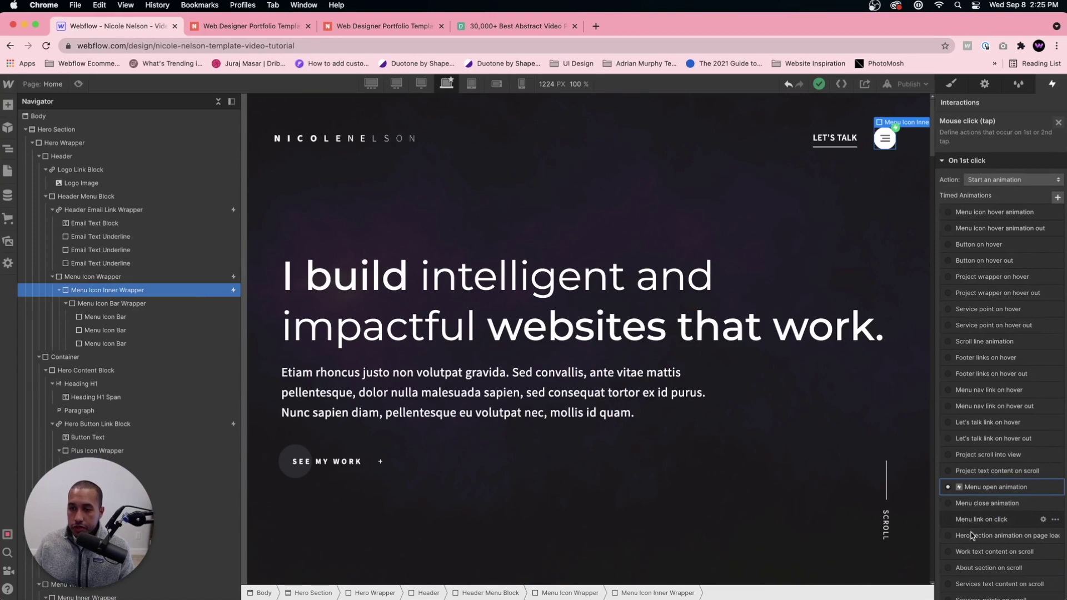
{"action": "left_click", "coordinate": [991, 491]}
Inspect the animation's actions for the third, fourth and fifth Nav Link Blocks.
{"action": "left_click", "coordinate": [1000, 274]}
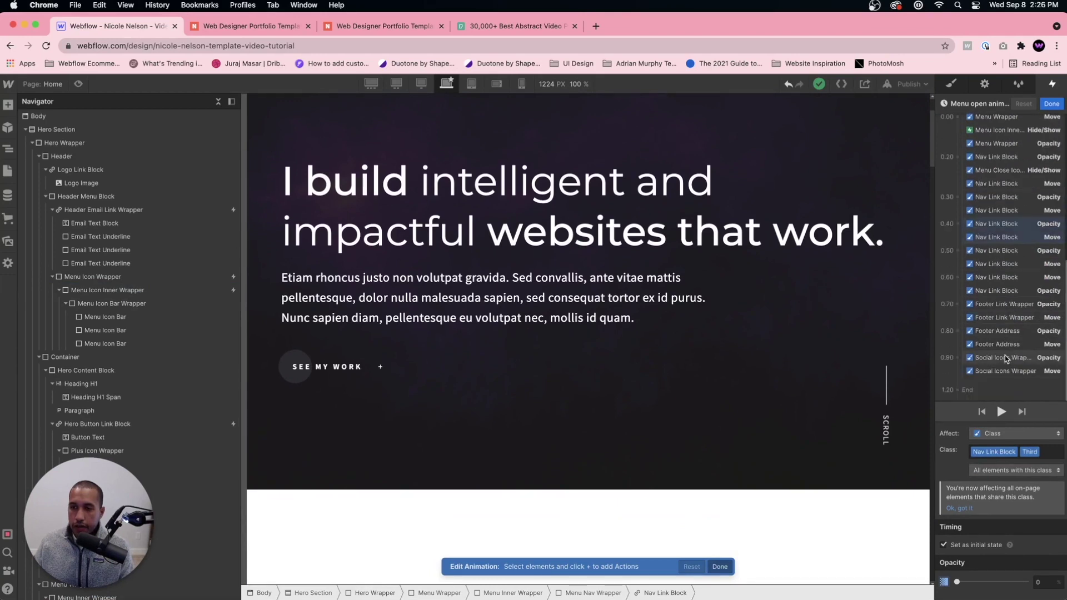
{"action": "left_click", "coordinate": [997, 237]}
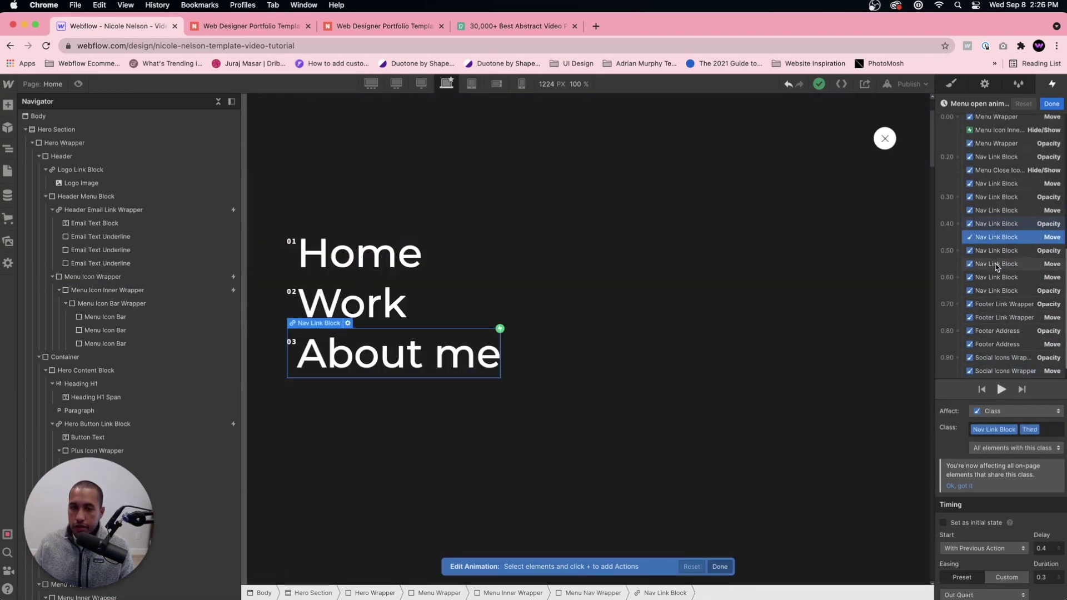
{"action": "left_click", "coordinate": [997, 264]}
{"action": "left_click", "coordinate": [997, 277]}
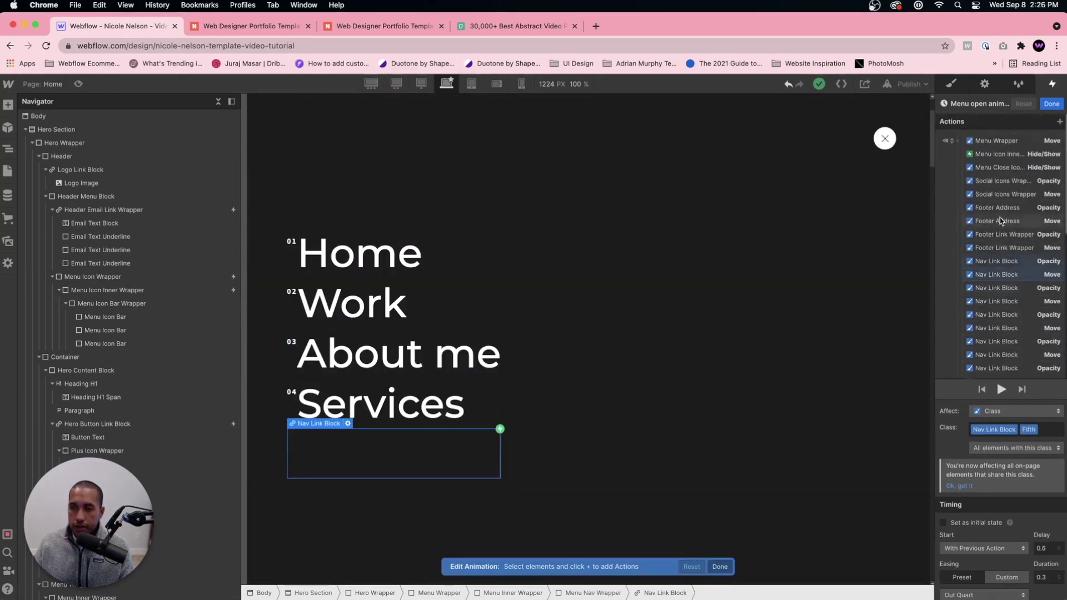
Inspect the initial-state actions for the menu close icon, social icons, footer address, footer links and Nav Link Block.
{"action": "left_click", "coordinate": [991, 150]}
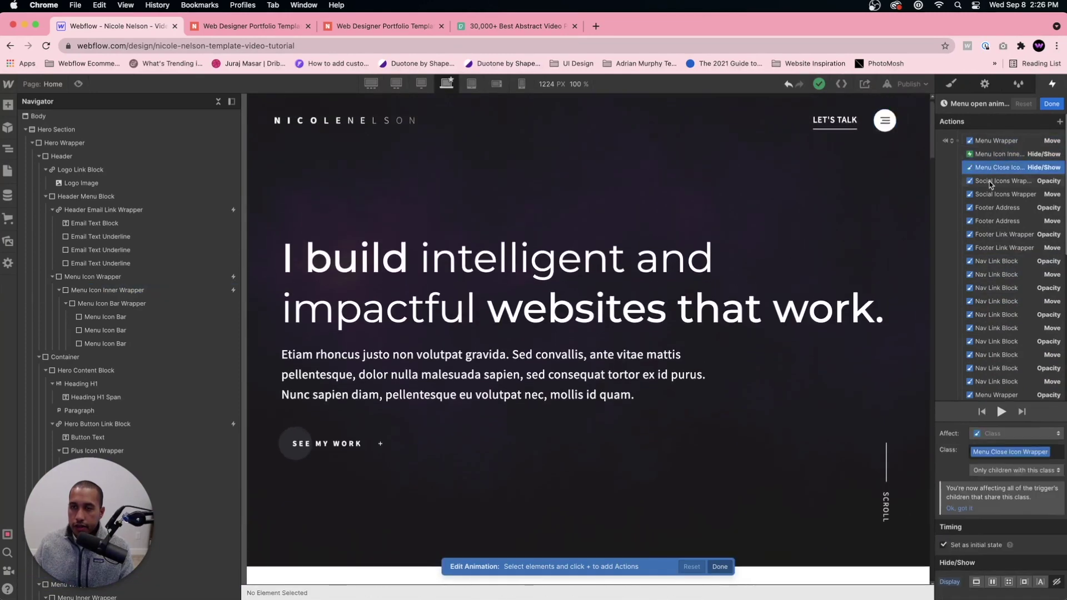
{"action": "left_click", "coordinate": [990, 191]}
{"action": "left_click", "coordinate": [990, 222]}
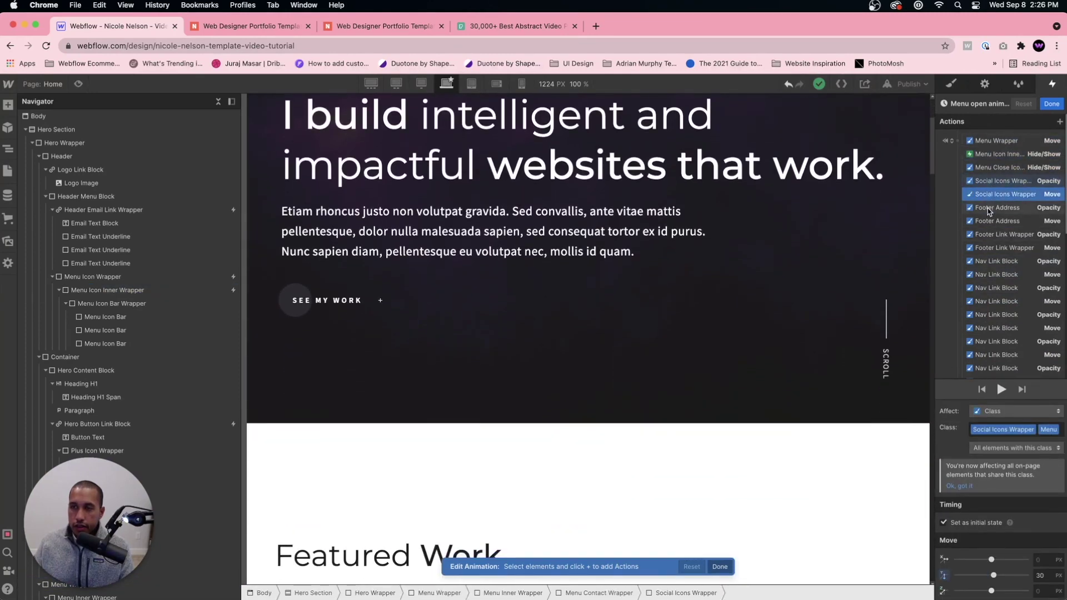
{"action": "left_click", "coordinate": [990, 247]}
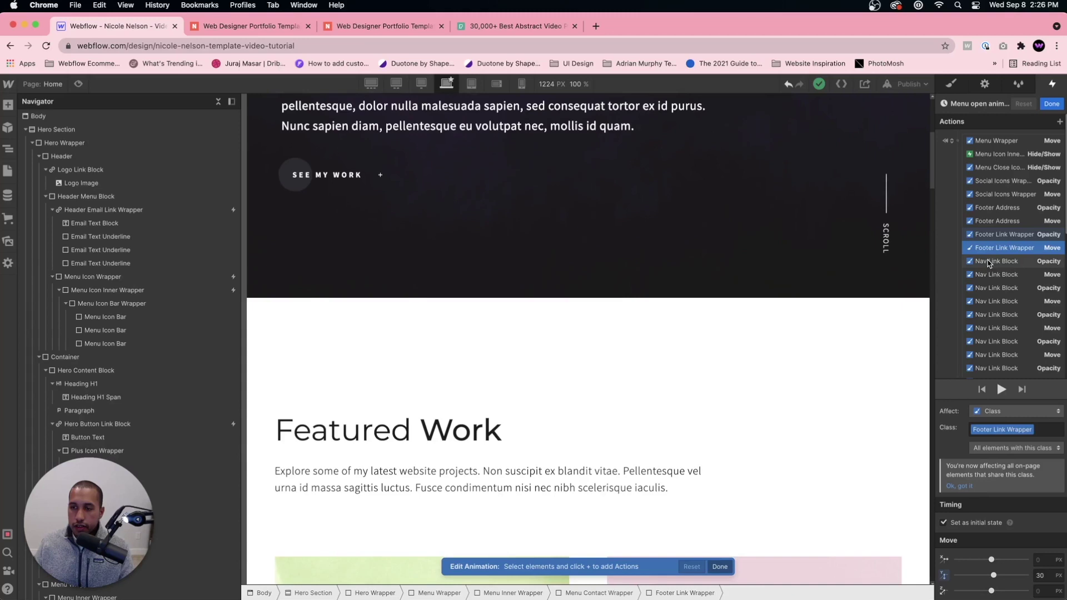
{"action": "left_click", "coordinate": [988, 278]}
{"action": "scroll", "coordinate": [988, 278], "scroll_direction": "down", "scroll_amount": 5}
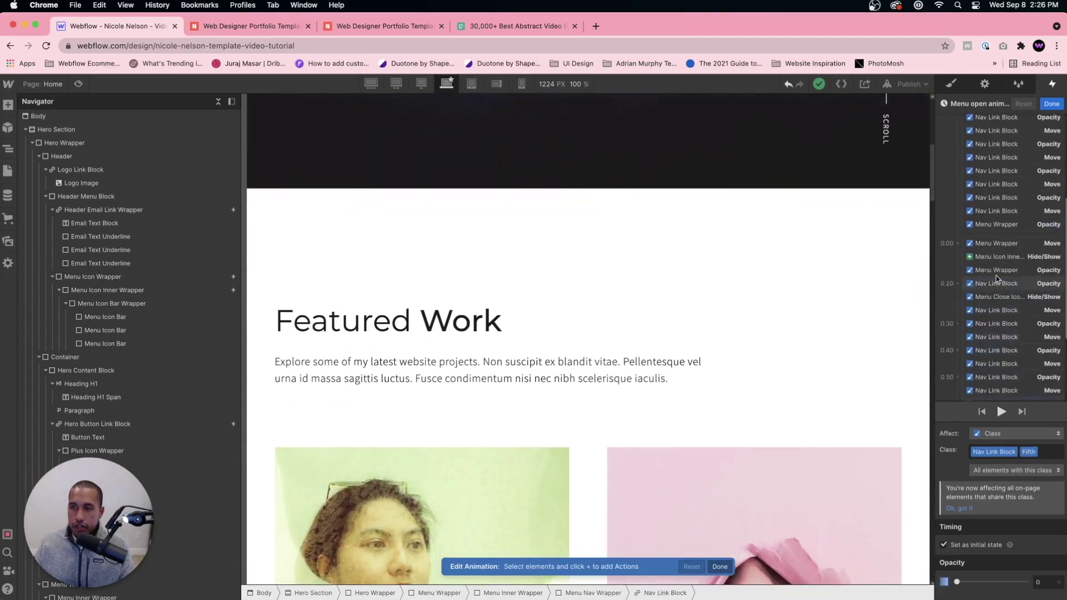
Inspect the animation's timed actions for the Menu Wrapper, the menu close icon and the first and second Nav Link Blocks.
{"action": "left_click", "coordinate": [997, 245]}
{"action": "left_click", "coordinate": [997, 270]}
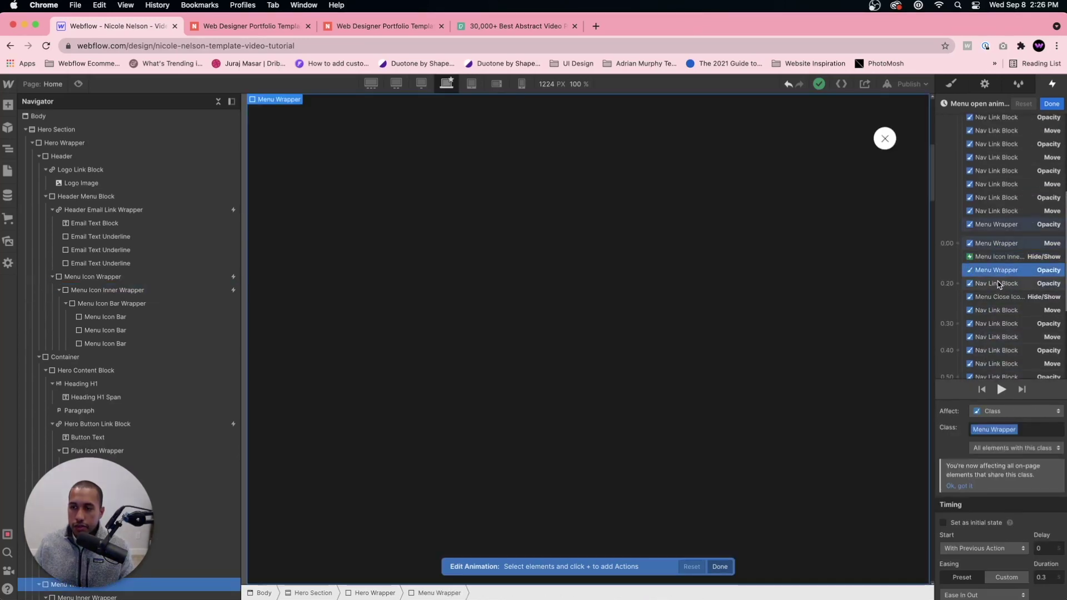
{"action": "left_click", "coordinate": [998, 284]}
{"action": "left_click", "coordinate": [999, 297]}
{"action": "left_click", "coordinate": [998, 311]}
{"action": "left_click", "coordinate": [997, 323]}
{"action": "left_click", "coordinate": [995, 337]}
{"action": "scroll", "coordinate": [995, 328], "scroll_direction": "down", "scroll_amount": 3}
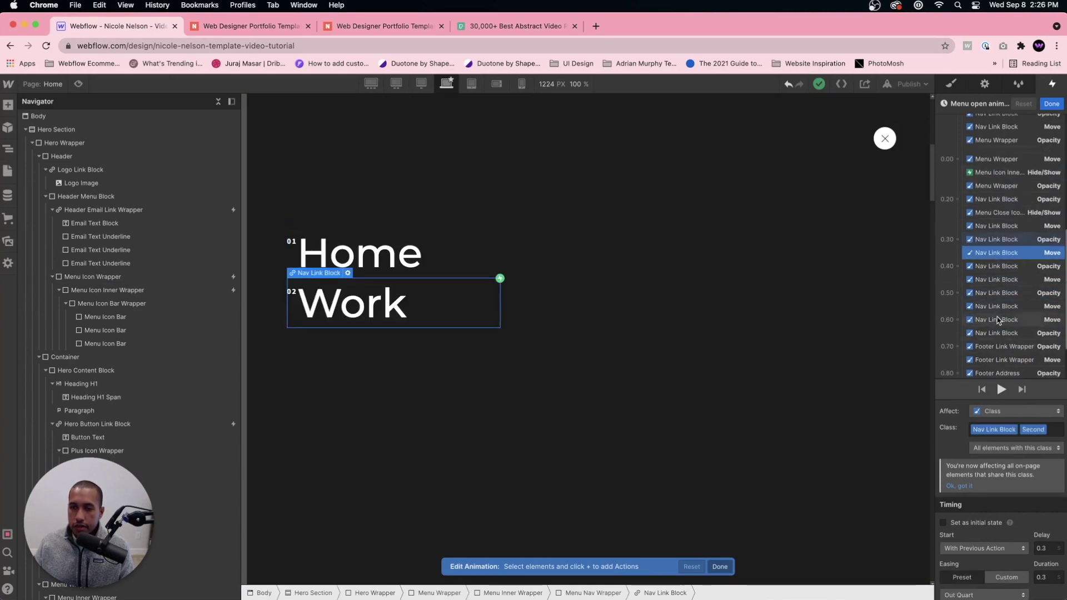
Inspect the timed actions that bring in the third, fourth and fifth Nav Link Blocks.
{"action": "left_click", "coordinate": [995, 279]}
{"action": "left_click", "coordinate": [995, 294]}
{"action": "scroll", "coordinate": [996, 528], "scroll_direction": "down", "scroll_amount": 2}
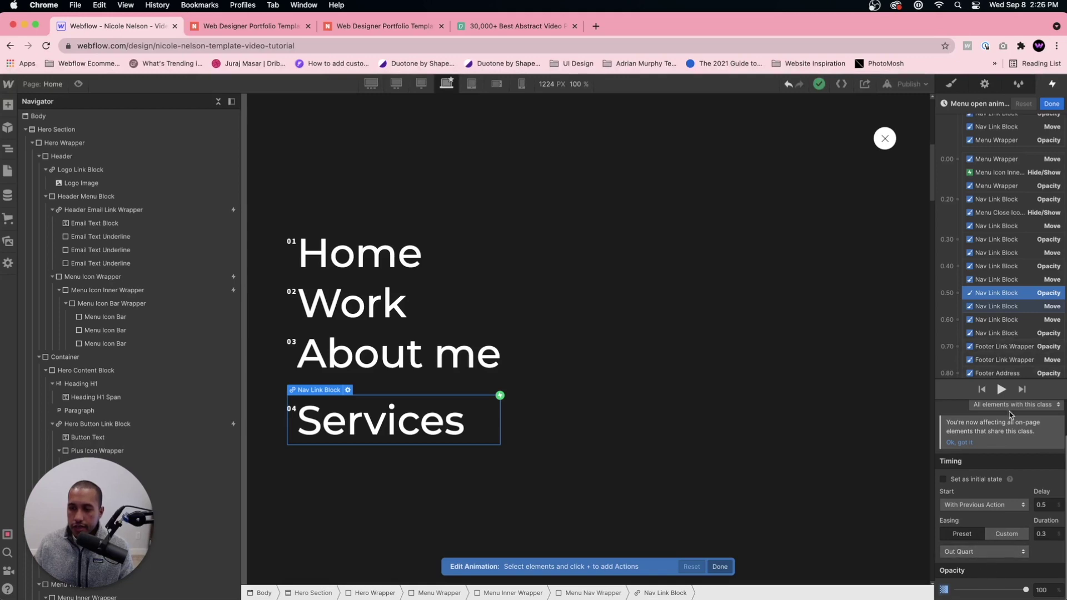
{"action": "left_click", "coordinate": [996, 307]}
{"action": "left_click", "coordinate": [997, 320]}
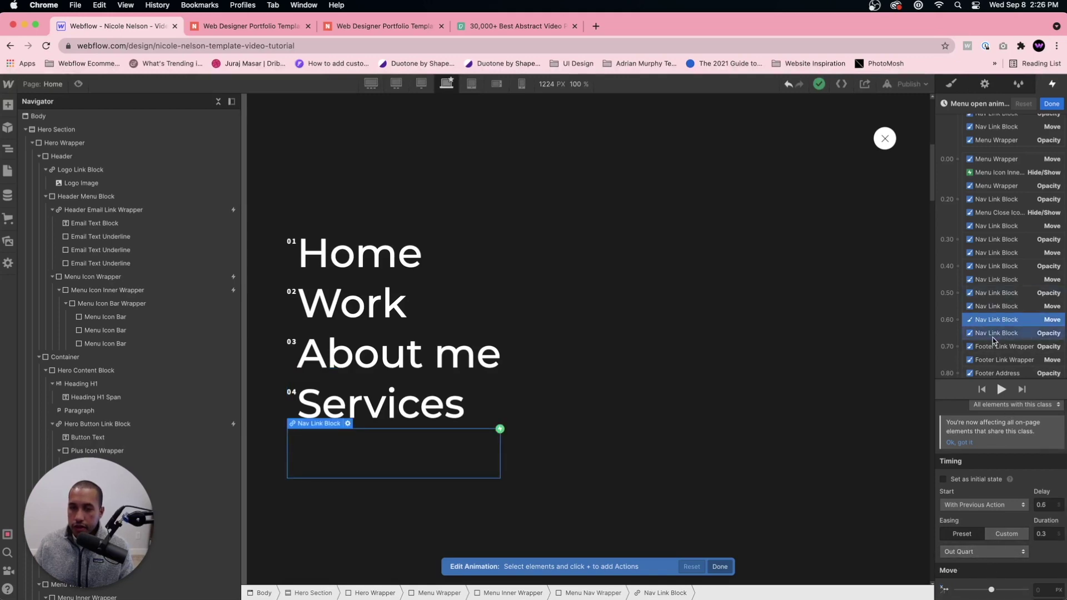
{"action": "left_click", "coordinate": [996, 333]}
Inspect the timed opacity and move actions for the Footer Link Wrapper, Footer Address and Social Icons Wrapper.
{"action": "left_click", "coordinate": [996, 352]}
{"action": "left_click", "coordinate": [998, 361]}
{"action": "scroll", "coordinate": [997, 361], "scroll_direction": "down", "scroll_amount": 3}
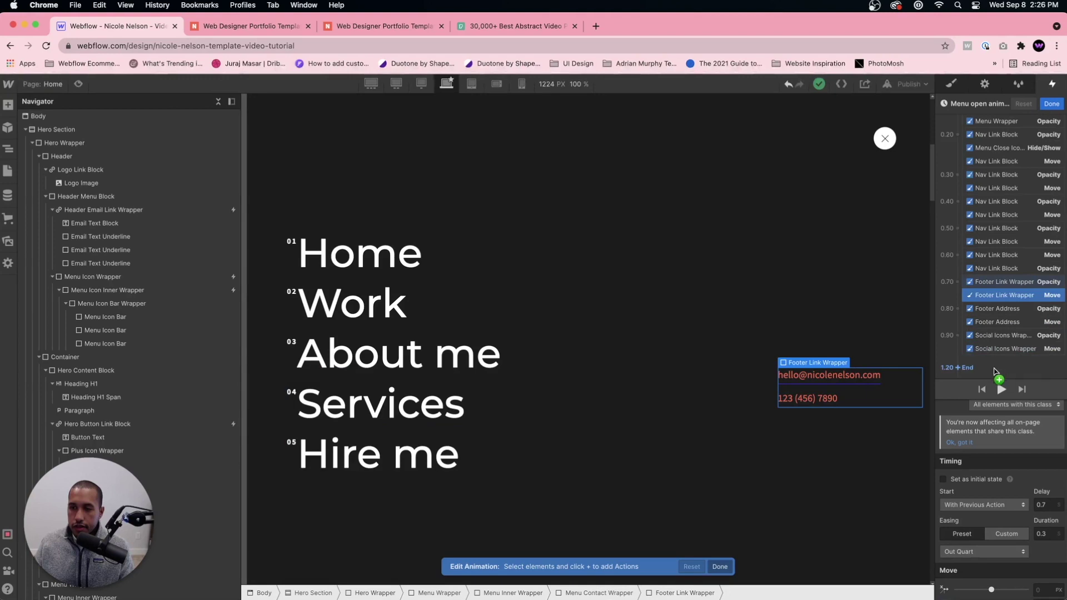
{"action": "left_click", "coordinate": [997, 309]}
{"action": "left_click", "coordinate": [996, 322]}
{"action": "left_click", "coordinate": [997, 336]}
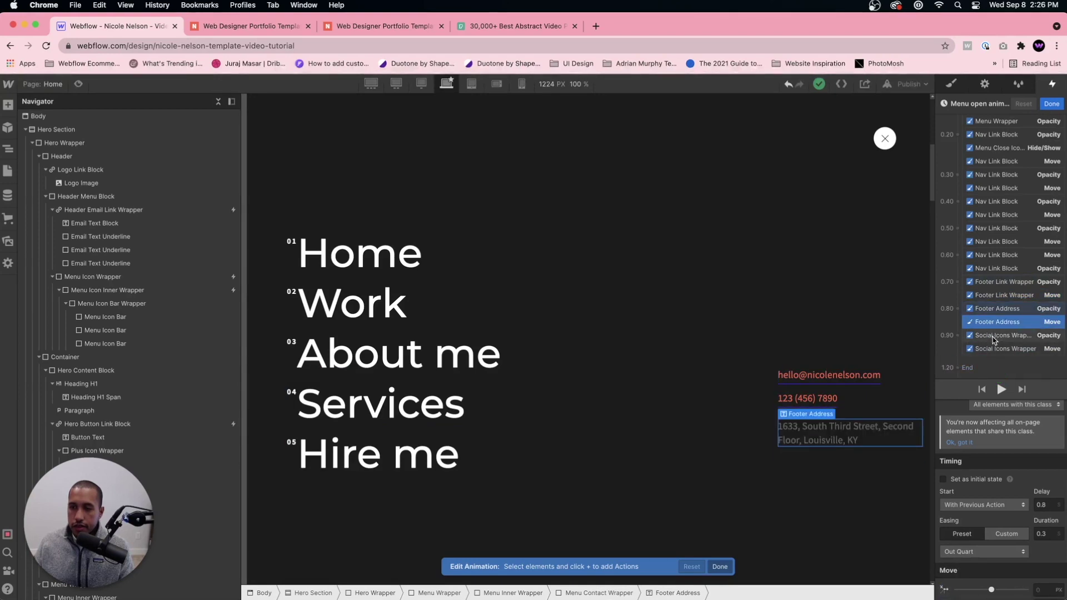
{"action": "left_click", "coordinate": [996, 348]}
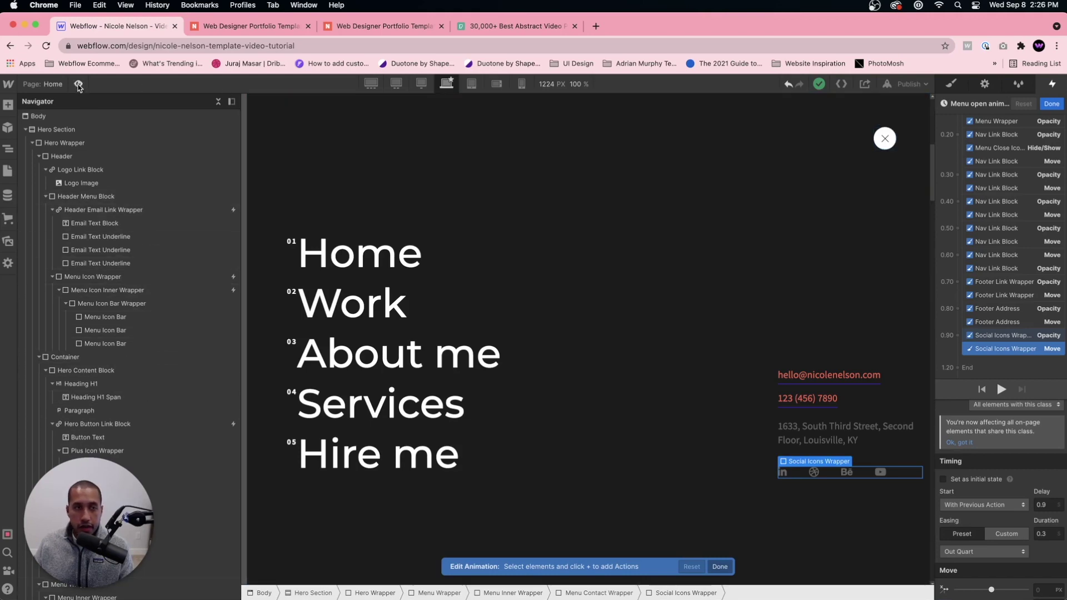
Preview the menu opening on the page, and close the "Menu open animation" and its mouse click trigger settings.
{"action": "key", "text": "super+shift+p"}
{"action": "scroll", "coordinate": [842, 182], "scroll_direction": "up", "scroll_amount": 5}
{"action": "left_click", "coordinate": [831, 142]}
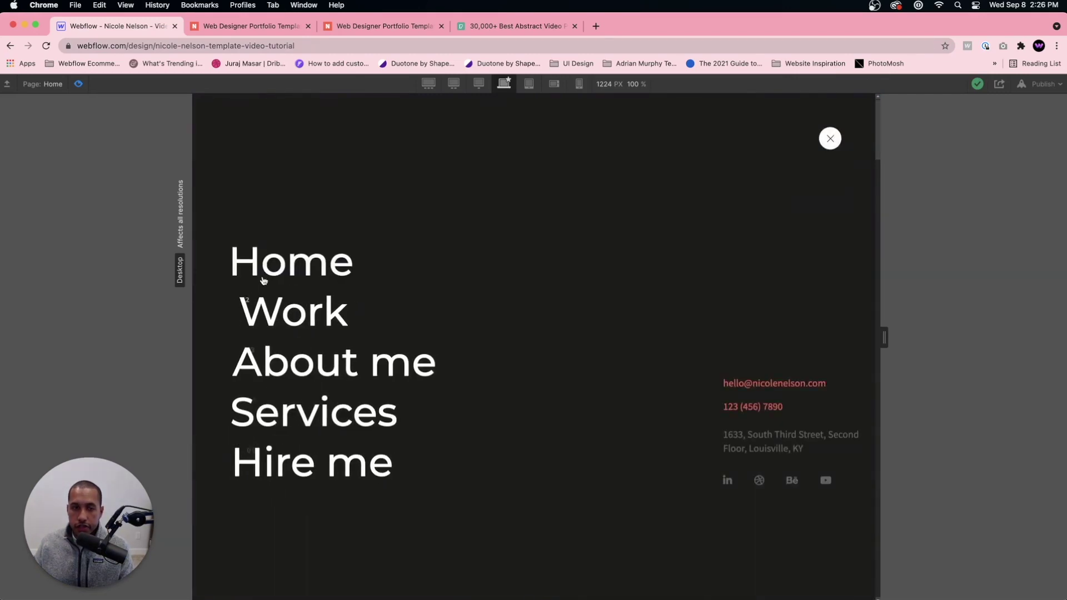
{"action": "left_click", "coordinate": [78, 83]}
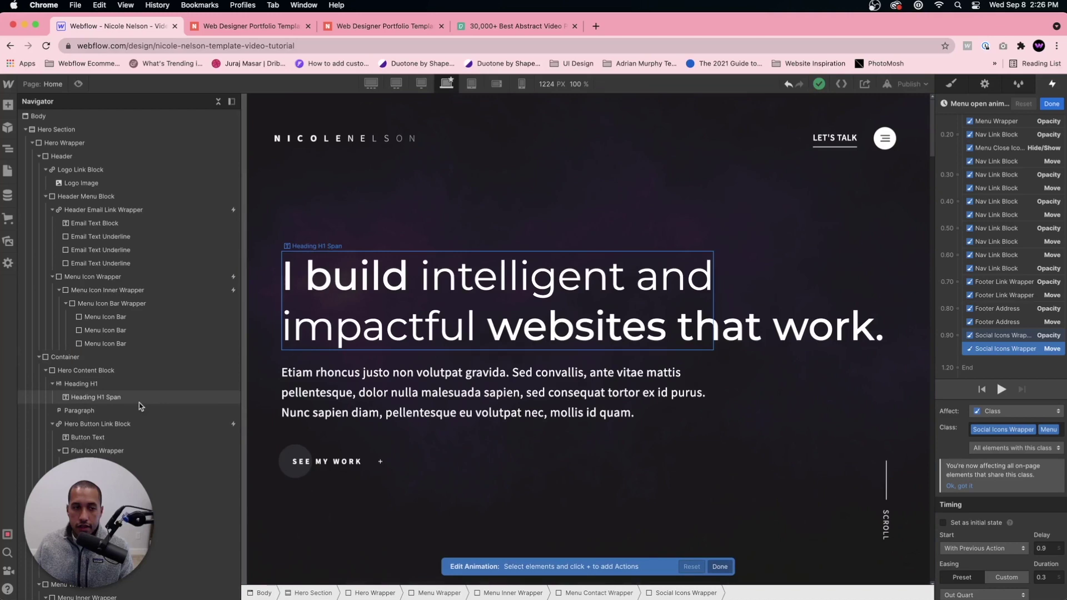
{"action": "left_click", "coordinate": [1052, 104]}
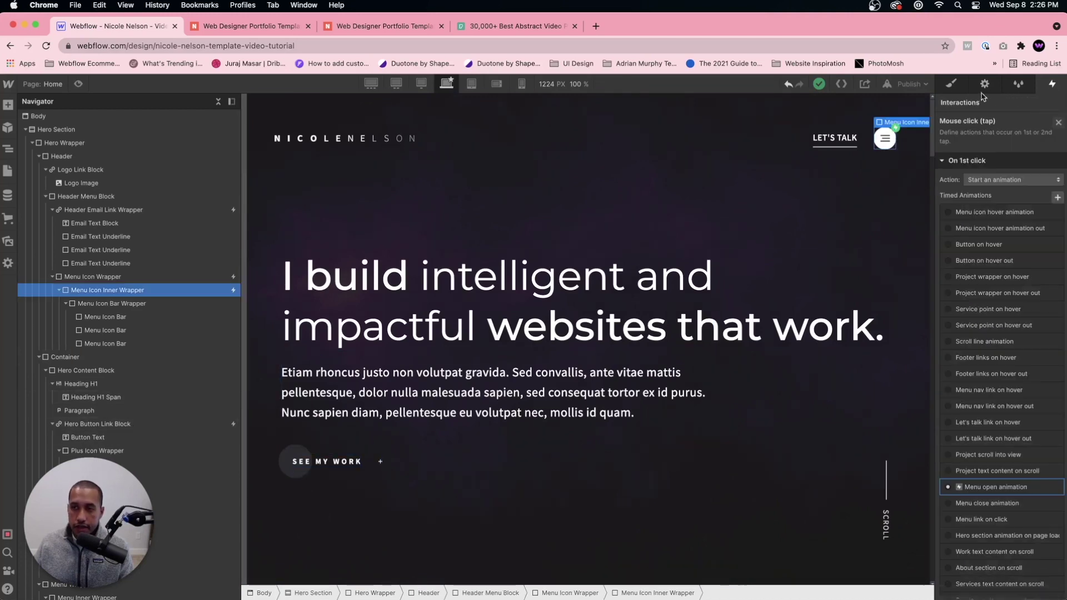
{"action": "left_click", "coordinate": [1059, 123]}
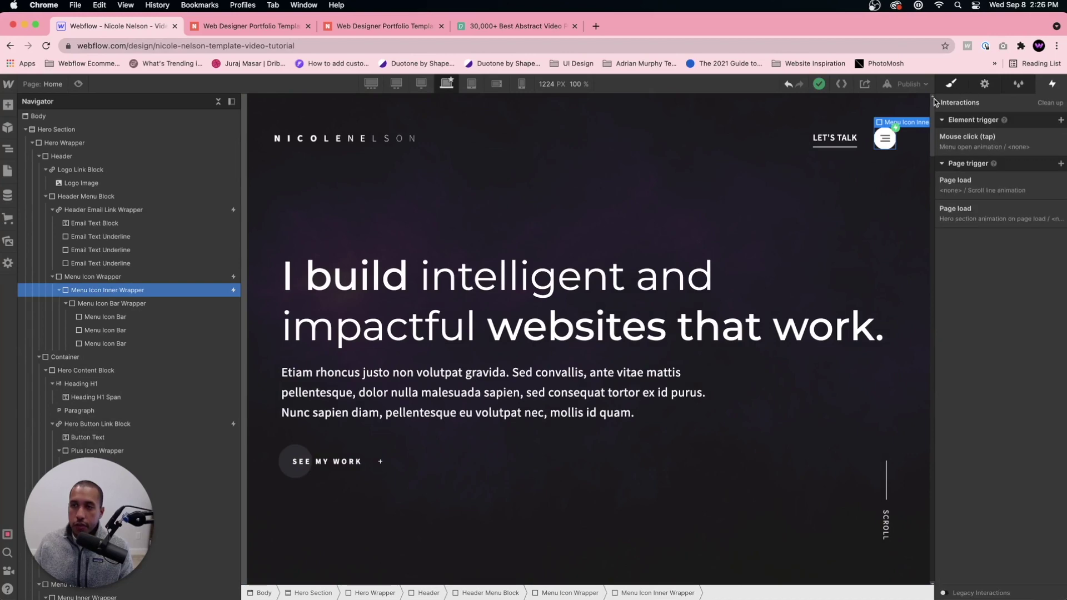
Set the Menu Wrapper's left position offset to 0% to bring the menu into view on the canvas.
{"action": "left_click", "coordinate": [951, 83]}
{"action": "left_click", "coordinate": [663, 286]}
{"action": "left_click", "coordinate": [484, 225]}
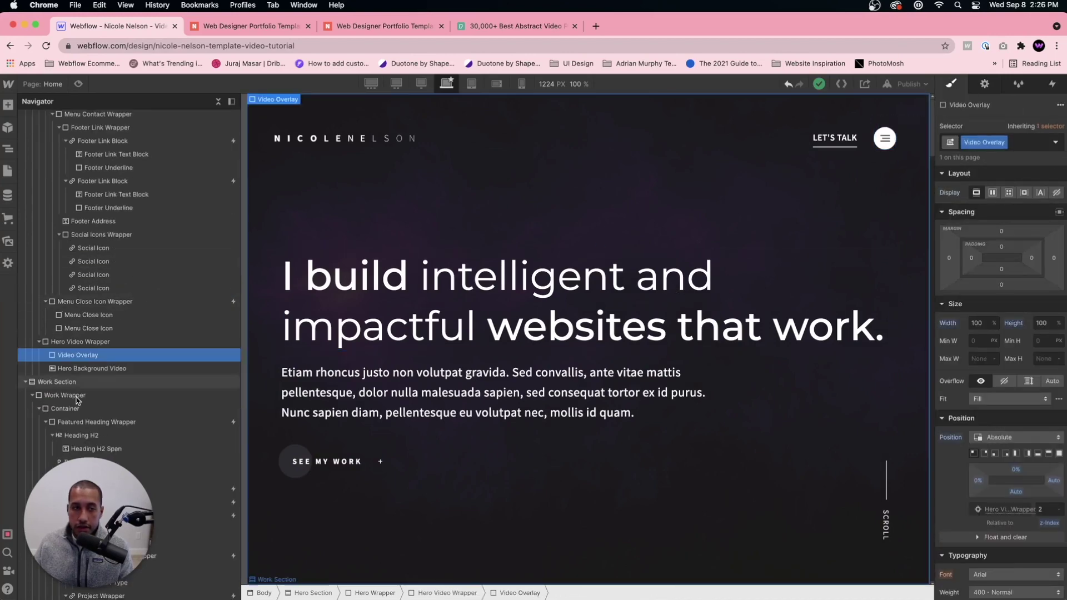
{"action": "scroll", "coordinate": [100, 361], "scroll_direction": "up", "scroll_amount": 3}
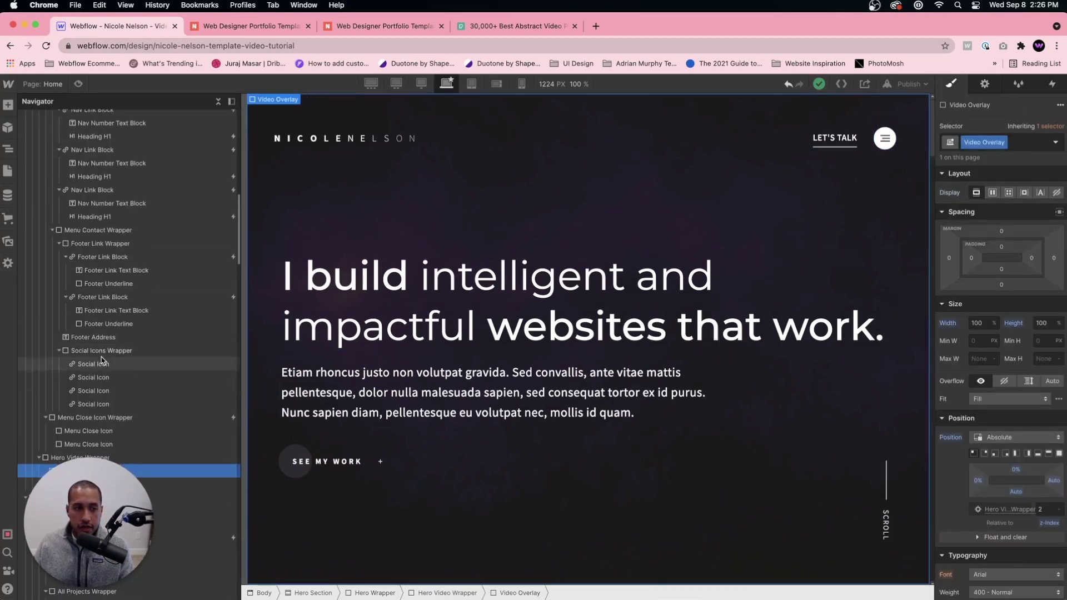
{"action": "scroll", "coordinate": [101, 360], "scroll_direction": "up", "scroll_amount": 8}
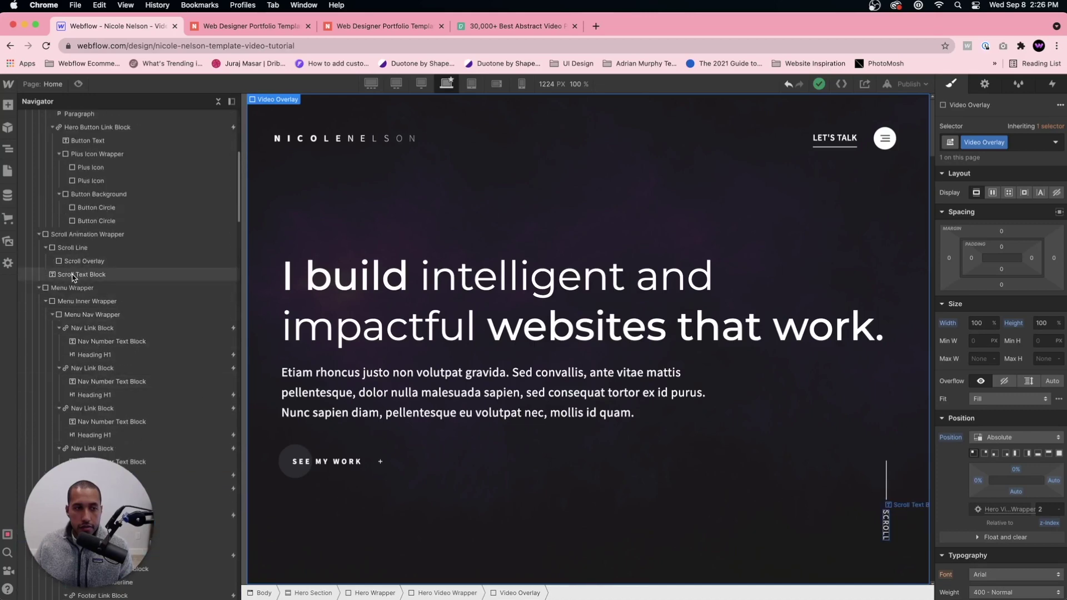
{"action": "left_click", "coordinate": [72, 288]}
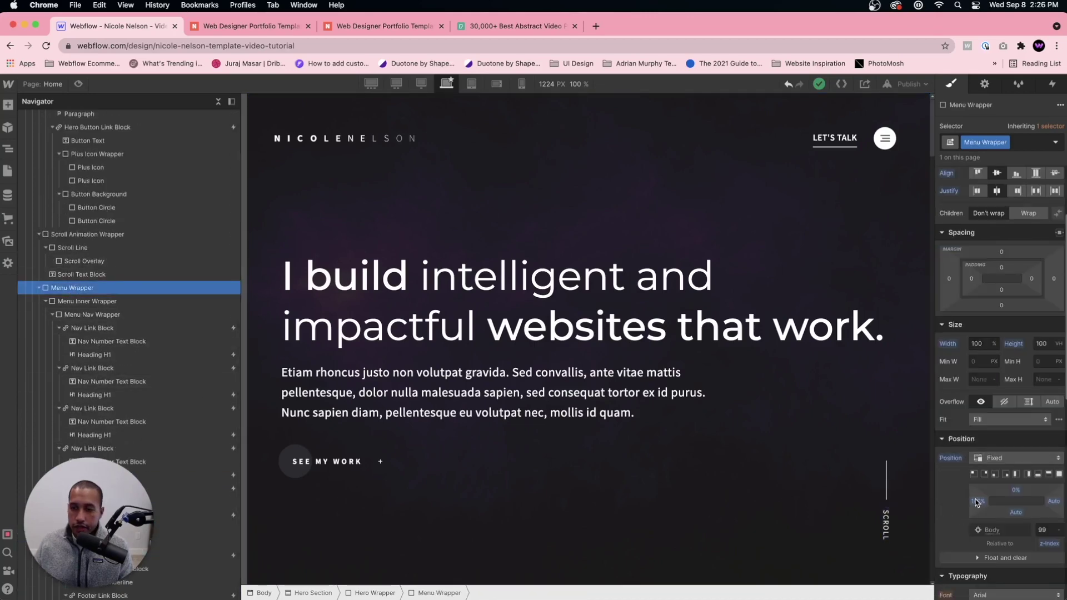
{"action": "left_click", "coordinate": [978, 504]}
{"action": "type", "text": "0"}
{"action": "key", "text": "Return"}
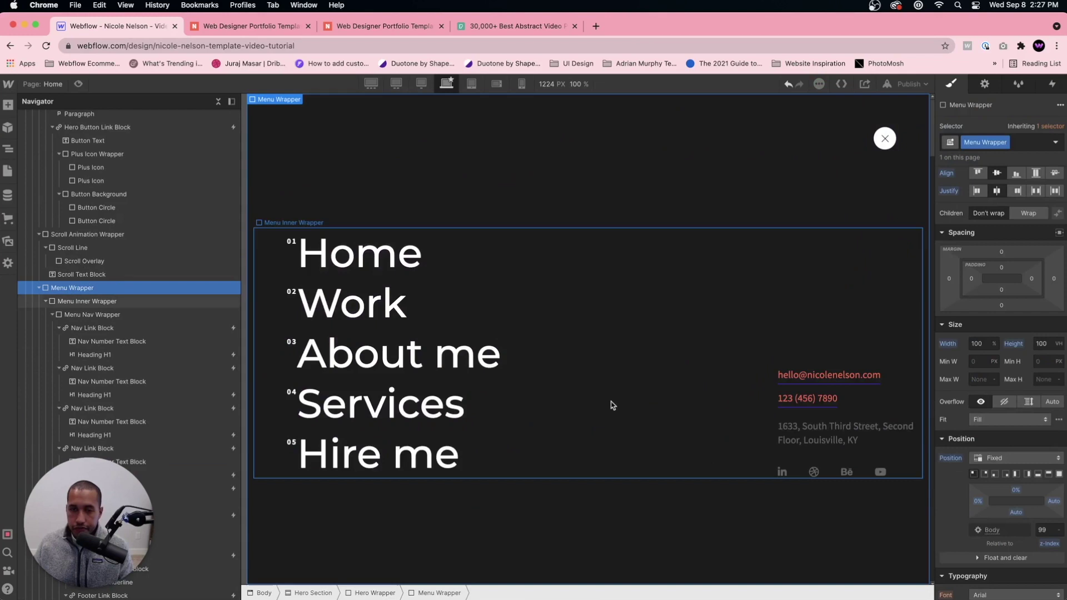
Open the "Menu nav link on hover" animation from the Home Nav Link Block's mouse hover trigger.
{"action": "left_click", "coordinate": [411, 271]}
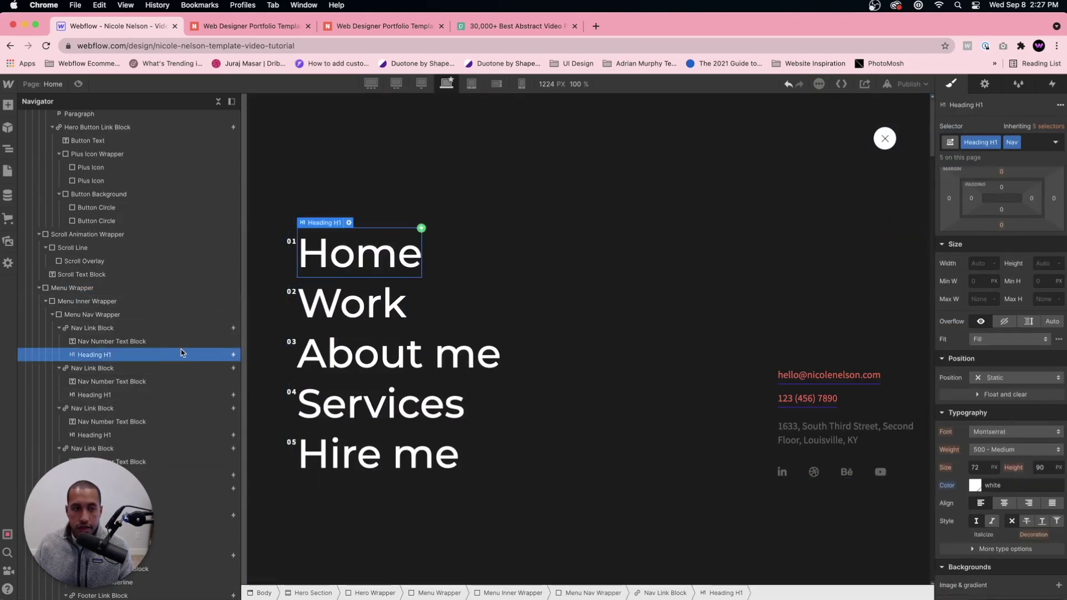
{"action": "left_click", "coordinate": [93, 328]}
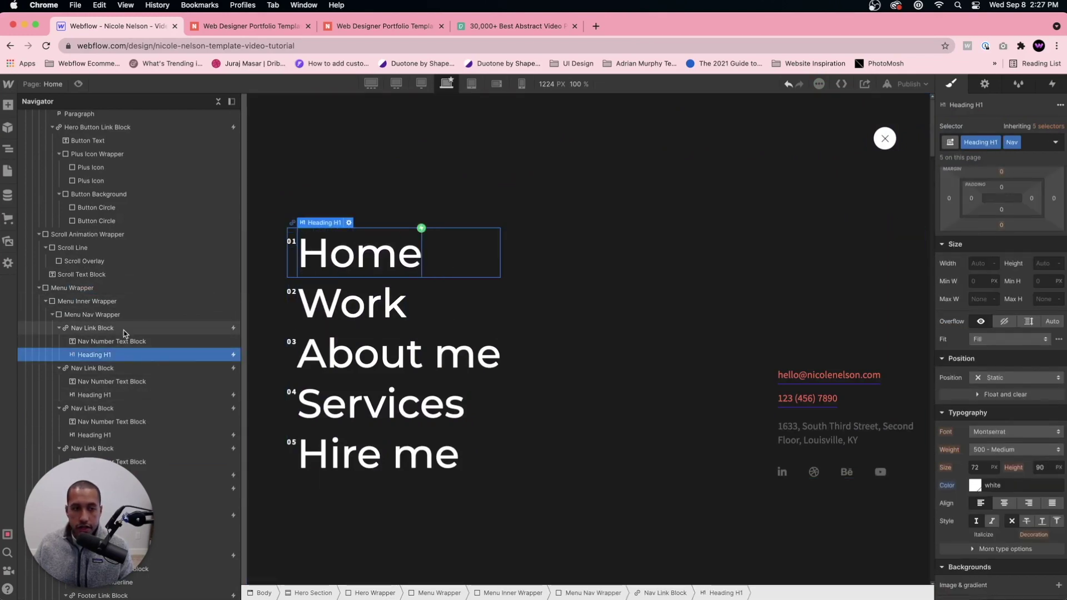
{"action": "left_click", "coordinate": [1053, 84]}
{"action": "left_click", "coordinate": [986, 143]}
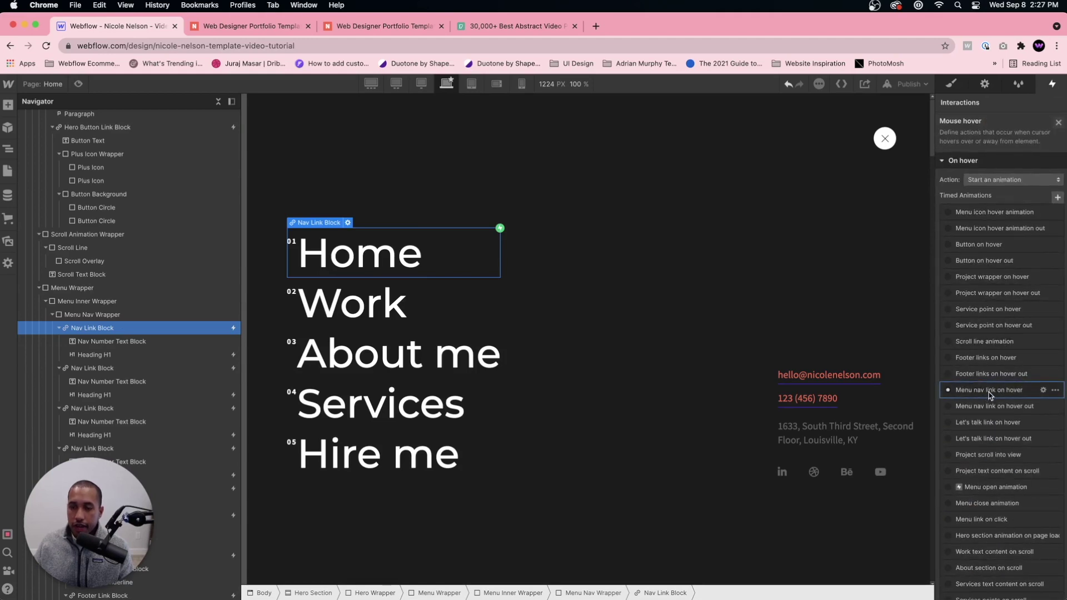
{"action": "left_click", "coordinate": [989, 392]}
Inspect the hover animation's move and opacity actions for the Nav Number Text Block and Heading H1, and close the trigger settings.
{"action": "left_click", "coordinate": [1001, 140]}
{"action": "left_click", "coordinate": [992, 154]}
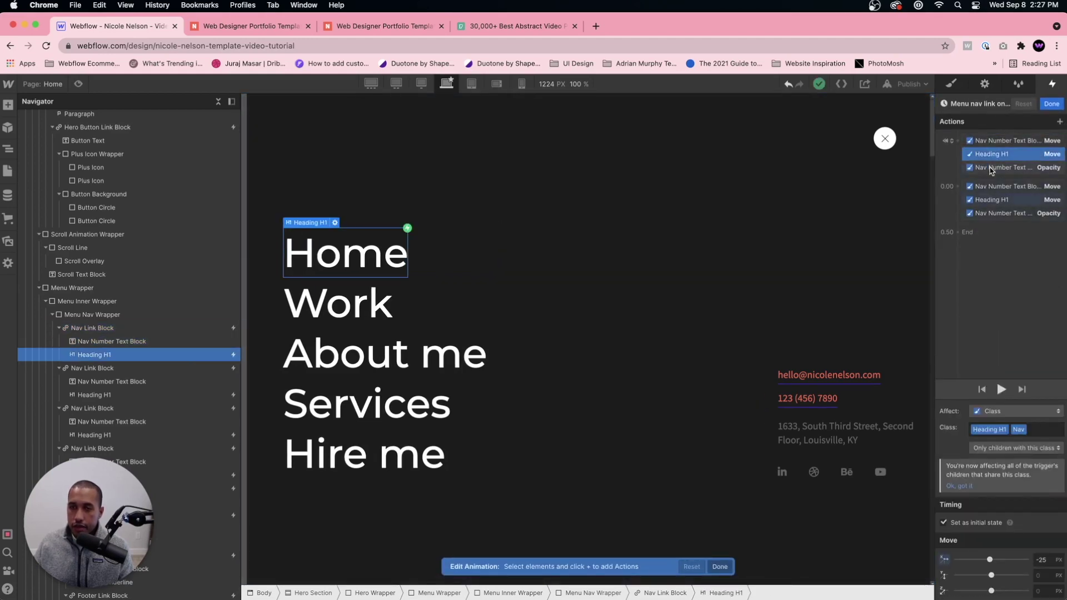
{"action": "left_click", "coordinate": [990, 168]}
{"action": "left_click", "coordinate": [994, 187]}
{"action": "left_click", "coordinate": [995, 200]}
{"action": "left_click", "coordinate": [1007, 209]}
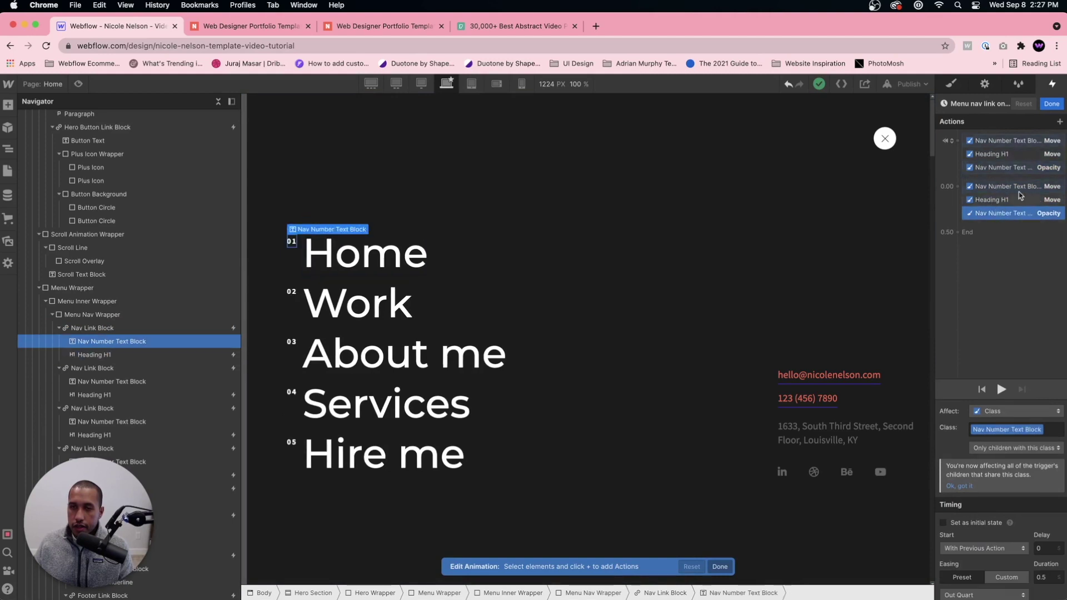
{"action": "left_click", "coordinate": [1051, 104]}
{"action": "left_click", "coordinate": [1059, 123]}
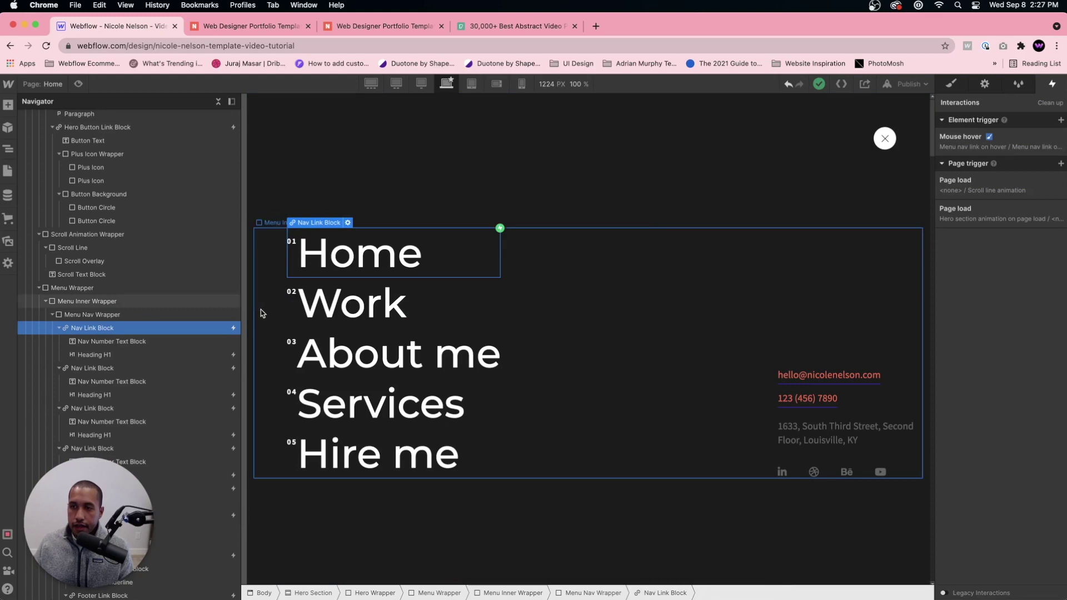
Check the element triggers on the Home link's Heading H1 and Nav Link Block, and preview the page.
{"action": "left_click", "coordinate": [119, 355]}
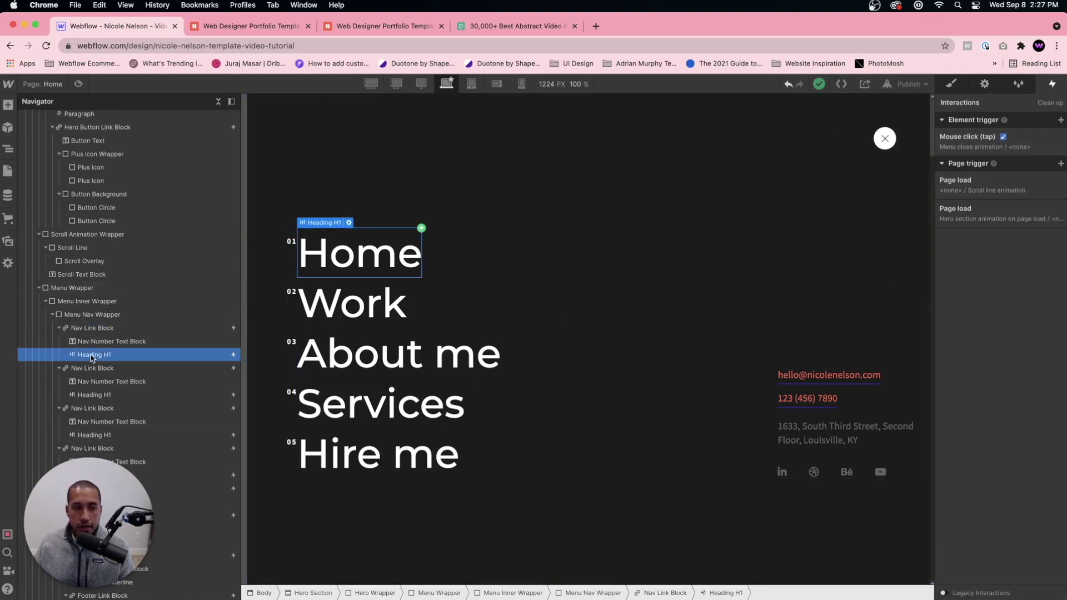
{"action": "left_click", "coordinate": [104, 332]}
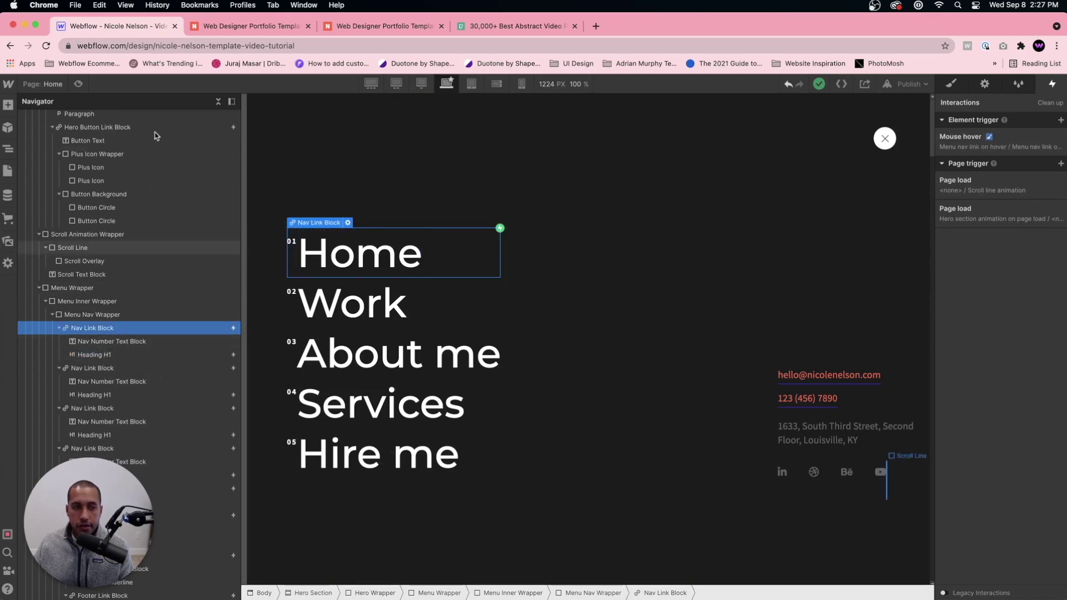
{"action": "key", "text": "super+shift+p"}
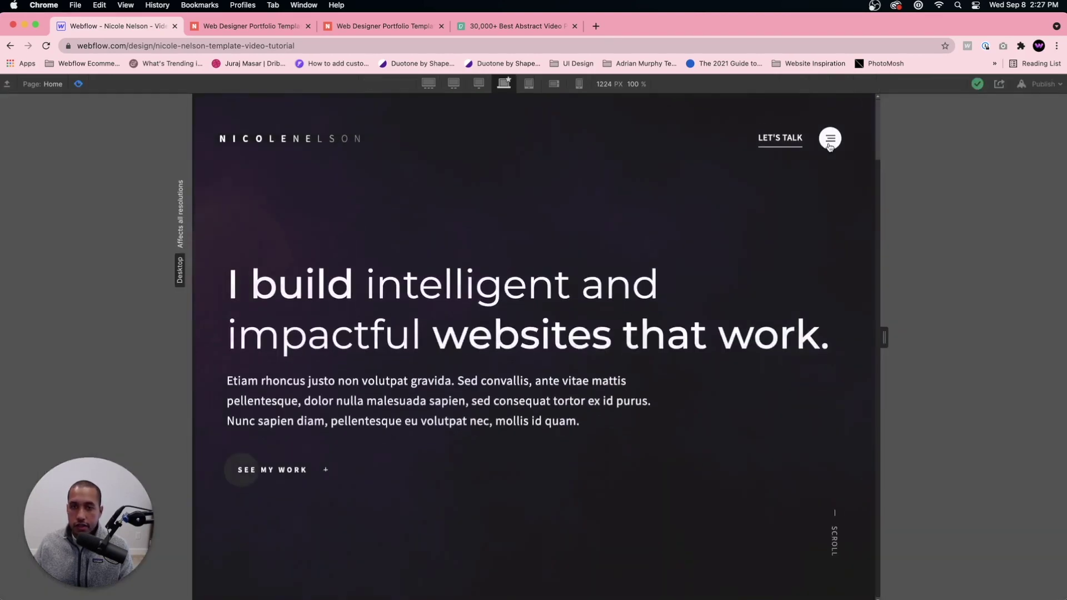
{"action": "left_click", "coordinate": [79, 85]}
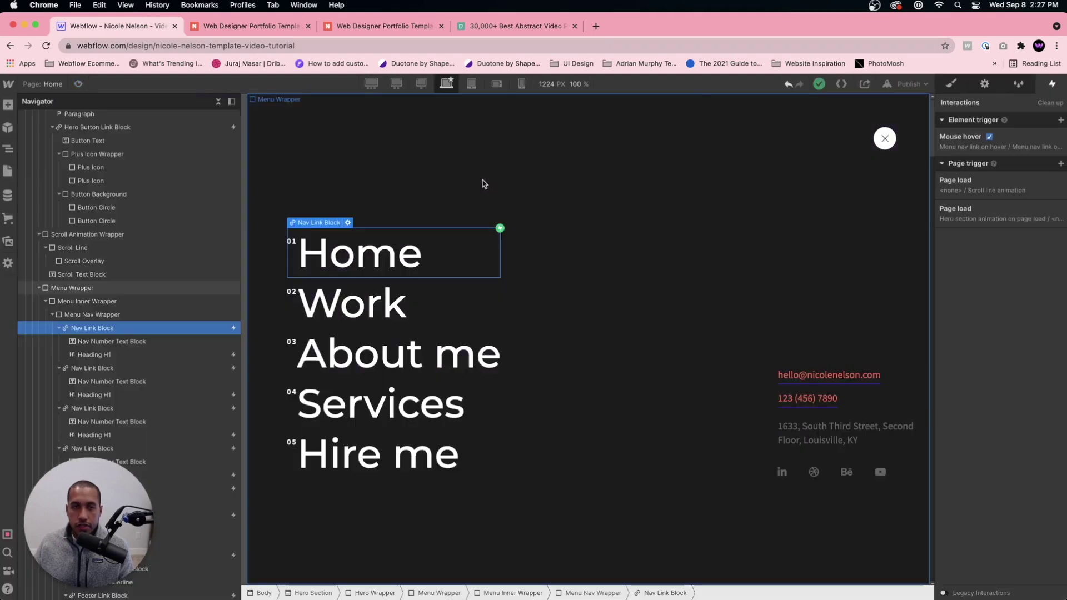
Set the Menu Wrapper's left position offset to 100%, moving the menu off the canvas.
{"action": "left_click", "coordinate": [423, 146]}
{"action": "left_click", "coordinate": [948, 87]}
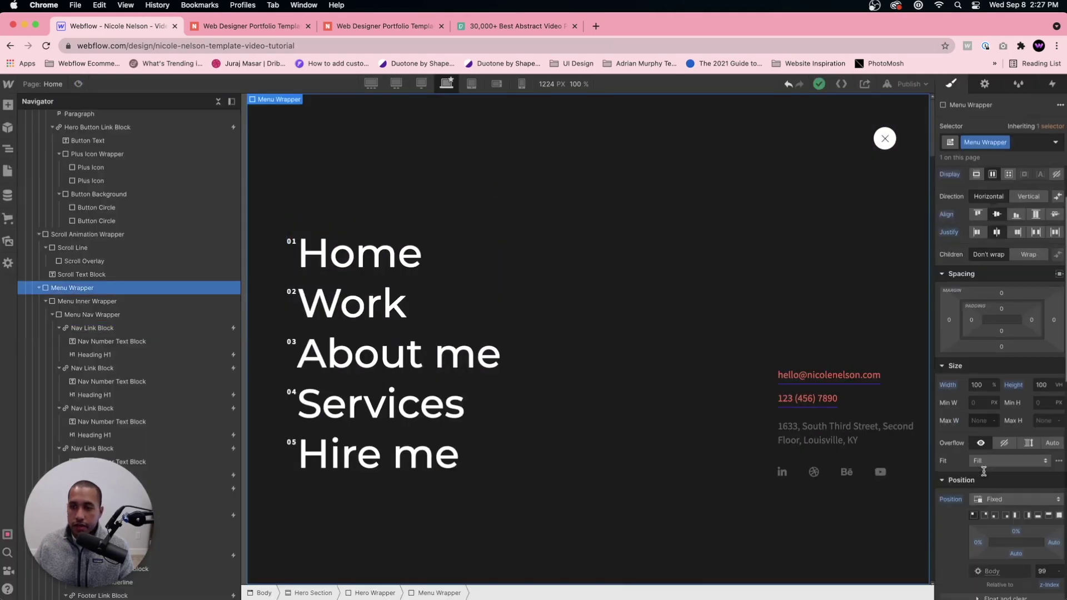
{"action": "scroll", "coordinate": [983, 475], "scroll_direction": "down", "scroll_amount": 3}
{"action": "left_click", "coordinate": [978, 478]}
{"action": "type", "text": "1"}
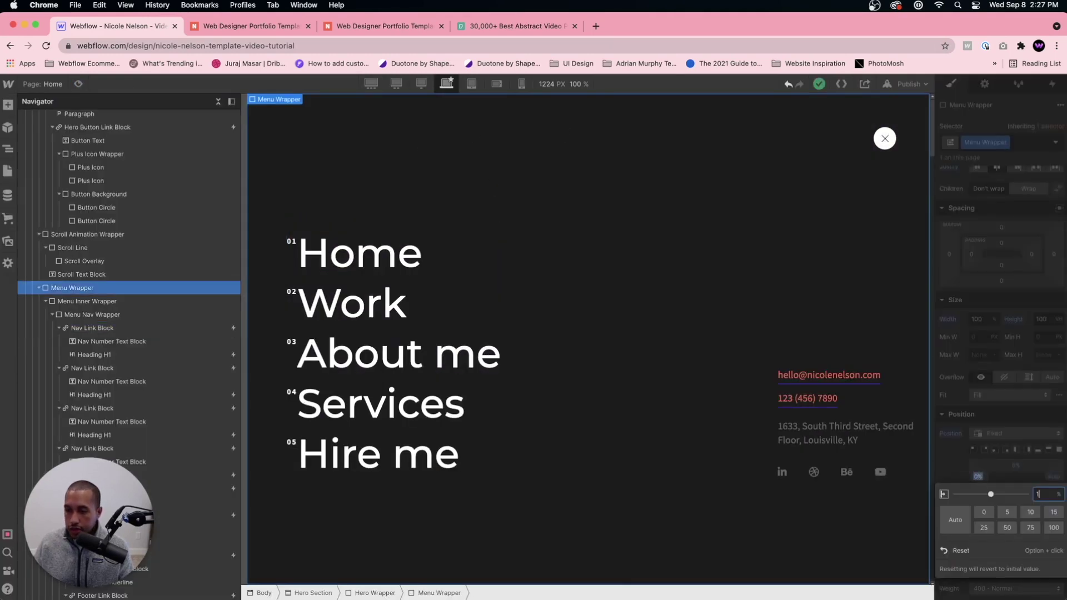
{"action": "type", "text": "00"}
{"action": "key", "text": "Return"}
Preview the page to test opening and closing the menu with its icon.
{"action": "left_click", "coordinate": [78, 84]}
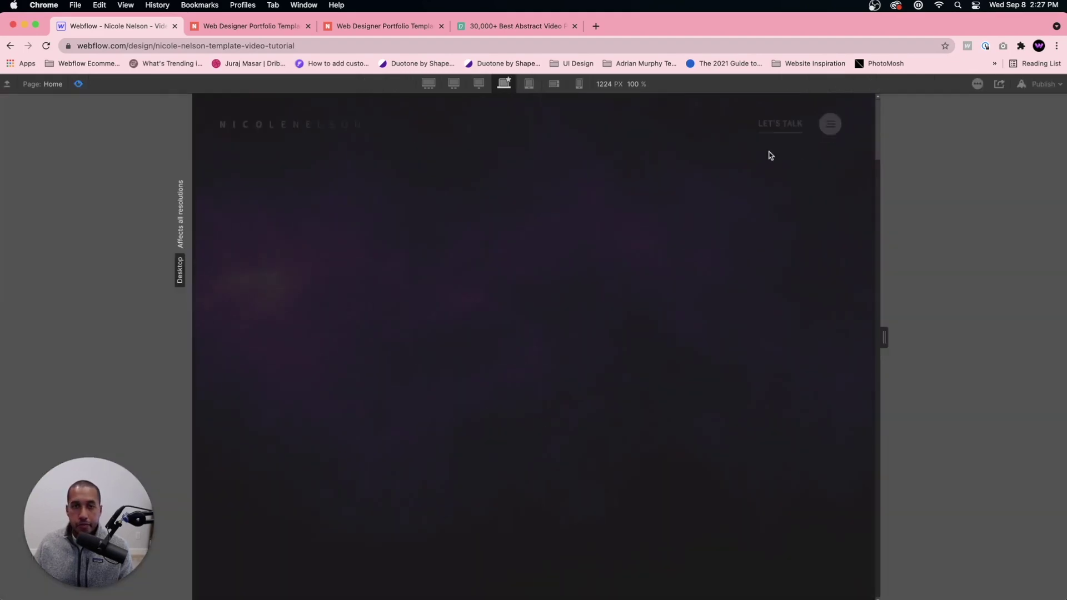
{"action": "left_click", "coordinate": [830, 138]}
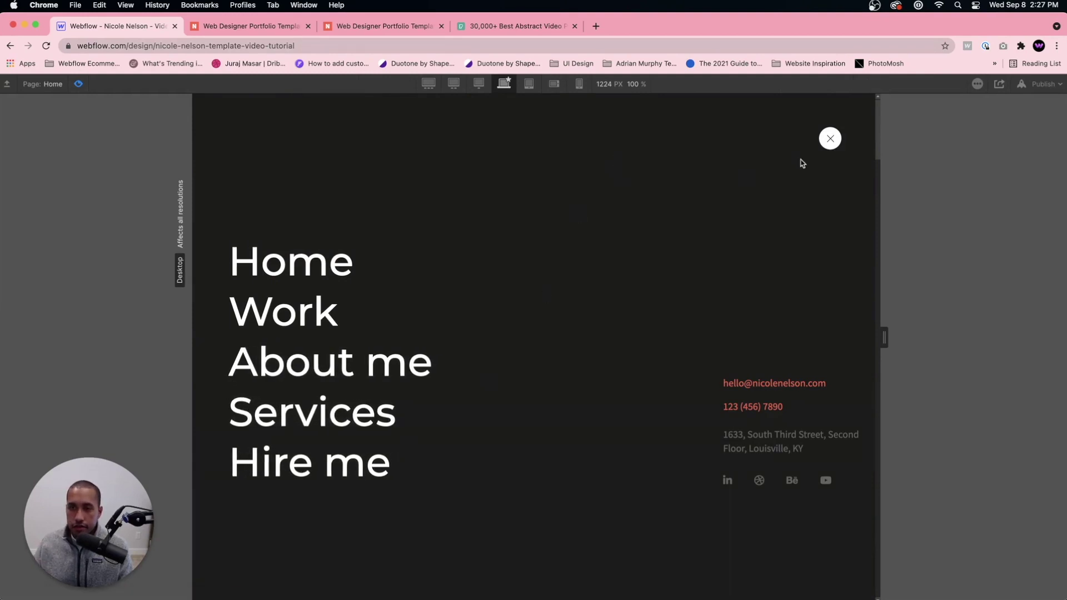
{"action": "left_click", "coordinate": [830, 138]}
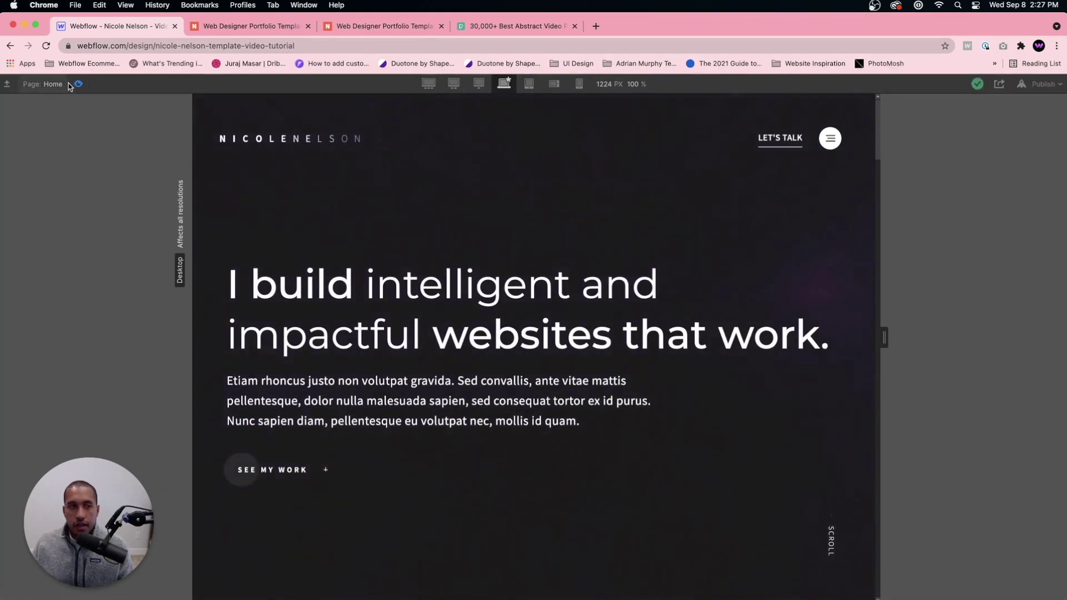
{"action": "key", "text": "super+shift+p"}
Look through the Home page's sections and select the Seamless project's Project Image in the Work Section.
{"action": "scroll", "coordinate": [138, 383], "scroll_direction": "down", "scroll_amount": 5}
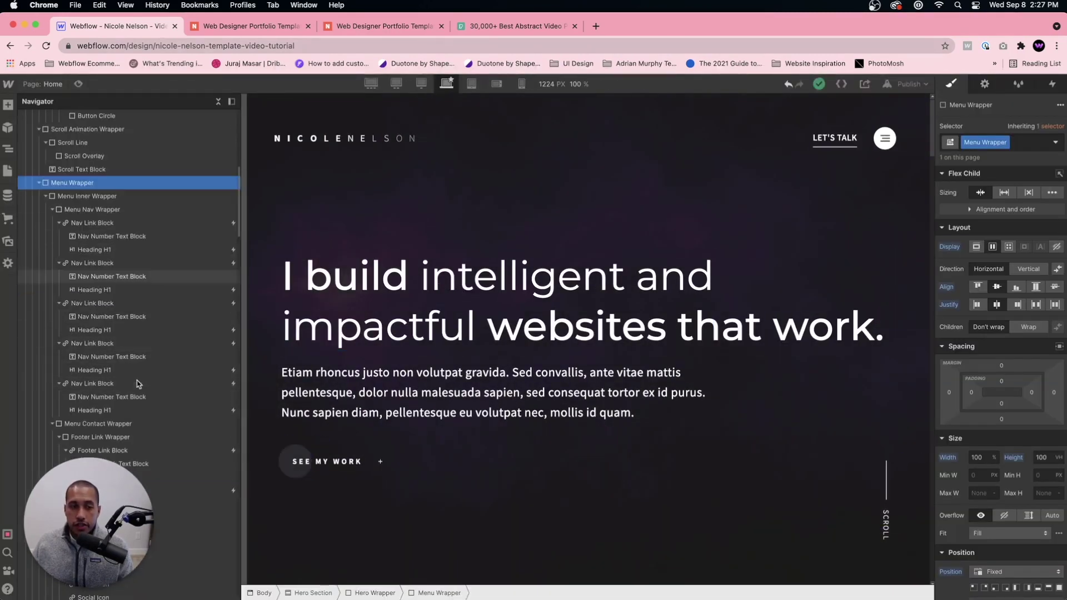
{"action": "scroll", "coordinate": [138, 383], "scroll_direction": "down", "scroll_amount": 8}
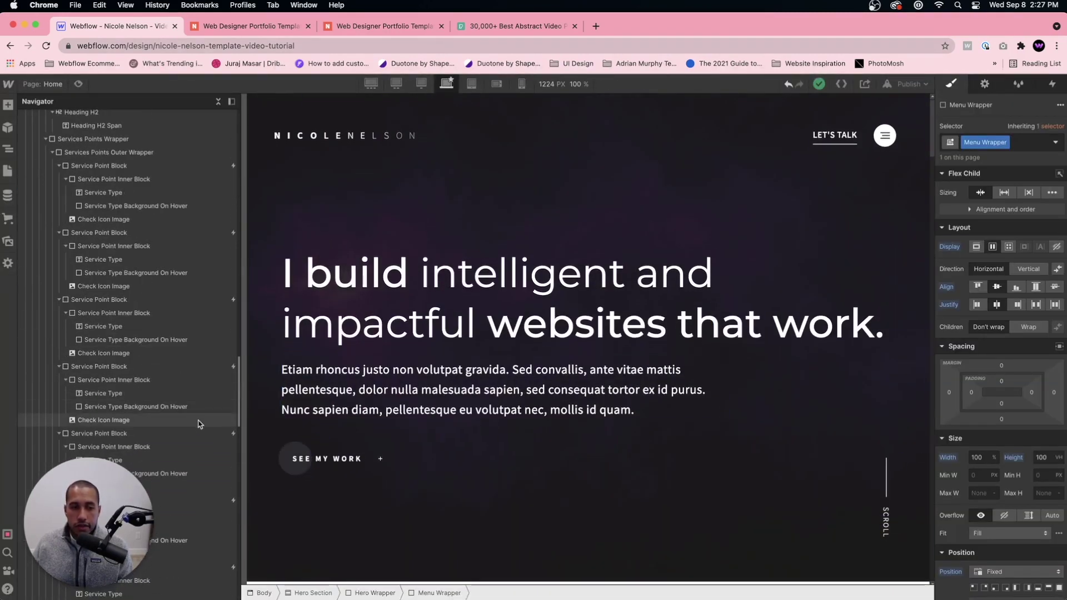
{"action": "left_click", "coordinate": [189, 434]}
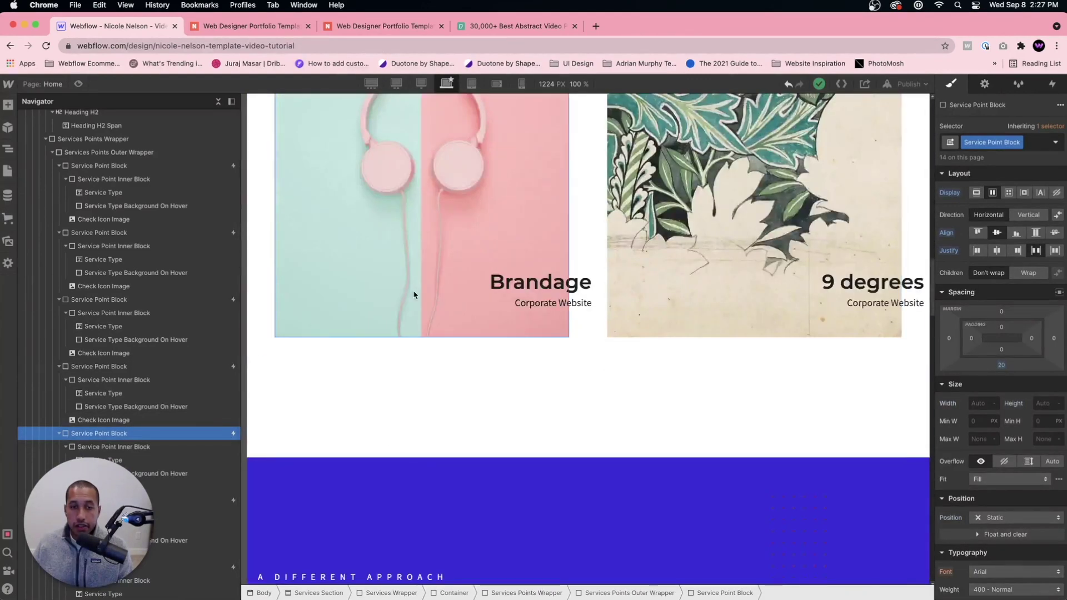
{"action": "left_click", "coordinate": [413, 290]}
{"action": "scroll", "coordinate": [412, 295], "scroll_direction": "up", "scroll_amount": 5}
{"action": "scroll", "coordinate": [416, 305], "scroll_direction": "up", "scroll_amount": 3}
{"action": "left_click", "coordinate": [417, 303]}
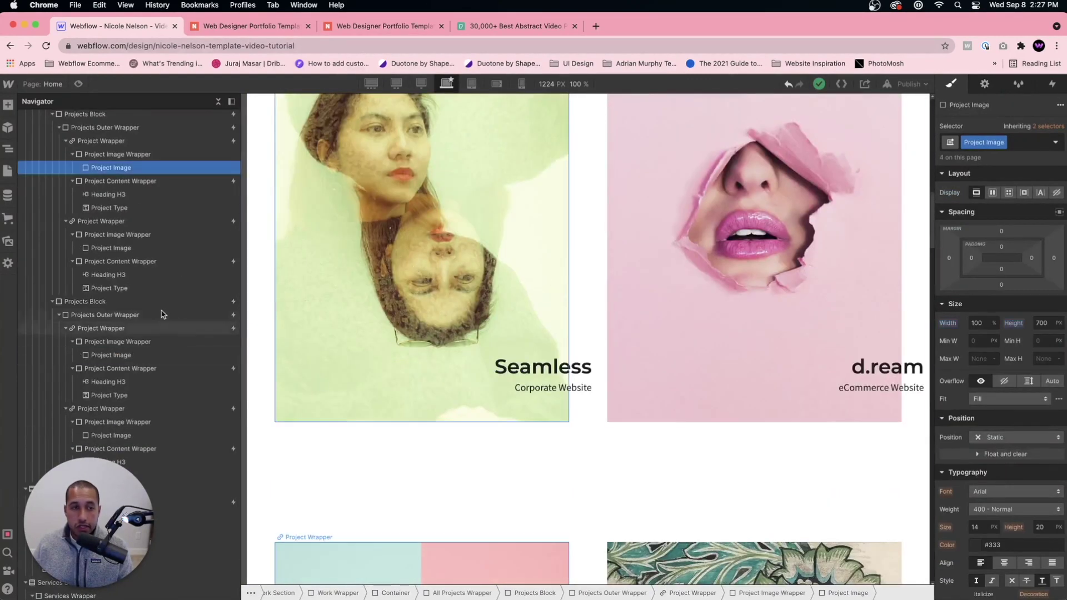
Select the Seamless project's Project Wrapper and show its interactions.
{"action": "left_click", "coordinate": [152, 154]}
{"action": "left_click", "coordinate": [145, 140]}
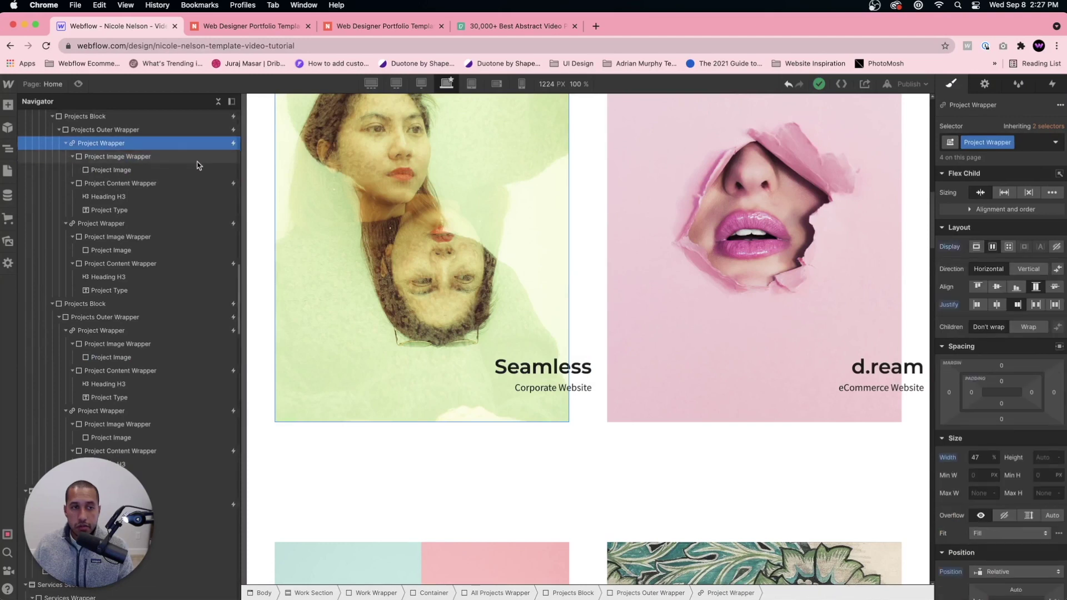
{"action": "left_click", "coordinate": [1054, 85]}
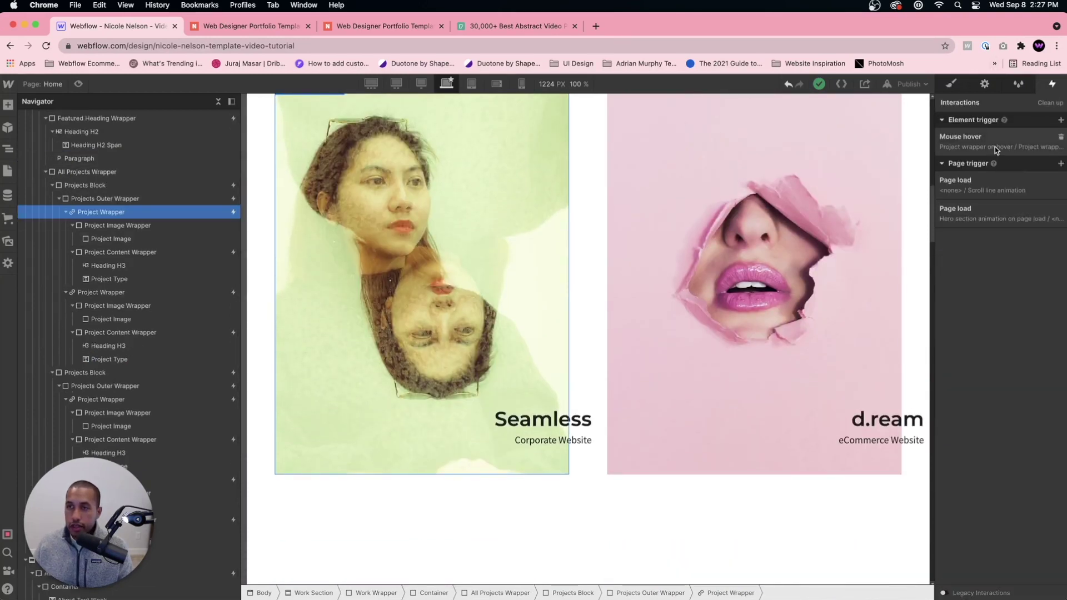
Check the hover and scroll animations of the Featured Work projects on the published site, and return to the Webflow Designer.
{"action": "left_click", "coordinate": [261, 26]}
{"action": "scroll", "coordinate": [376, 369], "scroll_direction": "down", "scroll_amount": 10}
{"action": "scroll", "coordinate": [347, 338], "scroll_direction": "up", "scroll_amount": 5}
{"action": "scroll", "coordinate": [347, 338], "scroll_direction": "down", "scroll_amount": 3}
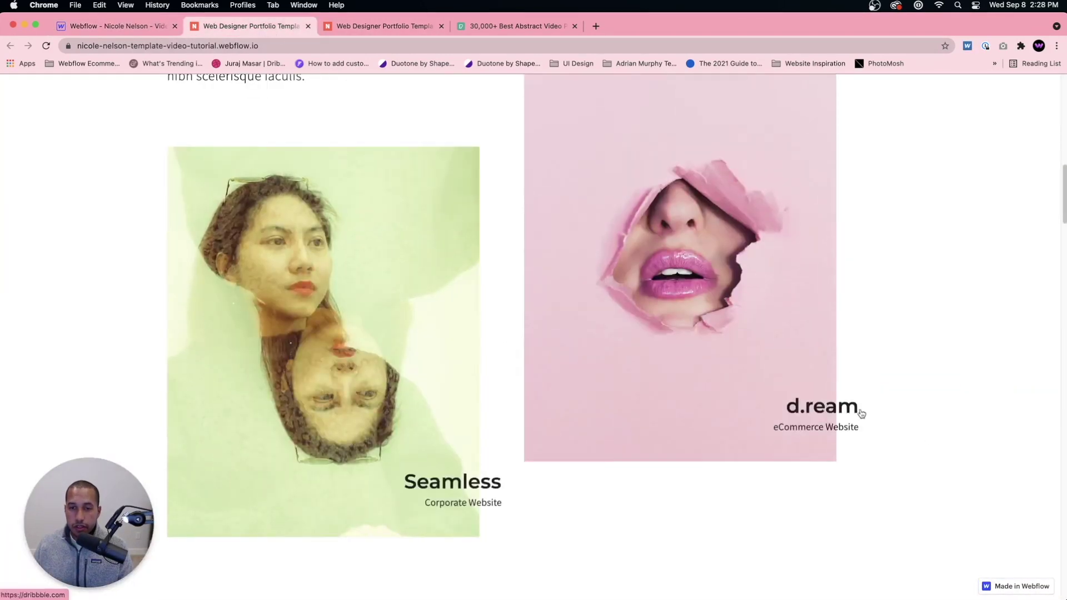
{"action": "scroll", "coordinate": [905, 428], "scroll_direction": "down", "scroll_amount": 5}
{"action": "scroll", "coordinate": [905, 428], "scroll_direction": "down", "scroll_amount": 5}
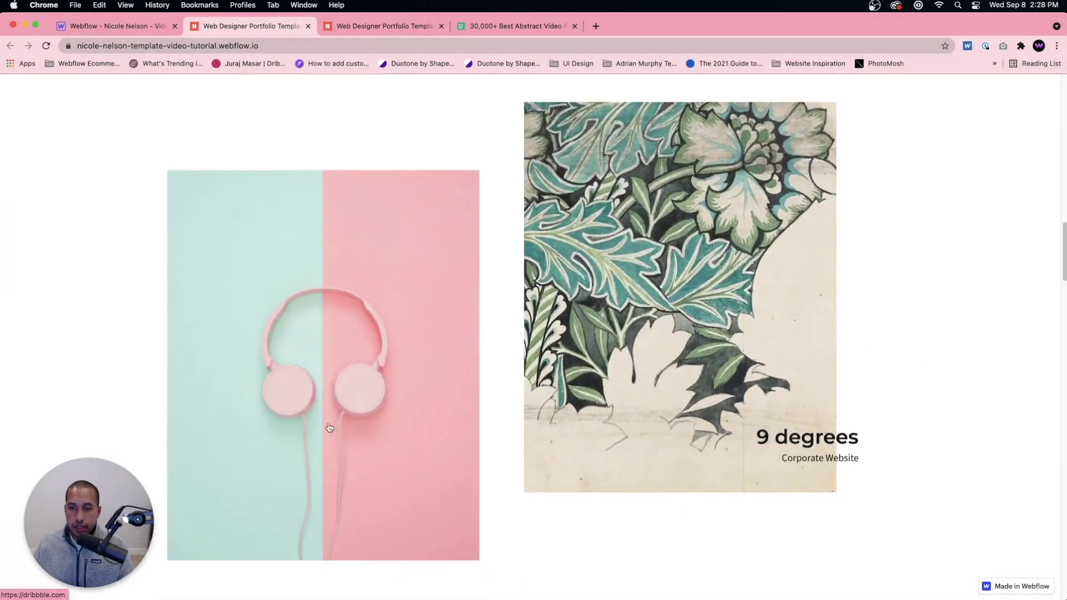
{"action": "left_click", "coordinate": [102, 29]}
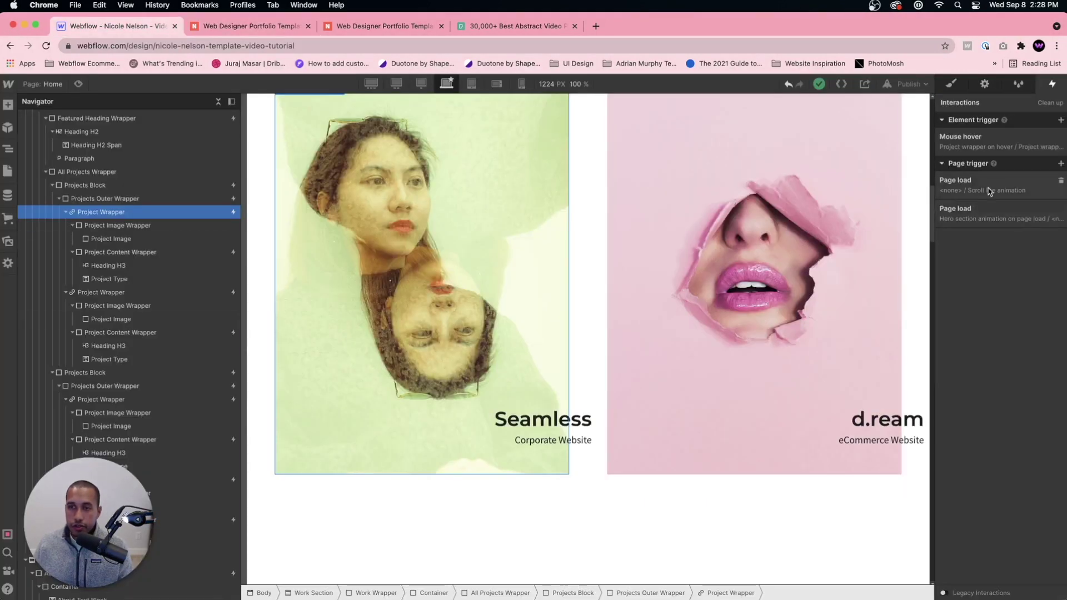
Select the first Projects Block inside the Work Section's All Projects Wrapper to check its element trigger.
{"action": "scroll", "coordinate": [914, 213], "scroll_direction": "up", "scroll_amount": 5}
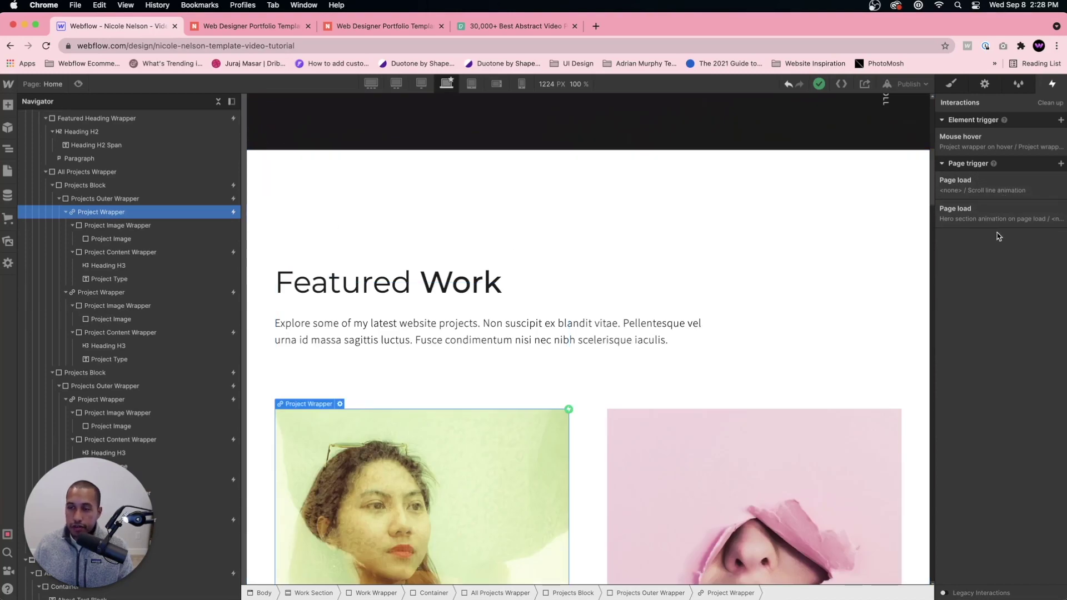
{"action": "left_click", "coordinate": [286, 186]}
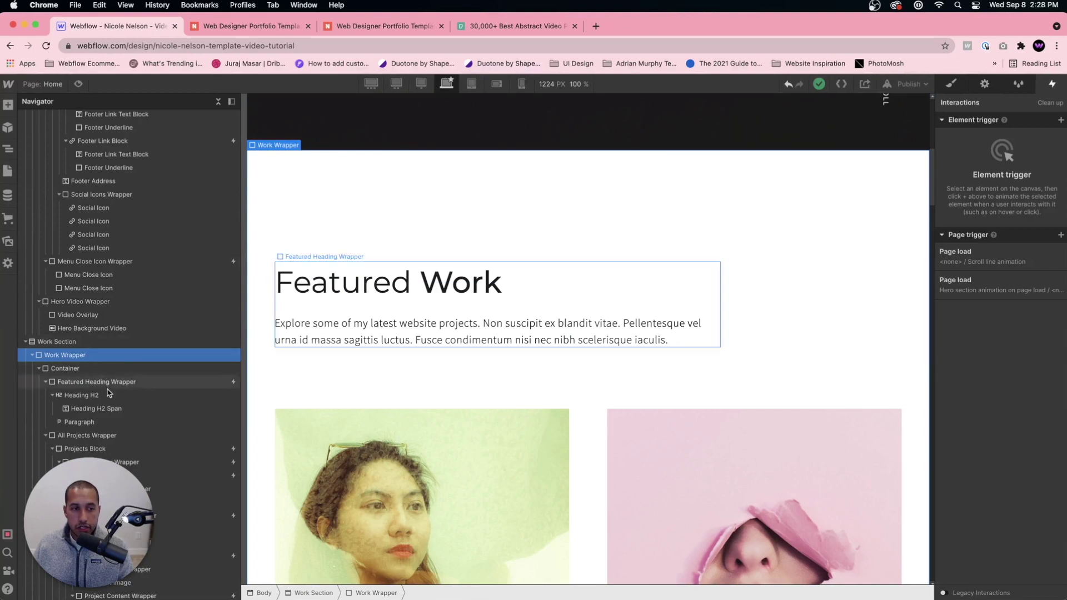
{"action": "left_click", "coordinate": [104, 436]}
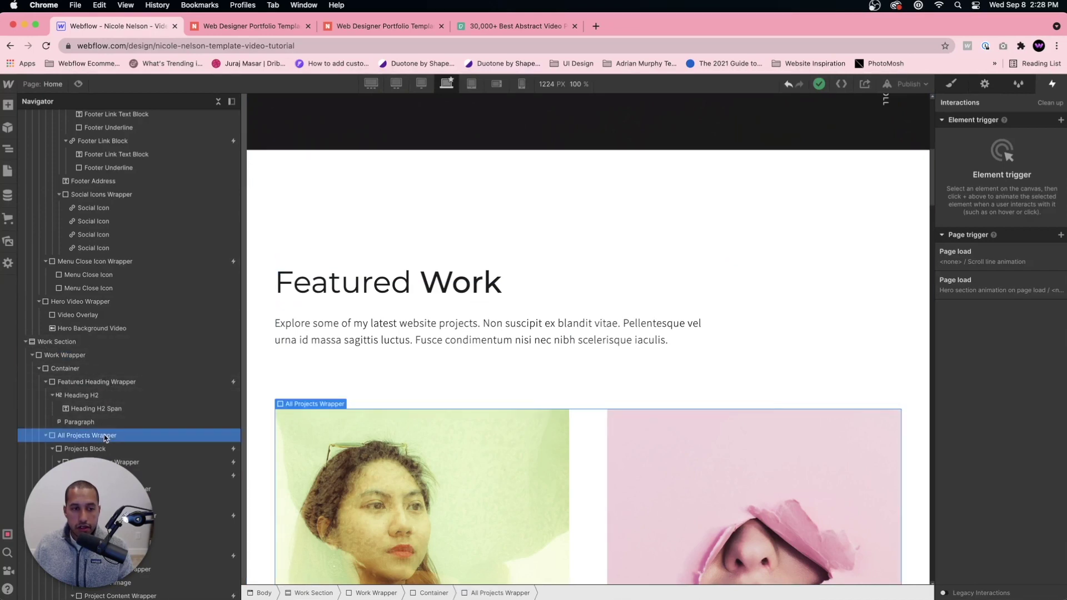
{"action": "left_click", "coordinate": [149, 451]}
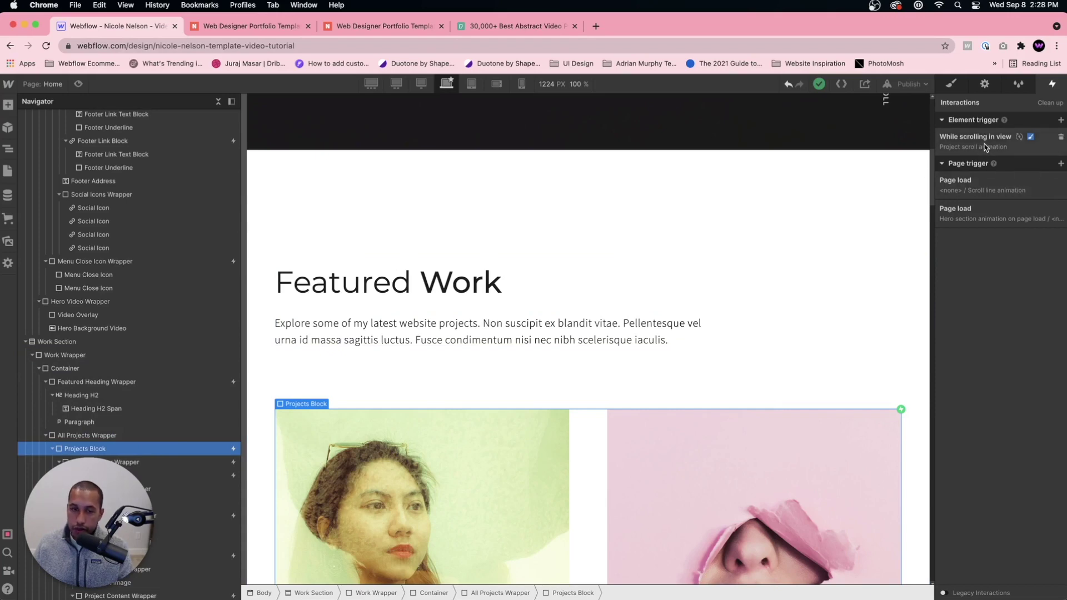
Reload the published site to watch the Featured Work projects animate on scroll, and return to the Webflow Designer.
{"action": "left_click", "coordinate": [244, 25]}
{"action": "key", "text": "super+r"}
{"action": "scroll", "coordinate": [369, 281], "scroll_direction": "down", "scroll_amount": 10}
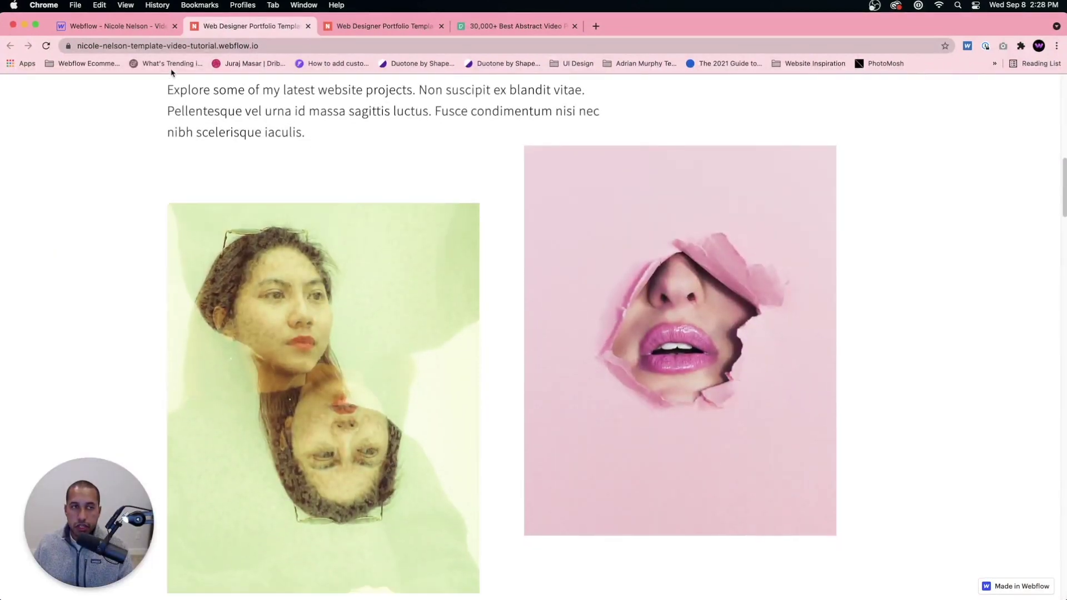
{"action": "left_click", "coordinate": [141, 28]}
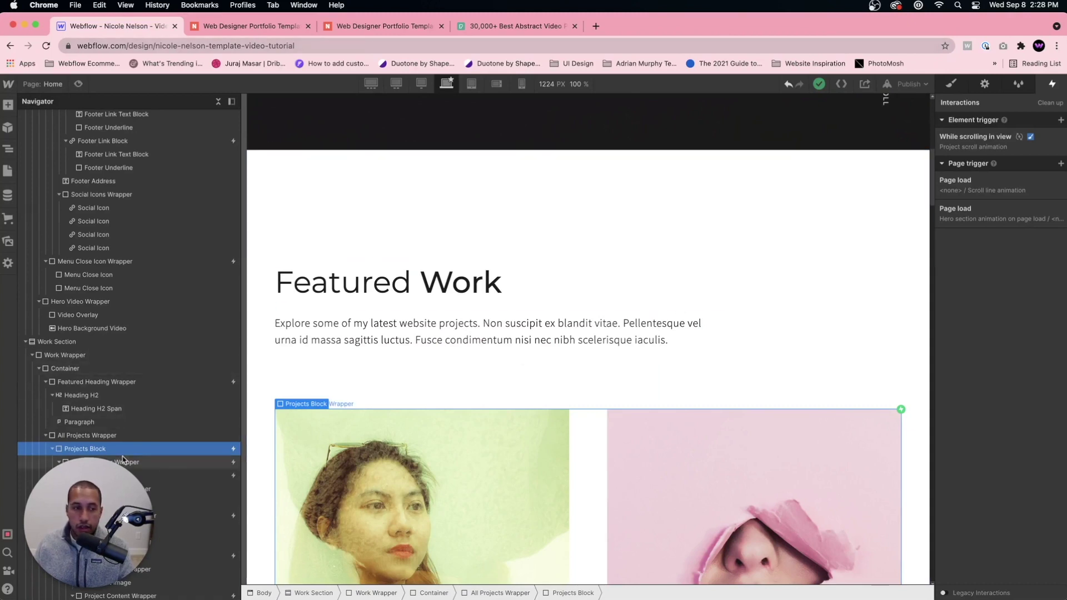
Open the Projects Block's While scrolling in view trigger and preview its Project scroll animation on the canvas.
{"action": "left_click", "coordinate": [989, 146]}
{"action": "left_click", "coordinate": [980, 261]}
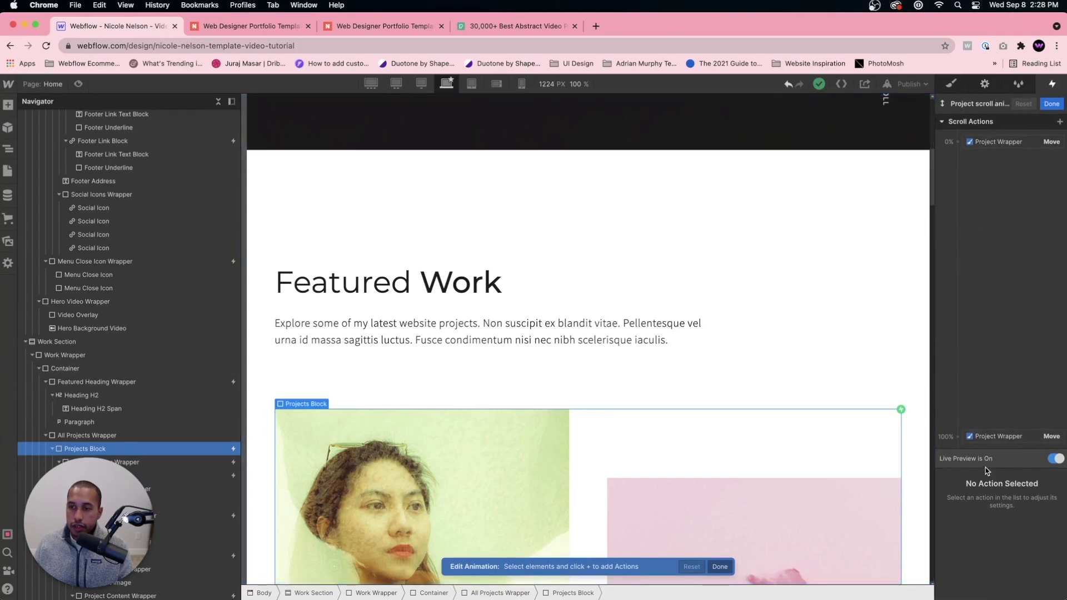
{"action": "scroll", "coordinate": [789, 331], "scroll_direction": "down", "scroll_amount": 6}
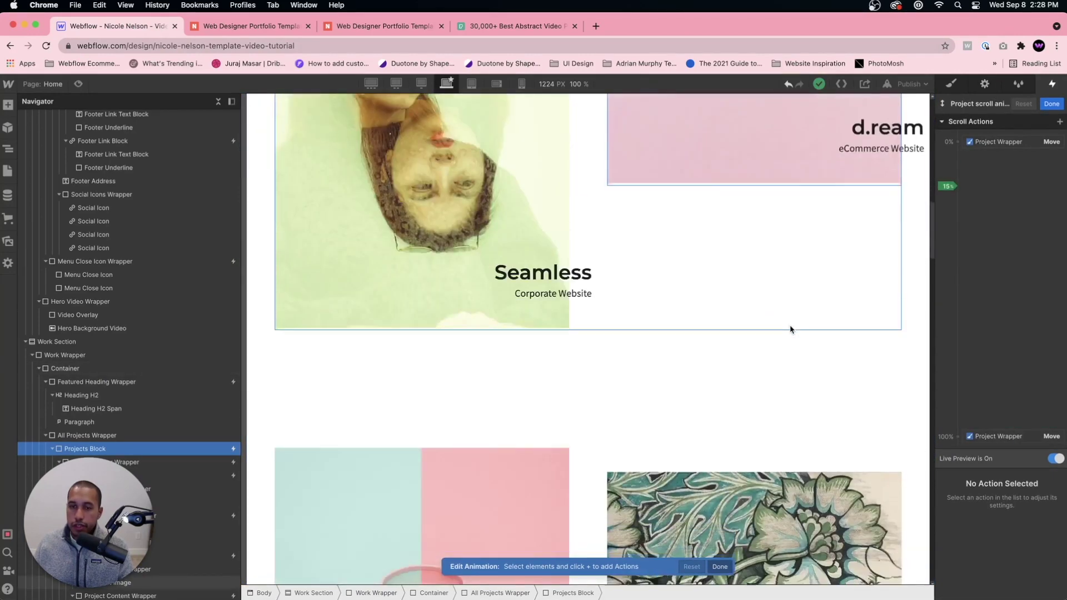
{"action": "scroll", "coordinate": [791, 329], "scroll_direction": "up", "scroll_amount": 10}
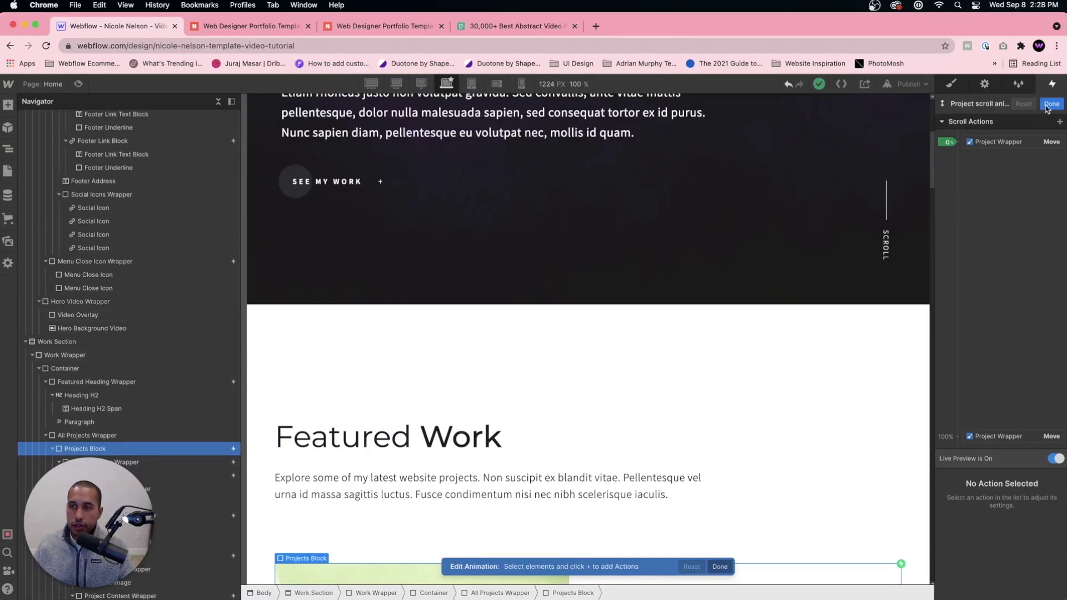
{"action": "left_click", "coordinate": [1052, 105]}
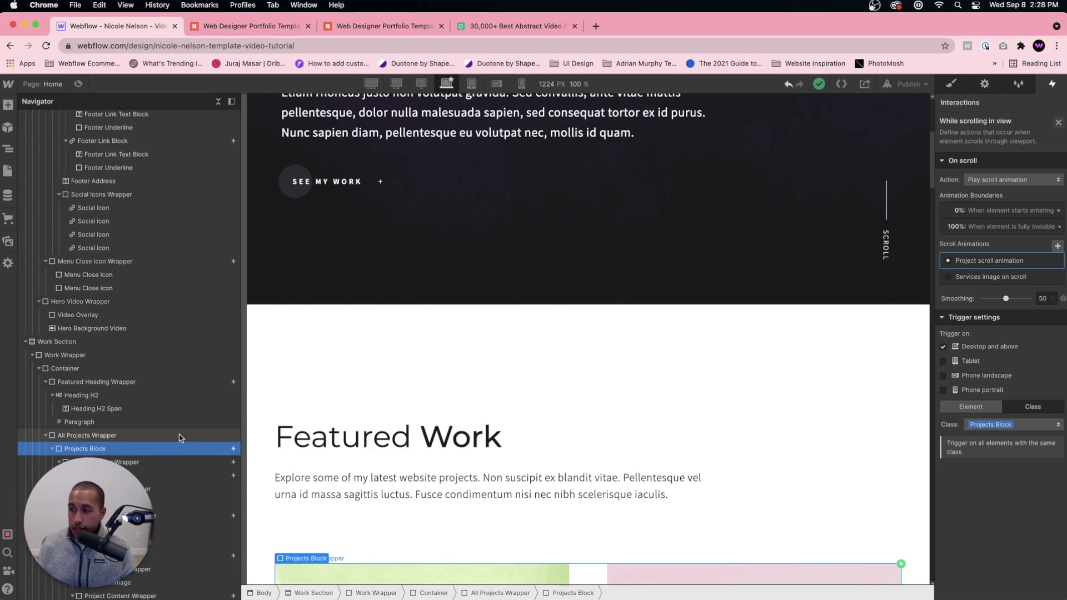
Close the scroll trigger settings and select the Header Email Link Wrapper to check its element trigger.
{"action": "scroll", "coordinate": [161, 342], "scroll_direction": "down", "scroll_amount": 10}
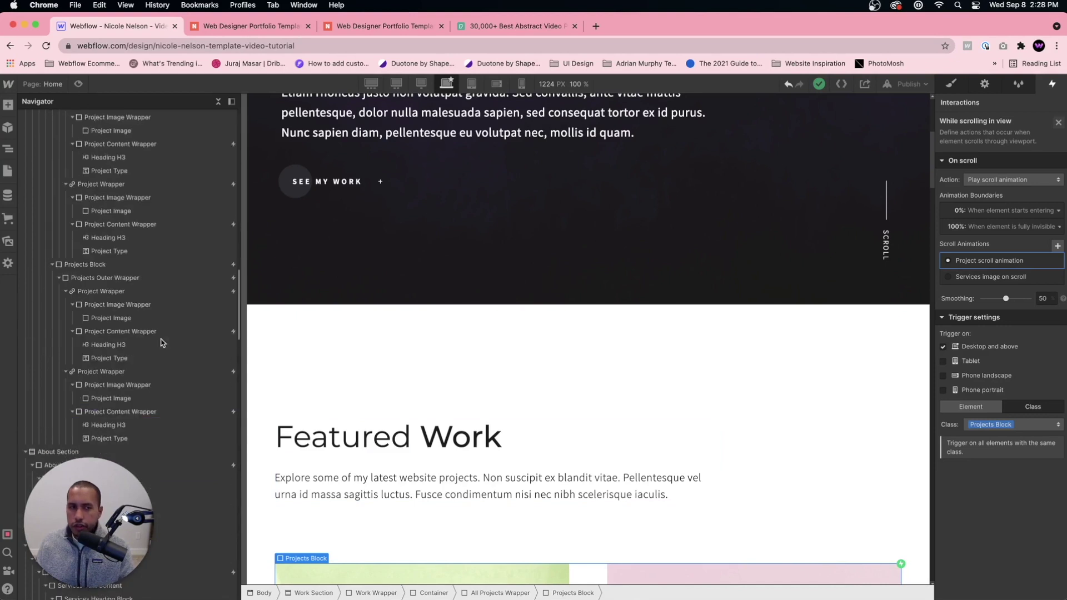
{"action": "scroll", "coordinate": [161, 312], "scroll_direction": "up", "scroll_amount": 15}
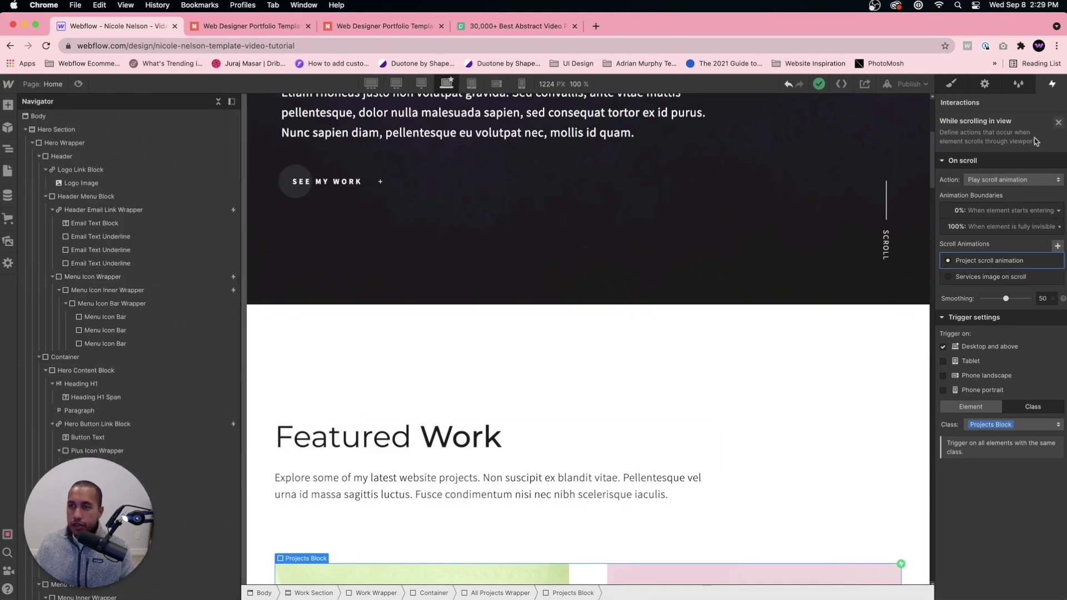
{"action": "left_click", "coordinate": [1058, 123]}
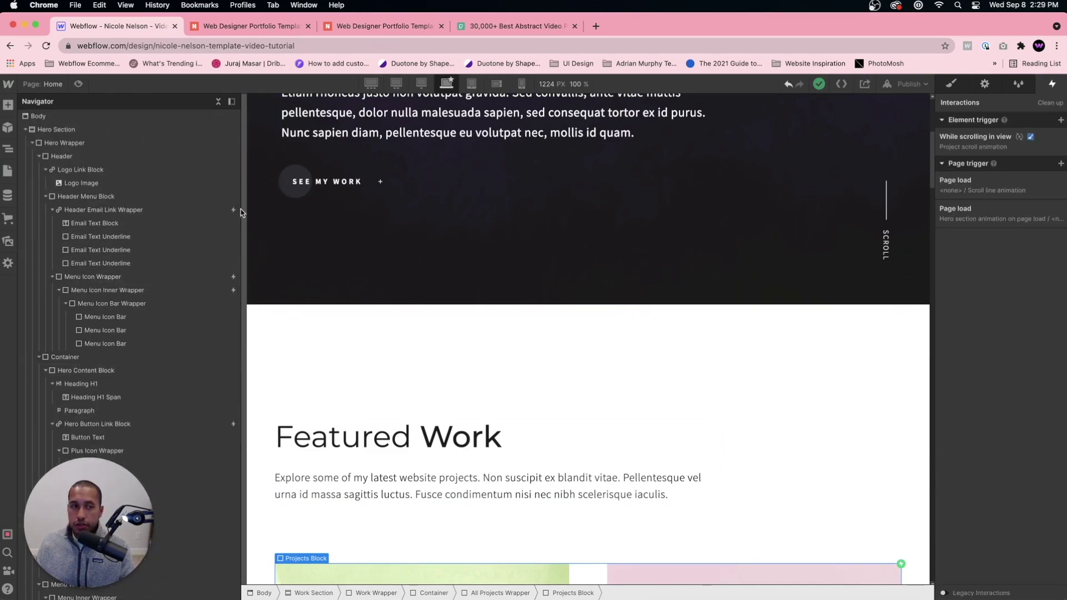
{"action": "left_click", "coordinate": [112, 209]}
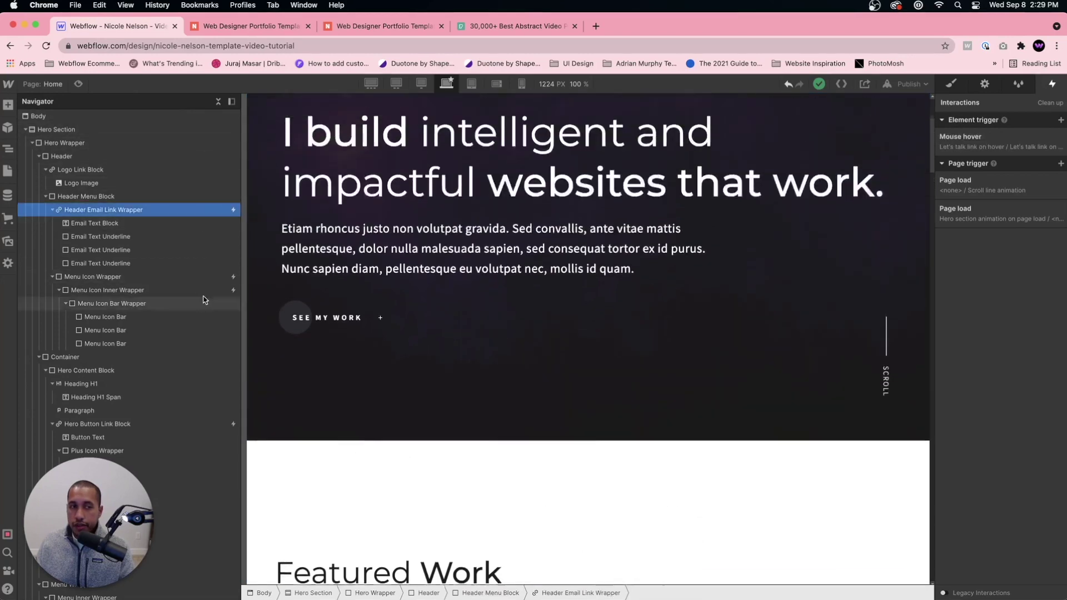
{"action": "scroll", "coordinate": [448, 341], "scroll_direction": "up", "scroll_amount": 2}
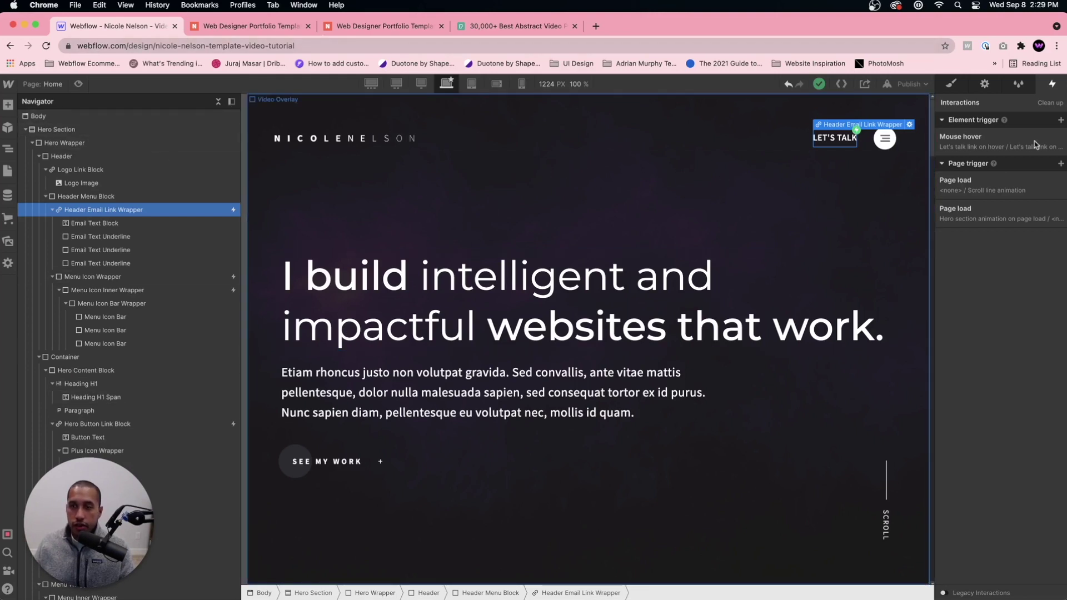
Switch to the Google Slides presentation to show the Customization slide, and return to the Webflow Designer.
{"action": "left_click", "coordinate": [303, 5]}
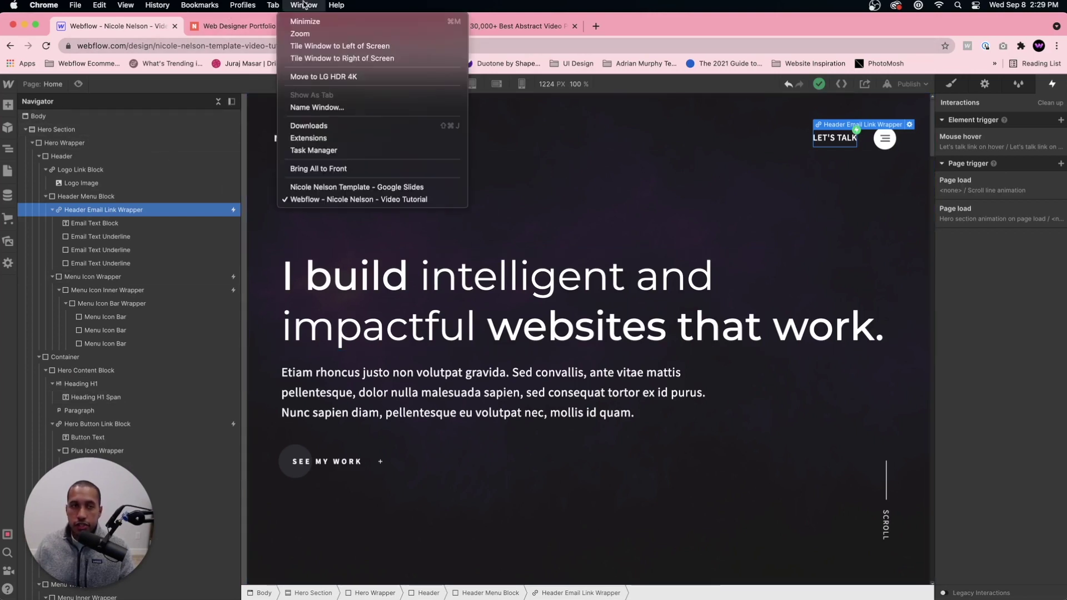
{"action": "left_click", "coordinate": [311, 187]}
{"action": "key", "text": "Right"}
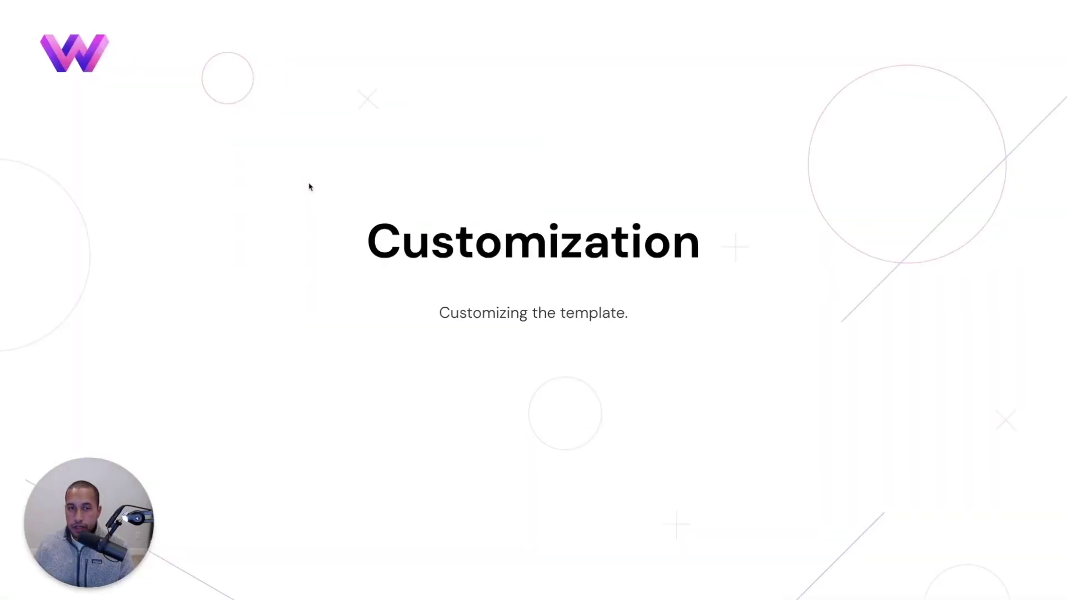
{"action": "mouse_move", "coordinate": [153, 3]}
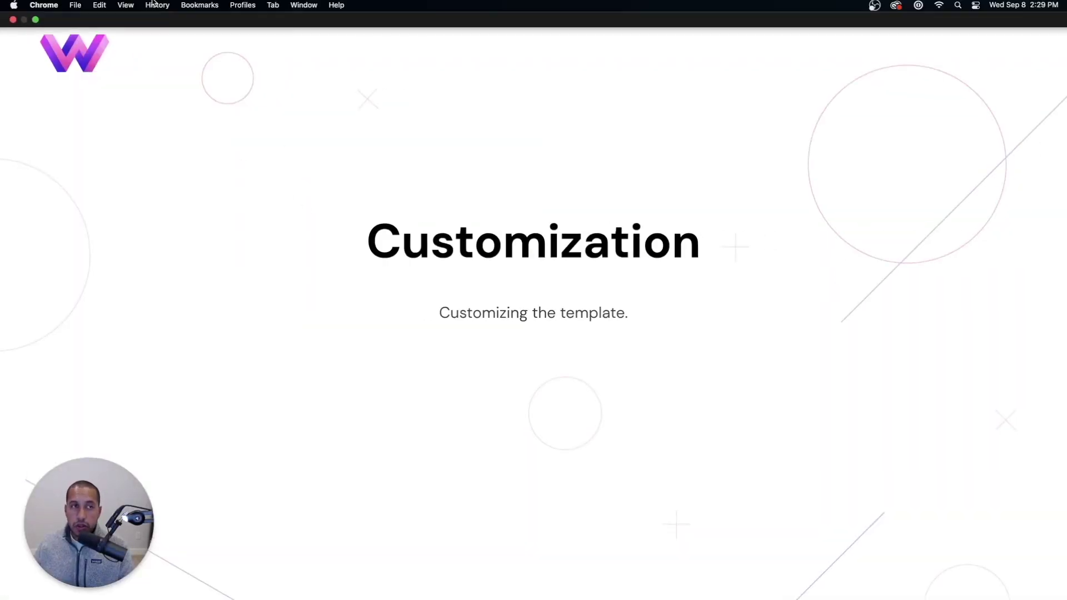
{"action": "left_click", "coordinate": [35, 20]}
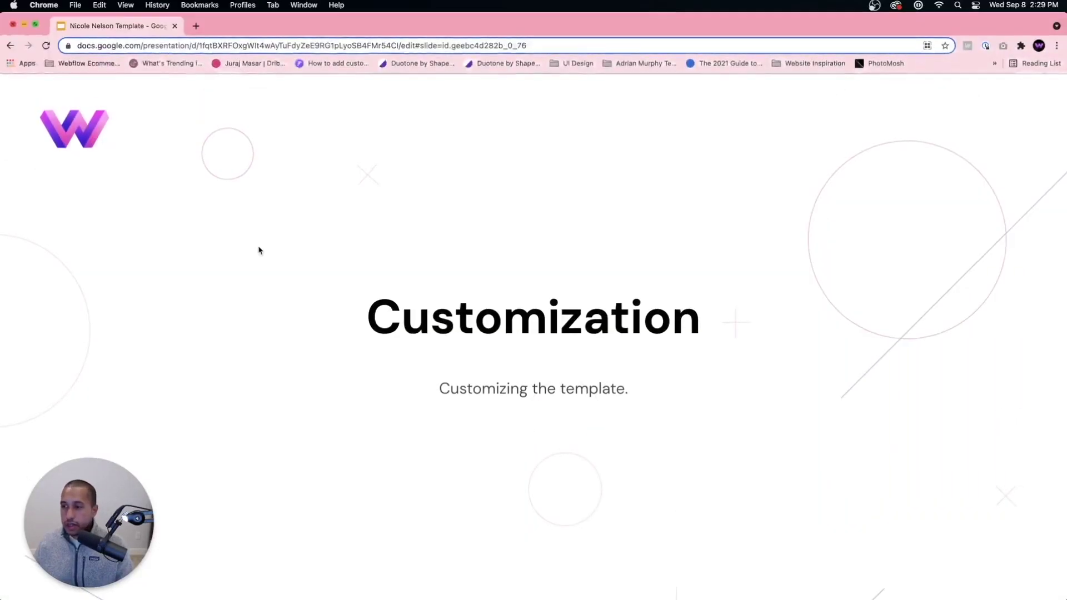
{"action": "left_click", "coordinate": [931, 92]}
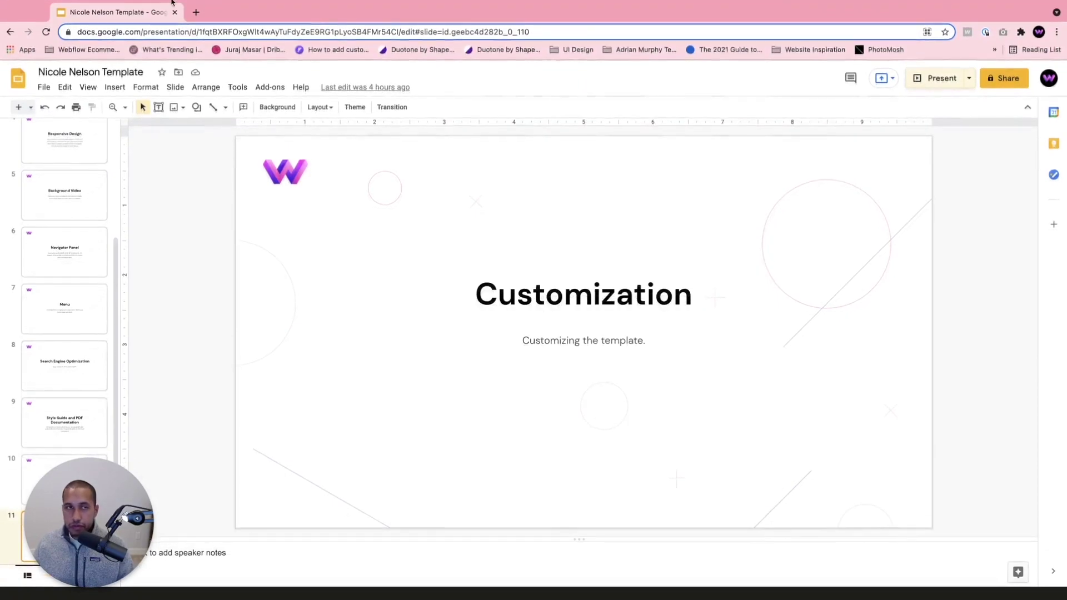
{"action": "left_click", "coordinate": [295, 5]}
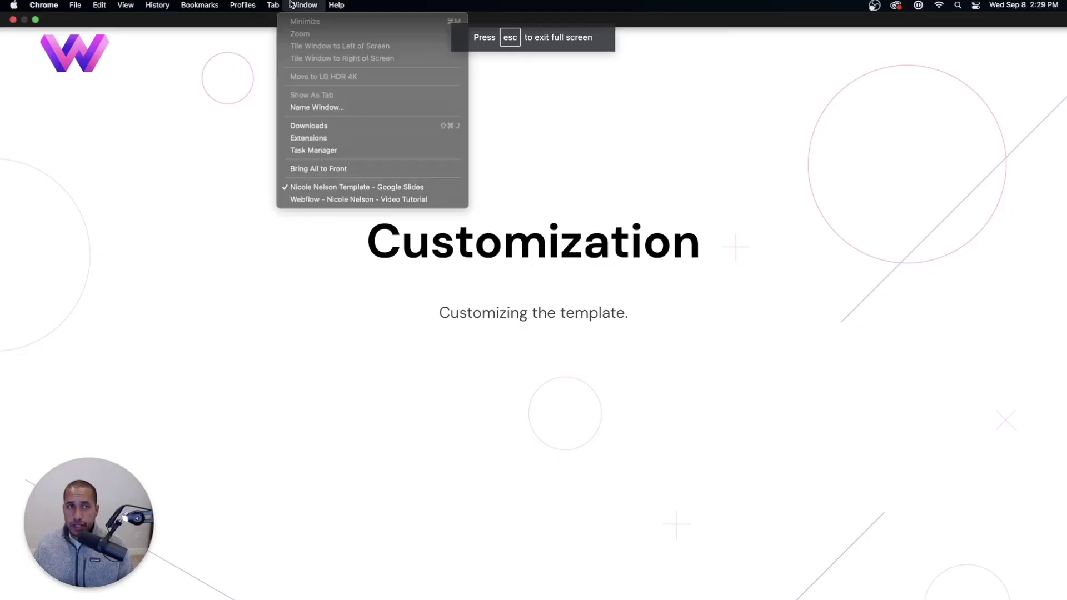
{"action": "left_click", "coordinate": [321, 199]}
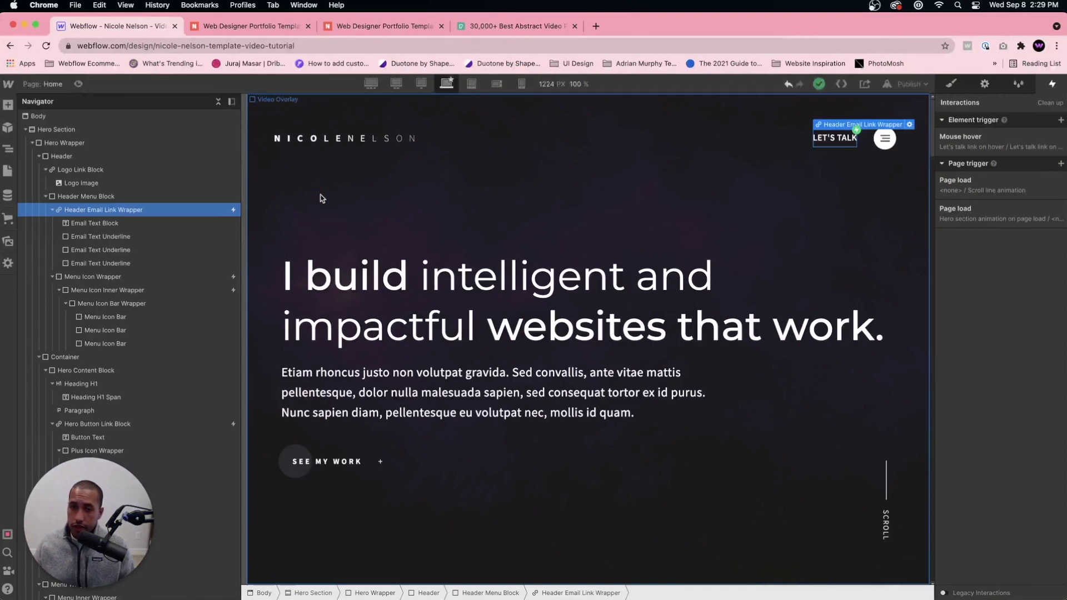
Select the hero section's heading and paragraph to examine the text available for customizing.
{"action": "left_click", "coordinate": [554, 340]}
{"action": "left_click", "coordinate": [449, 397]}
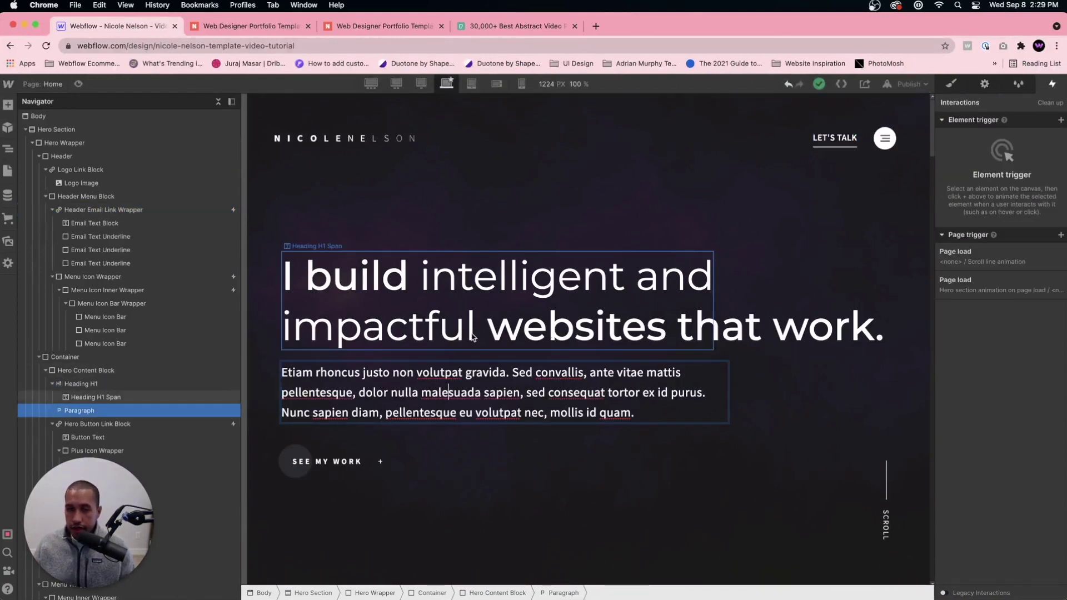
{"action": "left_click", "coordinate": [484, 318]}
{"action": "left_click", "coordinate": [525, 383]}
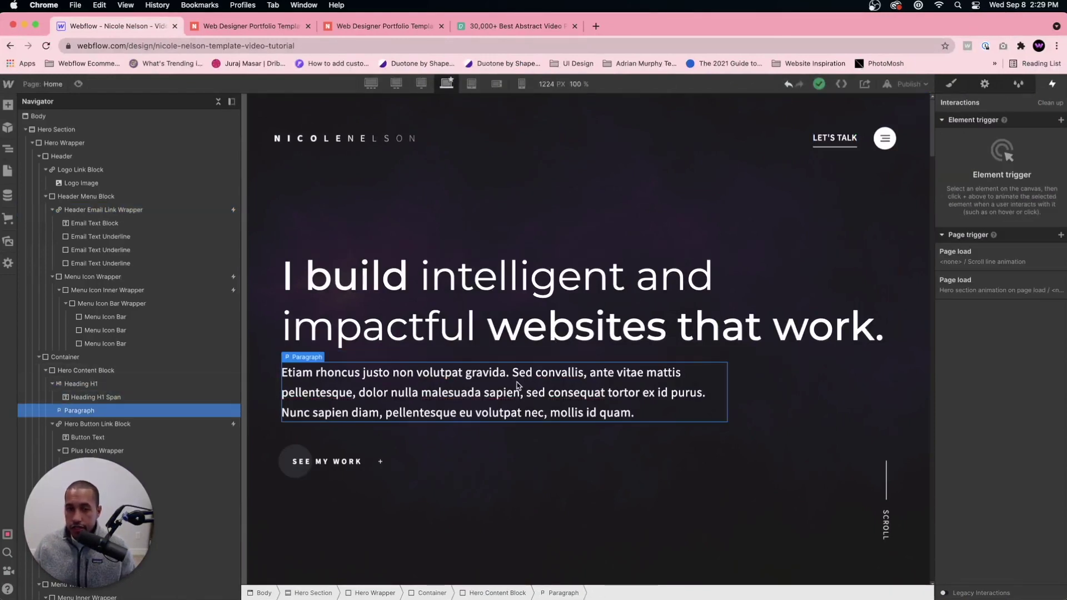
Select the paragraph under the Featured Work heading and look over the project cards below it.
{"action": "scroll", "coordinate": [517, 366], "scroll_direction": "down", "scroll_amount": 6}
{"action": "scroll", "coordinate": [517, 365], "scroll_direction": "up", "scroll_amount": 2}
{"action": "scroll", "coordinate": [500, 334], "scroll_direction": "down", "scroll_amount": 4}
{"action": "left_click", "coordinate": [473, 261]}
{"action": "scroll", "coordinate": [500, 333], "scroll_direction": "down", "scroll_amount": 5}
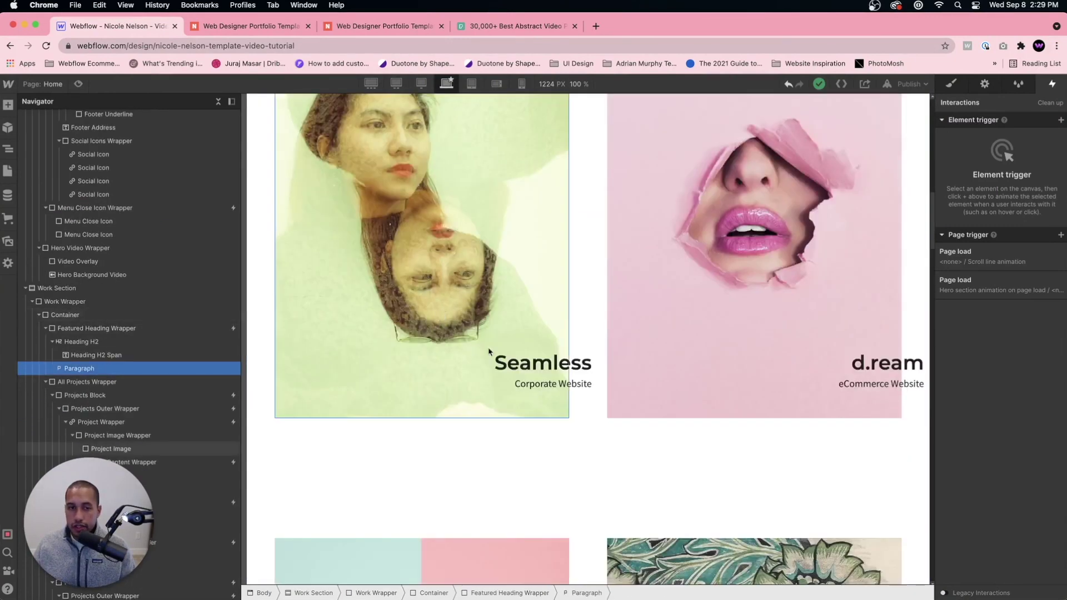
Examine the d.ream and Seamless project text, and select the Seamless project's Project Image.
{"action": "double_click", "coordinate": [877, 384]}
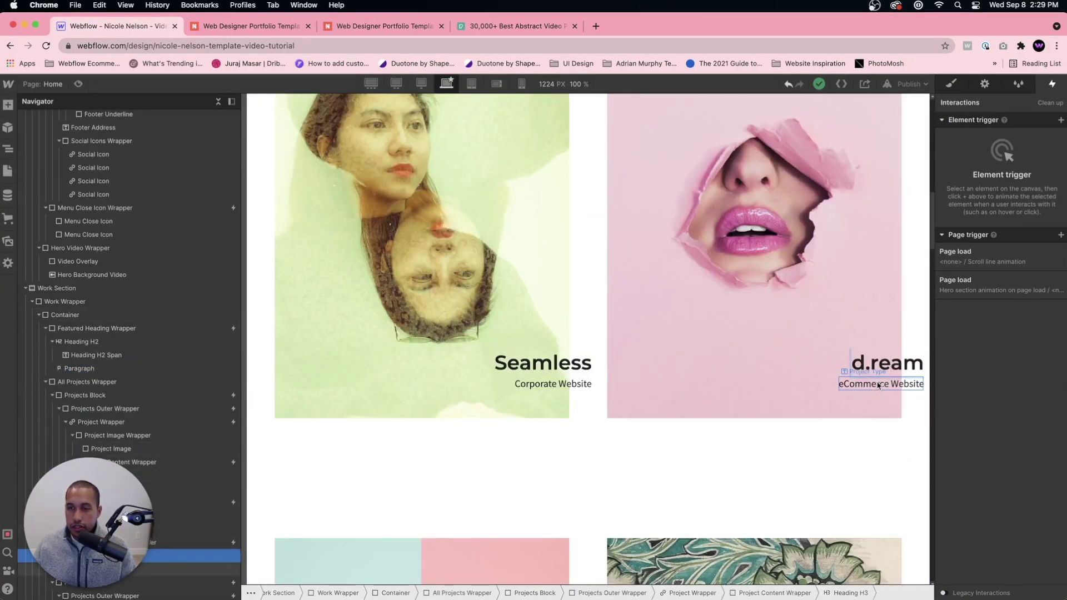
{"action": "left_click", "coordinate": [578, 375]}
{"action": "left_click", "coordinate": [554, 384]}
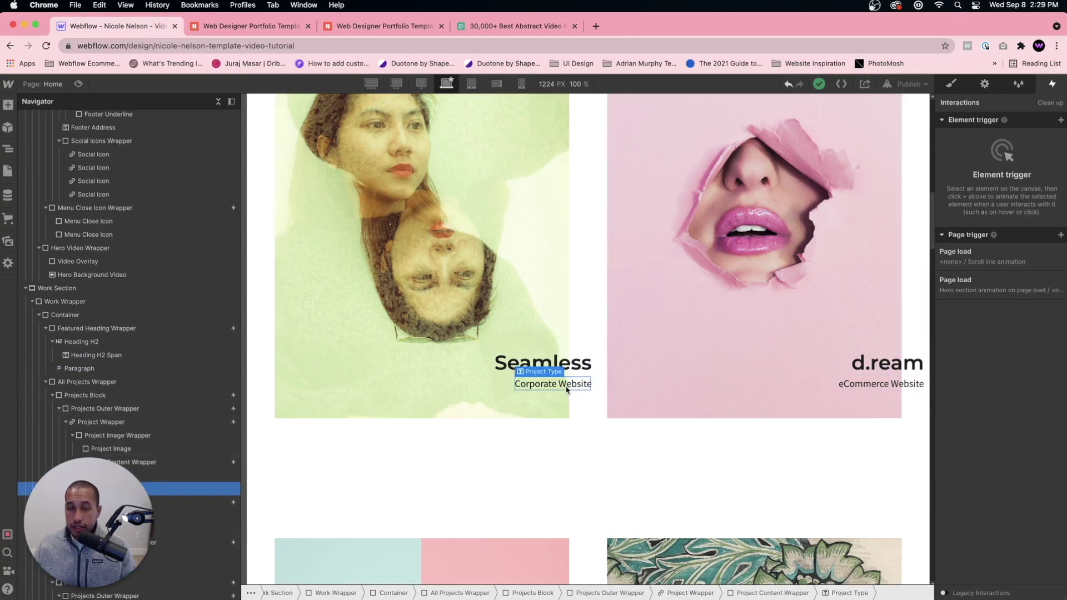
{"action": "left_click", "coordinate": [435, 262]}
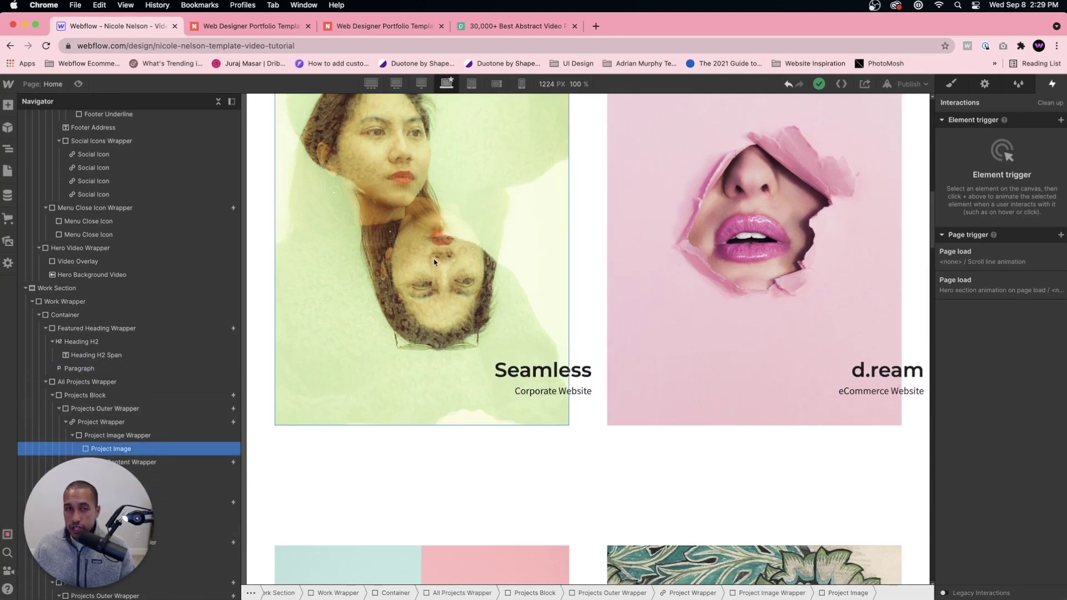
Open unsplash.com in a new browser tab and search its photos for "abstract".
{"action": "scroll", "coordinate": [471, 222], "scroll_direction": "up", "scroll_amount": 2}
{"action": "scroll", "coordinate": [472, 222], "scroll_direction": "up", "scroll_amount": 2}
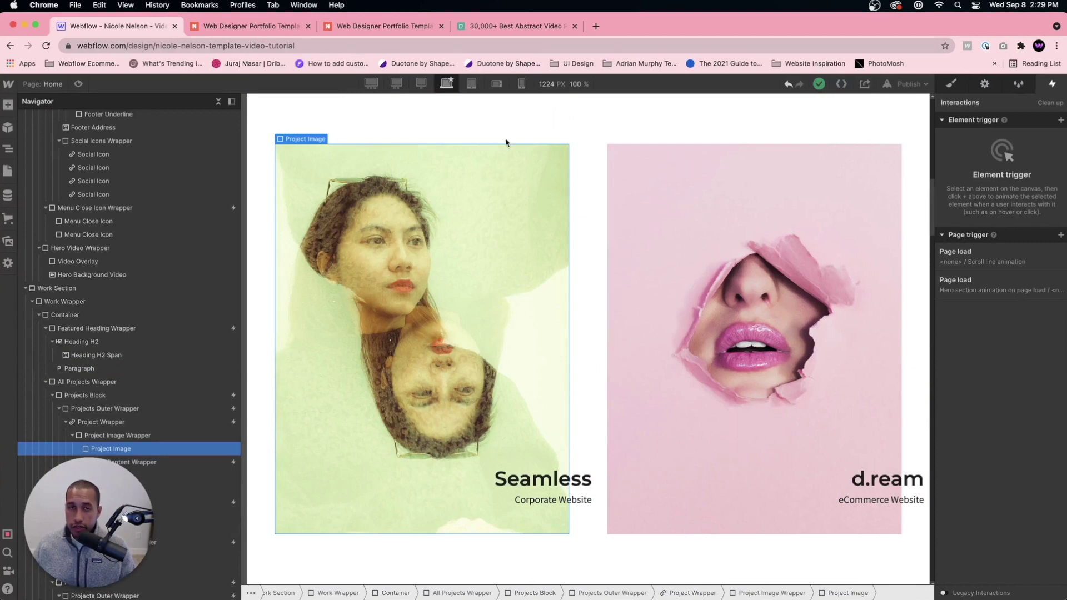
{"action": "left_click", "coordinate": [596, 26]}
{"action": "type", "text": "unsp"}
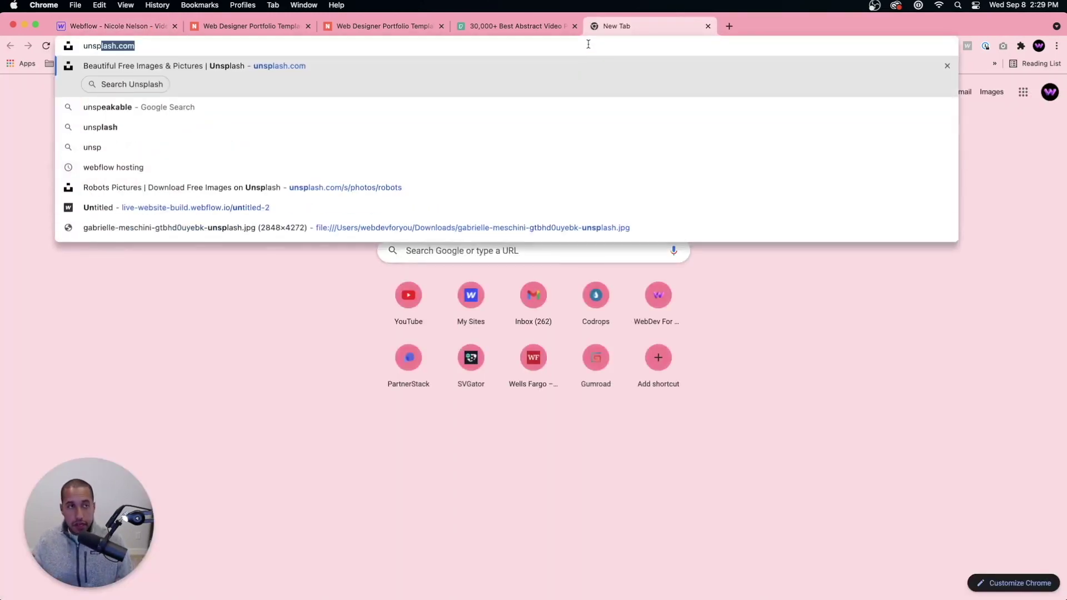
{"action": "key", "text": "Return"}
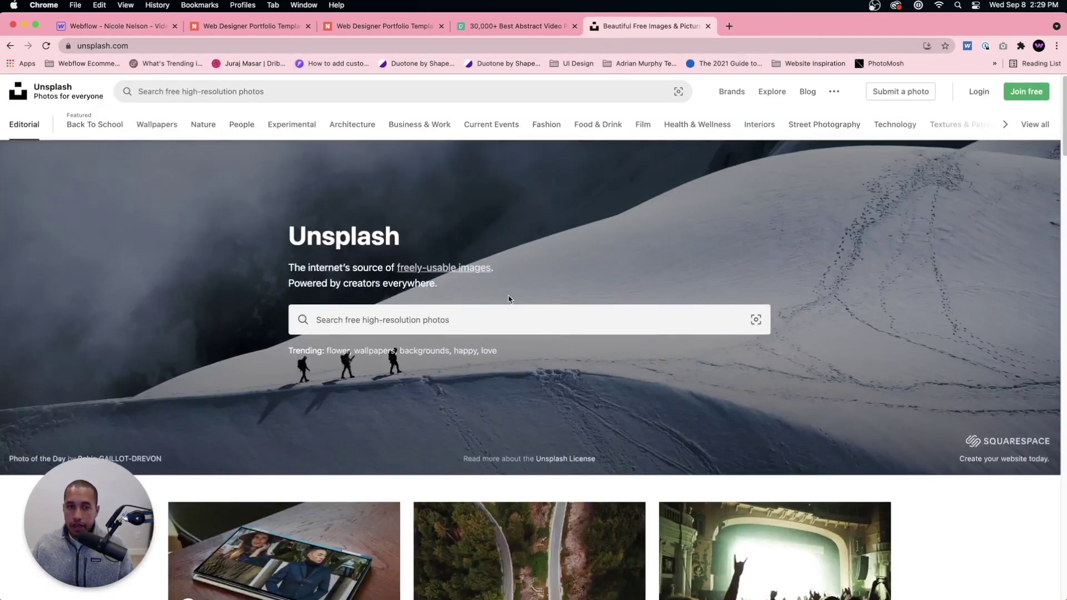
{"action": "left_click", "coordinate": [510, 319]}
{"action": "type", "text": "abstract"}
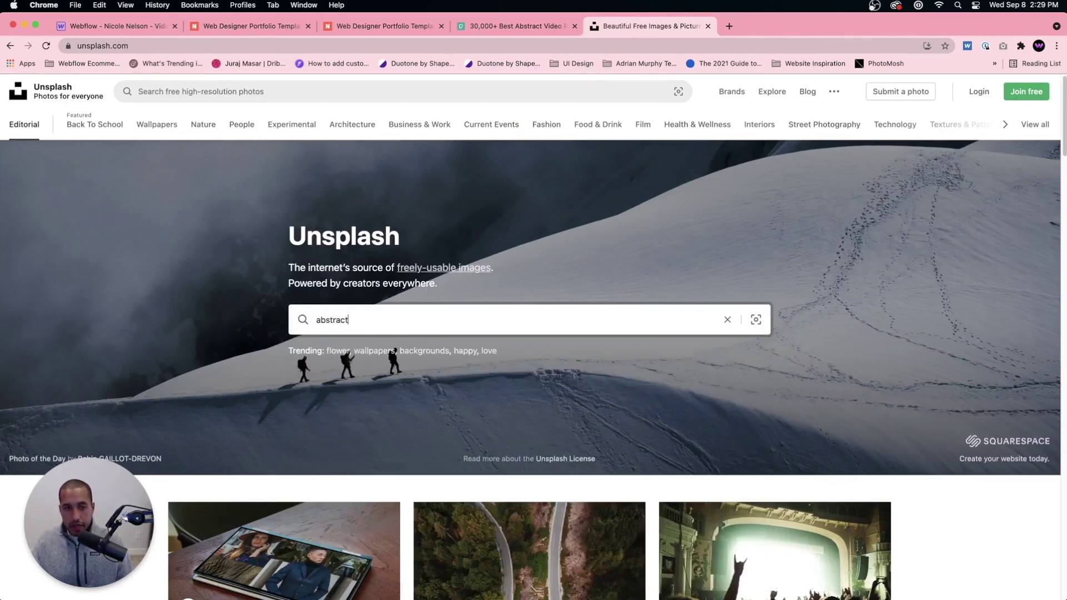
{"action": "key", "text": "Return"}
Browse the abstract results and download the photo of diagonal, multicoloured artwork strips.
{"action": "scroll", "coordinate": [567, 391], "scroll_direction": "down", "scroll_amount": 5}
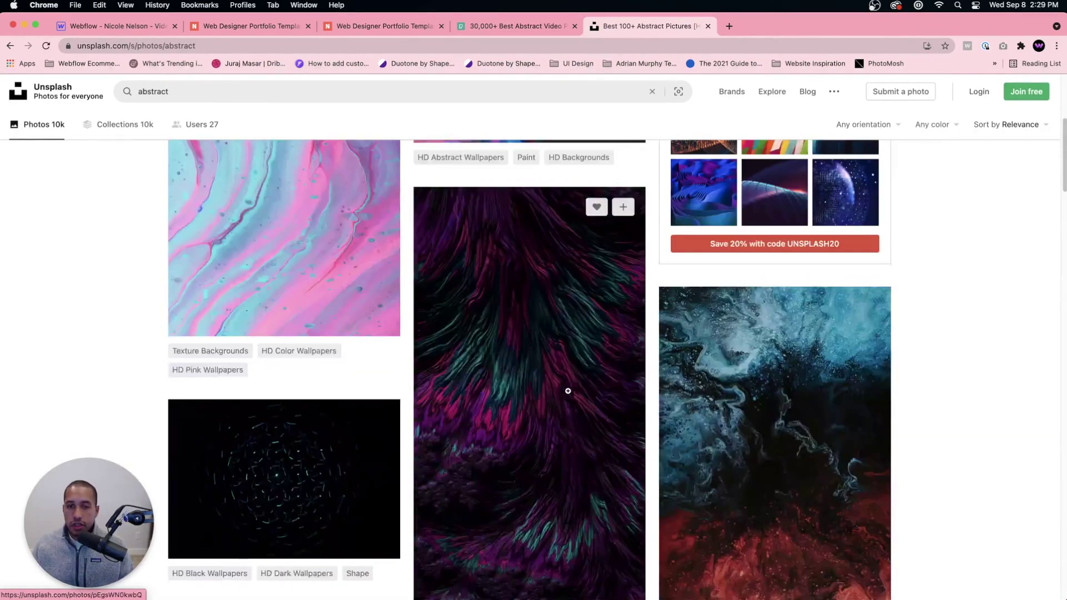
{"action": "scroll", "coordinate": [568, 391], "scroll_direction": "down", "scroll_amount": 4}
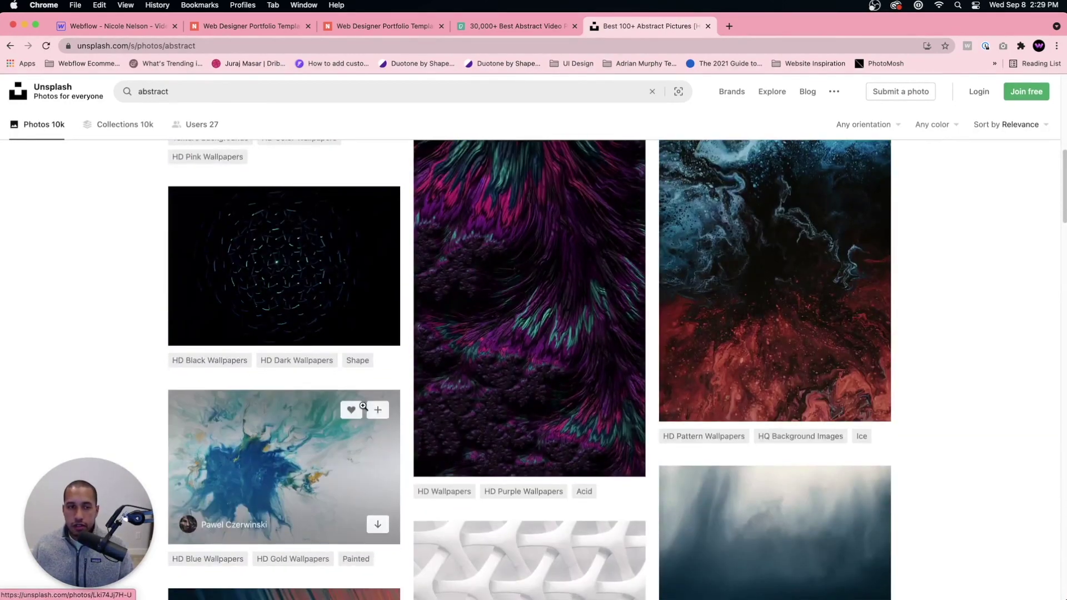
{"action": "scroll", "coordinate": [363, 407], "scroll_direction": "down", "scroll_amount": 20}
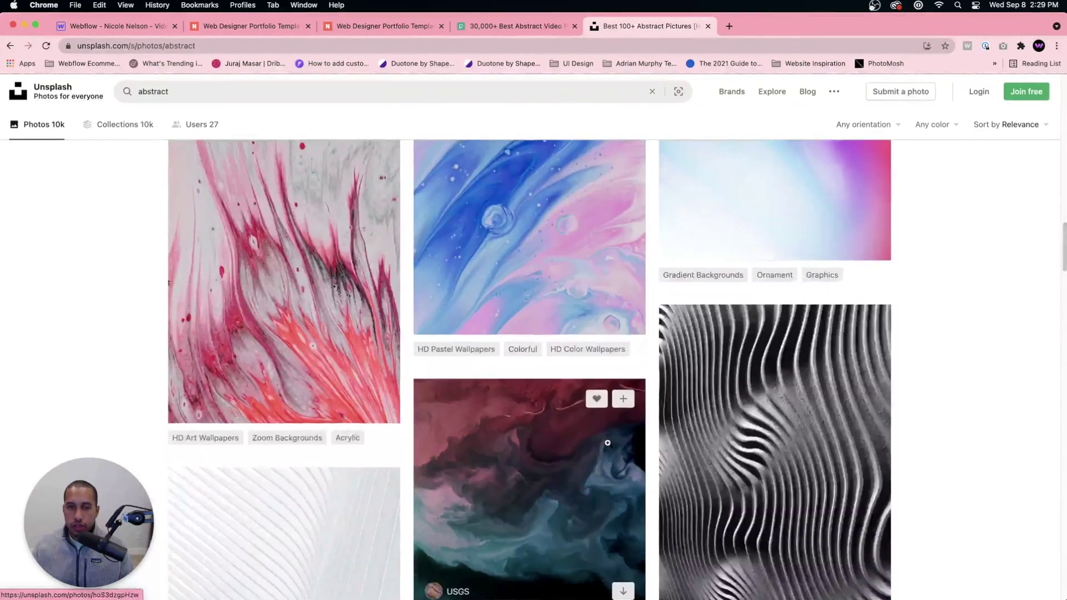
{"action": "scroll", "coordinate": [606, 444], "scroll_direction": "down", "scroll_amount": 12}
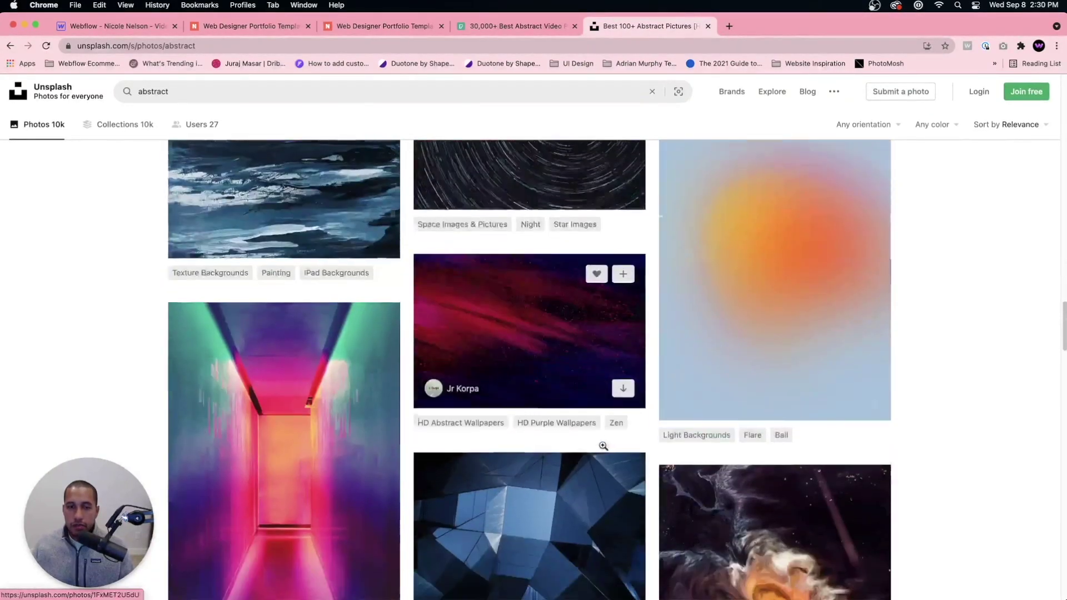
{"action": "scroll", "coordinate": [603, 446], "scroll_direction": "down", "scroll_amount": 12}
{"action": "scroll", "coordinate": [602, 447], "scroll_direction": "up", "scroll_amount": 2}
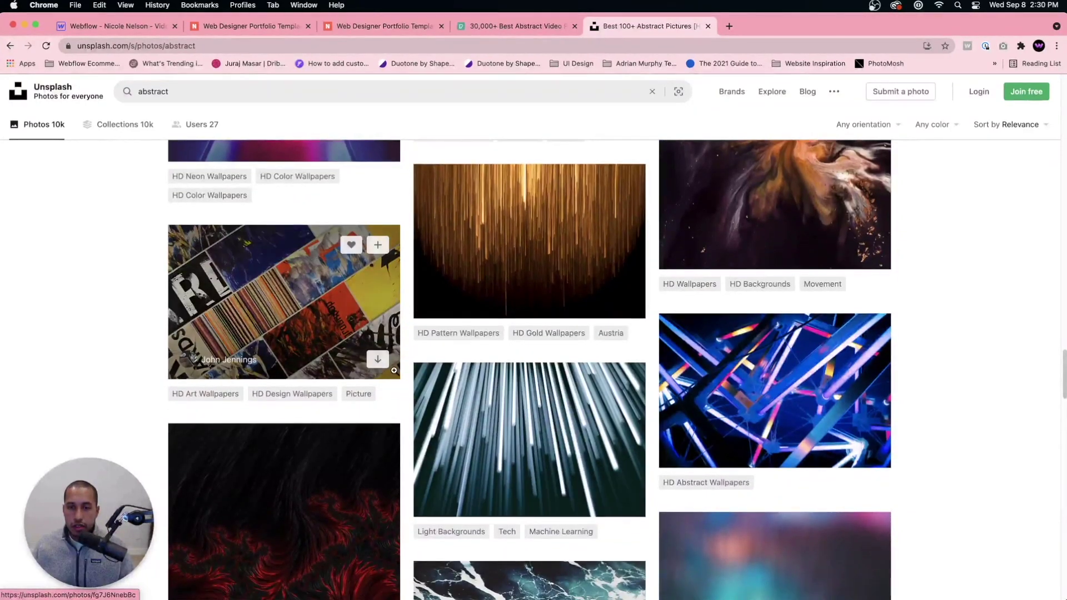
{"action": "left_click", "coordinate": [378, 362]}
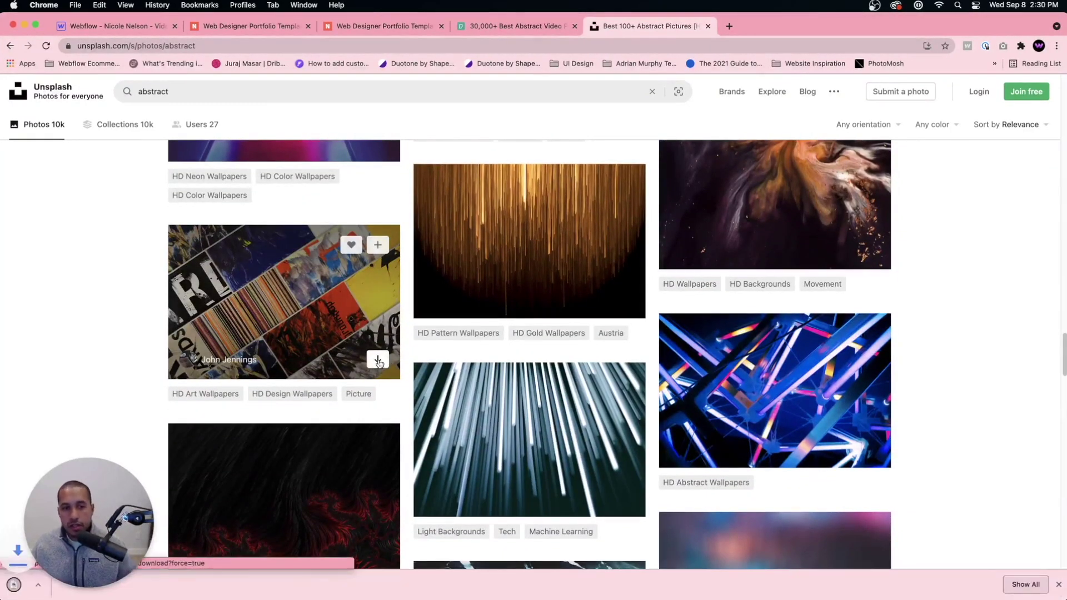
Reveal the downloaded artwork-strips photo in the Downloads folder and open it in Preview.
{"action": "left_click", "coordinate": [117, 585]}
{"action": "left_click", "coordinate": [159, 567]}
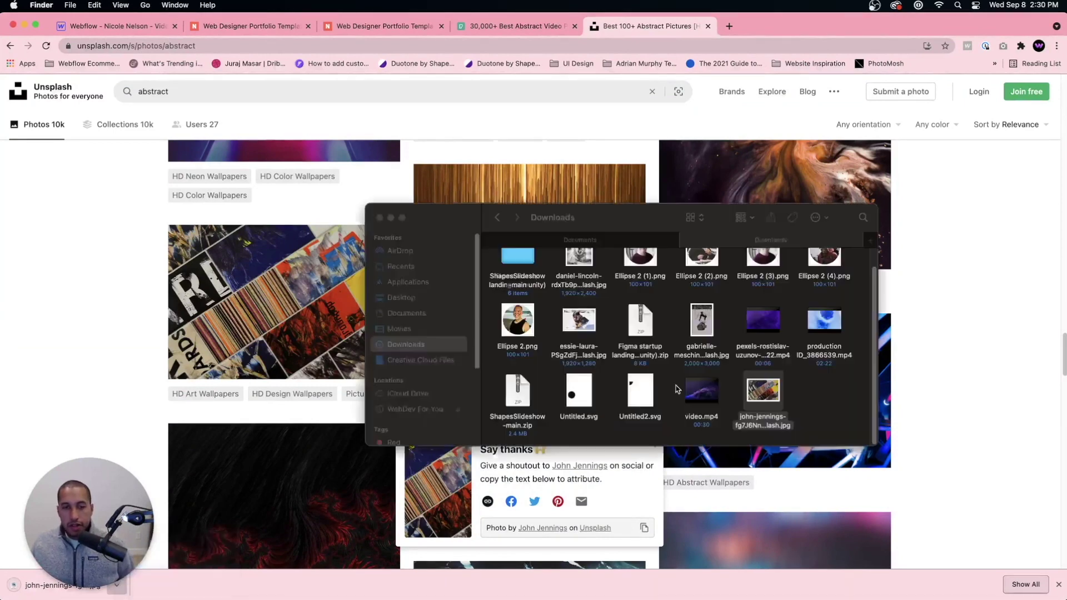
{"action": "right_click", "coordinate": [760, 393]}
{"action": "mouse_move", "coordinate": [778, 389]}
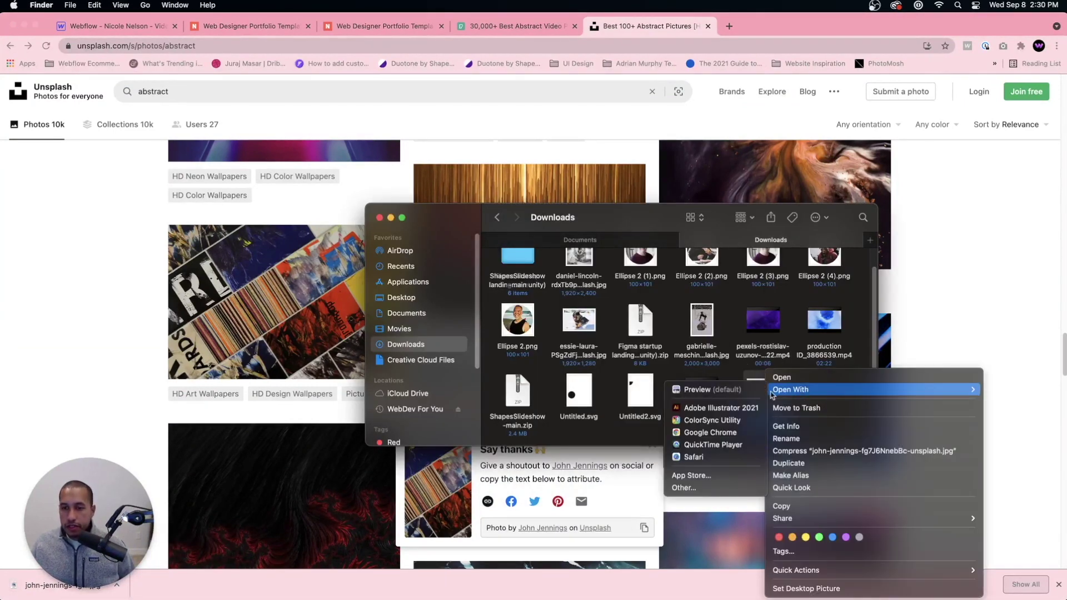
{"action": "left_click", "coordinate": [717, 388]}
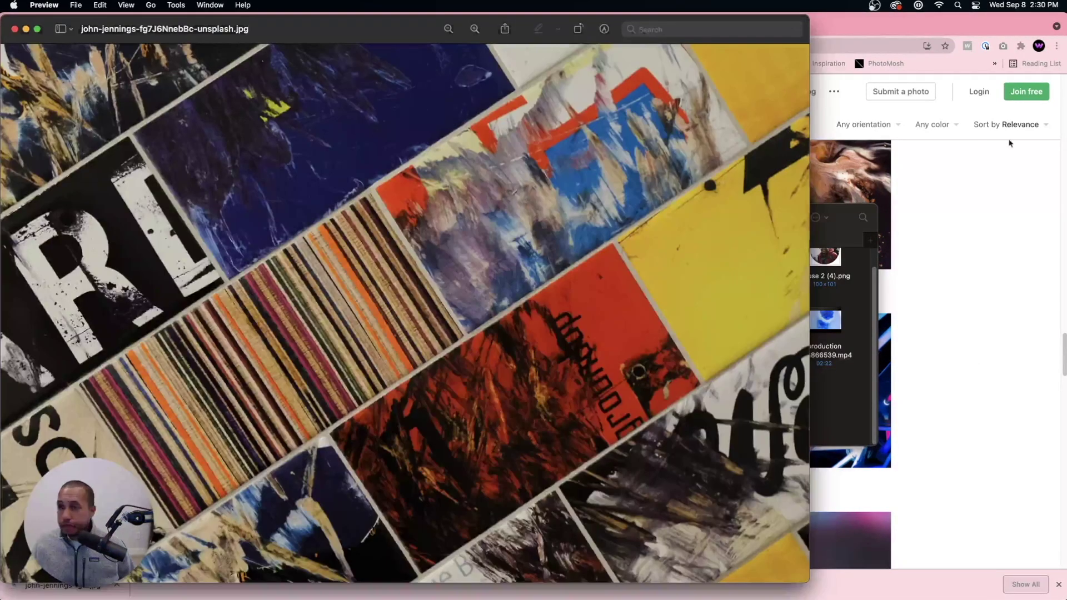
Resize the artwork-strips photo proportionally to 1280 pixels wide, save it, and close the image.
{"action": "left_click", "coordinate": [176, 5]}
{"action": "left_click", "coordinate": [191, 66]}
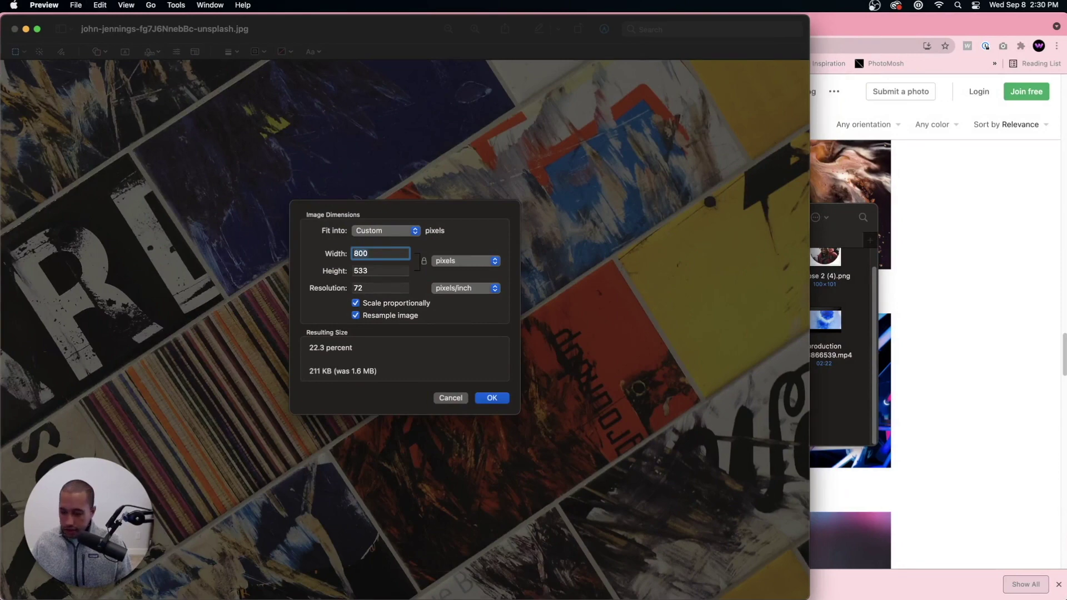
{"action": "left_click", "coordinate": [485, 395]}
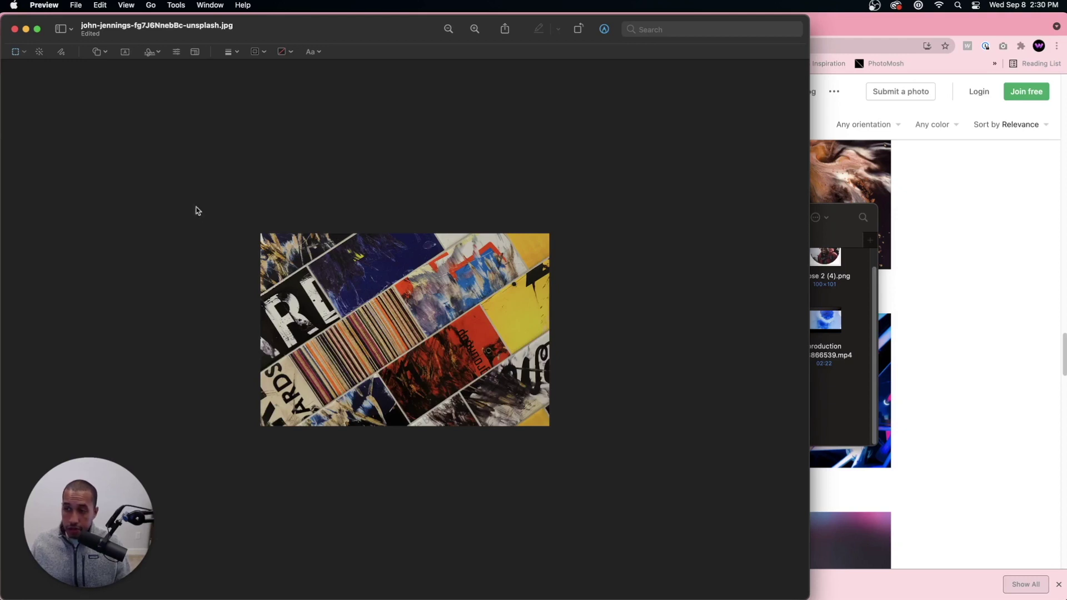
{"action": "key", "text": "super+s"}
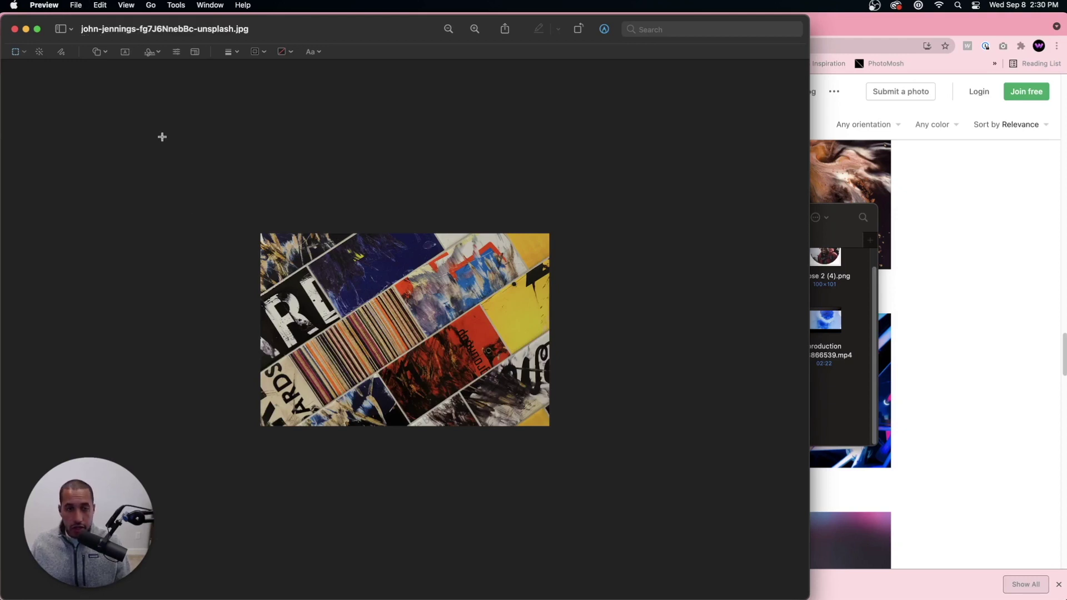
{"action": "left_click", "coordinate": [15, 28]}
Switch back to the Webflow Designer and check the resized photo's file size and dimensions in its file info.
{"action": "left_click", "coordinate": [137, 27]}
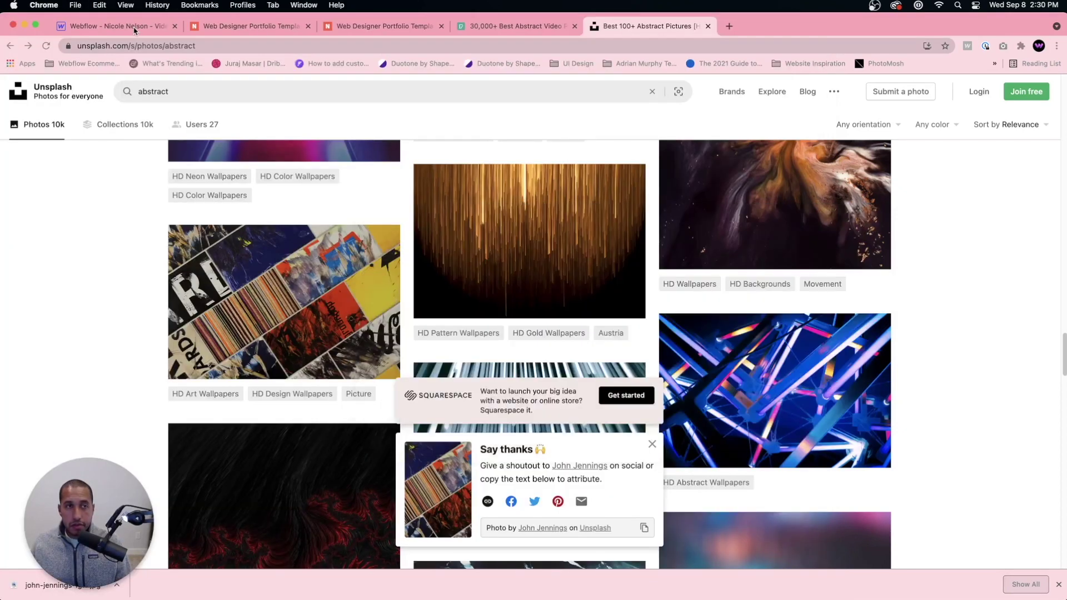
{"action": "left_click", "coordinate": [231, 575]}
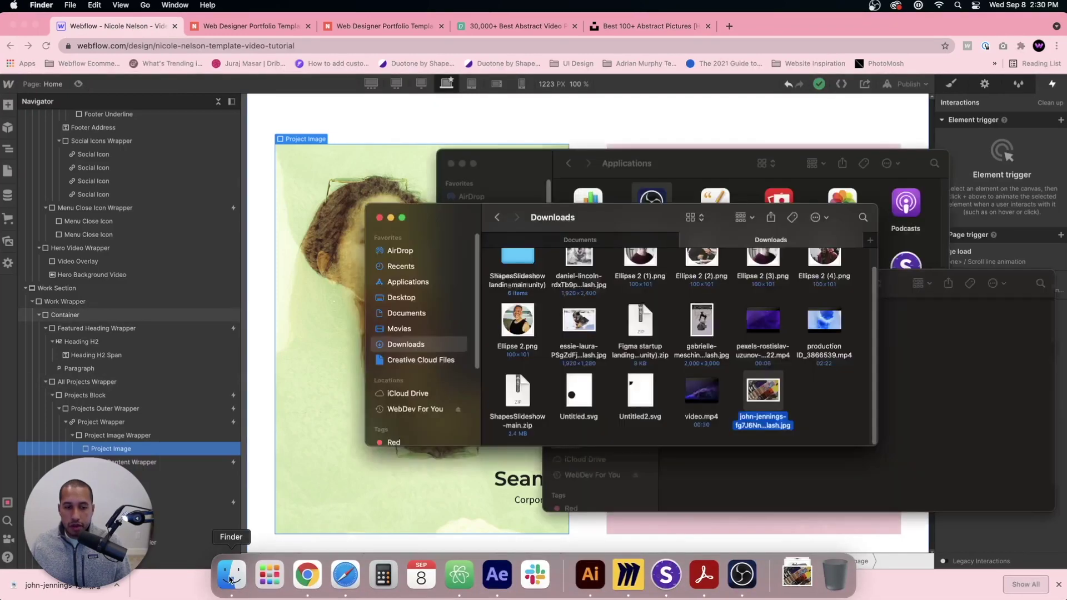
{"action": "right_click", "coordinate": [769, 389]}
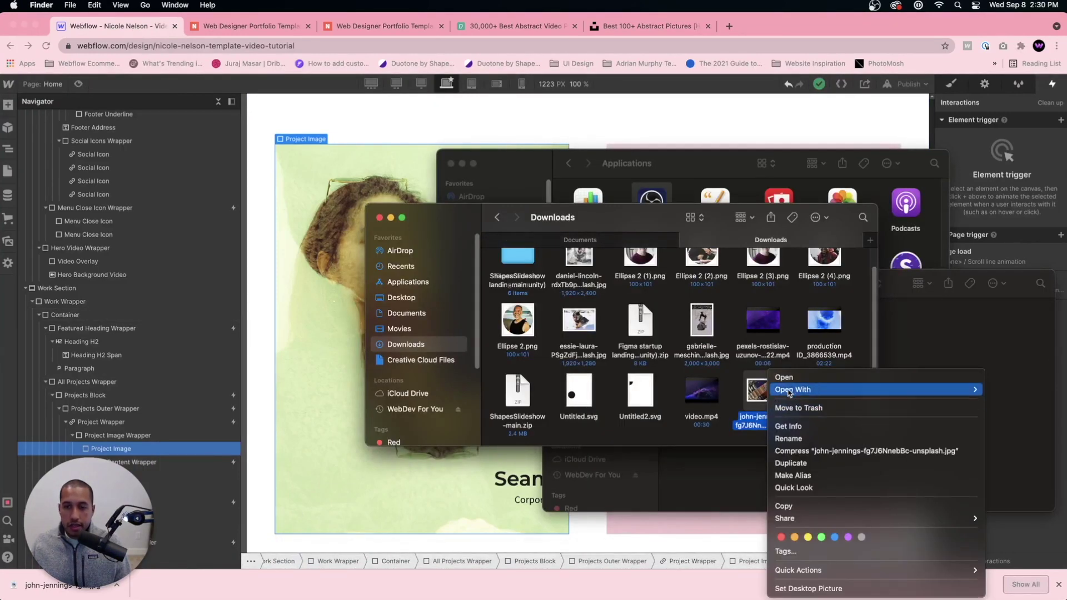
{"action": "left_click", "coordinate": [785, 431]}
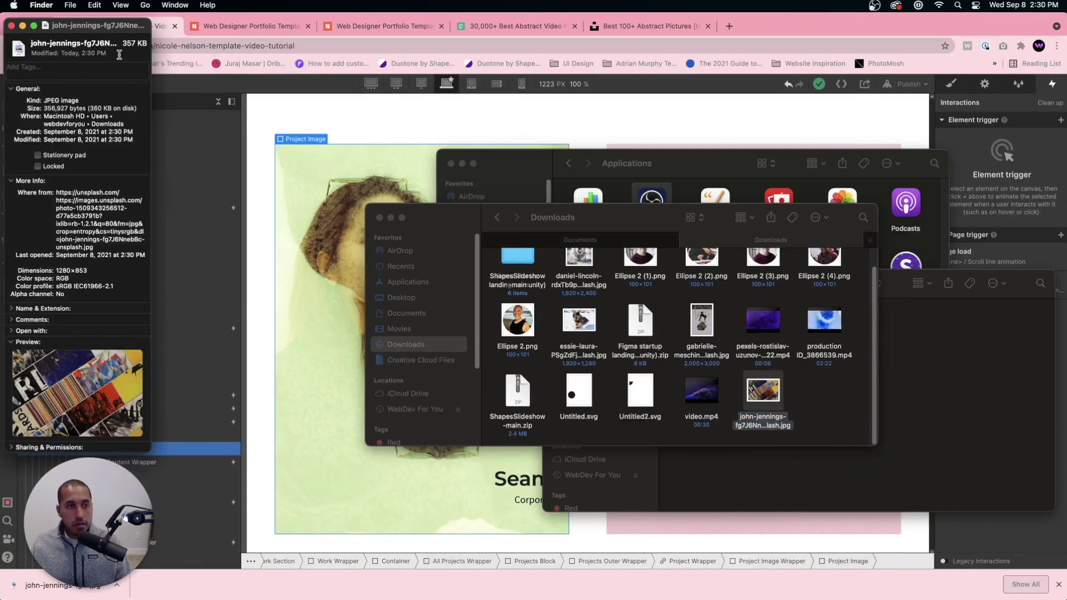
{"action": "left_click", "coordinate": [11, 26]}
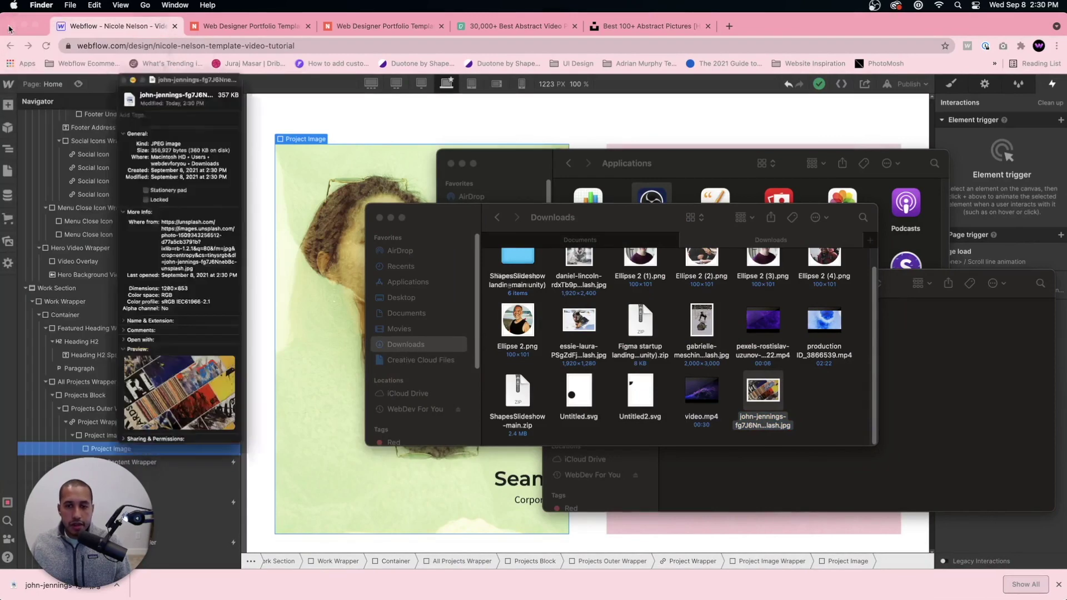
Upload the resized artwork-strips photo from the Downloads folder to the Webflow site's assets.
{"action": "left_click", "coordinate": [8, 242]}
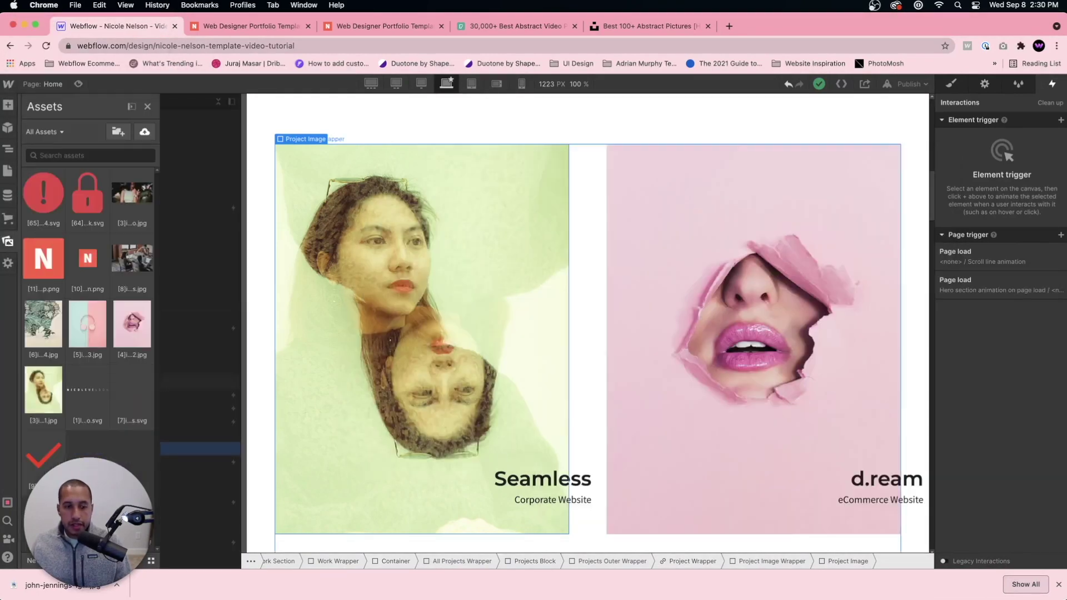
{"action": "mouse_move", "coordinate": [307, 578]}
{"action": "left_click", "coordinate": [243, 575]}
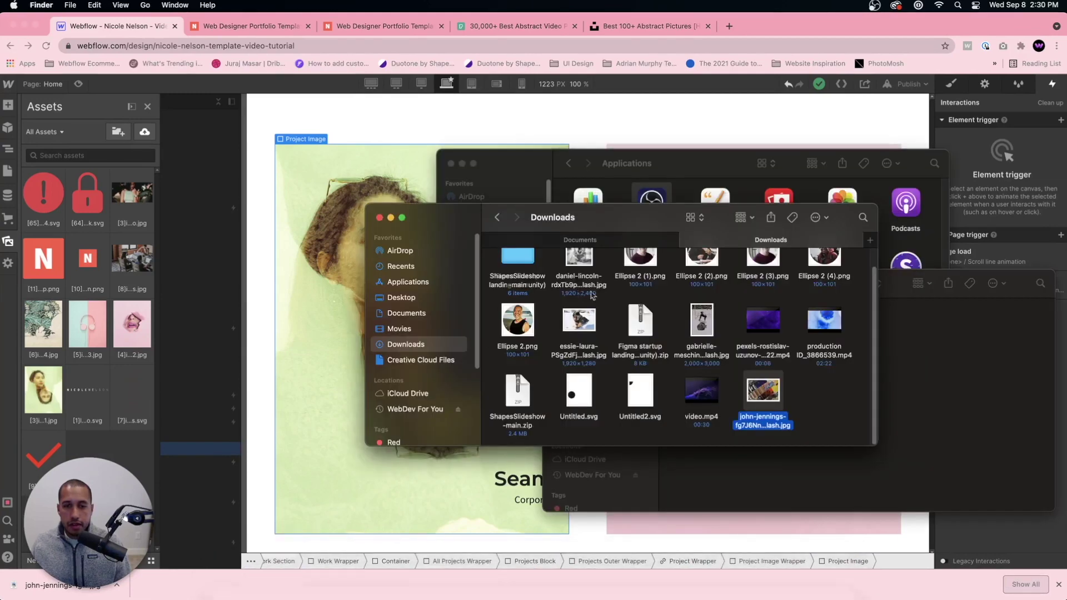
{"action": "left_click_drag", "start_coordinate": [762, 421], "coordinate": [127, 274]}
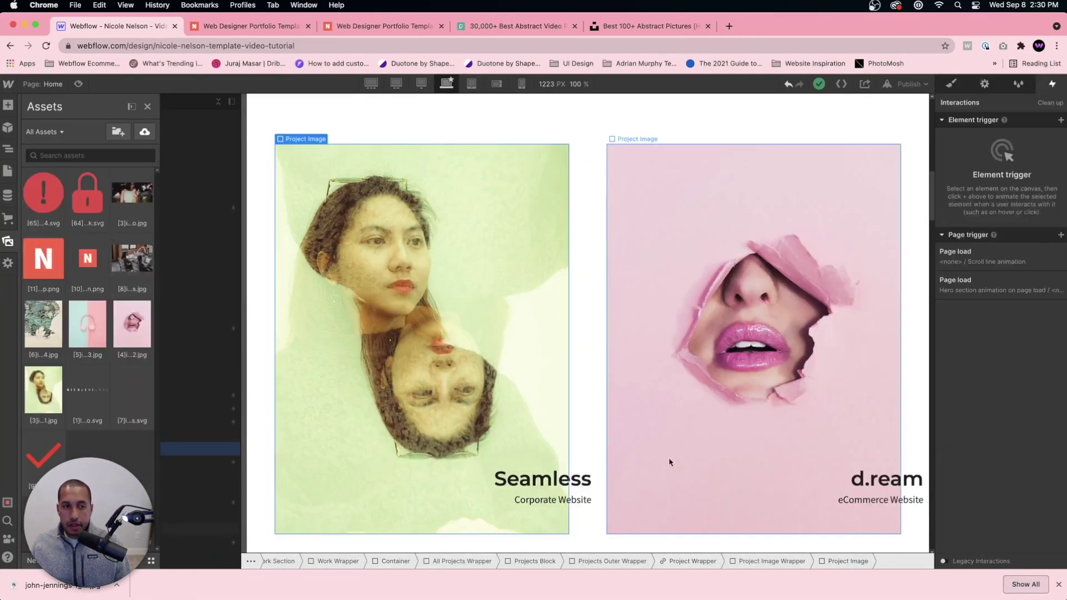
{"action": "left_click", "coordinate": [1059, 586]}
Replace the Seamless Project Image's background with the uploaded artwork-strips photo, and select the Seamless heading over it.
{"action": "key", "text": "z"}
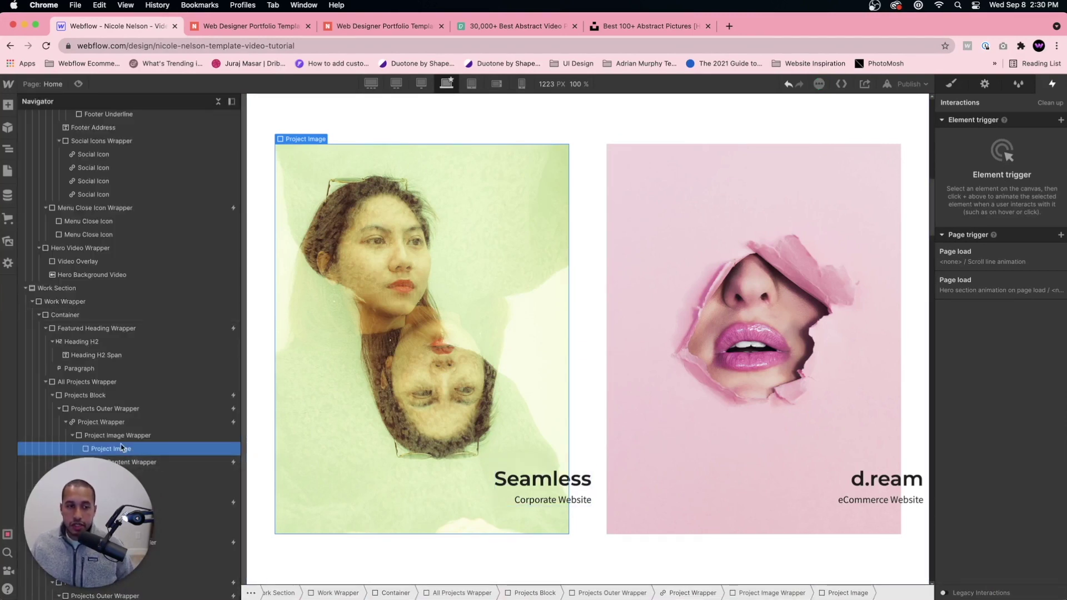
{"action": "left_click", "coordinate": [952, 83]}
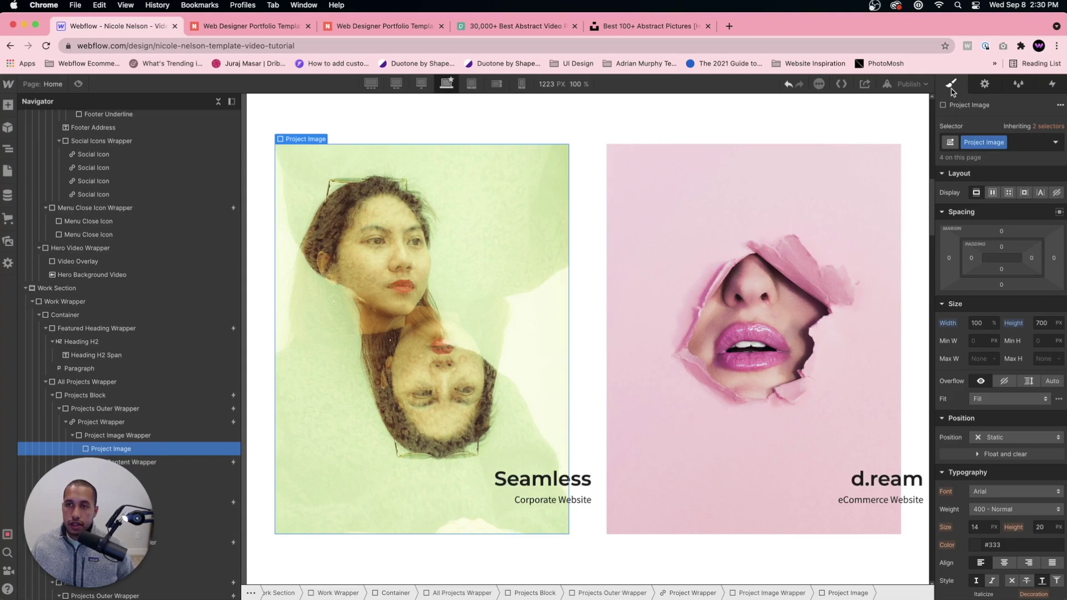
{"action": "scroll", "coordinate": [981, 389], "scroll_direction": "down", "scroll_amount": 5}
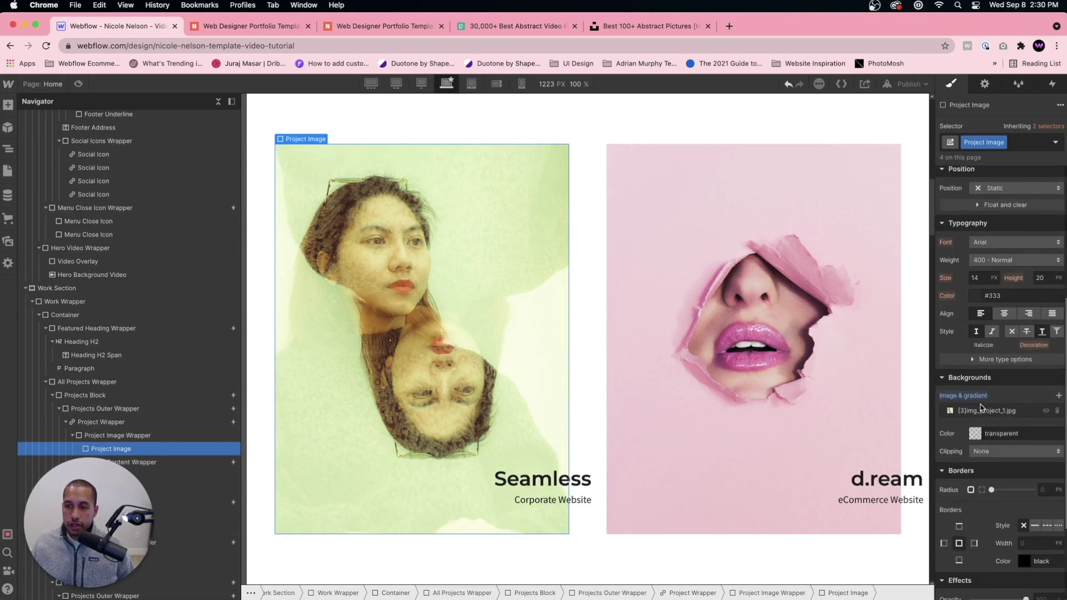
{"action": "left_click", "coordinate": [983, 412]}
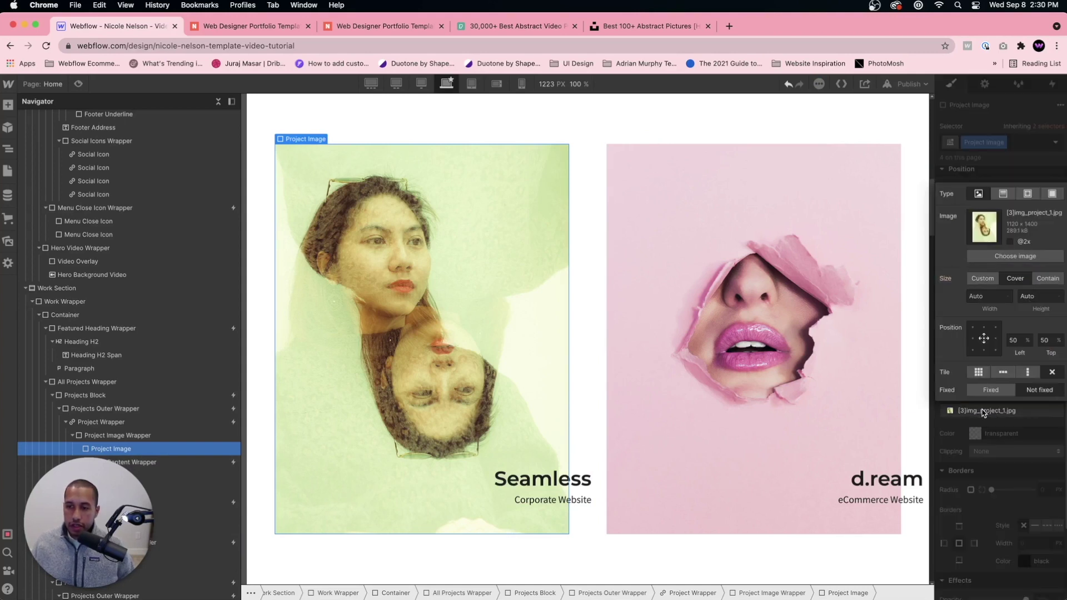
{"action": "left_click", "coordinate": [1010, 257]}
{"action": "left_click", "coordinate": [37, 194]}
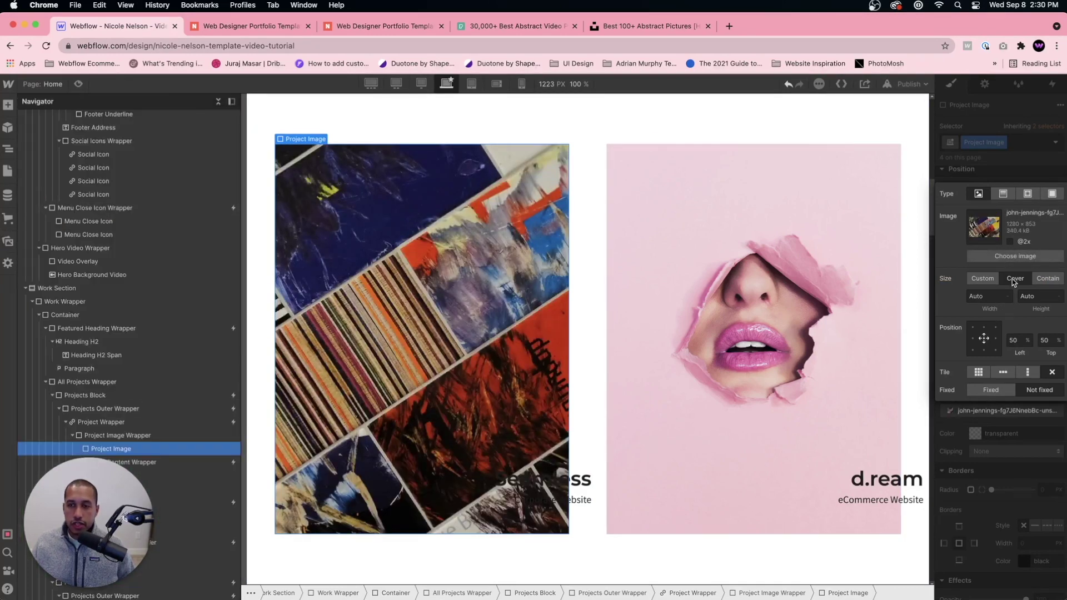
{"action": "scroll", "coordinate": [511, 314], "scroll_direction": "down", "scroll_amount": 5}
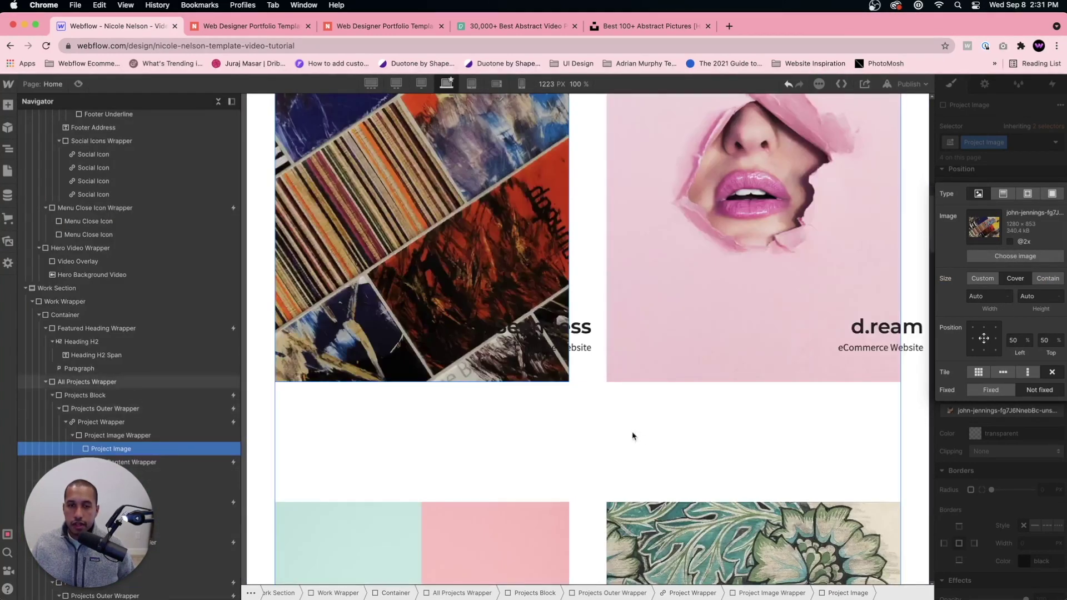
{"action": "left_click", "coordinate": [540, 332]}
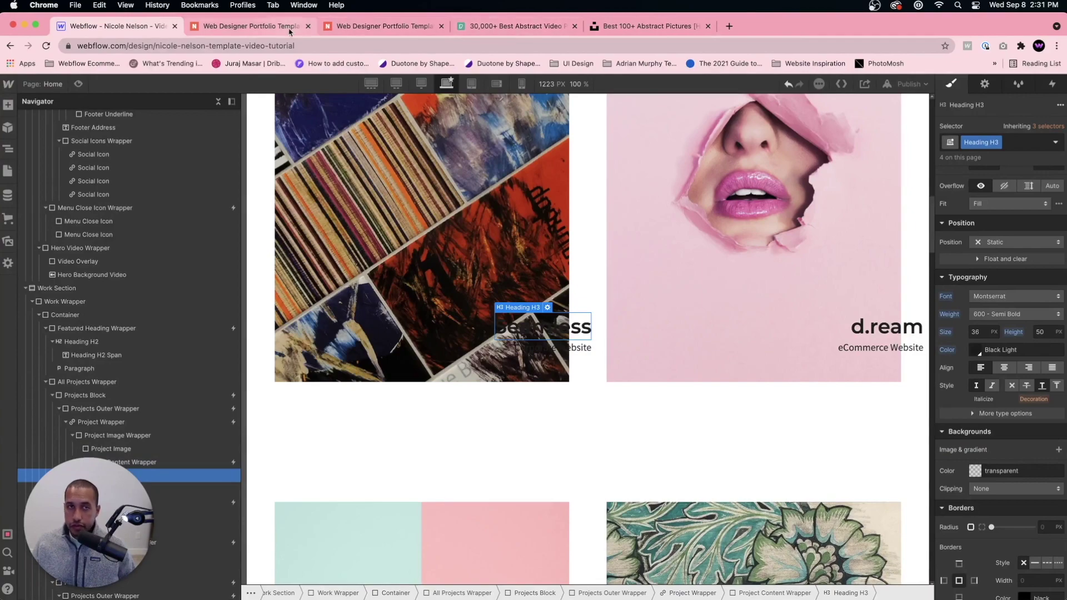
Return to the Unsplash abstract results and download the tall photo of pale blue liquid swirls with orange edges.
{"action": "left_click", "coordinate": [678, 27]}
{"action": "scroll", "coordinate": [673, 314], "scroll_direction": "down", "scroll_amount": 6}
{"action": "scroll", "coordinate": [674, 315], "scroll_direction": "down", "scroll_amount": 10}
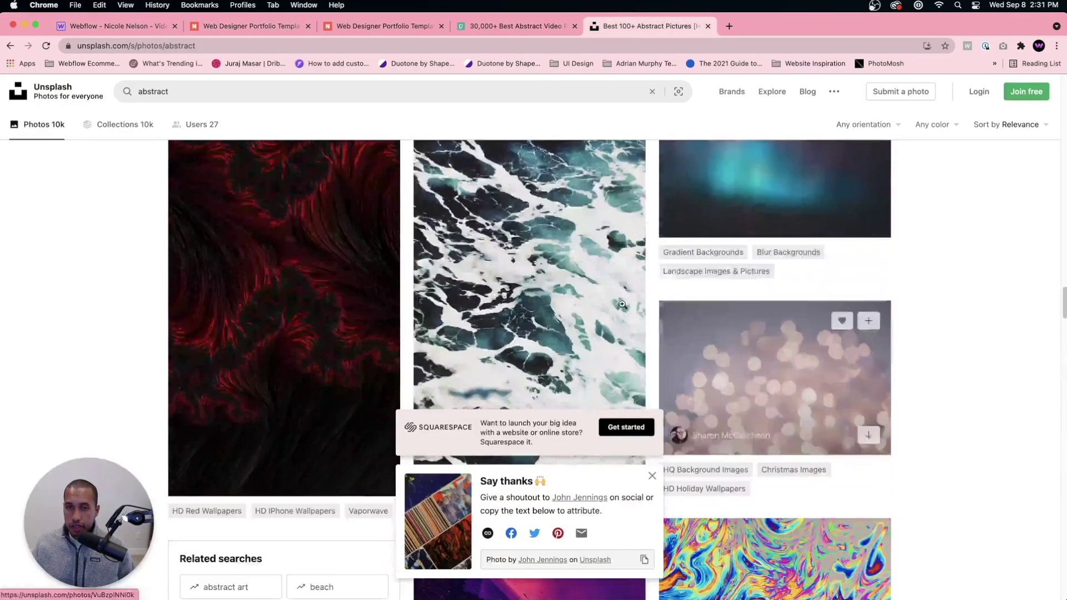
{"action": "scroll", "coordinate": [643, 304], "scroll_direction": "up", "scroll_amount": 5}
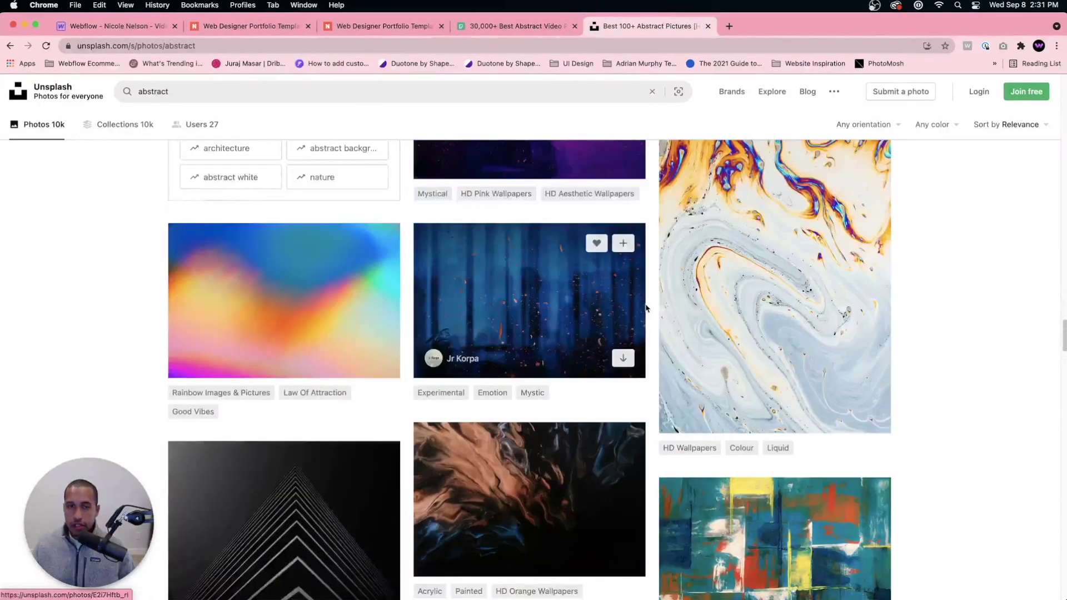
{"action": "scroll", "coordinate": [643, 305], "scroll_direction": "down", "scroll_amount": 2}
{"action": "scroll", "coordinate": [861, 315], "scroll_direction": "down", "scroll_amount": 1}
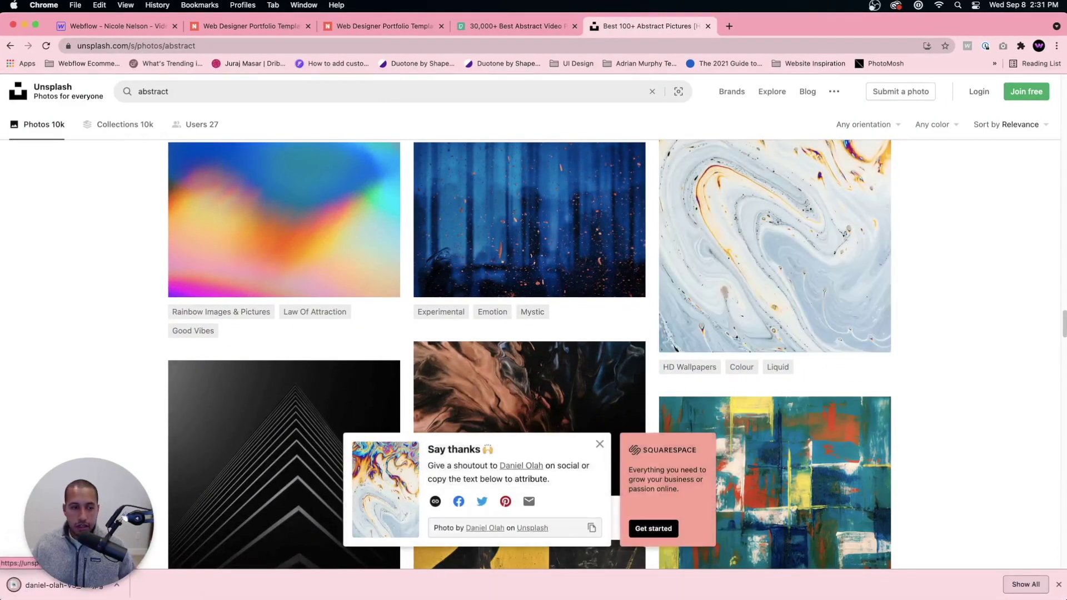
Open the downloaded liquid-swirls photo from the Downloads folder in Preview and resize it to 720 × 1280 pixels.
{"action": "left_click", "coordinate": [117, 585]}
{"action": "left_click", "coordinate": [150, 572]}
{"action": "right_click", "coordinate": [827, 384]}
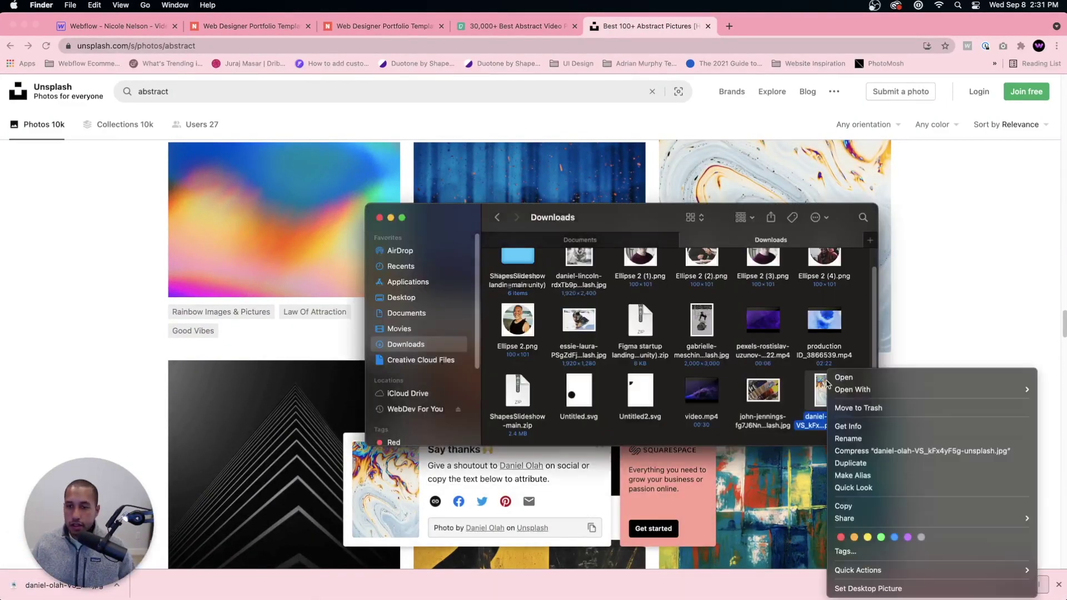
{"action": "left_click", "coordinate": [845, 377]}
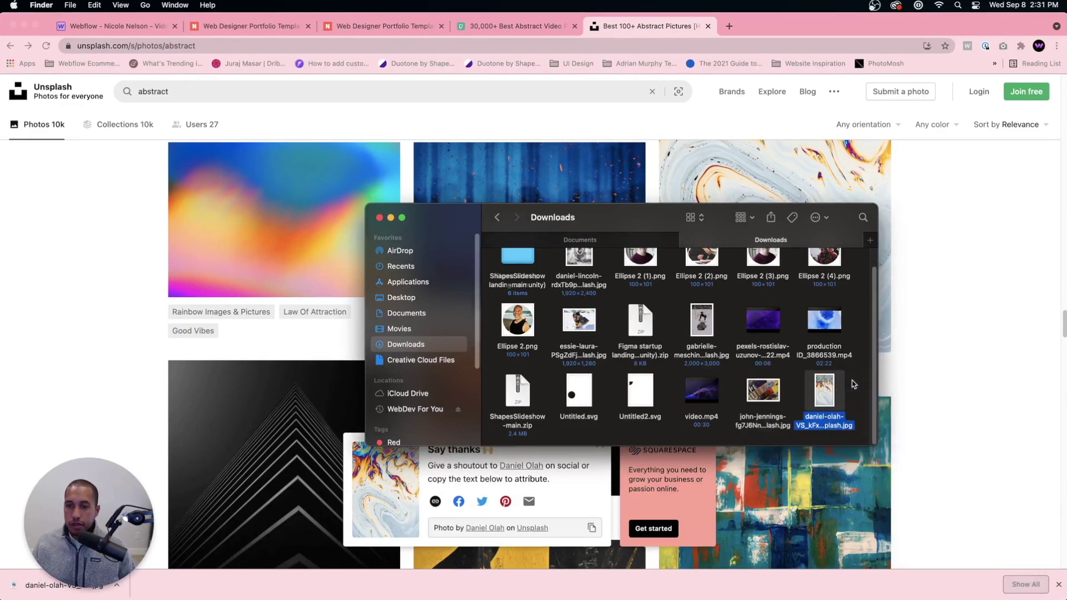
{"action": "left_click", "coordinate": [175, 5]}
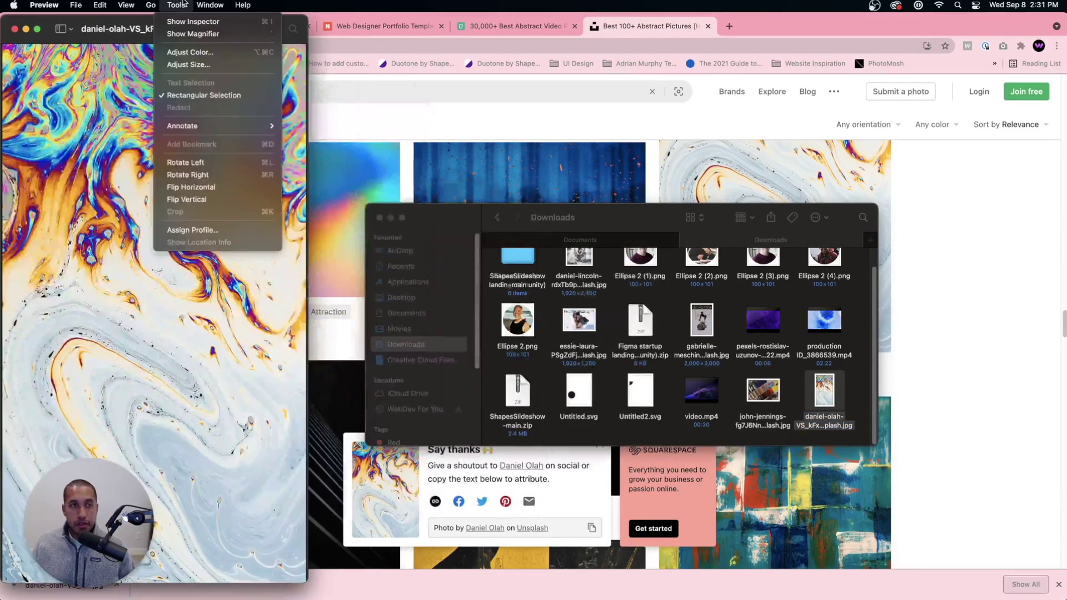
{"action": "left_click", "coordinate": [189, 65]}
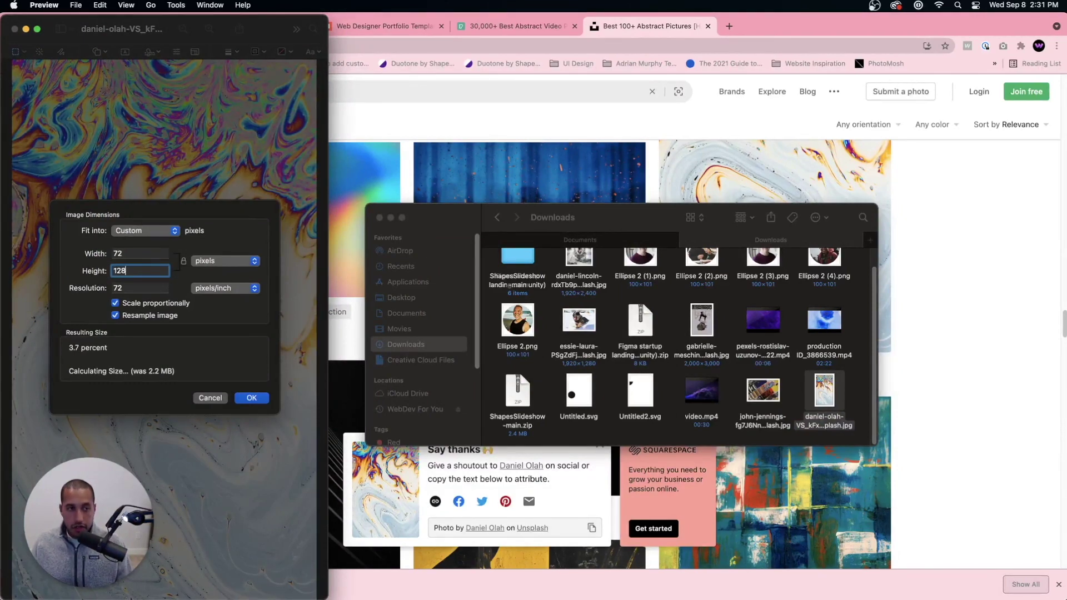
{"action": "left_click", "coordinate": [253, 397]}
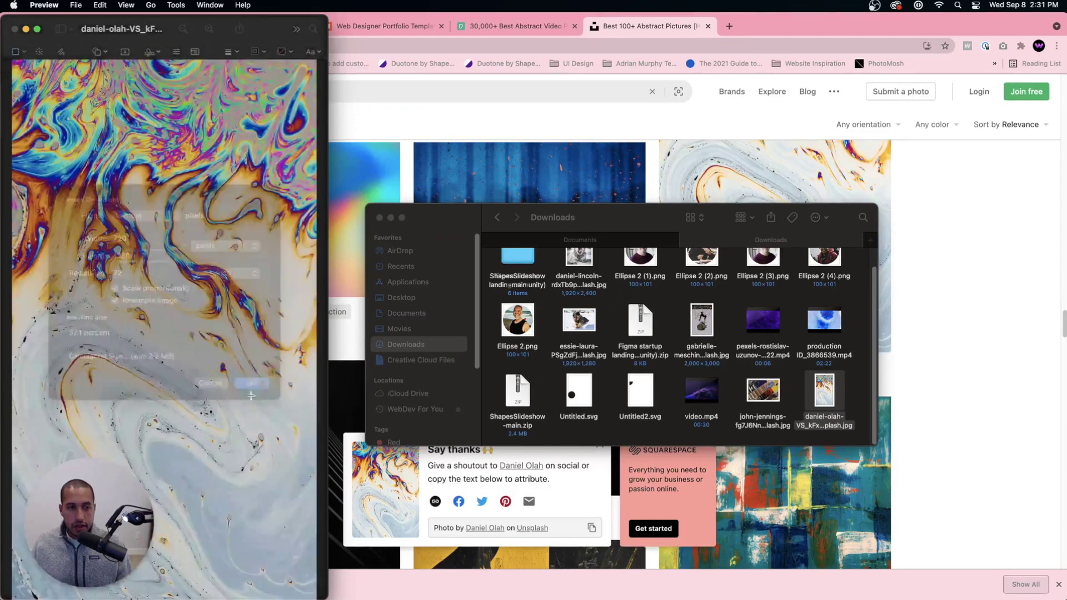
{"action": "left_click", "coordinate": [14, 29]}
Check the liquid-swirls photo's file size and dimensions in its file info, and close the info window.
{"action": "right_click", "coordinate": [807, 383]}
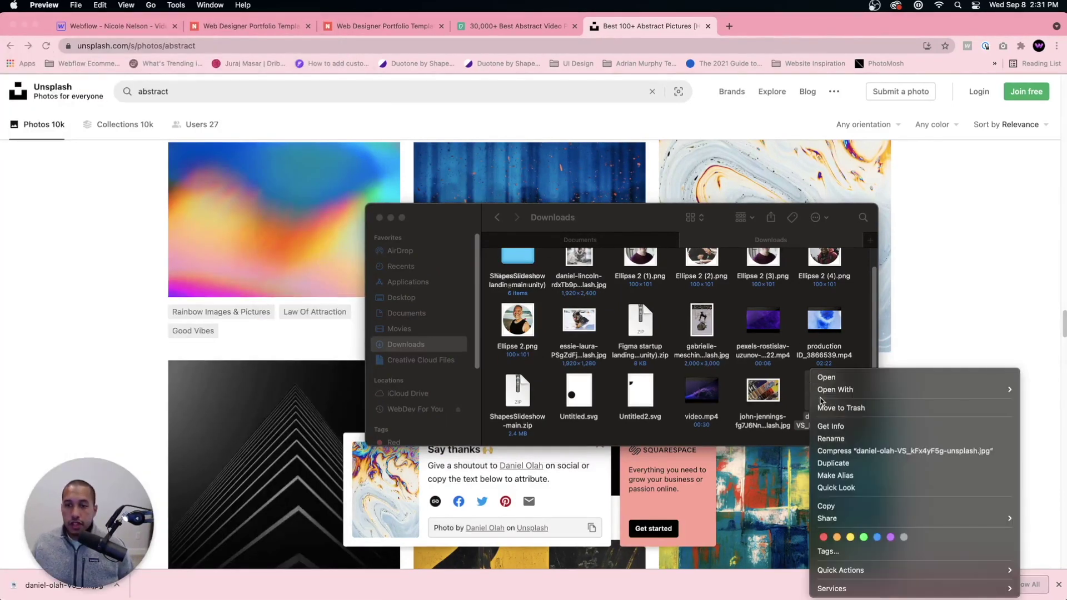
{"action": "left_click", "coordinate": [834, 427]}
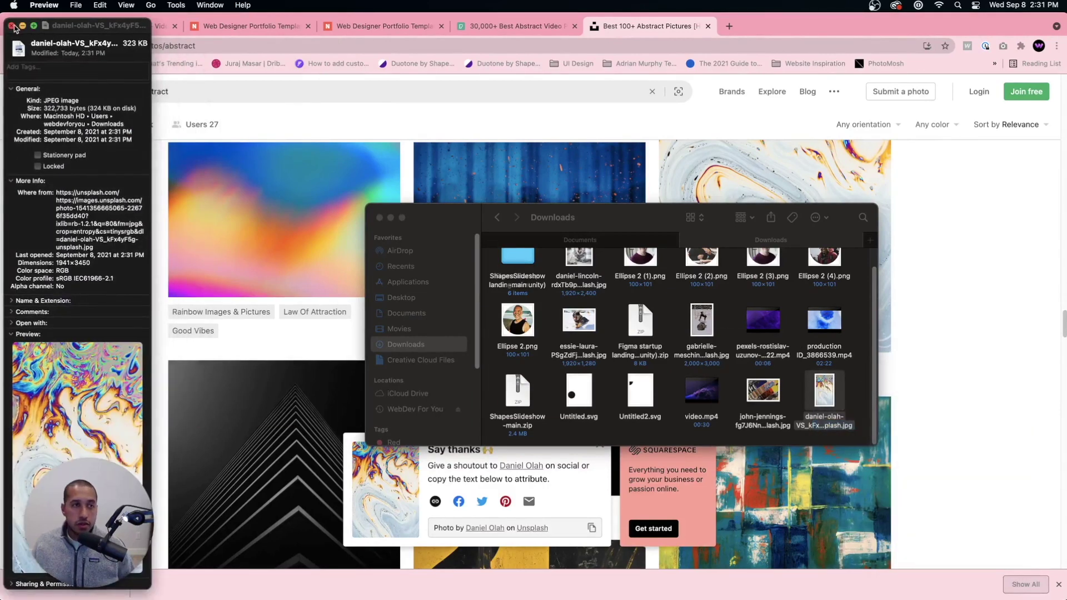
{"action": "left_click", "coordinate": [12, 26]}
Switch back to the Webflow Designer and upload the resized liquid-swirls photo from the Downloads folder to the site's assets.
{"action": "left_click", "coordinate": [177, 37]}
{"action": "left_click", "coordinate": [111, 26]}
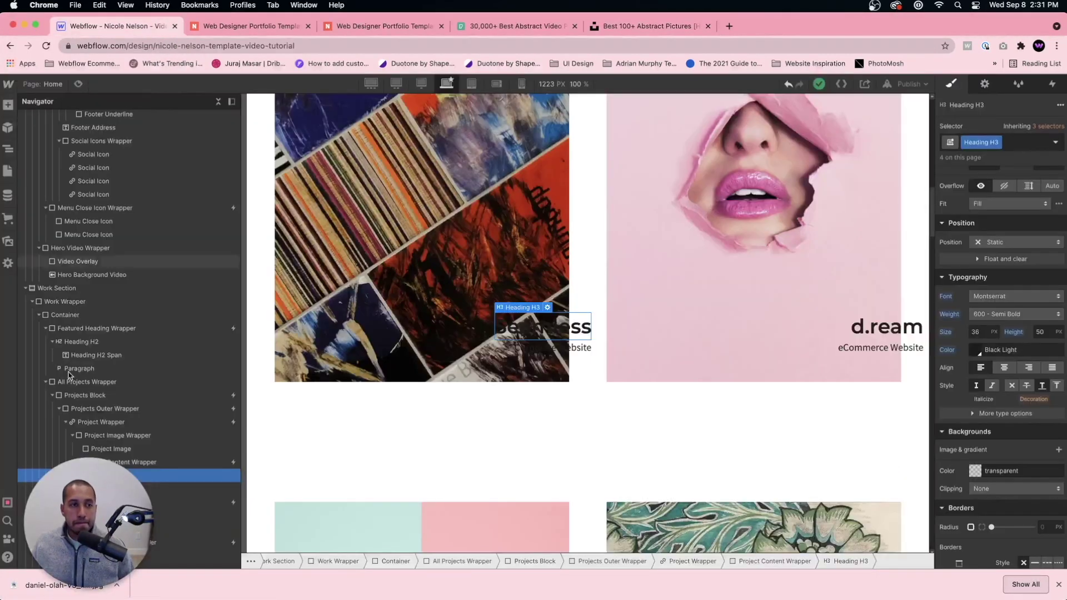
{"action": "key", "text": "j"}
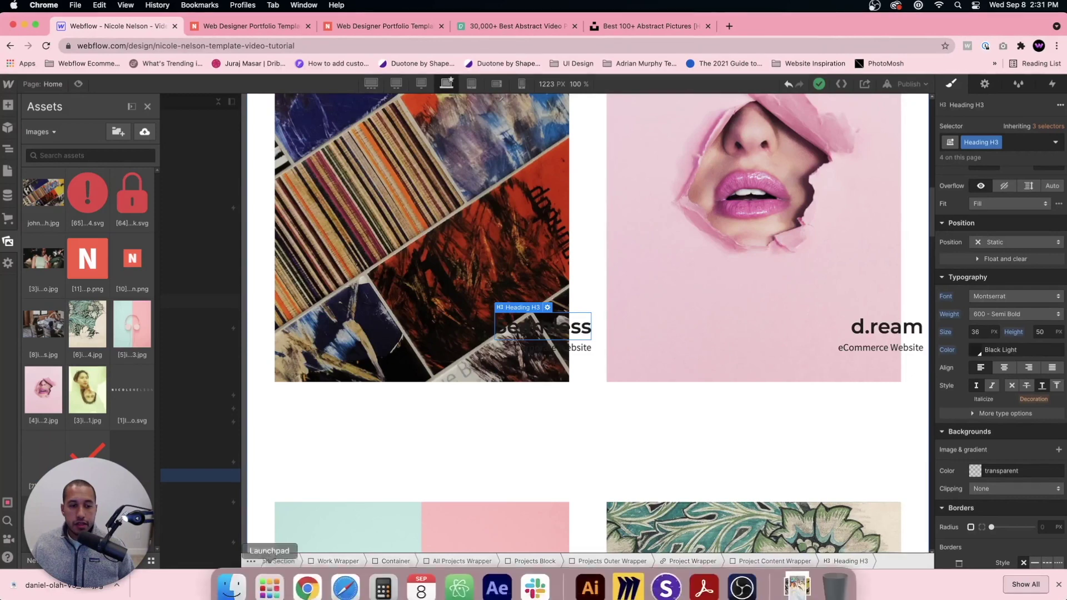
{"action": "left_click", "coordinate": [233, 575]}
{"action": "left_click_drag", "start_coordinate": [822, 395], "coordinate": [92, 222]}
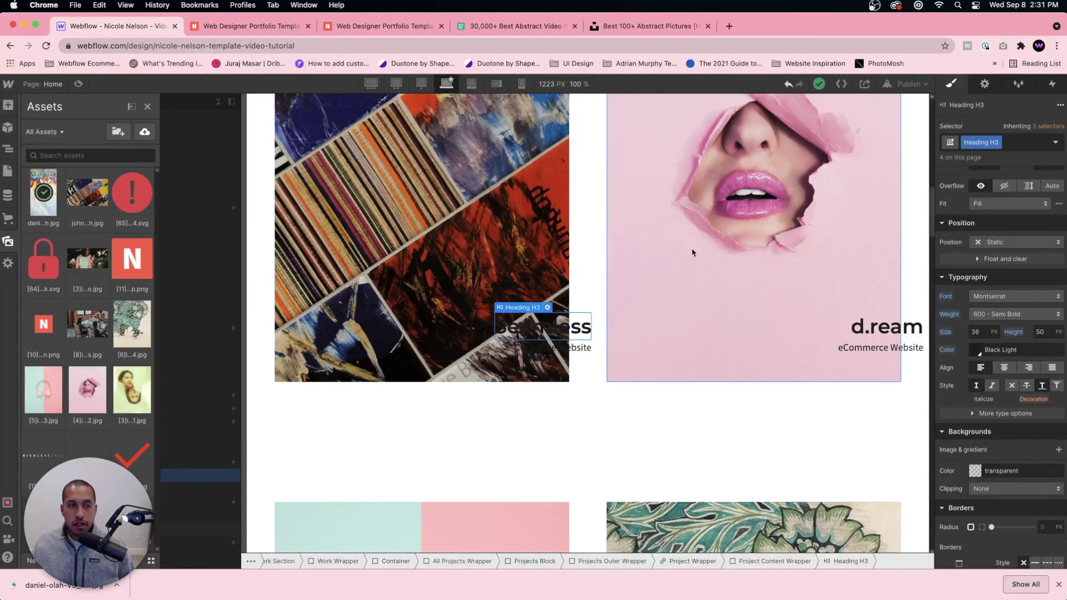
Replace the 9 degrees Project Image's background image with the uploaded liquid-swirls photo.
{"action": "key", "text": "z"}
{"action": "left_click", "coordinate": [747, 317]}
{"action": "scroll", "coordinate": [745, 308], "scroll_direction": "down", "scroll_amount": 6}
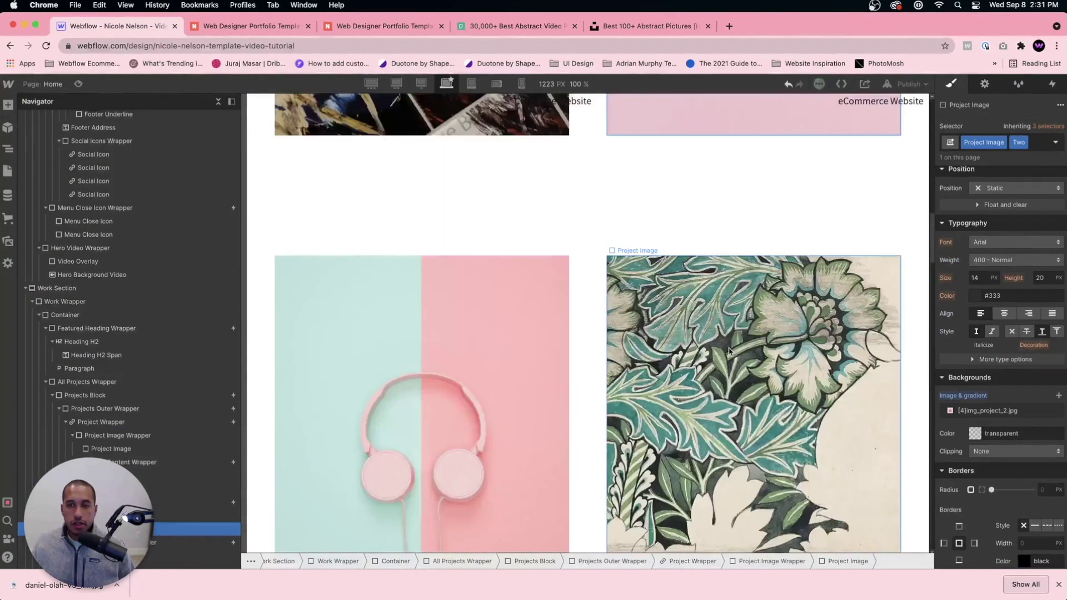
{"action": "left_click", "coordinate": [759, 372]}
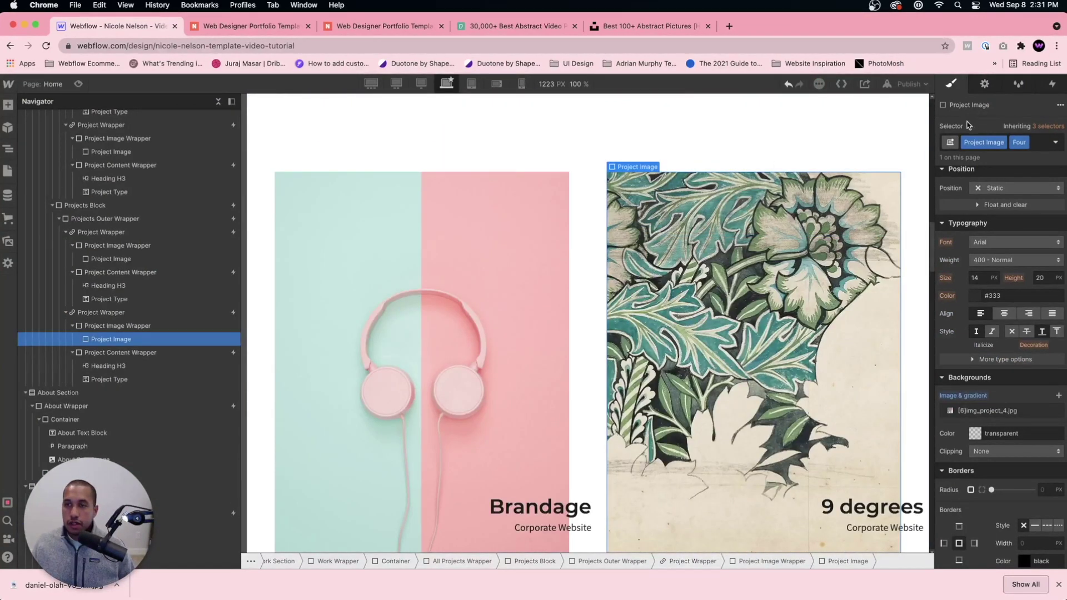
{"action": "scroll", "coordinate": [992, 375], "scroll_direction": "down", "scroll_amount": 1}
{"action": "left_click", "coordinate": [983, 410]}
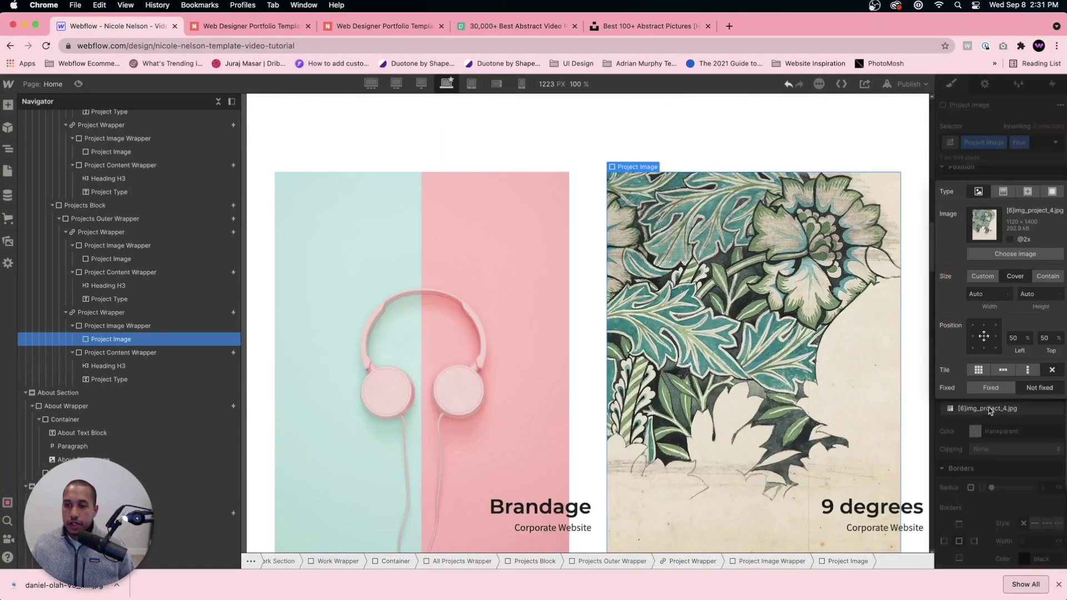
{"action": "left_click", "coordinate": [1008, 255]}
{"action": "left_click", "coordinate": [119, 395]}
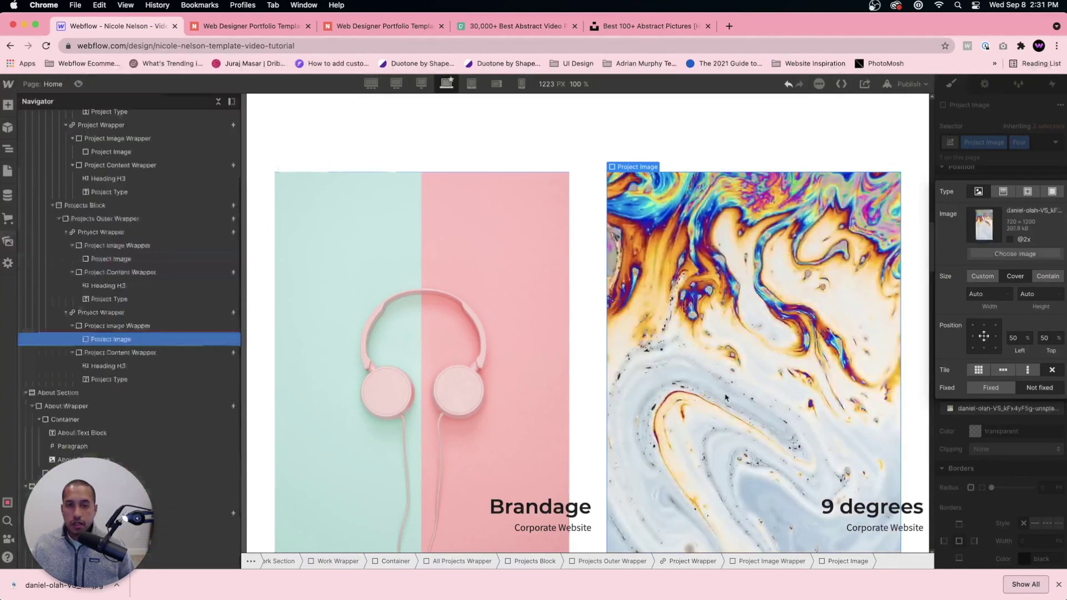
Review the Home page from the Brandage and 9 degrees projects down through the About and Services sections.
{"action": "scroll", "coordinate": [728, 393], "scroll_direction": "down", "scroll_amount": 1}
{"action": "scroll", "coordinate": [728, 393], "scroll_direction": "down", "scroll_amount": 3}
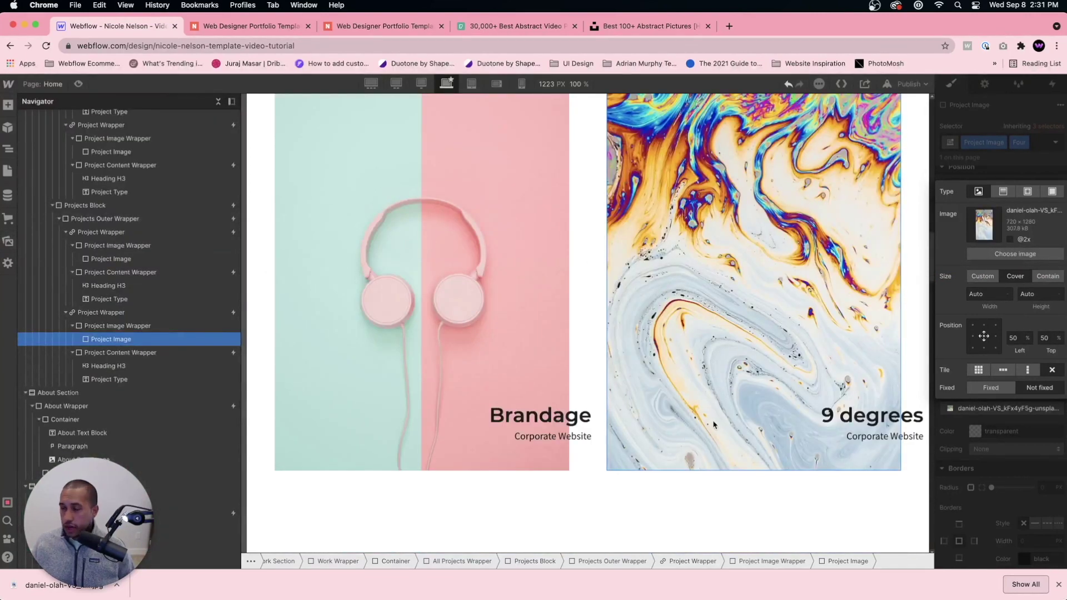
{"action": "scroll", "coordinate": [535, 392], "scroll_direction": "down", "scroll_amount": 3}
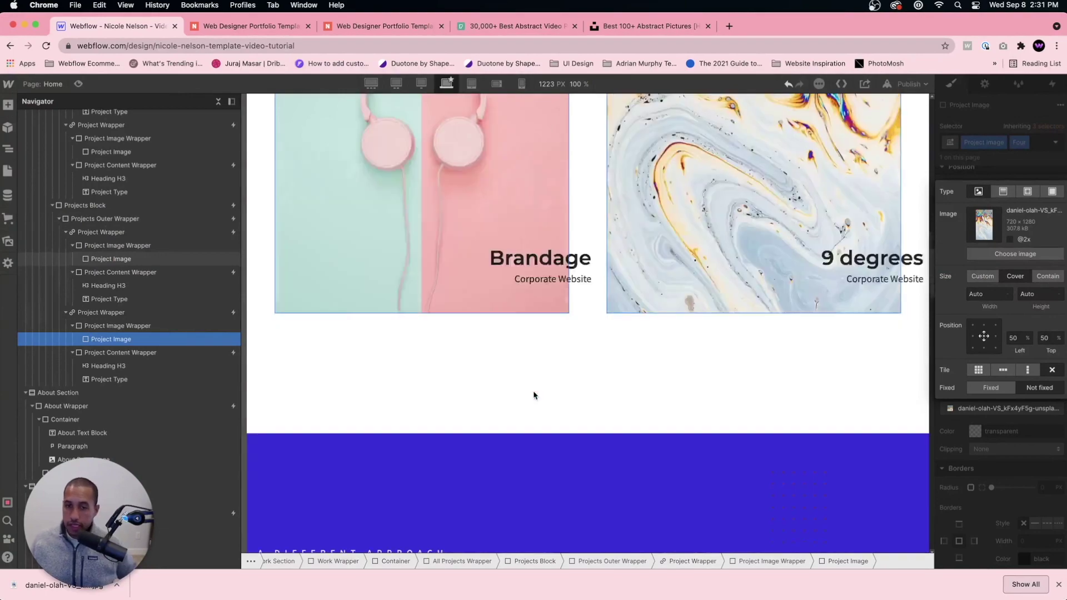
{"action": "scroll", "coordinate": [535, 392], "scroll_direction": "up", "scroll_amount": 3}
{"action": "scroll", "coordinate": [535, 390], "scroll_direction": "down", "scroll_amount": 2}
{"action": "scroll", "coordinate": [546, 381], "scroll_direction": "down", "scroll_amount": 5}
{"action": "left_click", "coordinate": [570, 386]}
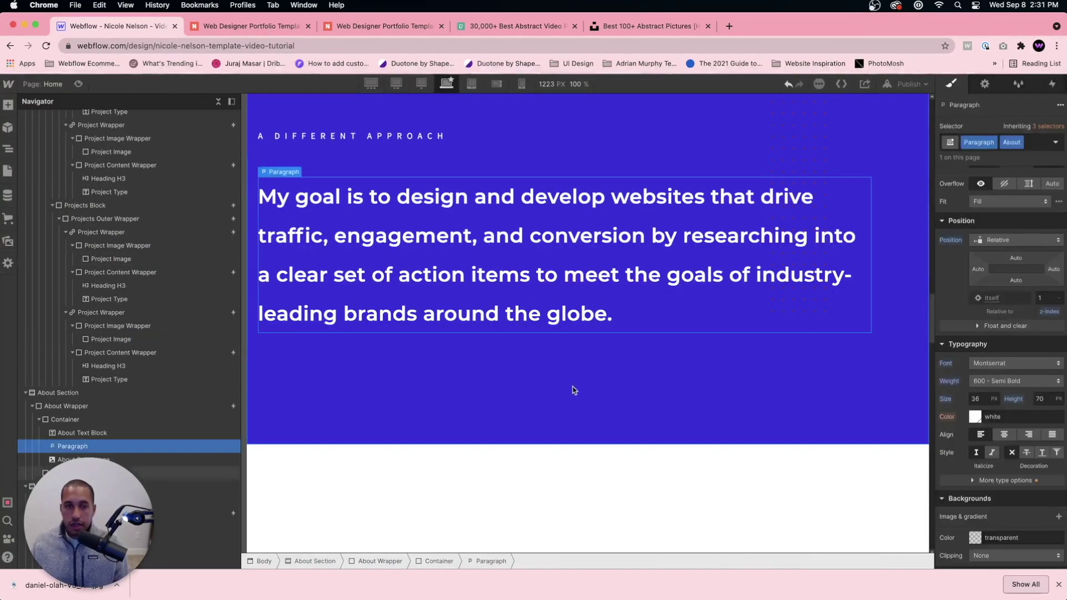
{"action": "scroll", "coordinate": [551, 356], "scroll_direction": "down", "scroll_amount": 5}
{"action": "scroll", "coordinate": [585, 330], "scroll_direction": "down", "scroll_amount": 10}
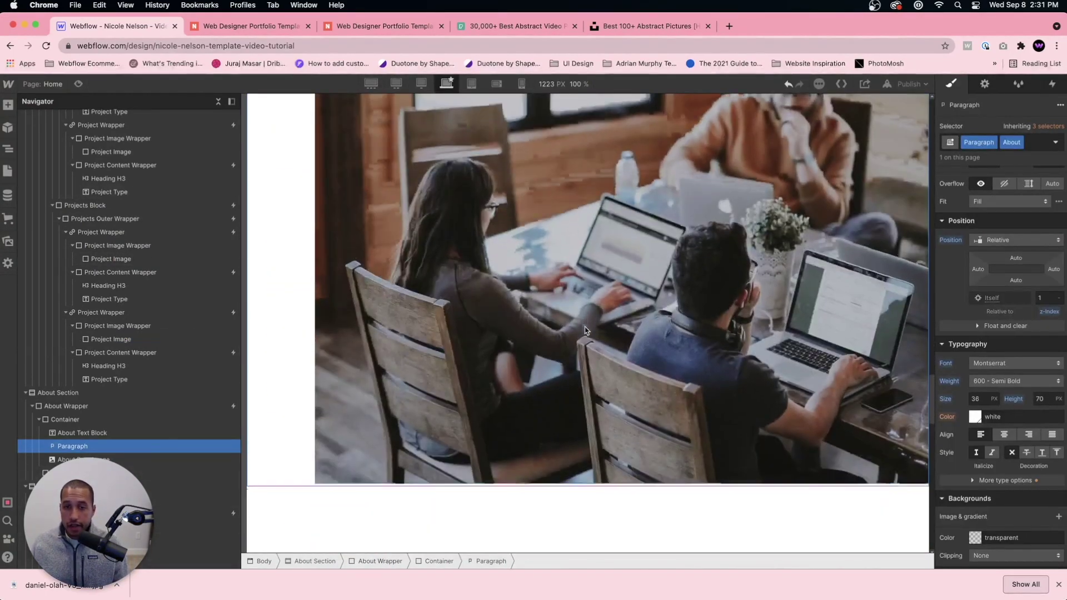
{"action": "scroll", "coordinate": [584, 330], "scroll_direction": "down", "scroll_amount": 1}
{"action": "scroll", "coordinate": [583, 339], "scroll_direction": "up", "scroll_amount": 15}
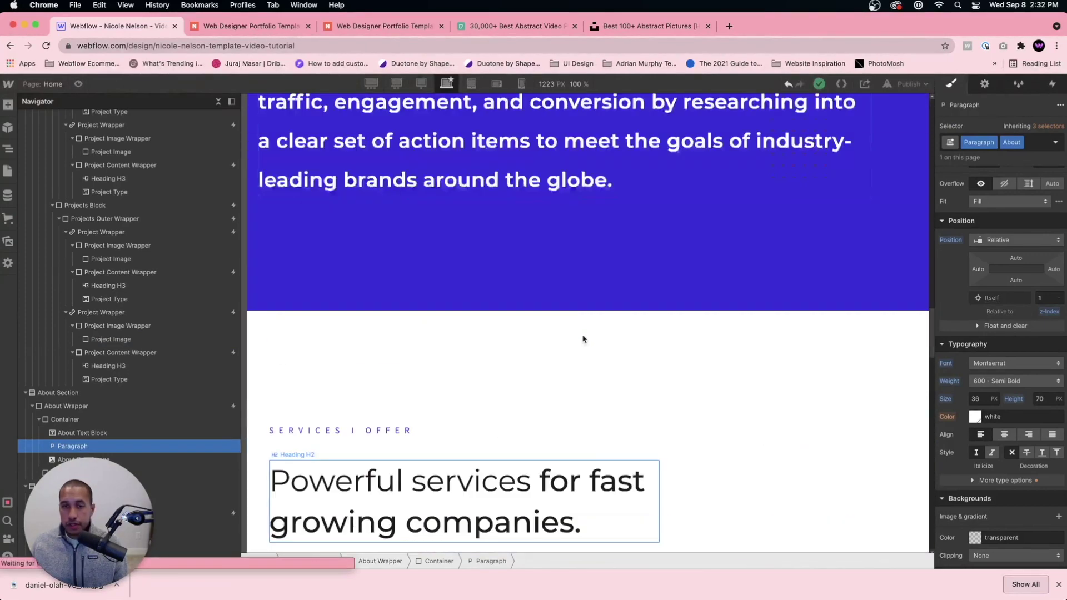
{"action": "scroll", "coordinate": [579, 353], "scroll_direction": "down", "scroll_amount": 8}
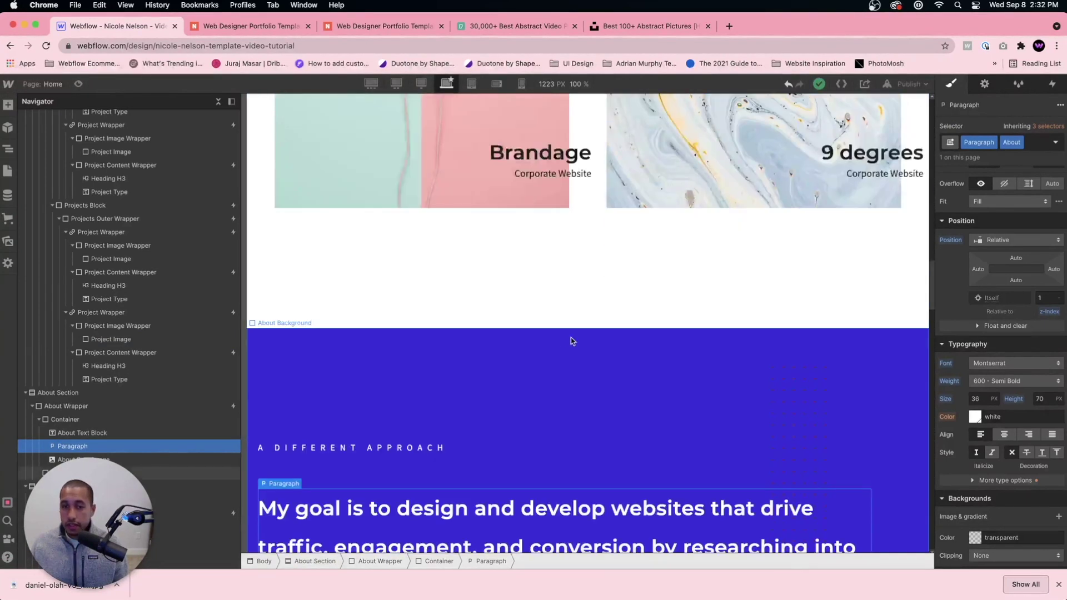
Change the About Background block's background color from blue to magenta #e45adb.
{"action": "left_click", "coordinate": [559, 353]}
{"action": "scroll", "coordinate": [978, 525], "scroll_direction": "down", "scroll_amount": 3}
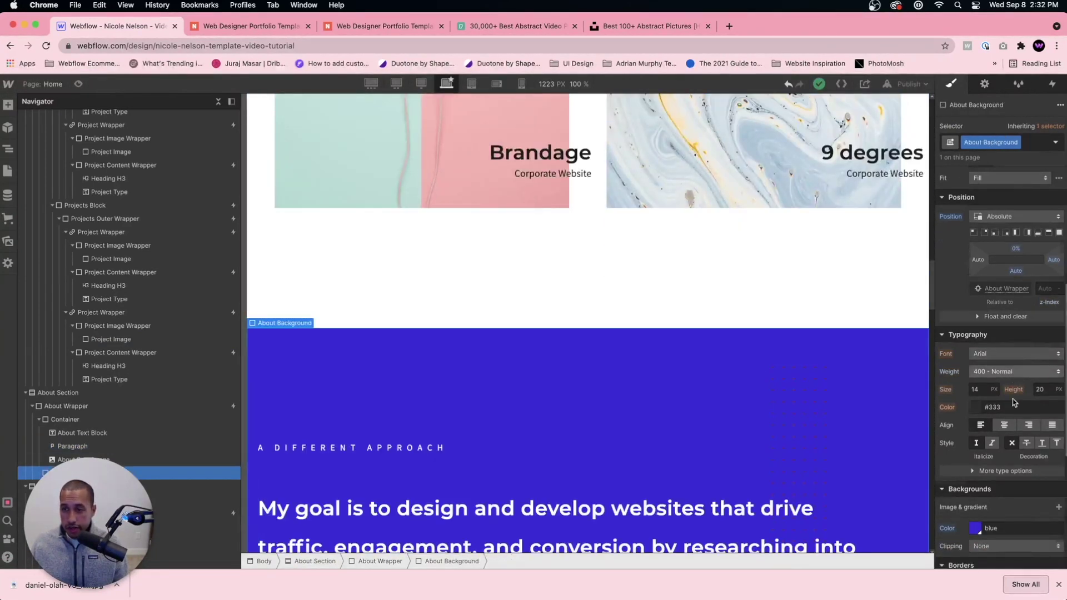
{"action": "left_click", "coordinate": [975, 474]}
{"action": "mouse_move", "coordinate": [996, 291]}
{"action": "left_mouse_down"}
{"action": "mouse_move", "coordinate": [985, 269]}
{"action": "mouse_move", "coordinate": [1002, 276]}
{"action": "left_mouse_up"}
{"action": "left_click", "coordinate": [1048, 347]}
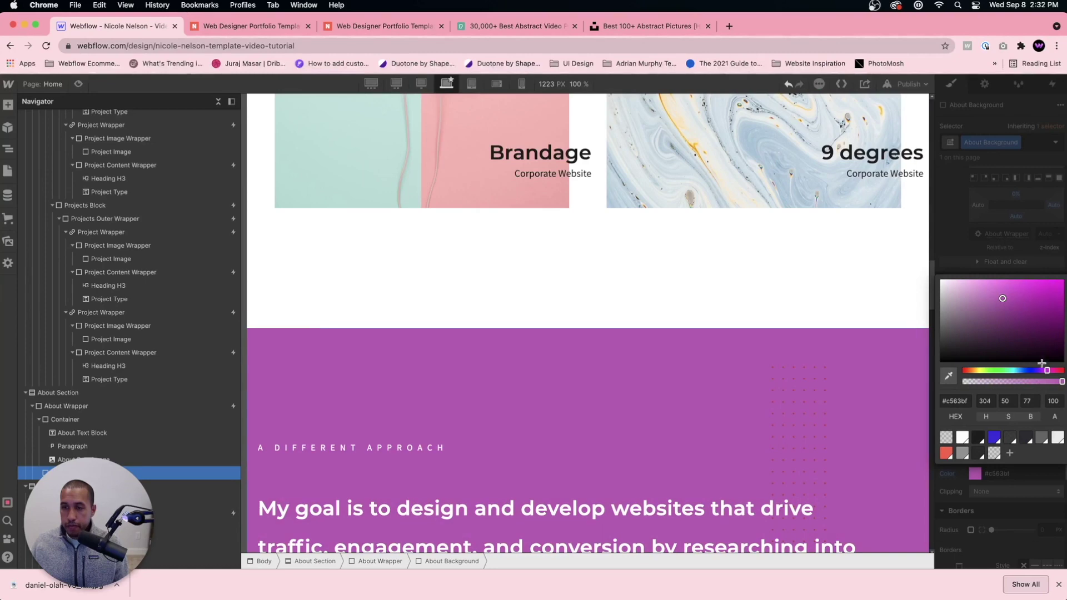
{"action": "left_click_drag", "start_coordinate": [1027, 328], "coordinate": [1018, 289]}
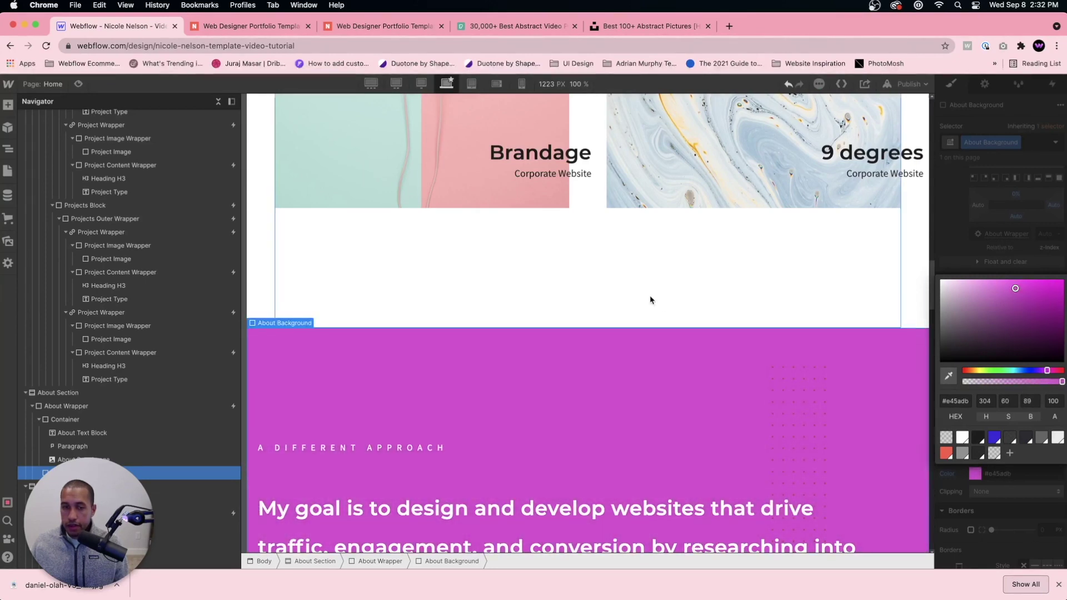
Examine the About section's dots image and container on the recolored background, along with the neighboring Services and Work sections.
{"action": "left_click", "coordinate": [798, 401]}
{"action": "scroll", "coordinate": [662, 333], "scroll_direction": "down", "scroll_amount": 4}
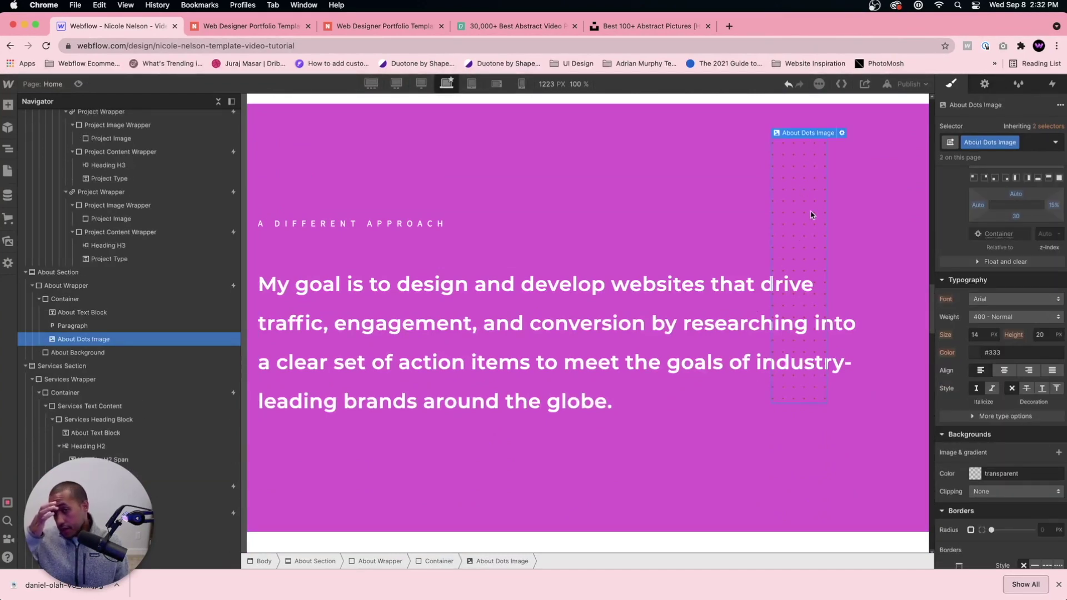
{"action": "left_click", "coordinate": [667, 228]}
{"action": "scroll", "coordinate": [667, 233], "scroll_direction": "down", "scroll_amount": 10}
{"action": "scroll", "coordinate": [674, 252], "scroll_direction": "up", "scroll_amount": 10}
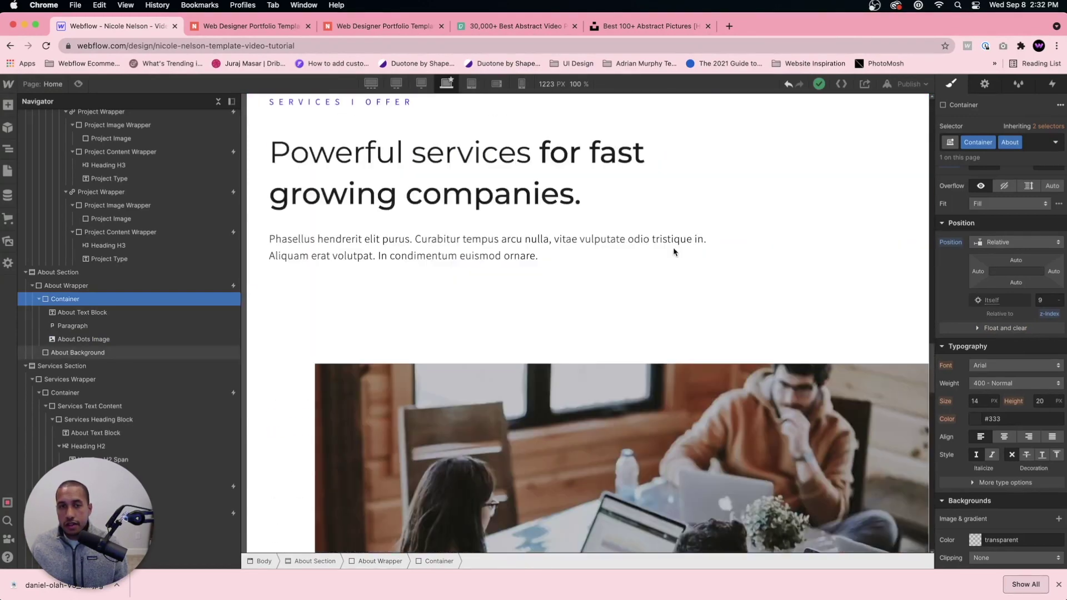
{"action": "scroll", "coordinate": [674, 252], "scroll_direction": "up", "scroll_amount": 10}
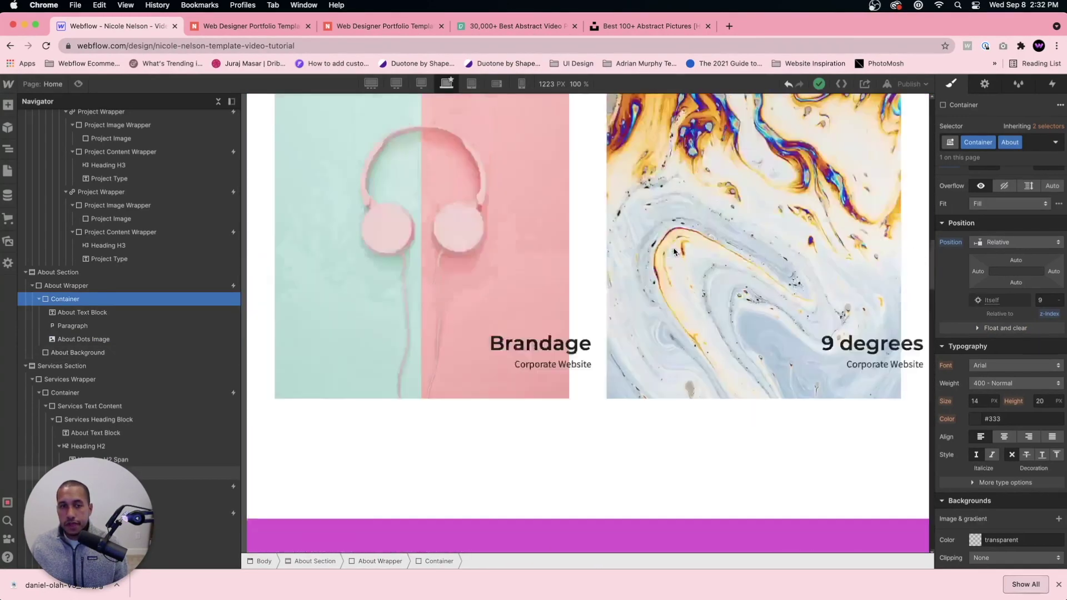
{"action": "scroll", "coordinate": [656, 244], "scroll_direction": "down", "scroll_amount": 5}
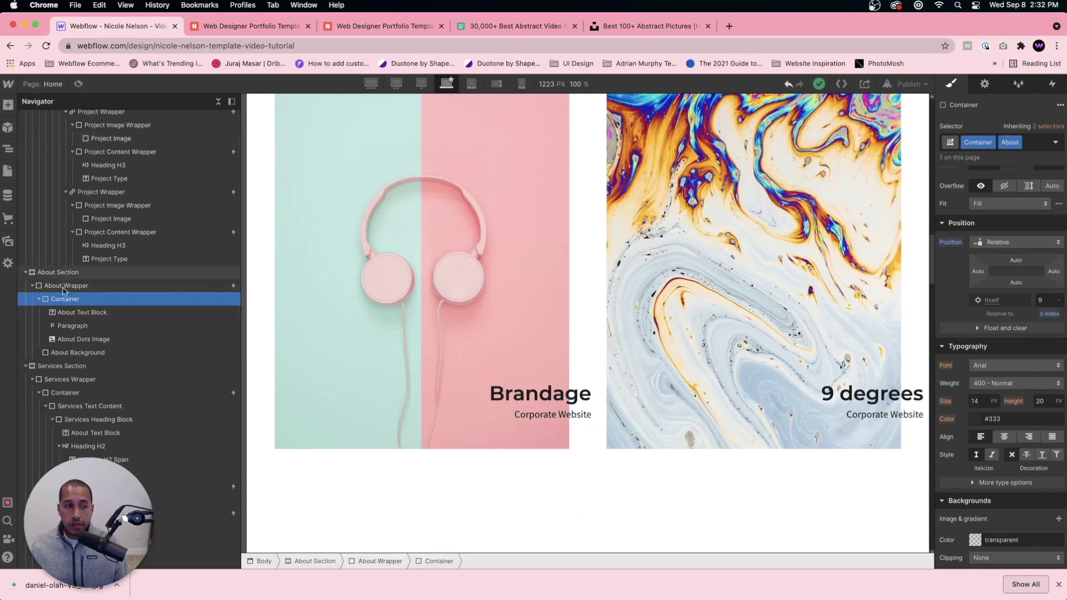
Collapse the element tree to its main sections and expand Work Section down to the Projects Blocks inside All Projects Wrapper.
{"action": "left_click", "coordinate": [34, 286]}
{"action": "scroll", "coordinate": [81, 291], "scroll_direction": "up", "scroll_amount": 10}
{"action": "left_click", "coordinate": [26, 169], "text": "alt"}
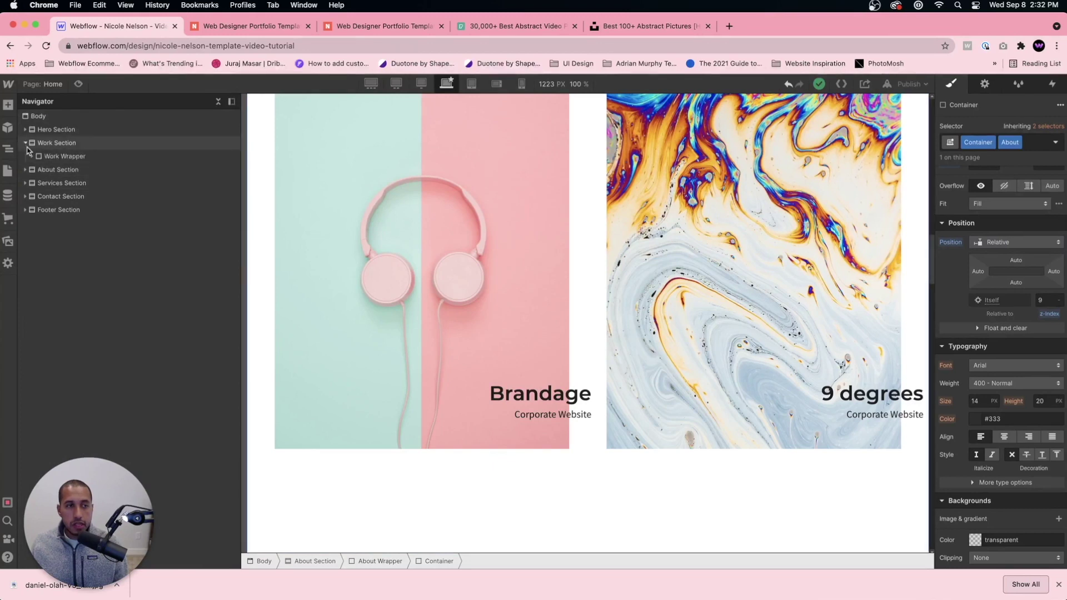
{"action": "left_click", "coordinate": [33, 156]}
{"action": "left_click", "coordinate": [39, 170]}
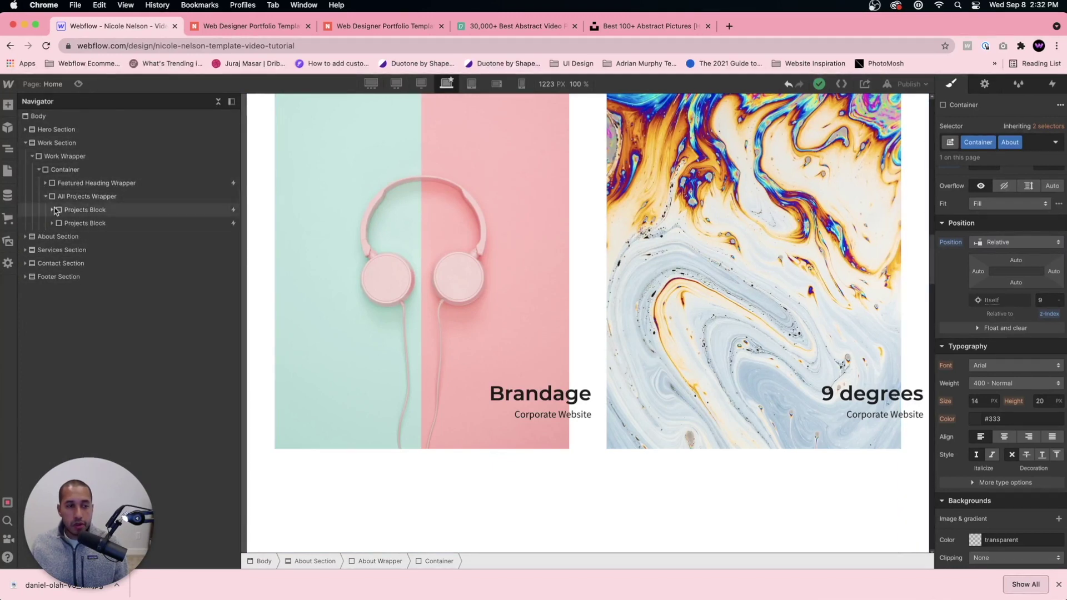
Duplicate the Projects Block holding Brandage and 9 degrees within All Projects Wrapper, and review the project rows.
{"action": "left_click", "coordinate": [85, 224]}
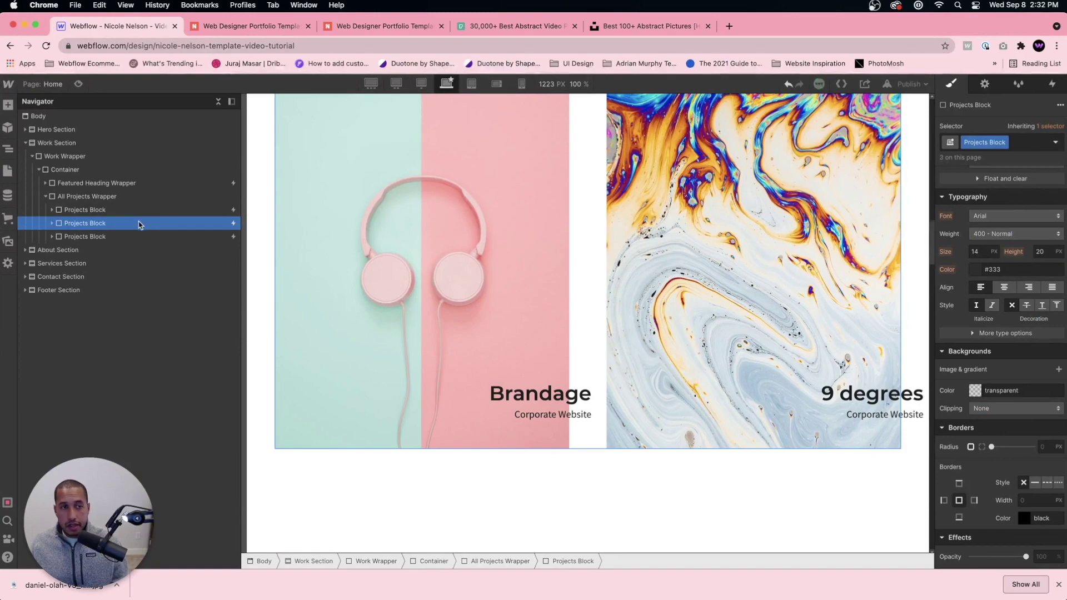
{"action": "left_click", "coordinate": [121, 238]}
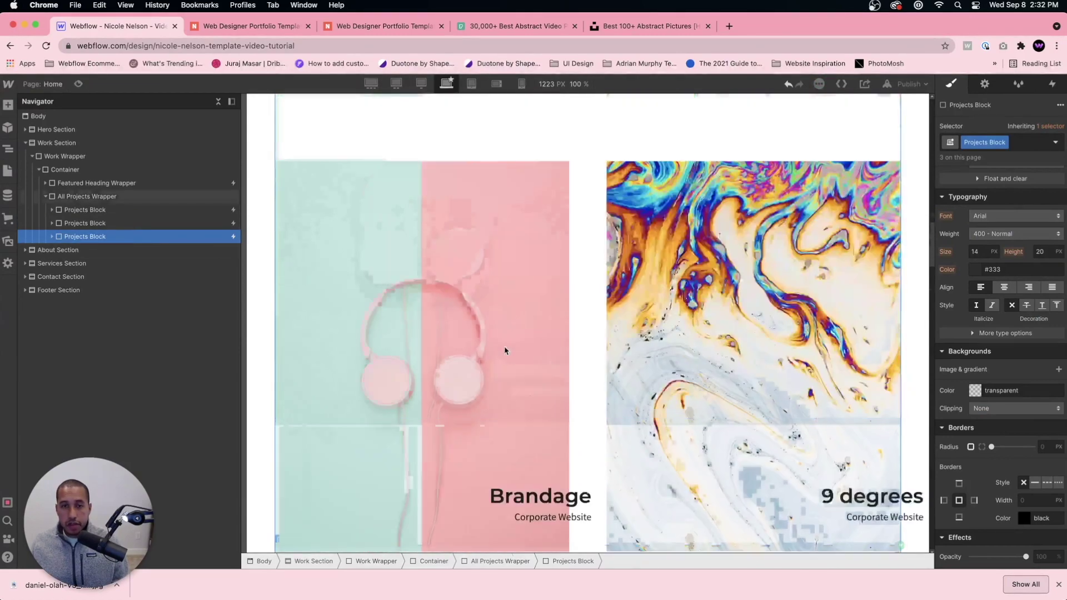
{"action": "scroll", "coordinate": [506, 344], "scroll_direction": "up", "scroll_amount": 10}
{"action": "scroll", "coordinate": [466, 303], "scroll_direction": "down", "scroll_amount": 18}
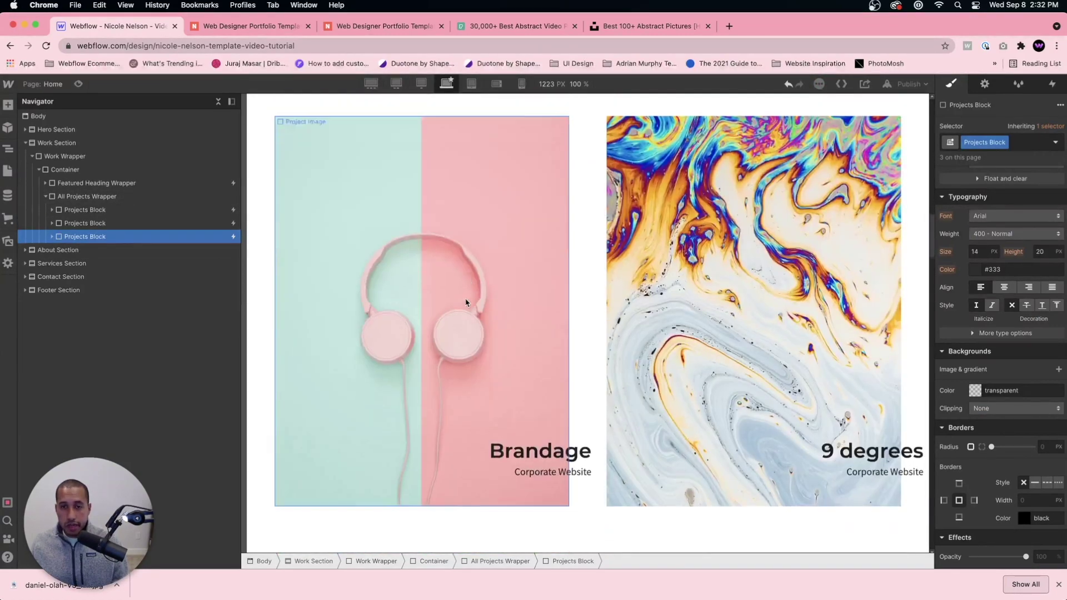
Inspect the combo classes of the project images in the first two rows of All Projects Wrapper.
{"action": "scroll", "coordinate": [466, 302], "scroll_direction": "down", "scroll_amount": 3}
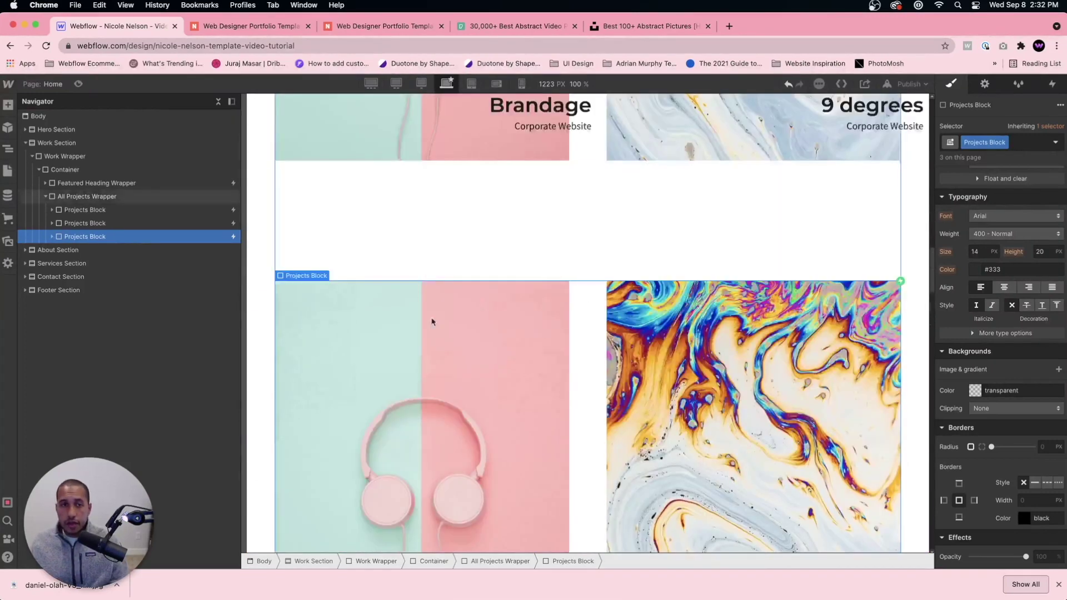
{"action": "left_click", "coordinate": [407, 382]}
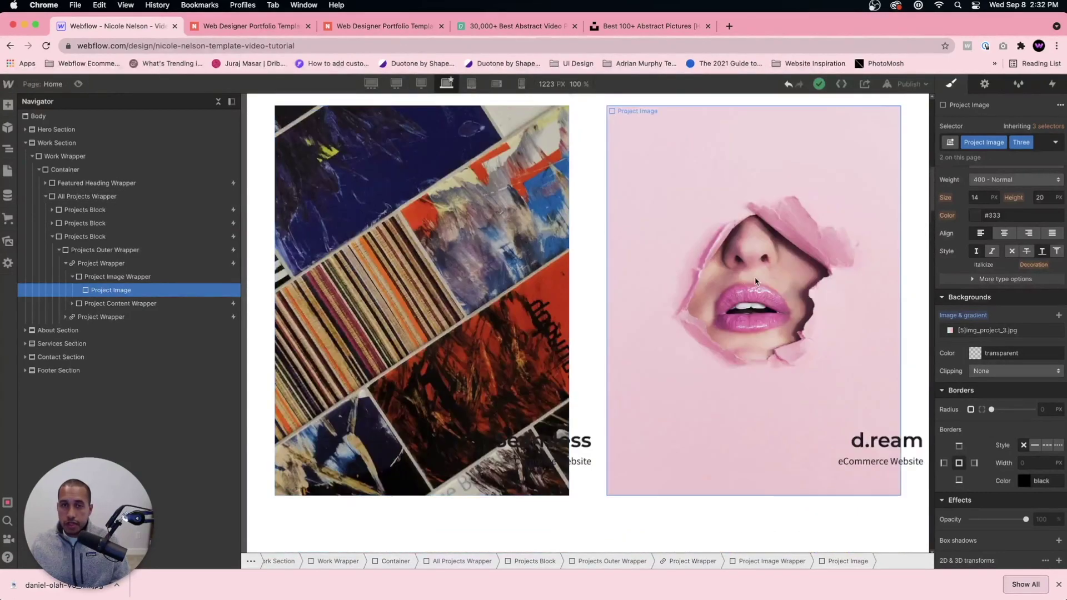
{"action": "left_click", "coordinate": [717, 305]}
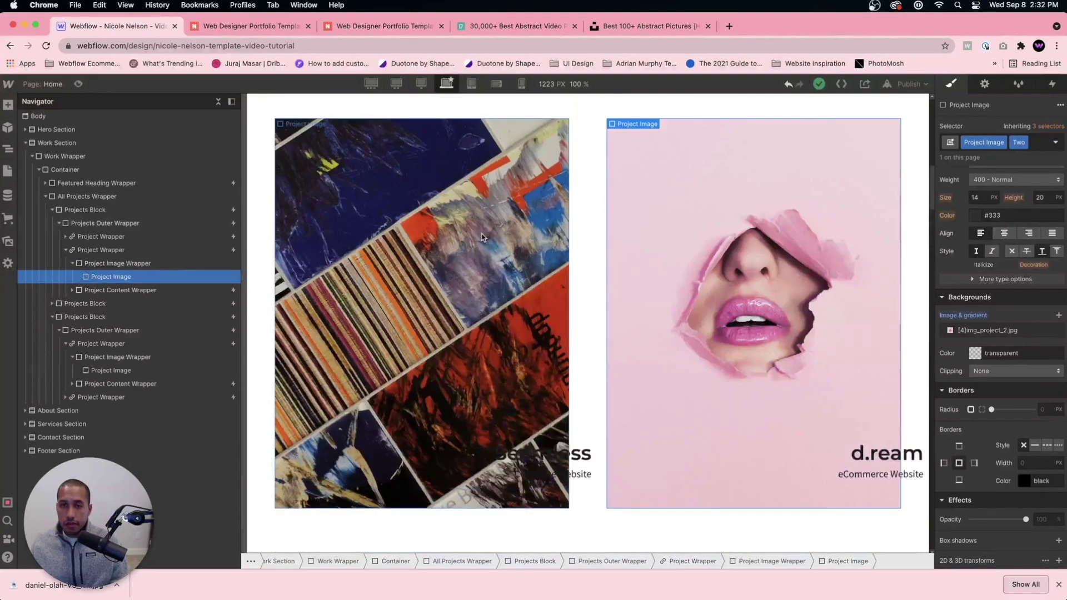
{"action": "left_click", "coordinate": [522, 248]}
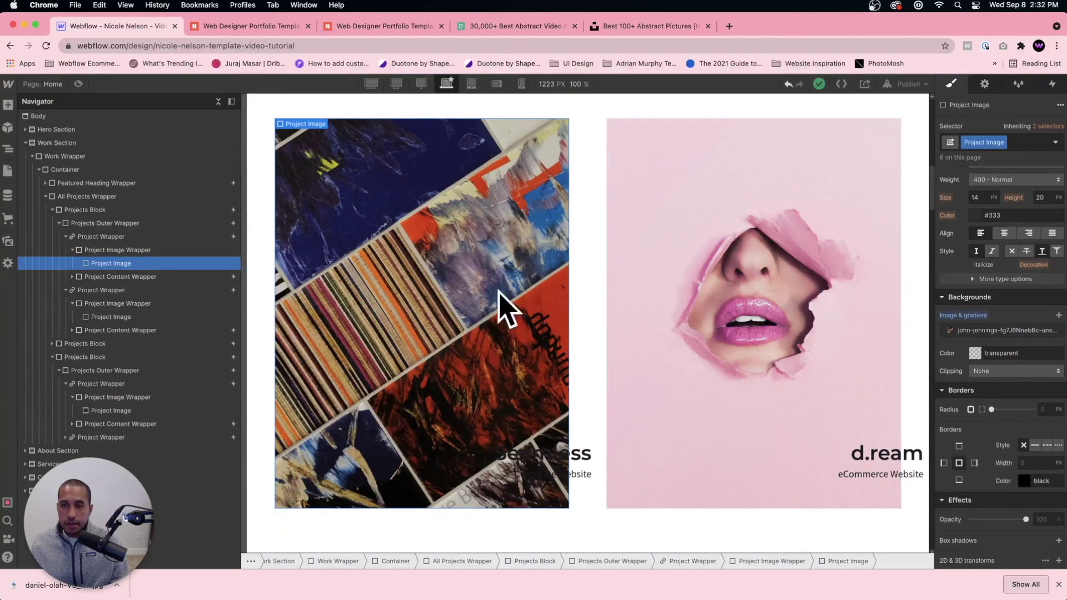
{"action": "left_click", "coordinate": [727, 305]}
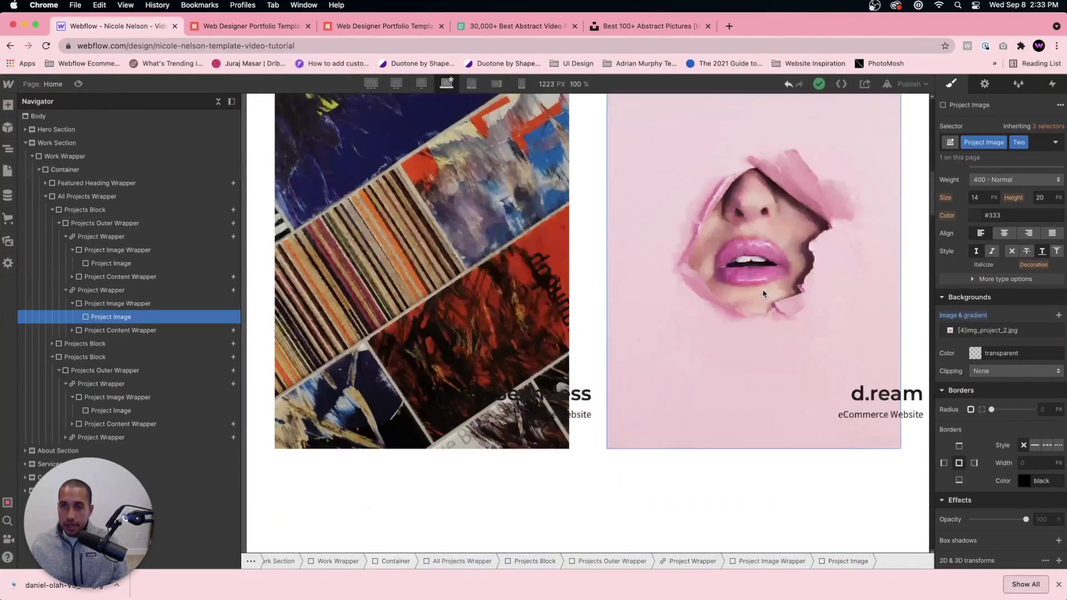
{"action": "scroll", "coordinate": [763, 294], "scroll_direction": "down", "scroll_amount": 2}
{"action": "scroll", "coordinate": [785, 285], "scroll_direction": "down", "scroll_amount": 5}
{"action": "left_click", "coordinate": [445, 424]}
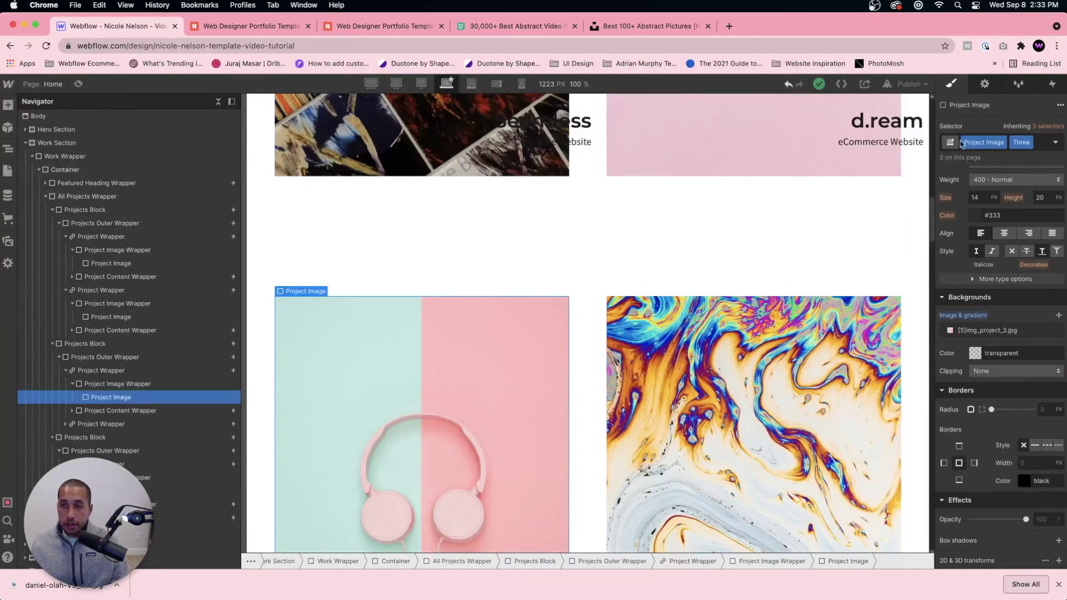
{"action": "scroll", "coordinate": [589, 334], "scroll_direction": "down", "scroll_amount": 5}
{"action": "left_click", "coordinate": [739, 311]}
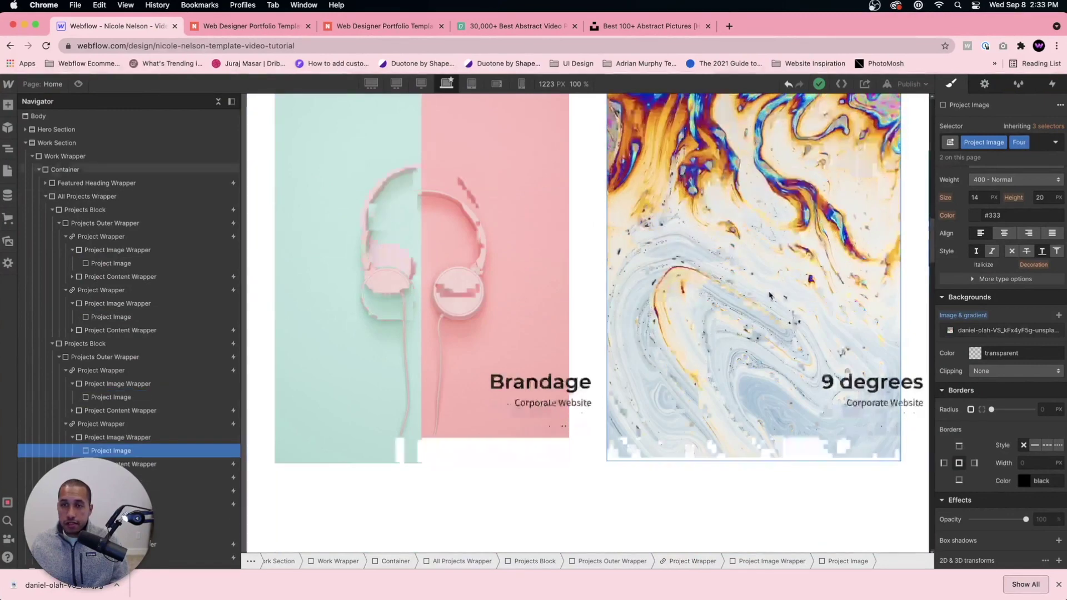
Replace the combo class Three with a new class Five on the duplicated row's headphones image.
{"action": "scroll", "coordinate": [463, 360], "scroll_direction": "down", "scroll_amount": 9}
{"action": "left_click", "coordinate": [463, 361]}
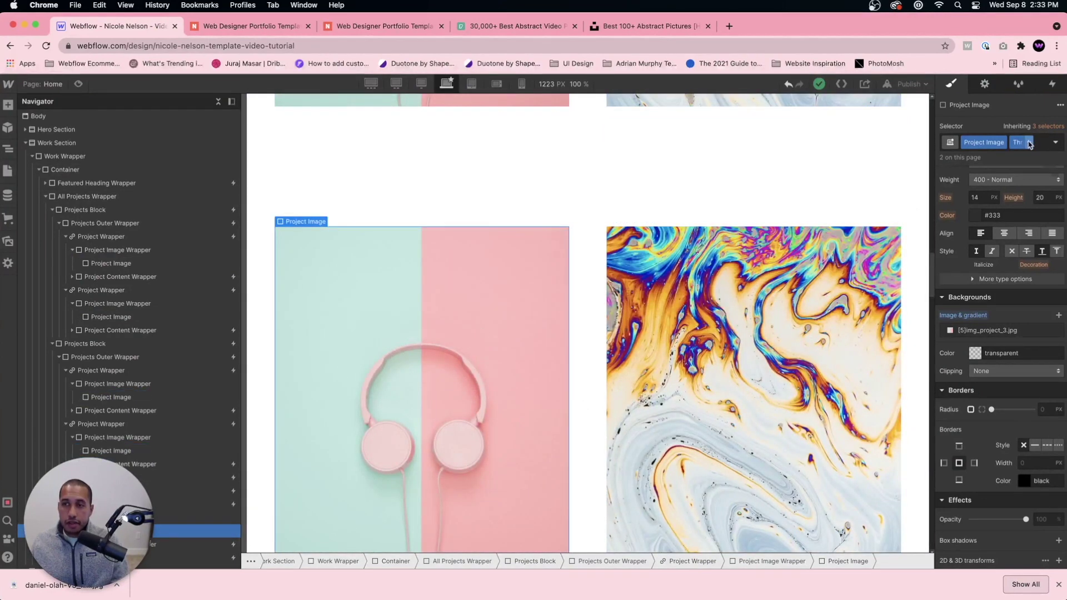
{"action": "left_click", "coordinate": [1016, 185]}
{"action": "type", "text": "Five"}
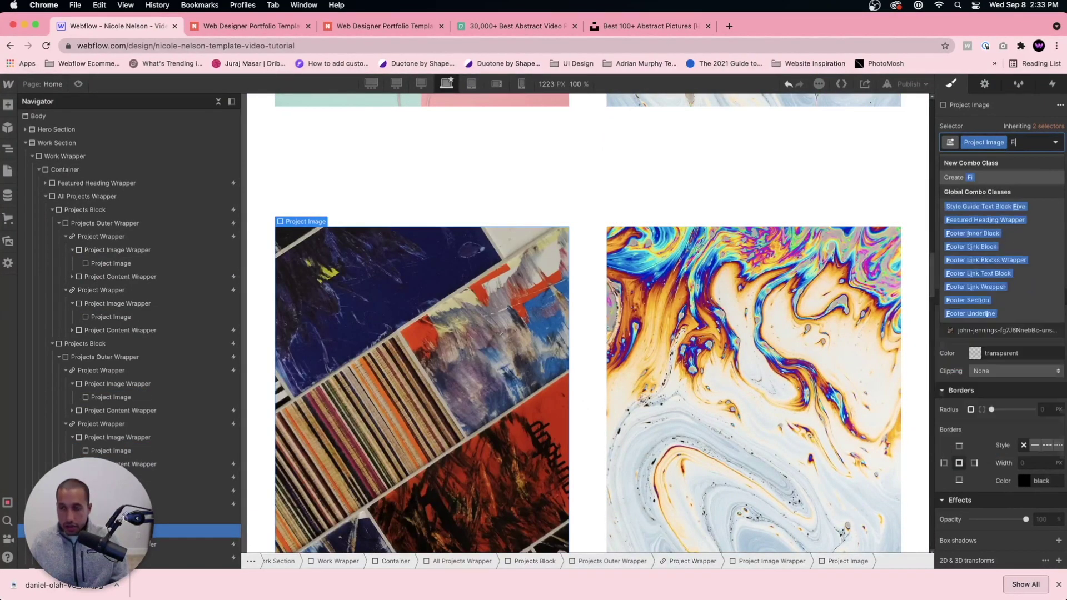
{"action": "key", "text": "Return"}
Change the background image of the Project Image with class Five to the green leaf-and-flower illustration from the assets.
{"action": "scroll", "coordinate": [995, 415], "scroll_direction": "down", "scroll_amount": 2}
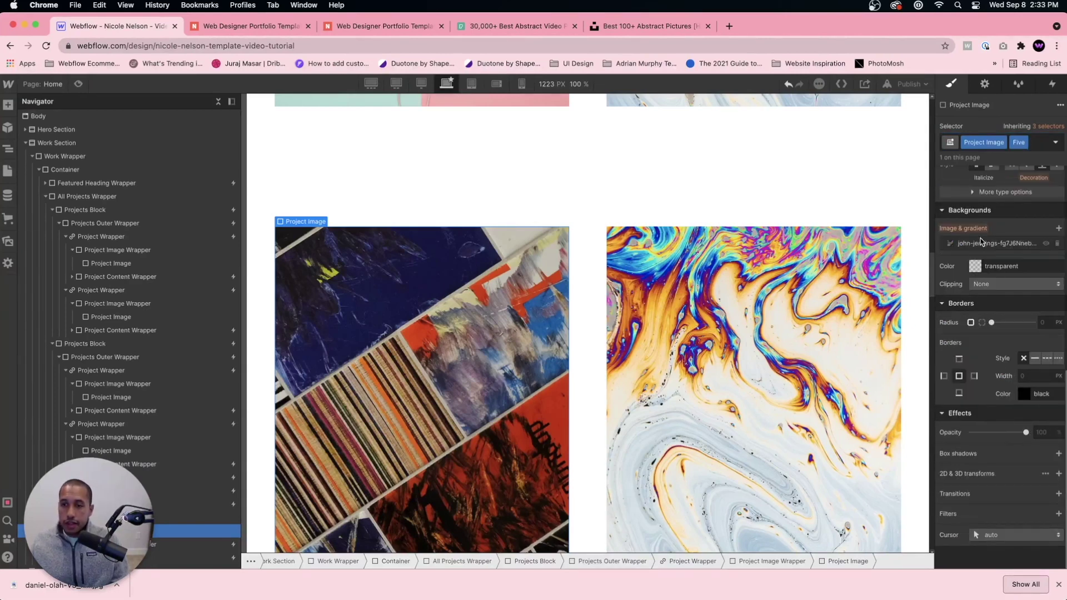
{"action": "left_click", "coordinate": [982, 242]}
{"action": "left_click", "coordinate": [1016, 328]}
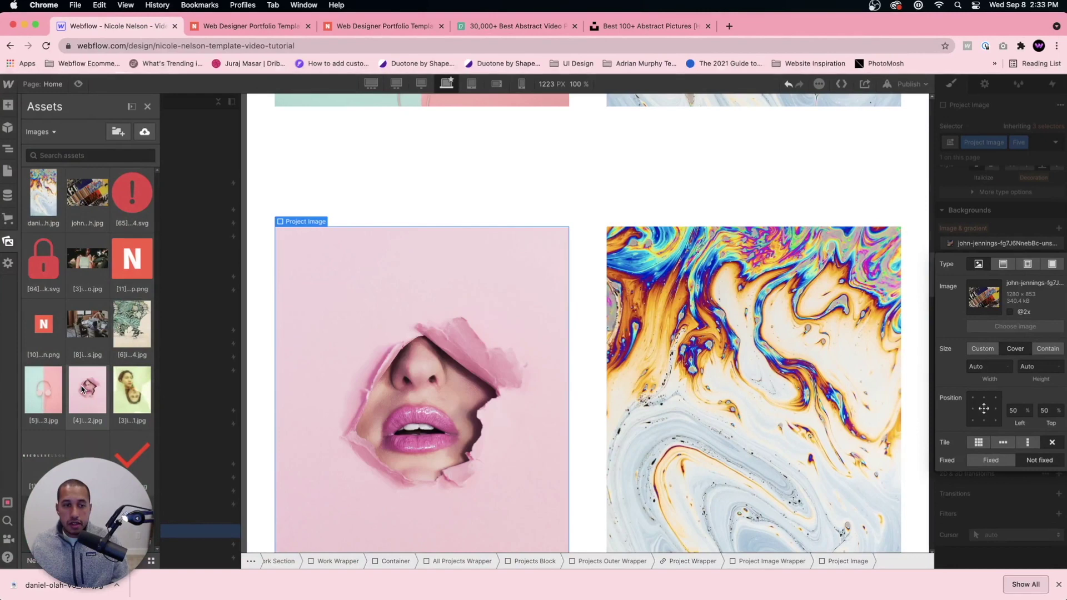
{"action": "left_click", "coordinate": [129, 335]}
Replace the combo class Four with a new class Six on the duplicated row's marbled 9 degrees image.
{"action": "left_click", "coordinate": [651, 228]}
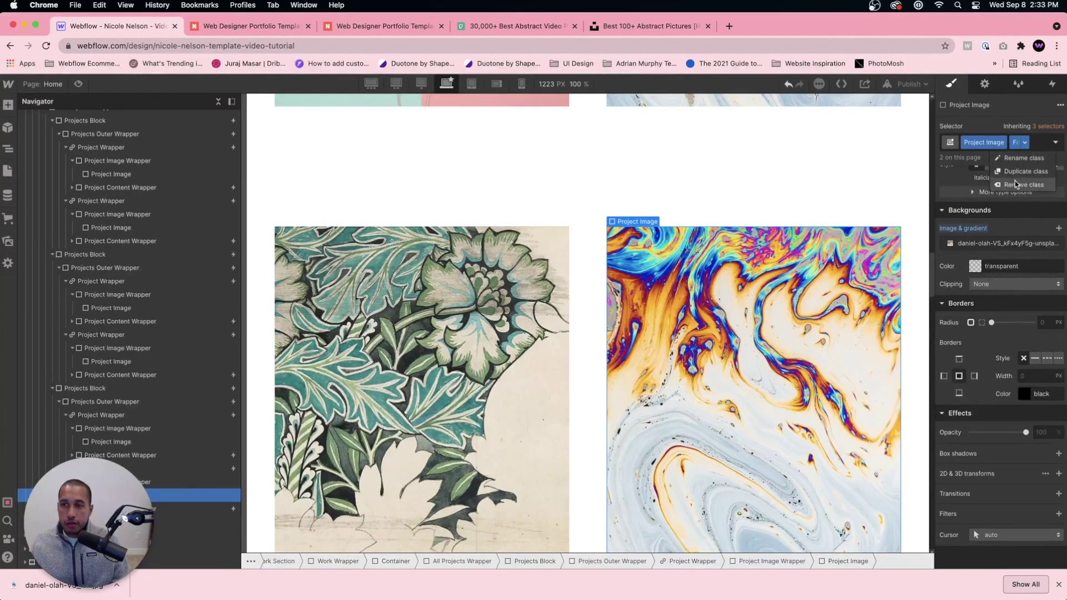
{"action": "left_click", "coordinate": [1016, 185]}
{"action": "left_click", "coordinate": [1037, 142]}
{"action": "type", "text": "Six"}
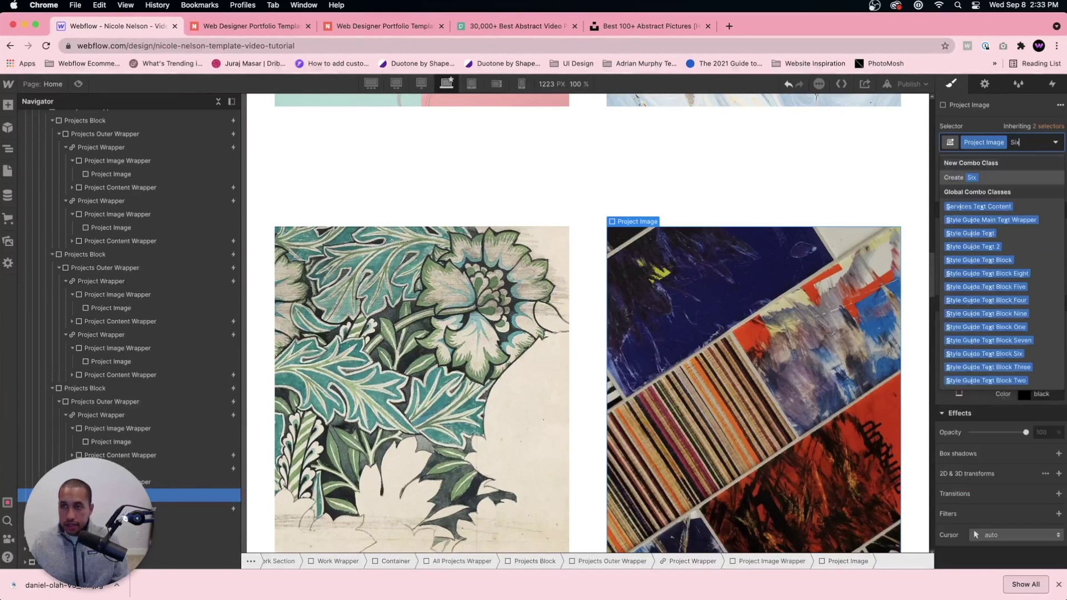
{"action": "key", "text": "Return"}
Try other assets as the background of the Project Image with class Six, and settle on [3]img_project_1.jpg.
{"action": "left_click", "coordinate": [993, 245]}
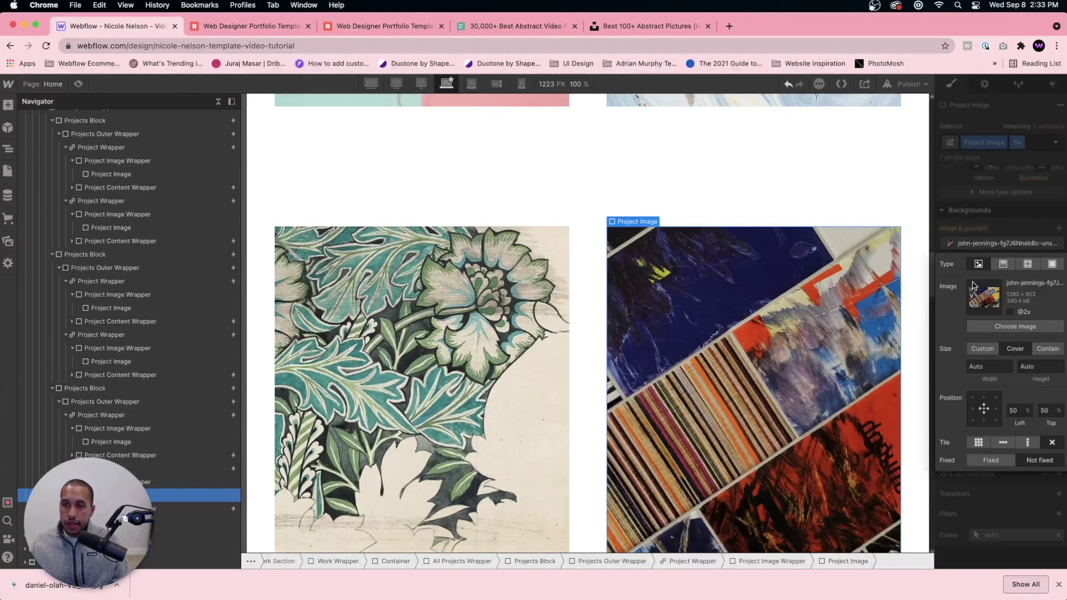
{"action": "left_click", "coordinate": [999, 322]}
{"action": "left_click", "coordinate": [132, 345]}
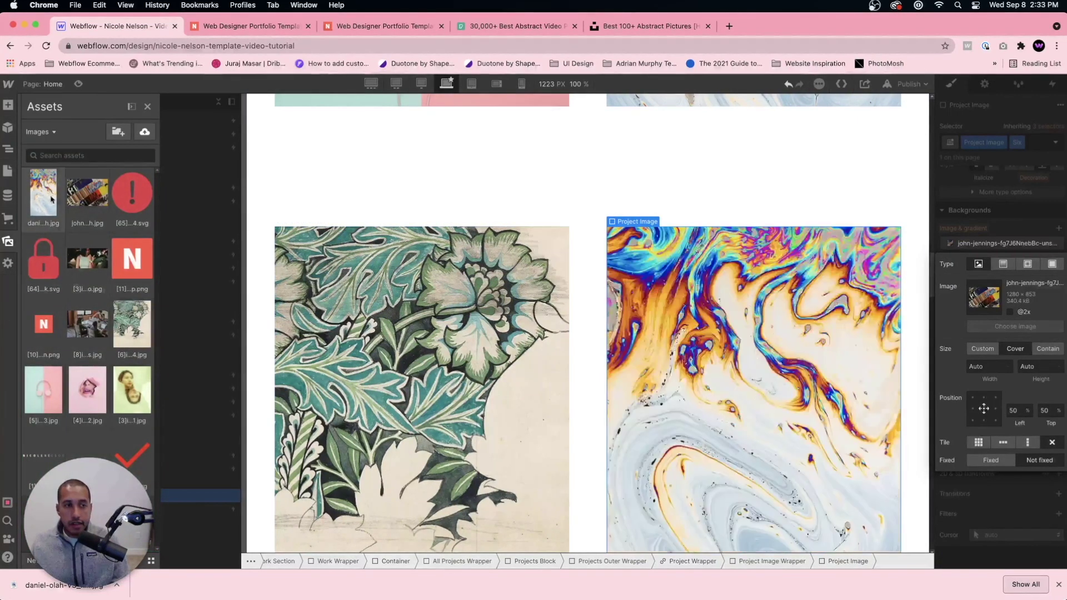
{"action": "left_click", "coordinate": [88, 389]}
{"action": "scroll", "coordinate": [611, 230], "scroll_direction": "up", "scroll_amount": 7}
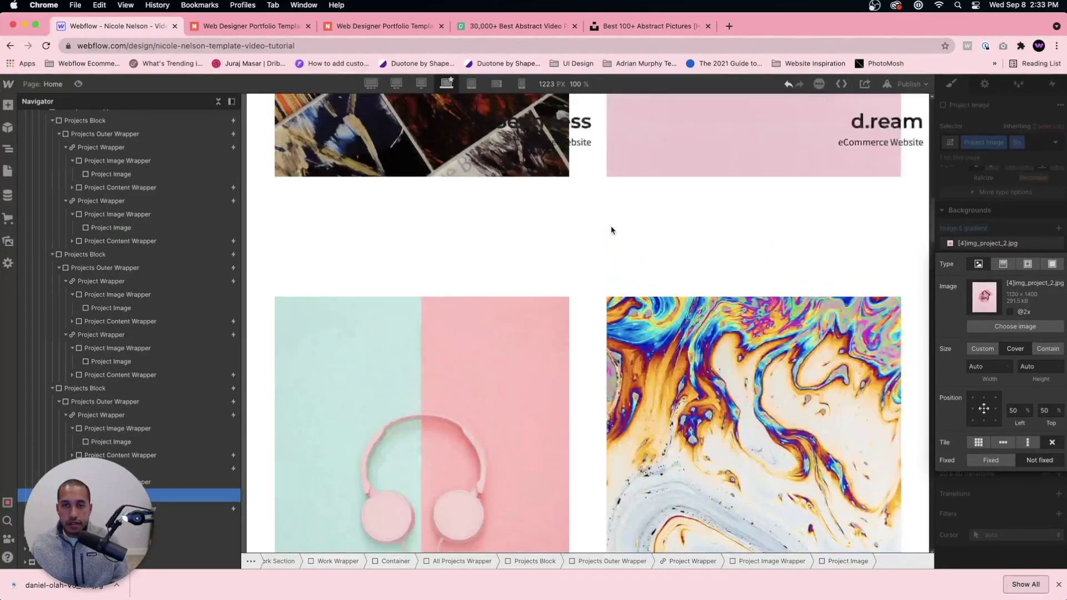
{"action": "scroll", "coordinate": [611, 231], "scroll_direction": "up", "scroll_amount": 5}
{"action": "scroll", "coordinate": [613, 231], "scroll_direction": "down", "scroll_amount": 15}
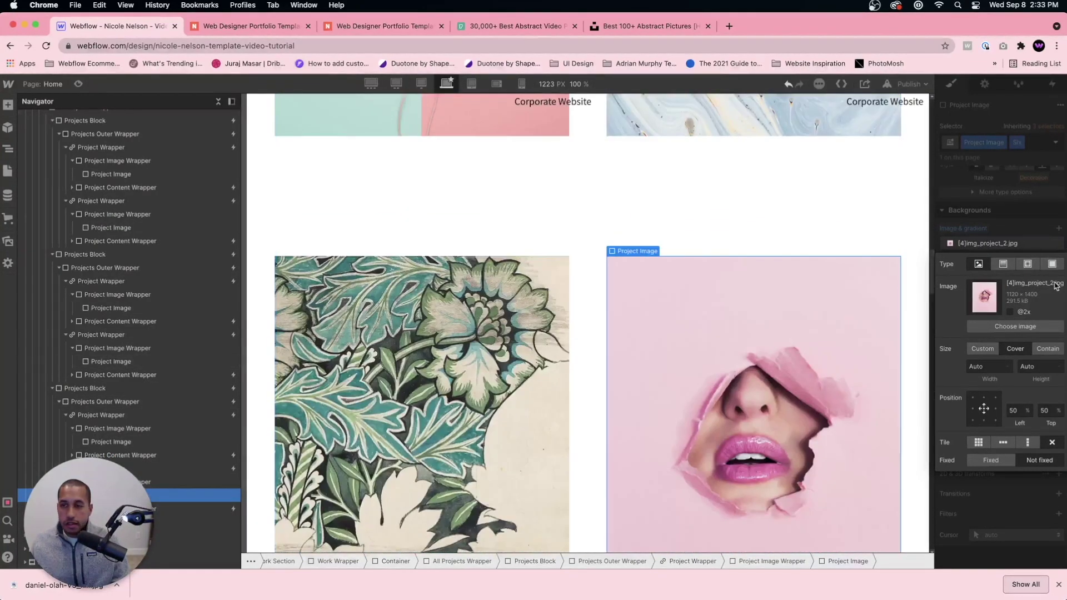
{"action": "left_click", "coordinate": [1017, 329]}
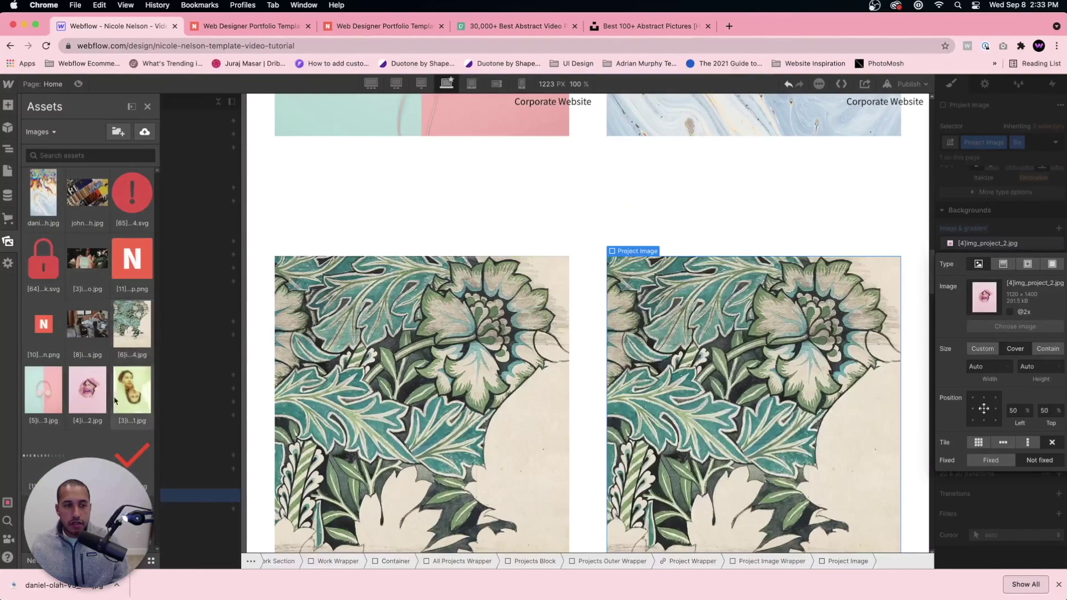
{"action": "left_click", "coordinate": [128, 397]}
Preview the Home page, review all three project rows, and return to the editor.
{"action": "scroll", "coordinate": [585, 280], "scroll_direction": "up", "scroll_amount": 6}
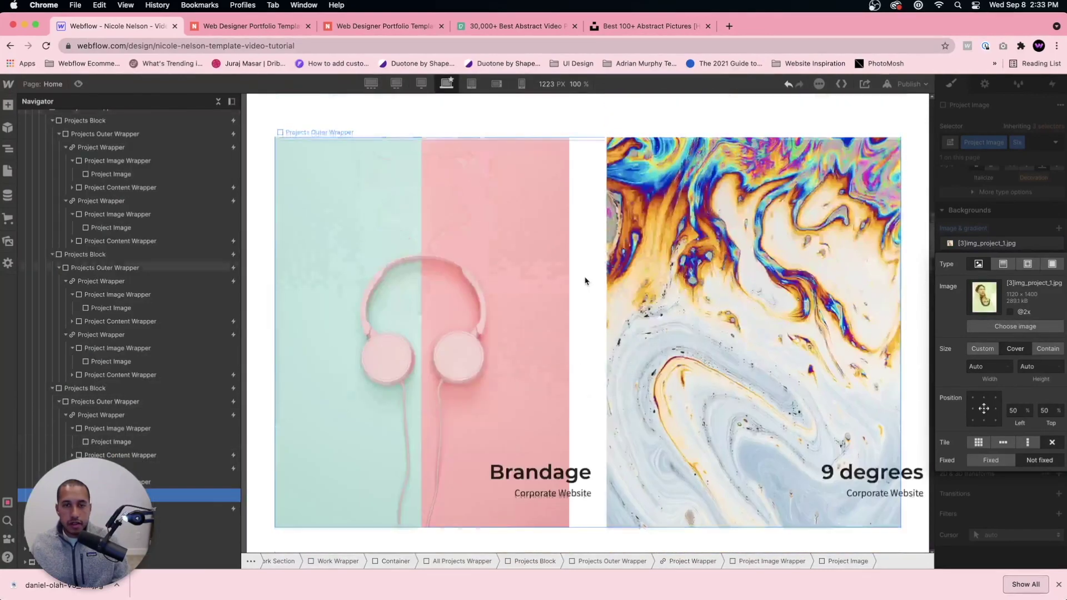
{"action": "scroll", "coordinate": [585, 281], "scroll_direction": "down", "scroll_amount": 8}
{"action": "scroll", "coordinate": [330, 152], "scroll_direction": "up", "scroll_amount": 3}
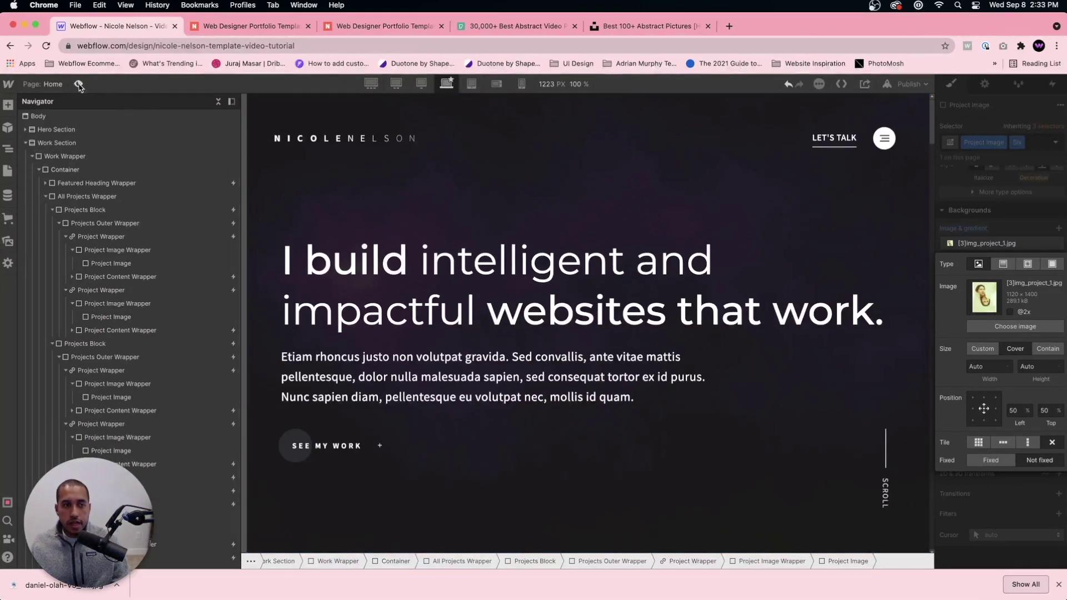
{"action": "left_click", "coordinate": [79, 84]}
{"action": "scroll", "coordinate": [558, 288], "scroll_direction": "down", "scroll_amount": 12}
{"action": "scroll", "coordinate": [559, 292], "scroll_direction": "down", "scroll_amount": 15}
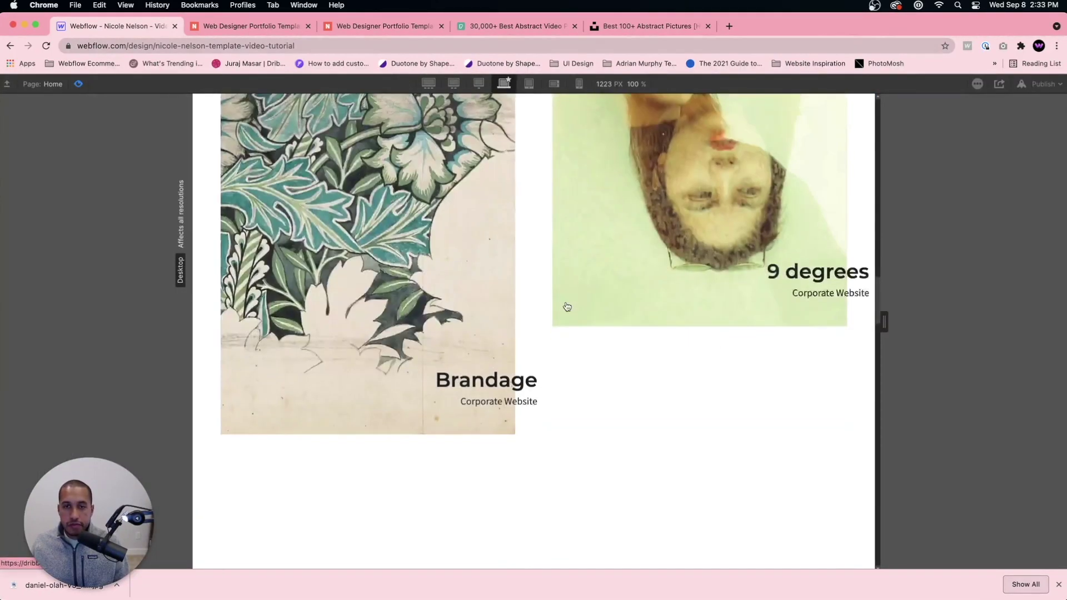
{"action": "scroll", "coordinate": [444, 234], "scroll_direction": "up", "scroll_amount": 4}
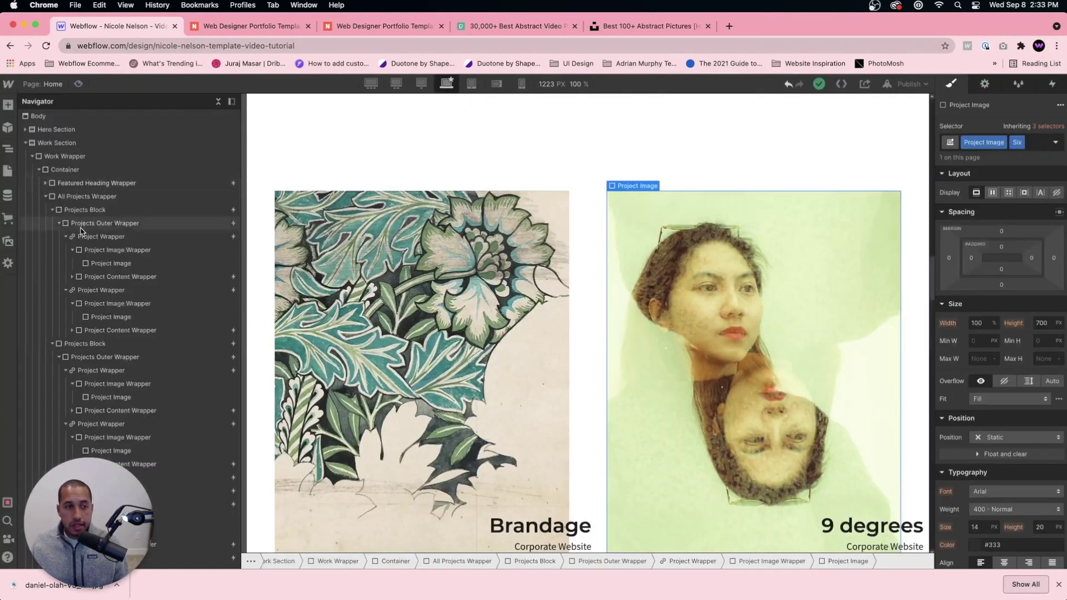
{"action": "left_click", "coordinate": [78, 84]}
Collapse the Projects Blocks inside All Projects Wrapper and select the third one.
{"action": "left_click", "coordinate": [45, 197]}
{"action": "left_click", "coordinate": [46, 197]}
{"action": "left_click", "coordinate": [52, 223]}
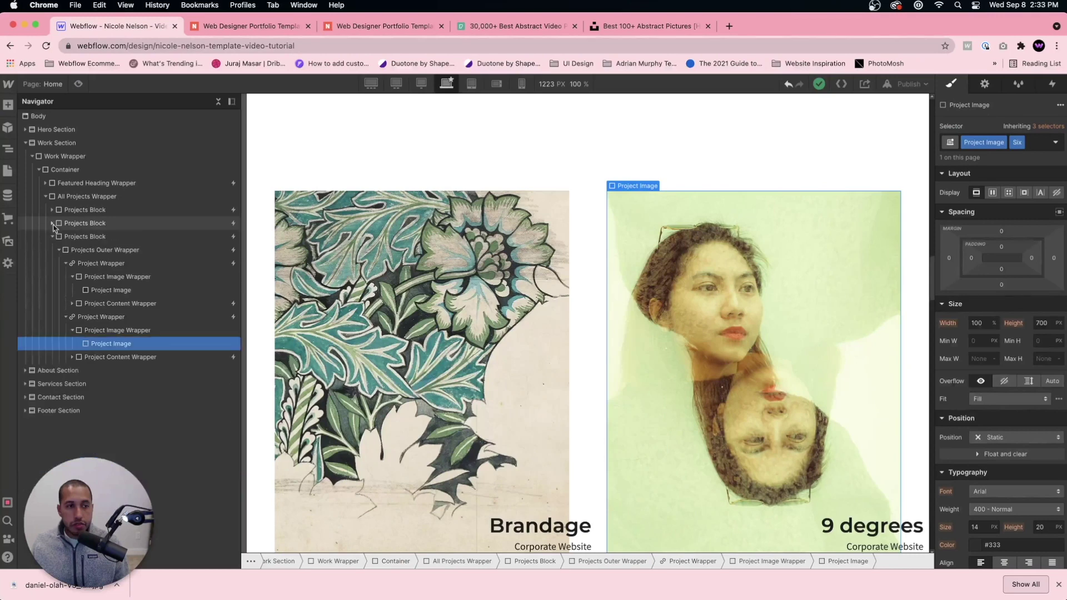
{"action": "left_click", "coordinate": [53, 238]}
{"action": "left_click", "coordinate": [91, 237]}
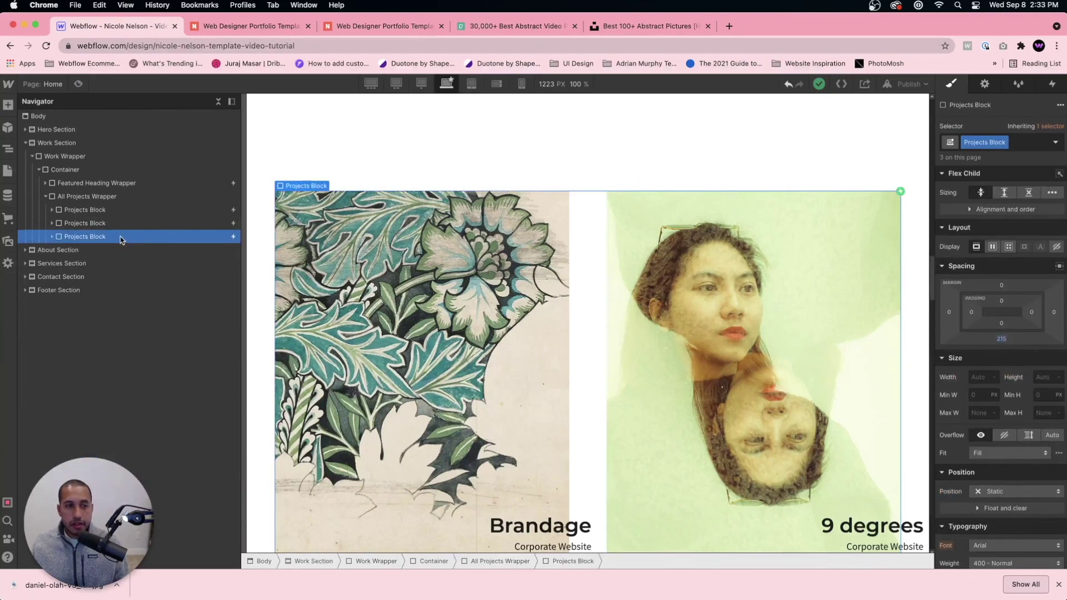
Examine both images of the third projects row, the magenta About section below and the project rows above.
{"action": "left_click", "coordinate": [409, 271]}
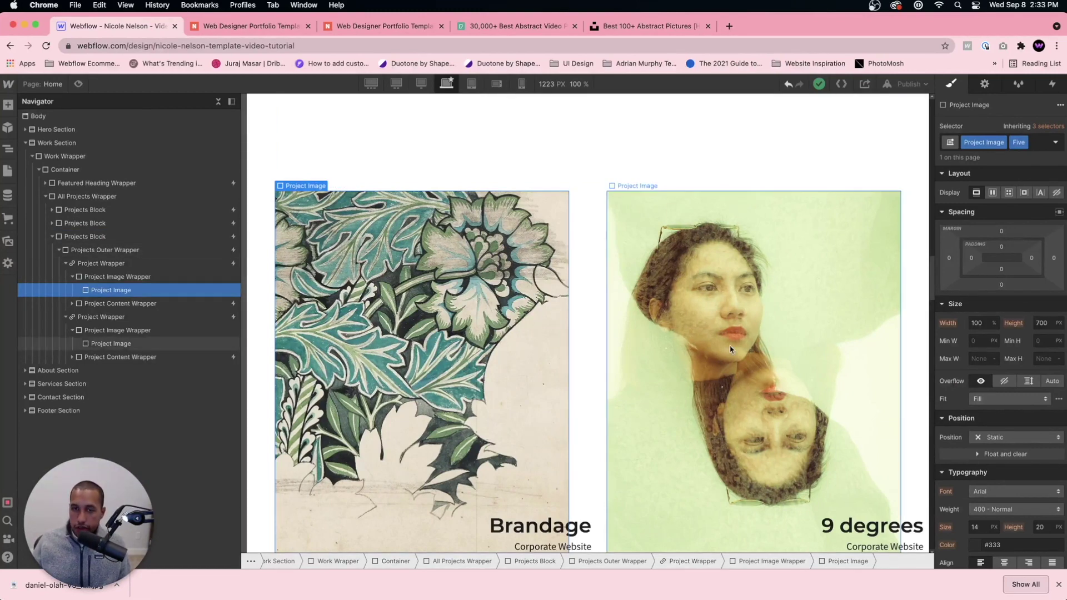
{"action": "left_click", "coordinate": [640, 333]}
{"action": "scroll", "coordinate": [471, 386], "scroll_direction": "down", "scroll_amount": 5}
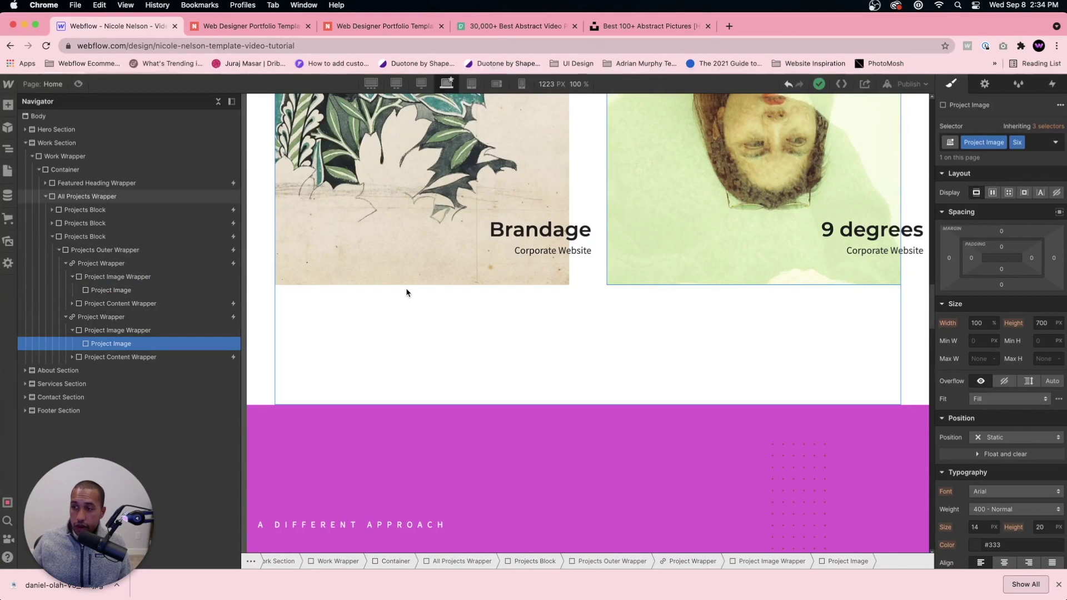
{"action": "scroll", "coordinate": [502, 312], "scroll_direction": "down", "scroll_amount": 8}
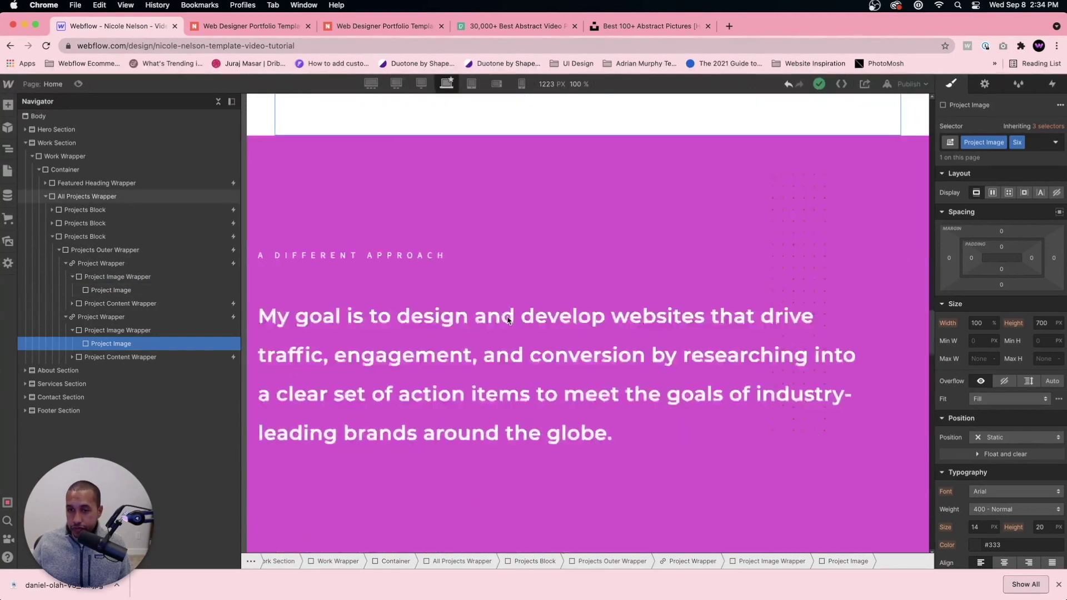
{"action": "scroll", "coordinate": [507, 315], "scroll_direction": "up", "scroll_amount": 9}
{"action": "scroll", "coordinate": [509, 312], "scroll_direction": "up", "scroll_amount": 3}
{"action": "scroll", "coordinate": [509, 312], "scroll_direction": "down", "scroll_amount": 3}
{"action": "scroll", "coordinate": [509, 312], "scroll_direction": "up", "scroll_amount": 15}
{"action": "scroll", "coordinate": [507, 321], "scroll_direction": "up", "scroll_amount": 1}
Select the hero's Heading H1 Span and review its typography and background styles.
{"action": "left_click", "coordinate": [574, 286]}
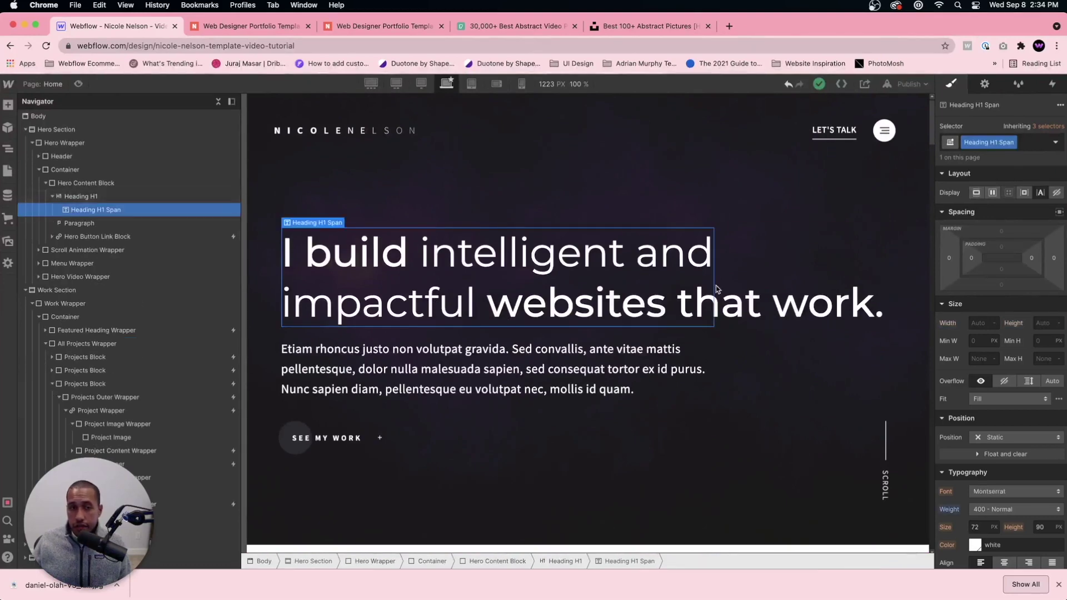
{"action": "scroll", "coordinate": [968, 431], "scroll_direction": "down", "scroll_amount": 5}
{"action": "scroll", "coordinate": [970, 426], "scroll_direction": "up", "scroll_amount": 2}
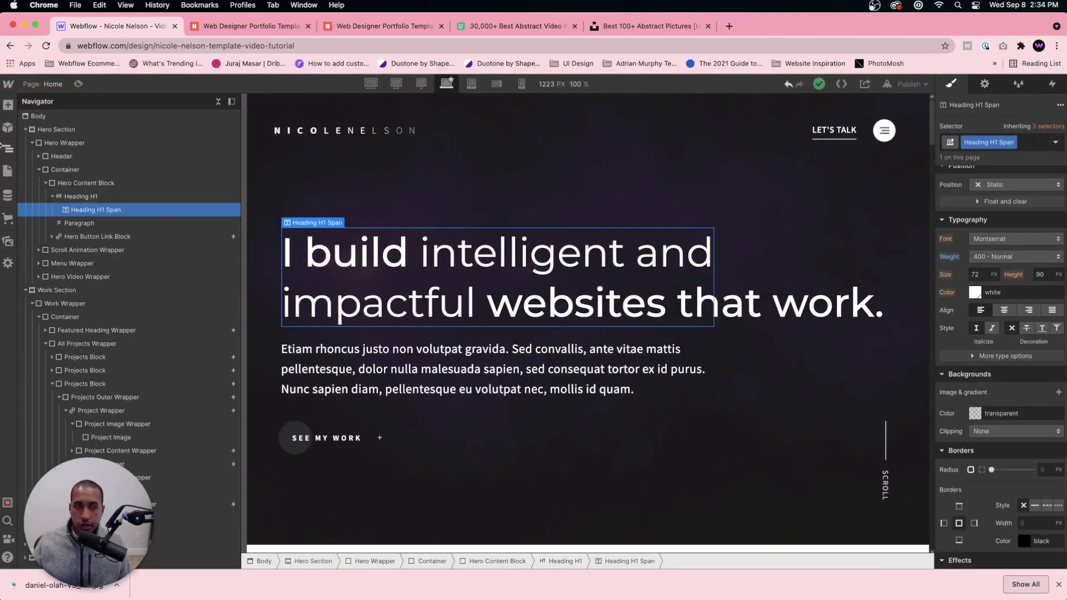
Open the Style Guide page and examine the Color Usage swatches.
{"action": "left_click", "coordinate": [8, 171]}
{"action": "left_click", "coordinate": [98, 191]}
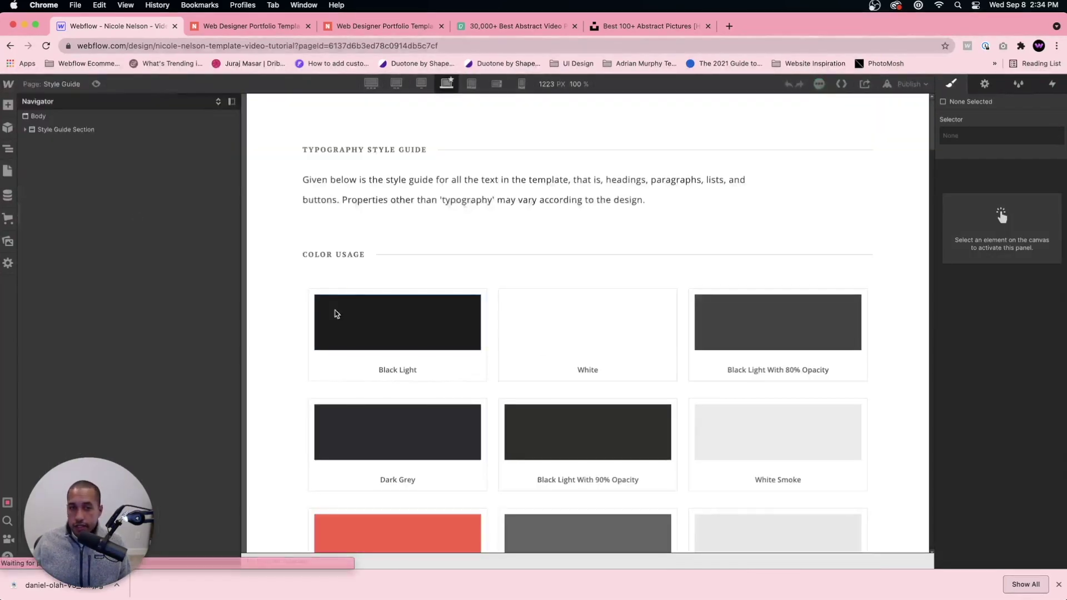
{"action": "scroll", "coordinate": [603, 349], "scroll_direction": "down", "scroll_amount": 4}
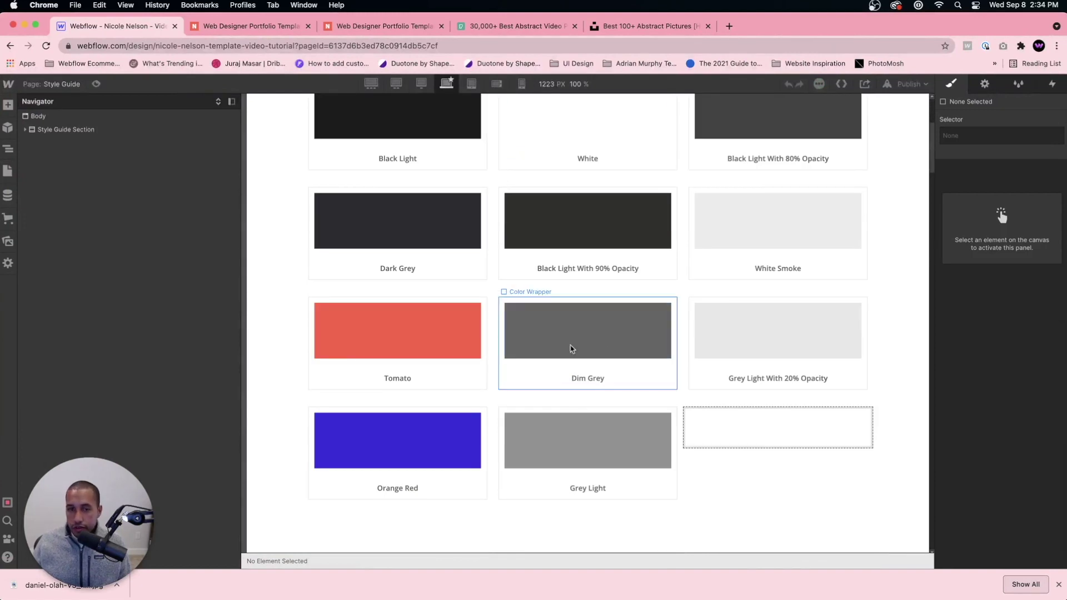
{"action": "scroll", "coordinate": [475, 328], "scroll_direction": "up", "scroll_amount": 3}
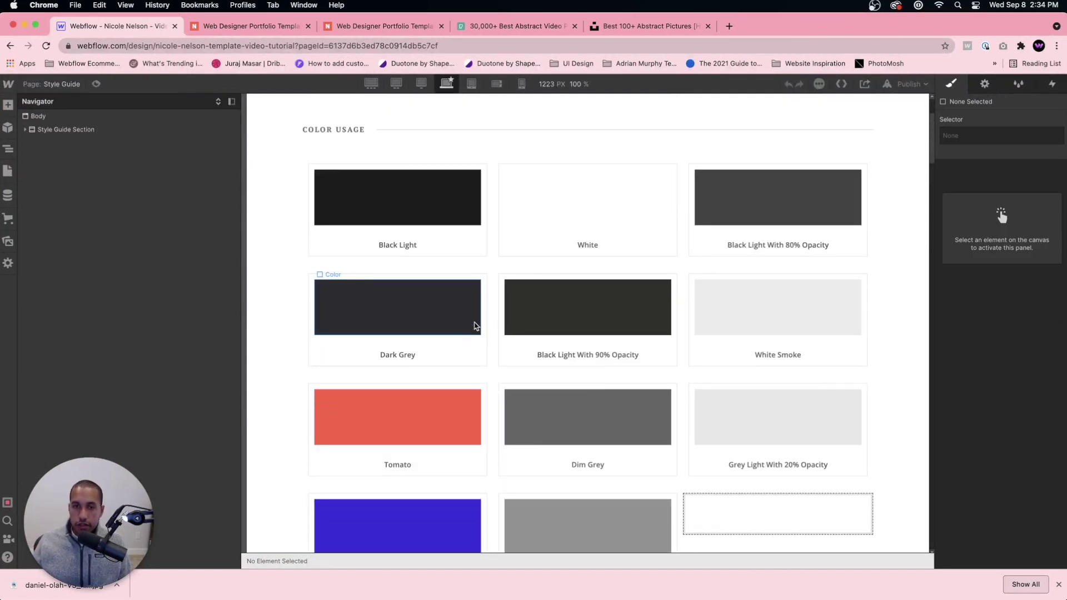
{"action": "scroll", "coordinate": [476, 326], "scroll_direction": "down", "scroll_amount": 4}
Return to the Home page and select the pink d.ream project image in the first projects row.
{"action": "left_click", "coordinate": [8, 171]}
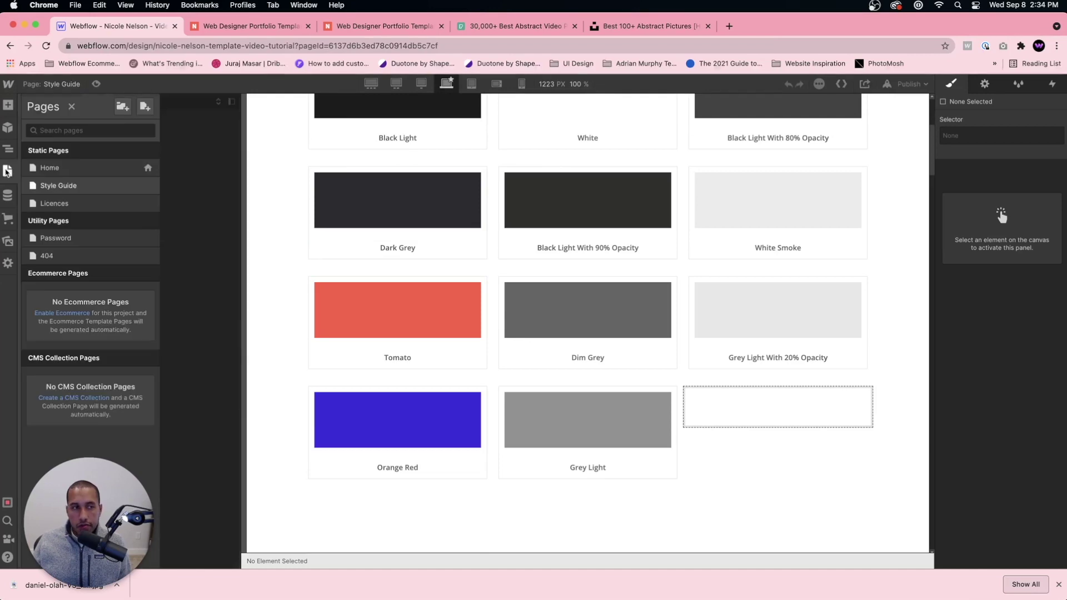
{"action": "left_click", "coordinate": [48, 168]}
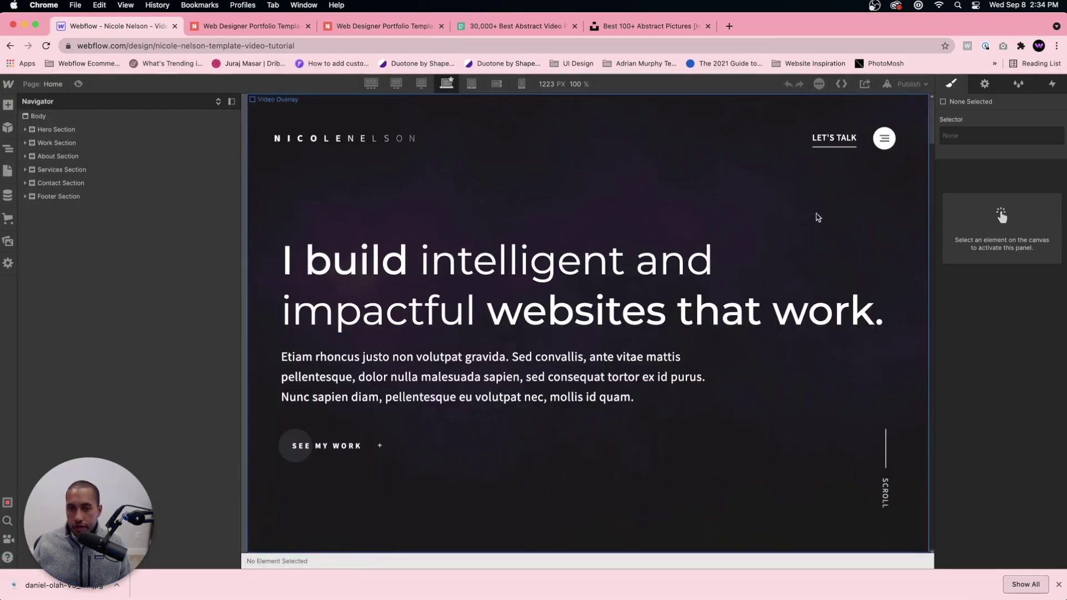
{"action": "left_click", "coordinate": [745, 297]}
{"action": "scroll", "coordinate": [744, 297], "scroll_direction": "down", "scroll_amount": 7}
{"action": "left_click", "coordinate": [685, 383]}
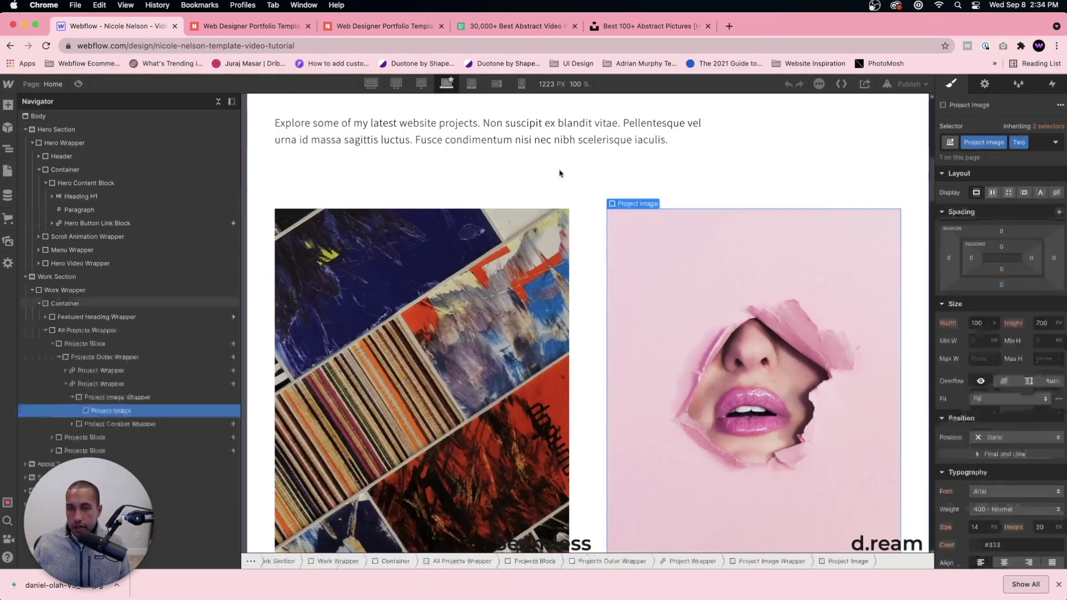
Review the project images in all three project rows, from the Featured Work intro down to the heading below the last row.
{"action": "left_click", "coordinate": [562, 142]}
{"action": "scroll", "coordinate": [611, 264], "scroll_direction": "down", "scroll_amount": 10}
{"action": "left_click", "coordinate": [529, 323]}
{"action": "scroll", "coordinate": [651, 341], "scroll_direction": "down", "scroll_amount": 10}
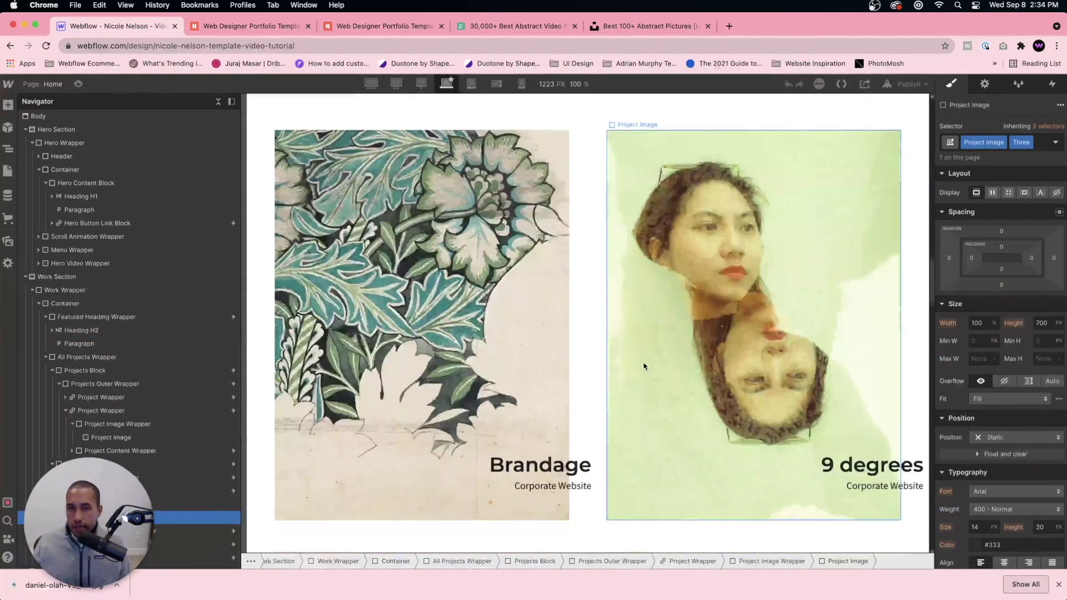
{"action": "left_click", "coordinate": [514, 306]}
{"action": "scroll", "coordinate": [513, 306], "scroll_direction": "down", "scroll_amount": 1}
{"action": "scroll", "coordinate": [513, 311], "scroll_direction": "down", "scroll_amount": 20}
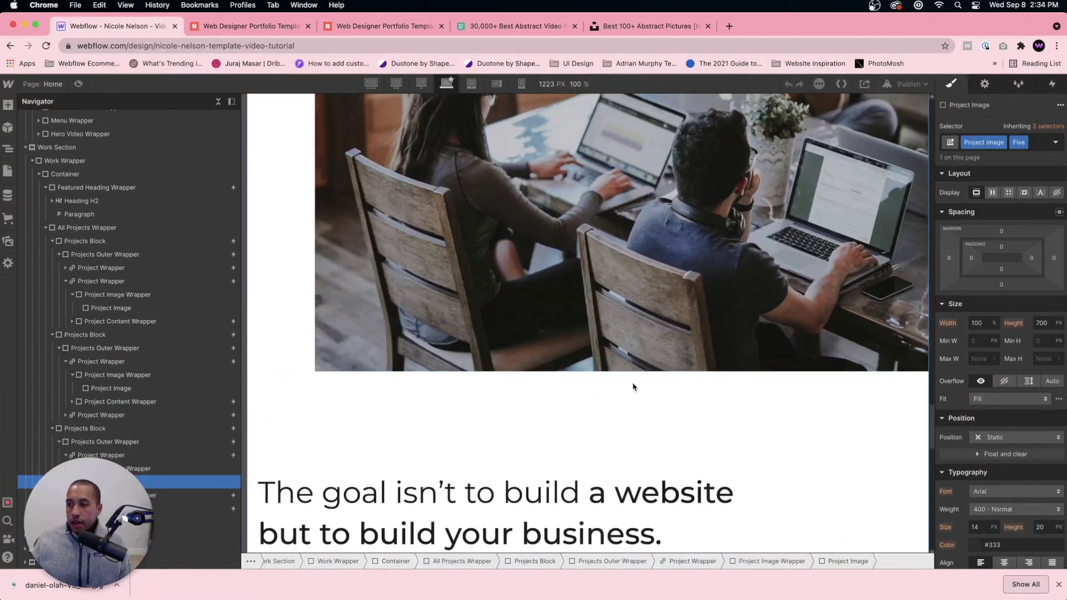
View the Support slide in the template's Google Slides presentation and return to the Webflow window.
{"action": "left_click", "coordinate": [294, 7]}
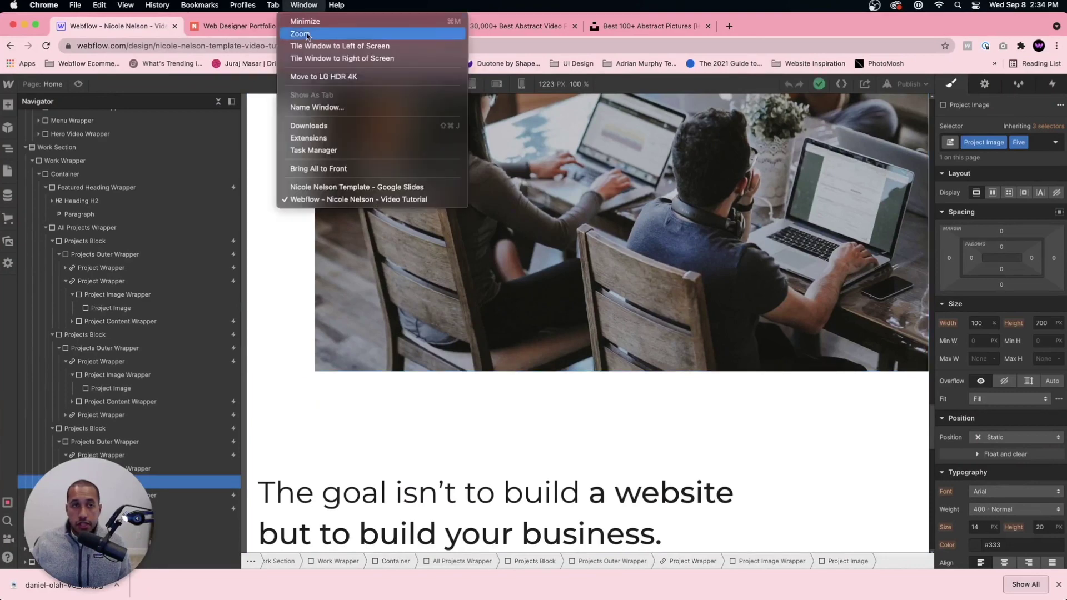
{"action": "left_click", "coordinate": [657, 185]}
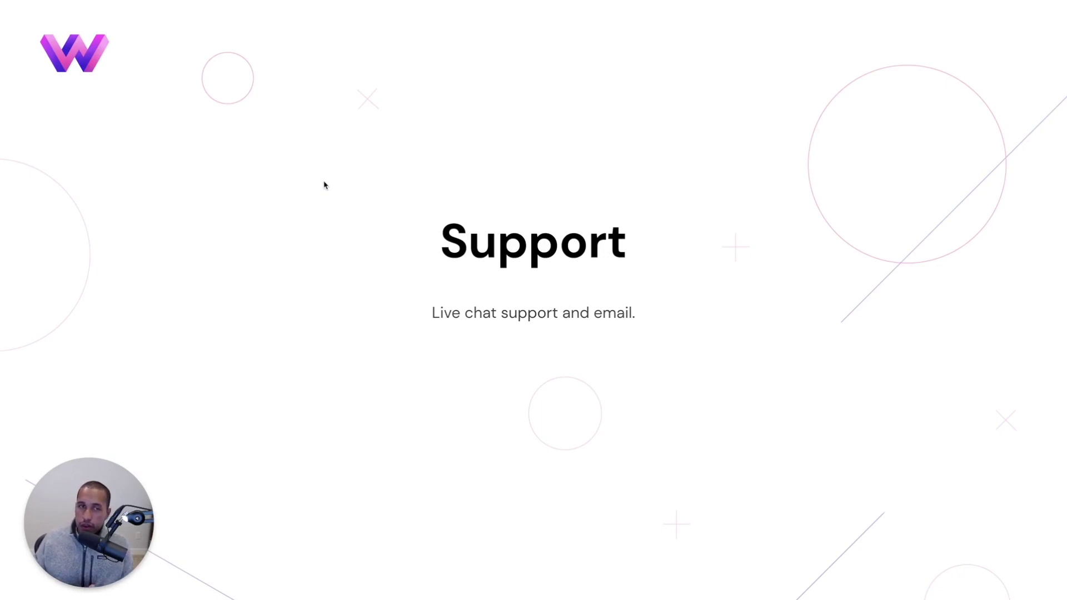
{"action": "mouse_move", "coordinate": [142, 22]}
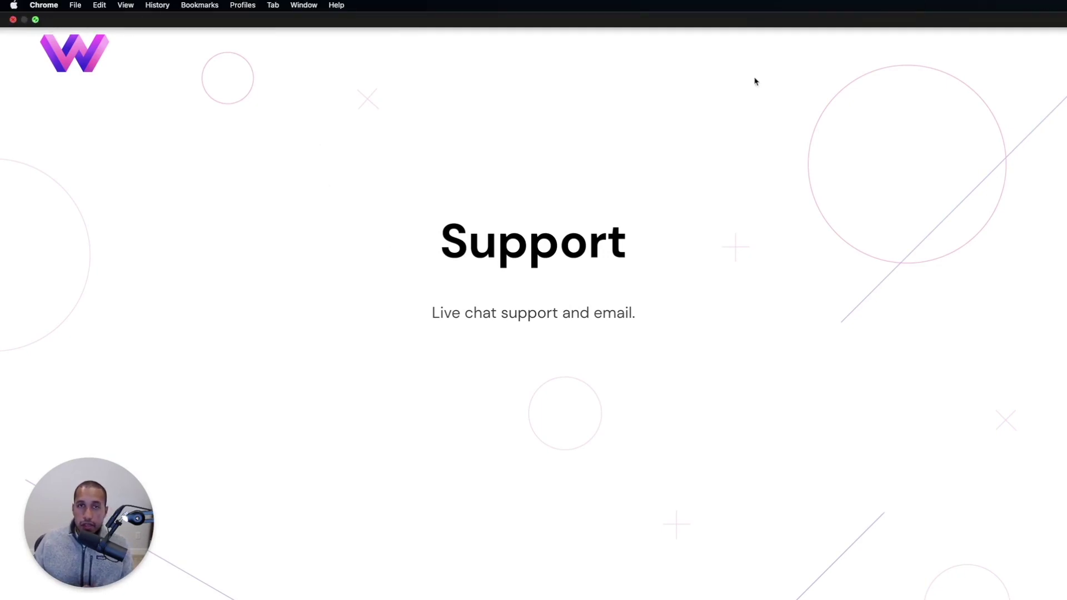
{"action": "left_click", "coordinate": [36, 21]}
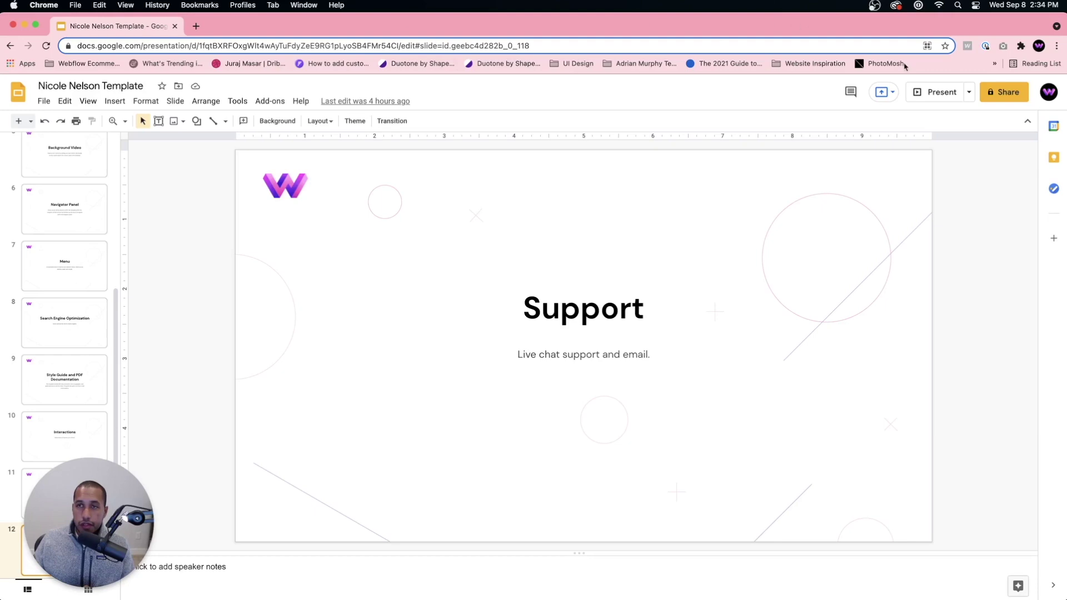
{"action": "left_click", "coordinate": [935, 92]}
{"action": "left_click", "coordinate": [304, 5]}
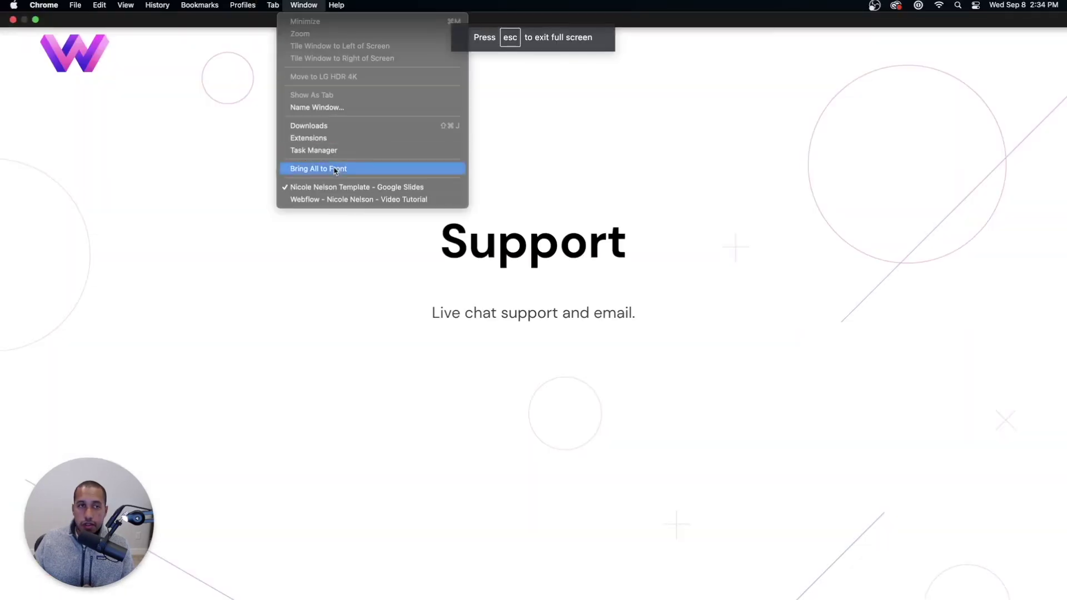
{"action": "left_click", "coordinate": [329, 198]}
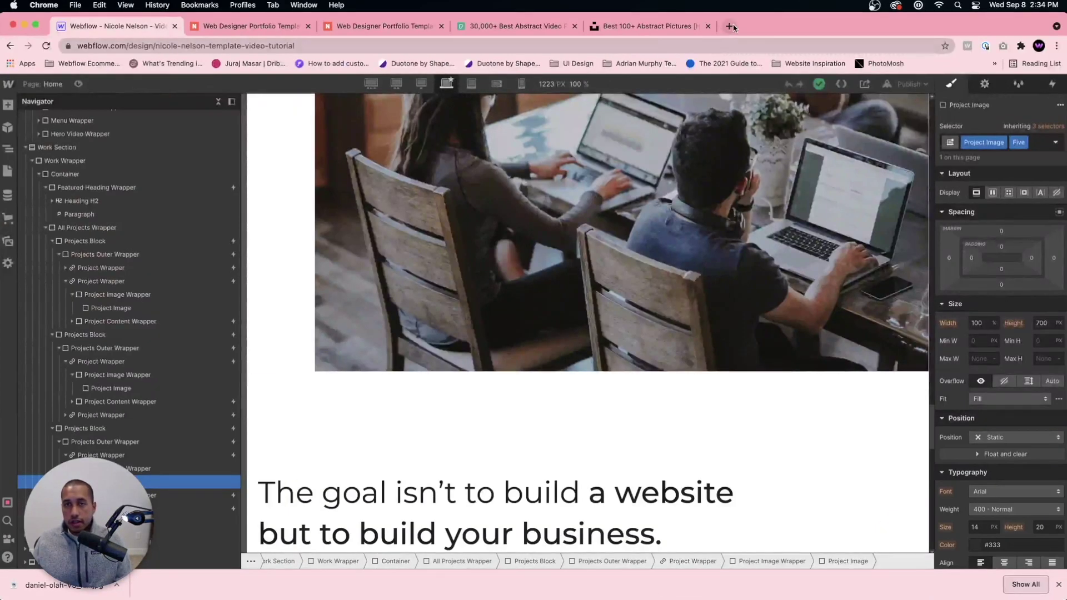
Open webdevforyou.com in a new browser tab and go to its Contact page.
{"action": "key", "text": "super+t"}
{"action": "type", "text": "web"}
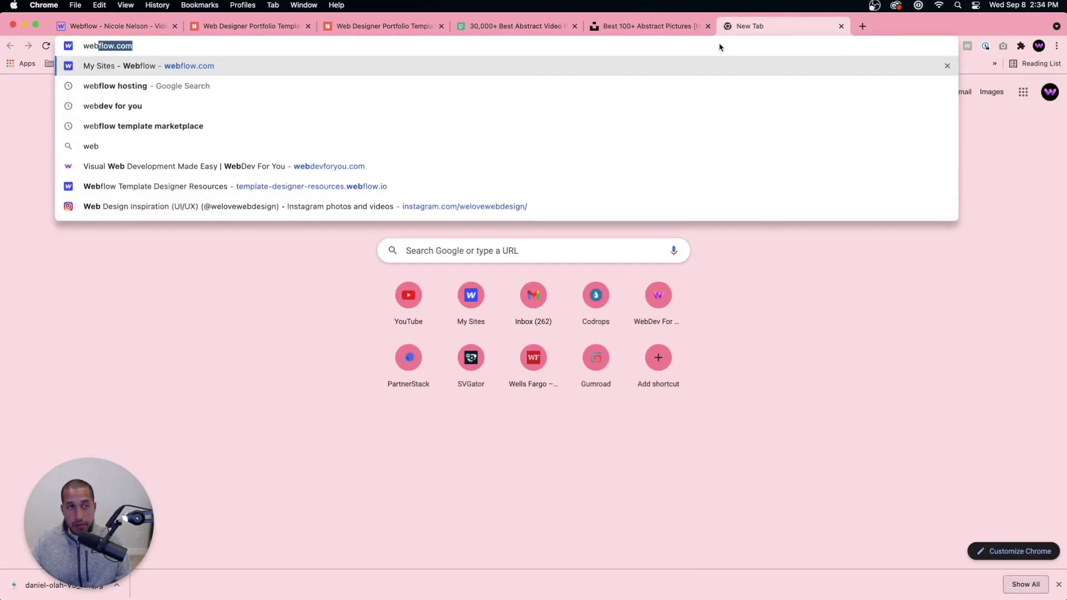
{"action": "type", "text": "devforyou."}
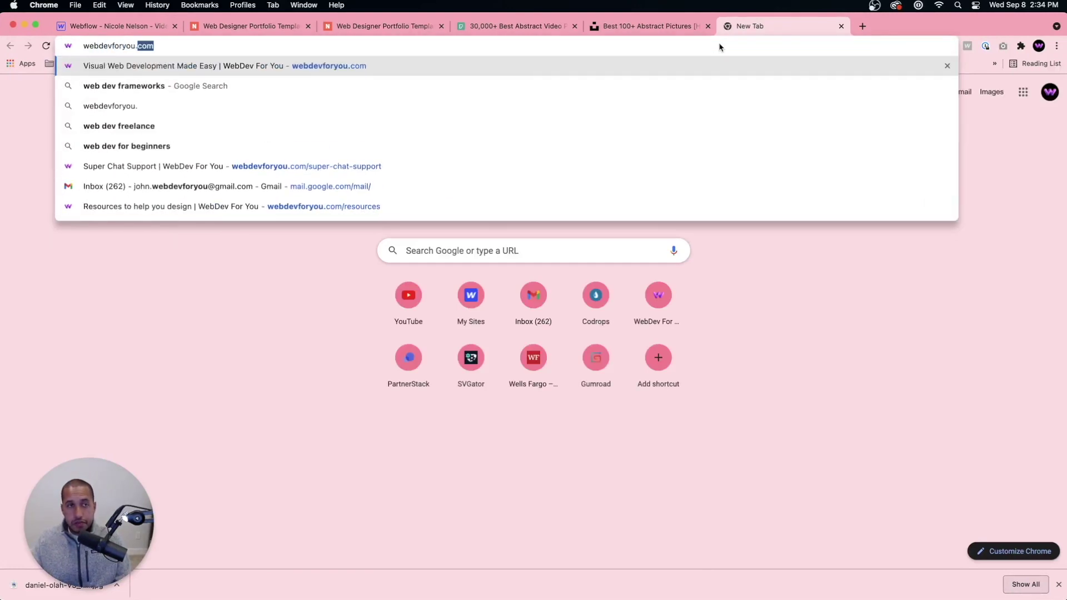
{"action": "key", "text": "Return"}
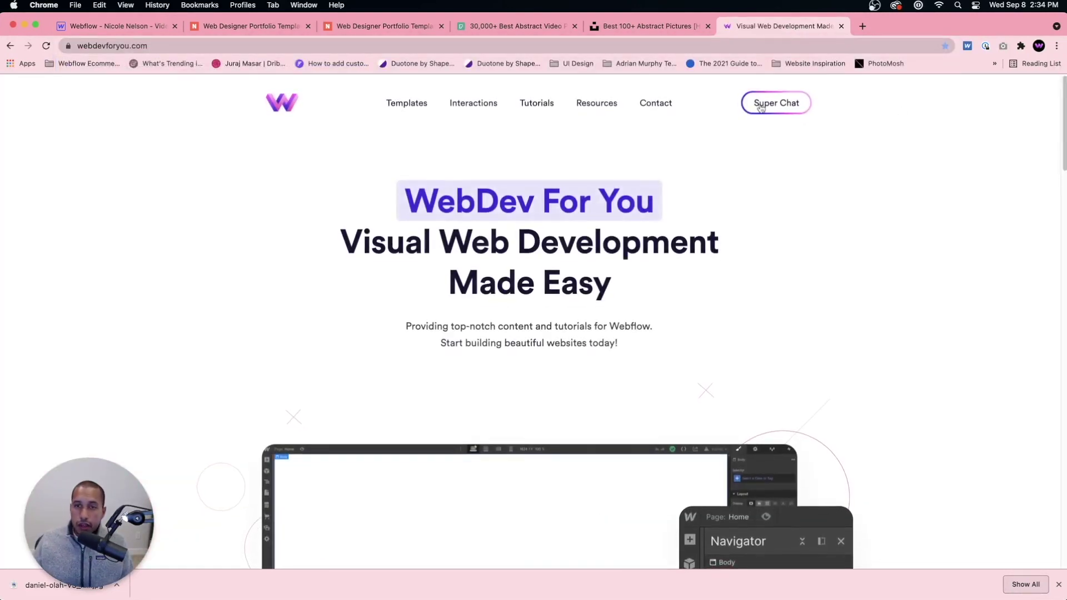
{"action": "left_click", "coordinate": [654, 104]}
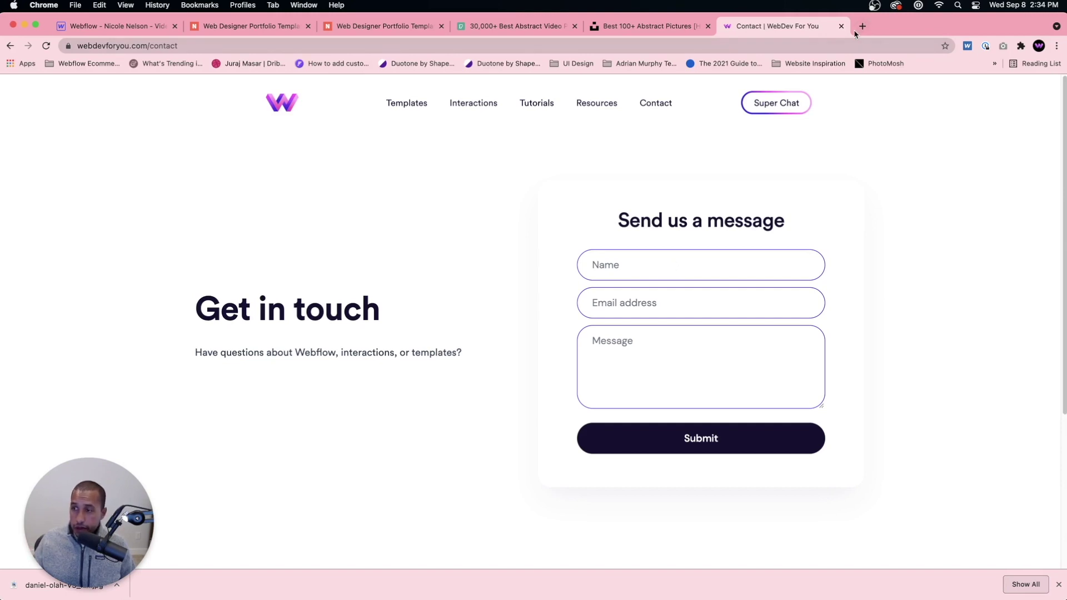
Open the WebDev For You template listing from the site's navigation and look through its templates.
{"action": "left_click", "coordinate": [409, 104]}
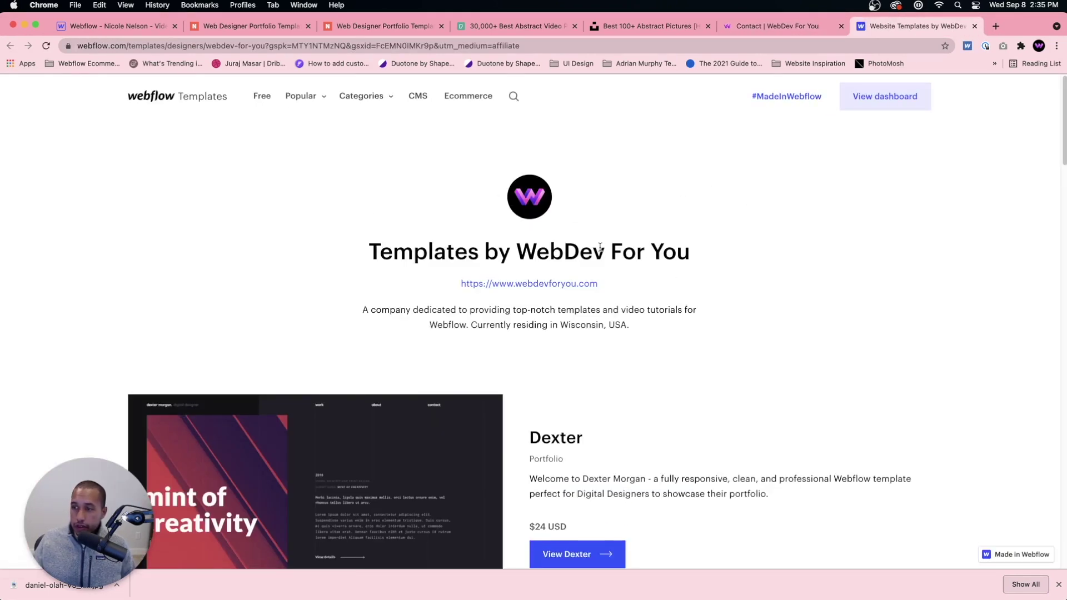
{"action": "scroll", "coordinate": [599, 251], "scroll_direction": "down", "scroll_amount": 5}
{"action": "scroll", "coordinate": [603, 258], "scroll_direction": "up", "scroll_amount": 5}
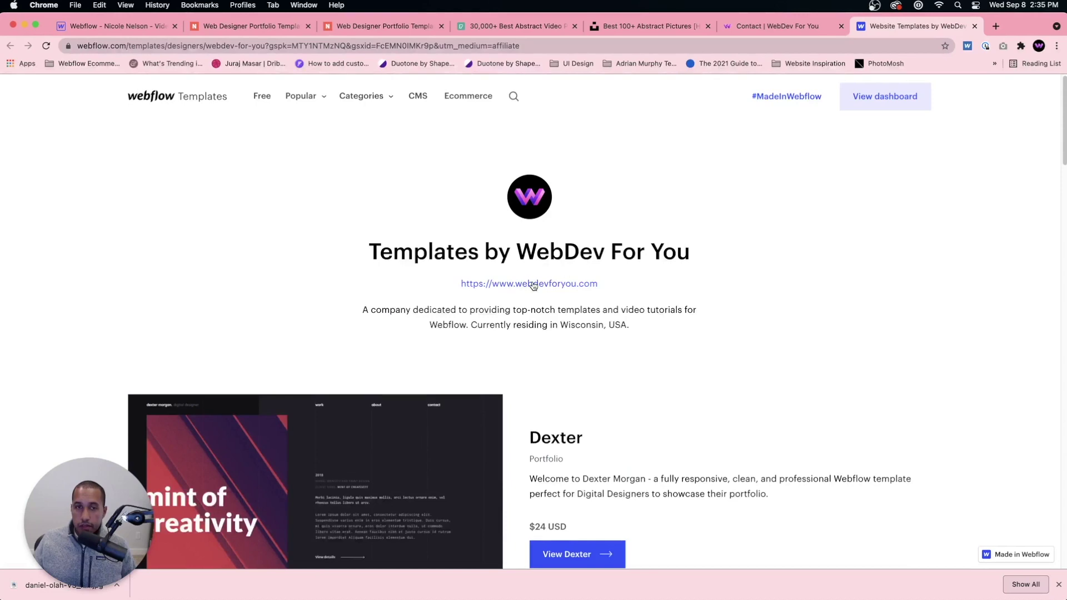
{"action": "scroll", "coordinate": [538, 348], "scroll_direction": "down", "scroll_amount": 5}
{"action": "scroll", "coordinate": [539, 349], "scroll_direction": "down", "scroll_amount": 3}
{"action": "scroll", "coordinate": [489, 301], "scroll_direction": "up", "scroll_amount": 3}
Open the Dexter template's page and view its Support information.
{"action": "left_click", "coordinate": [561, 264]}
{"action": "scroll", "coordinate": [352, 365], "scroll_direction": "down", "scroll_amount": 15}
{"action": "scroll", "coordinate": [342, 364], "scroll_direction": "down", "scroll_amount": 5}
{"action": "scroll", "coordinate": [342, 362], "scroll_direction": "up", "scroll_amount": 20}
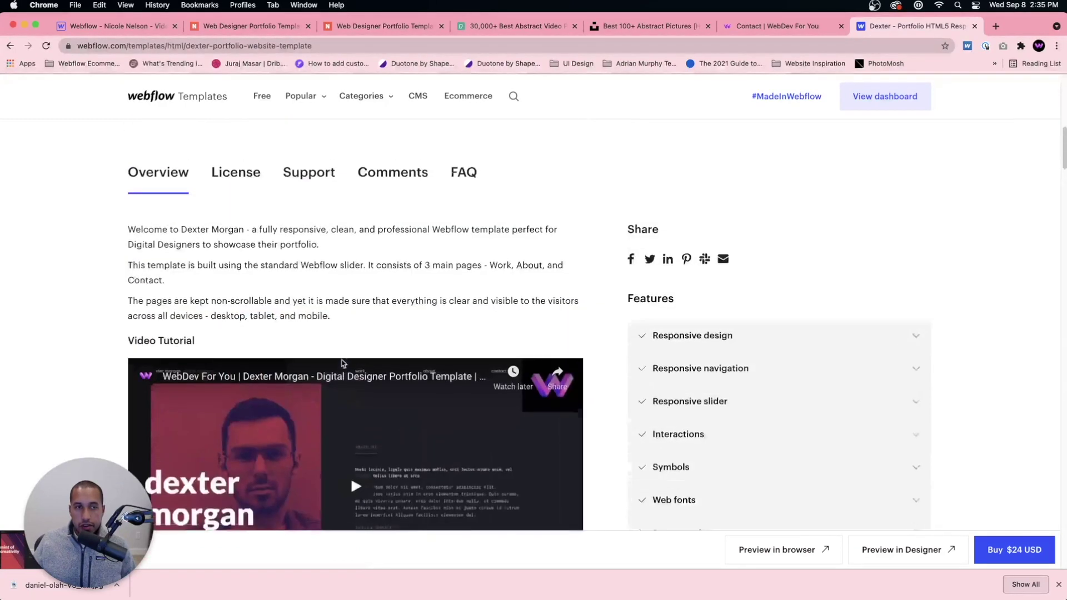
{"action": "left_click", "coordinate": [311, 186]}
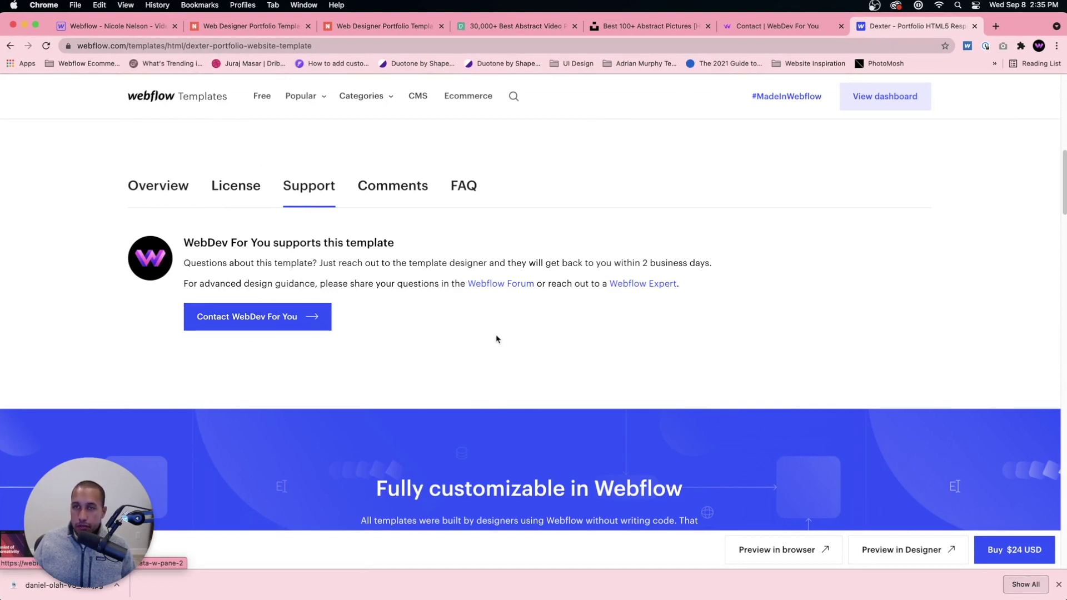
Return to the WebDev For You site, open the Super Chat page and review the live stream support details, dismissing the downloads bar.
{"action": "left_click", "coordinate": [767, 26]}
{"action": "left_click", "coordinate": [766, 110]}
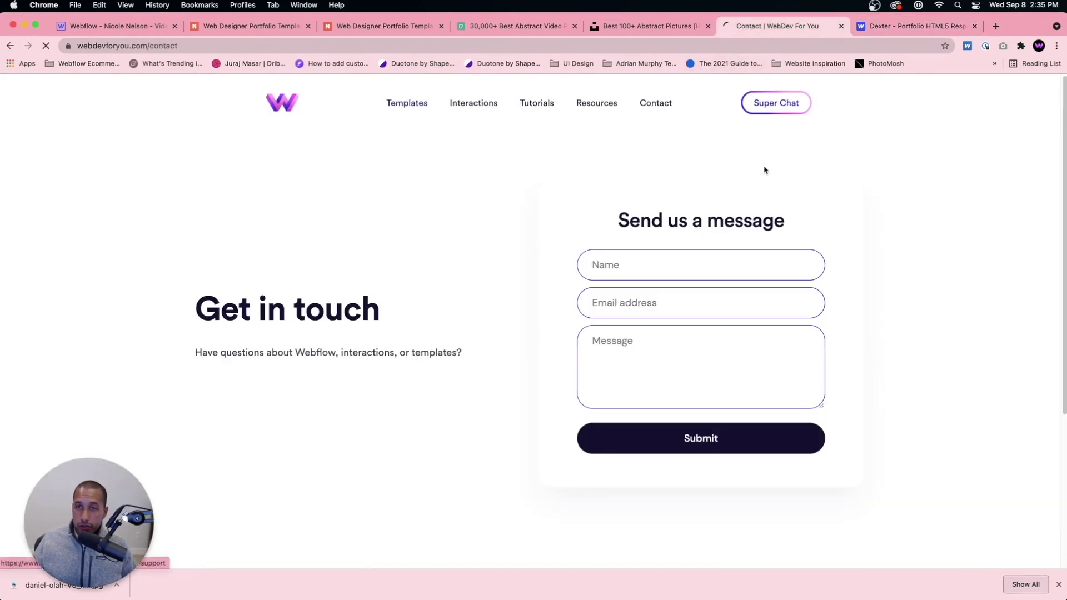
{"action": "scroll", "coordinate": [659, 218], "scroll_direction": "down", "scroll_amount": 2}
{"action": "scroll", "coordinate": [660, 217], "scroll_direction": "down", "scroll_amount": 2}
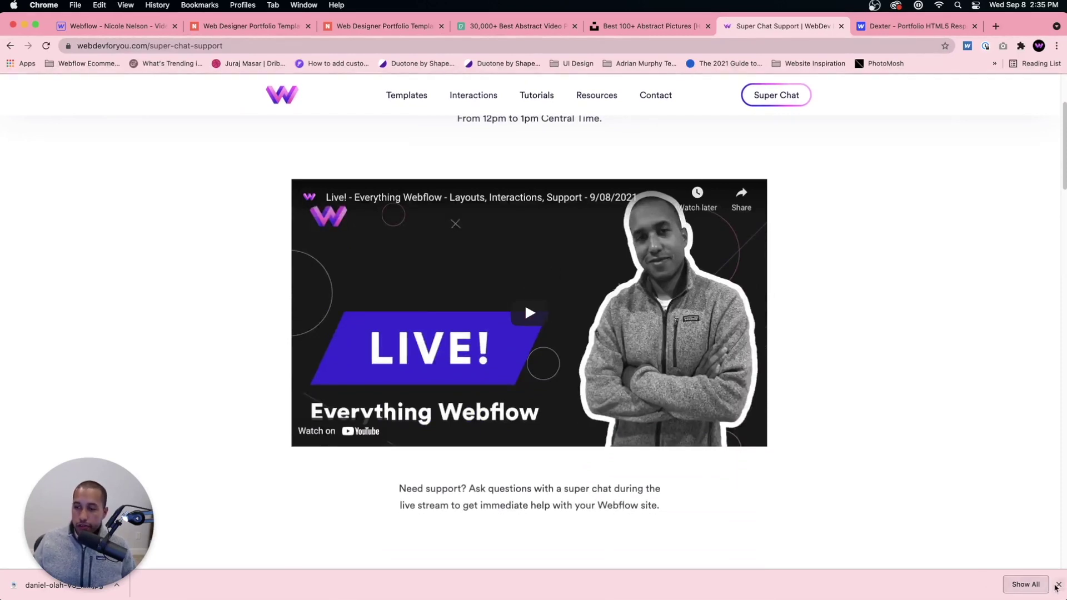
{"action": "left_click", "coordinate": [1058, 586]}
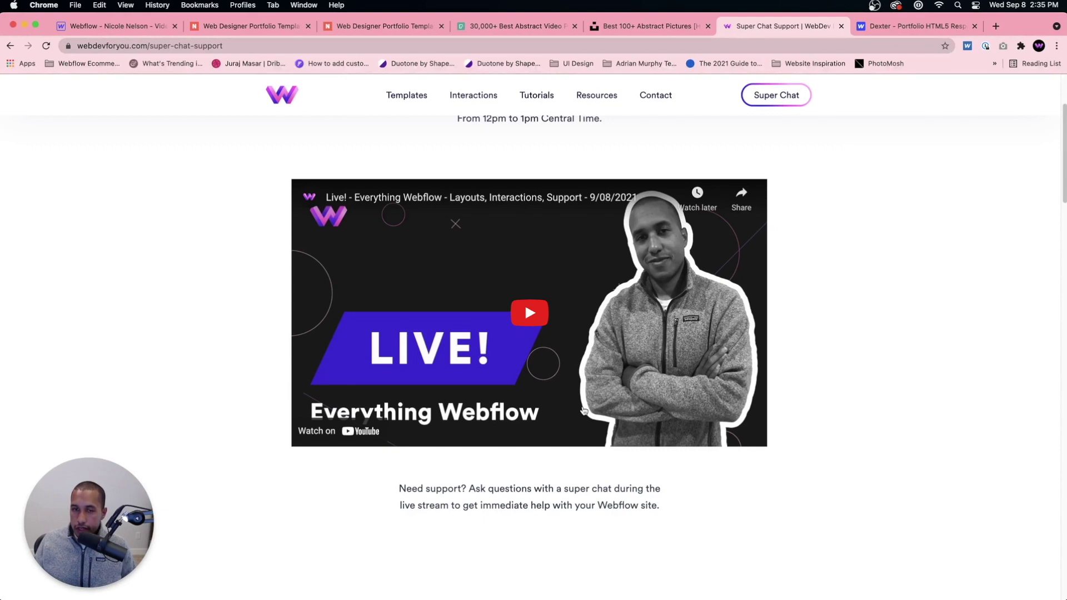
{"action": "scroll", "coordinate": [525, 306], "scroll_direction": "up", "scroll_amount": 3}
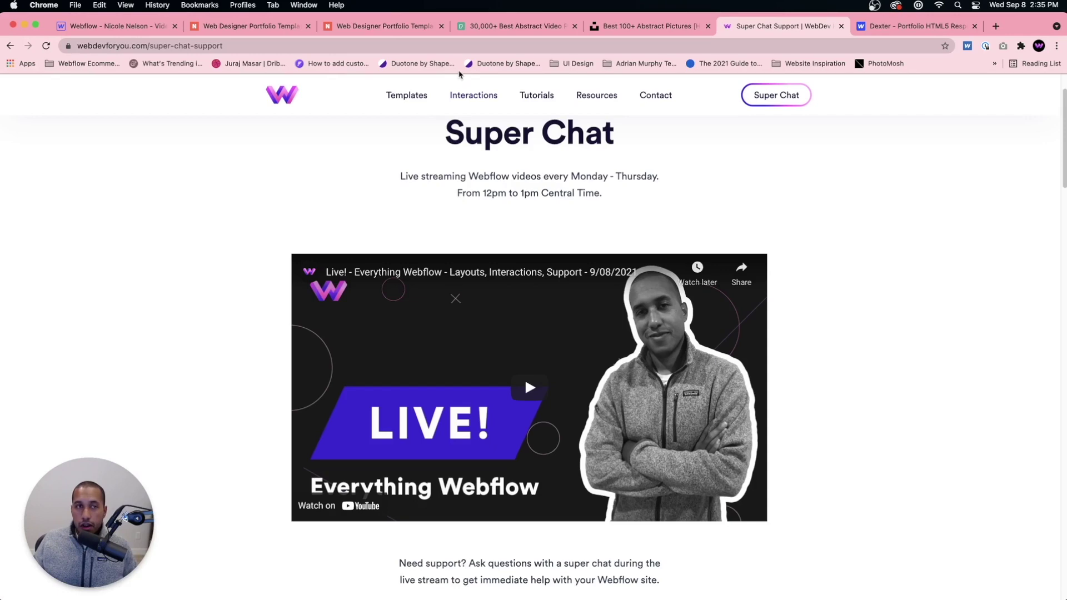
Switch to the template's Google Slides presentation and go back from the Support slide to the overview slide following the Table of Contents.
{"action": "left_click", "coordinate": [129, 28]}
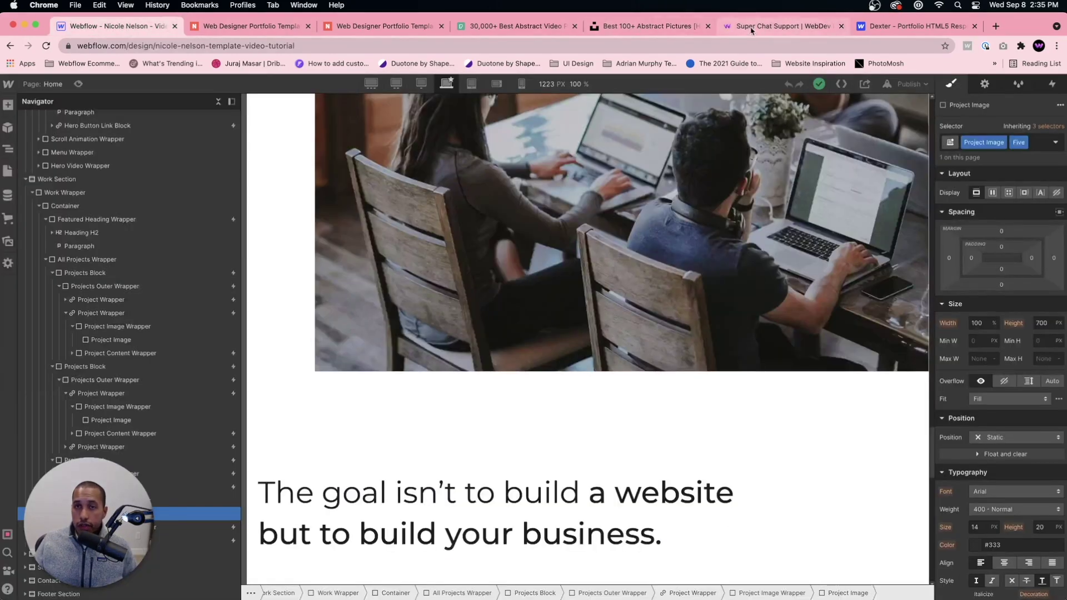
{"action": "left_click", "coordinate": [304, 5]}
{"action": "left_click", "coordinate": [338, 188]}
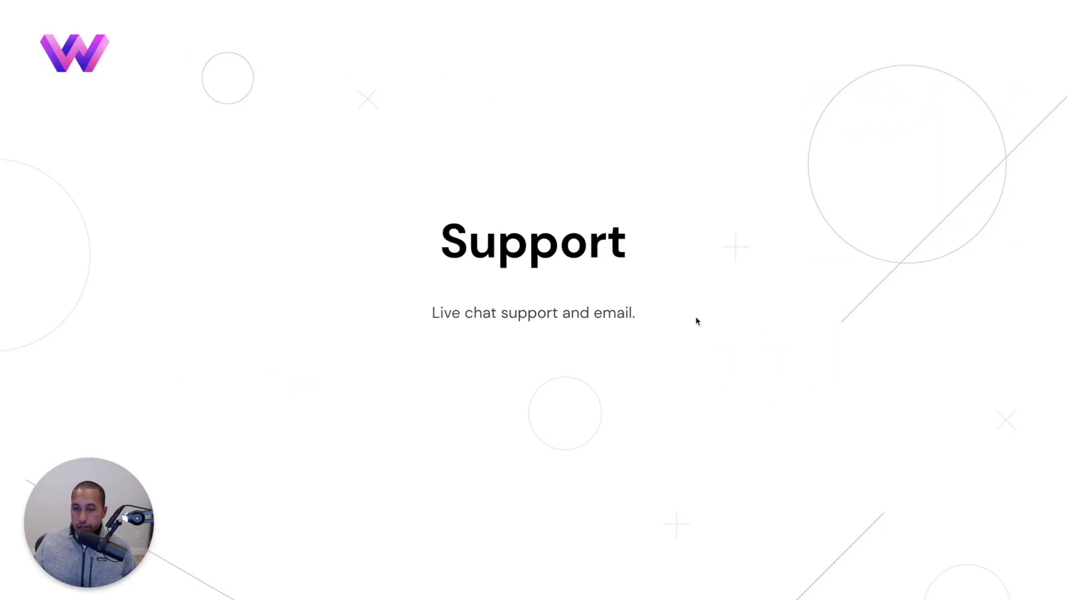
{"action": "key", "text": "Left"}
{"action": "key", "text": "Left"}
{"action": "key", "text": "Left"}
{"action": "key", "text": "Left"}
{"action": "key", "text": "Left"}
{"action": "key", "text": "Left"}
{"action": "key", "text": "Left"}
{"action": "key", "text": "Left"}
{"action": "key", "text": "Left"}
{"action": "key", "text": "Left"}
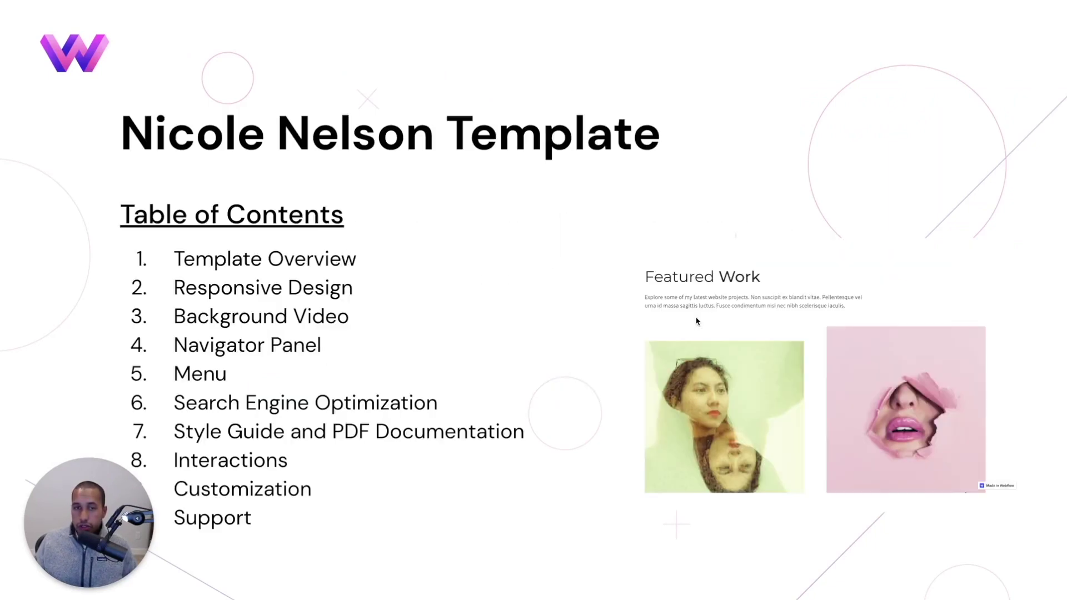
{"action": "key", "text": "Right"}
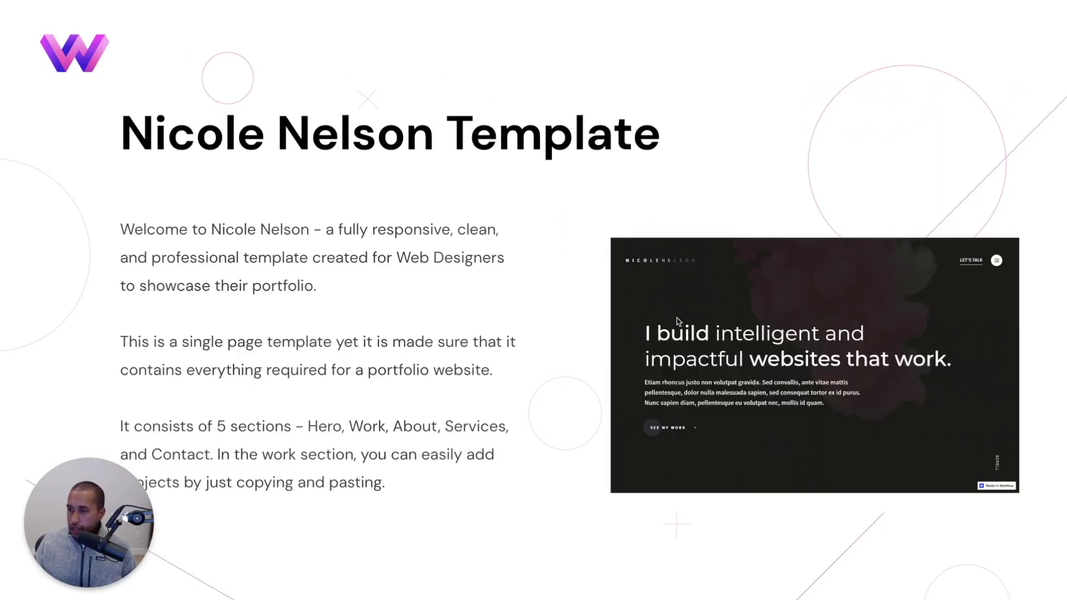